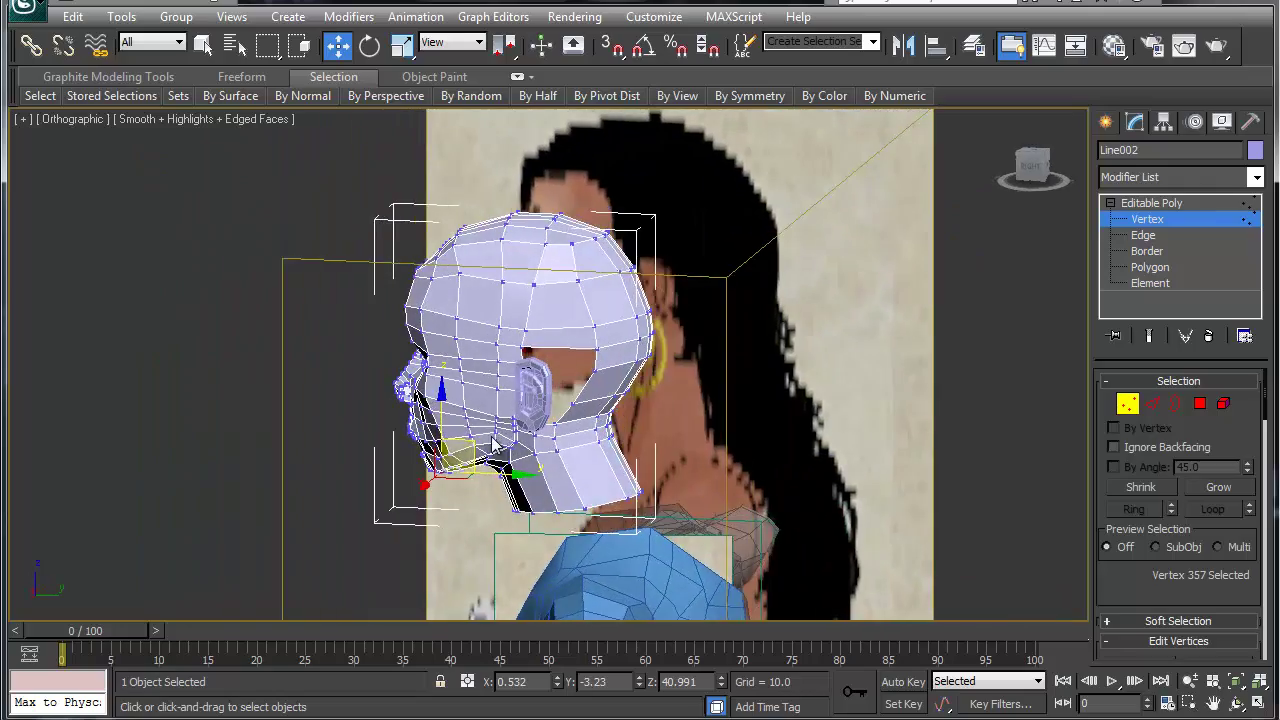
Step: Attach the separate ear mesh to the head so both belong to one editable poly
scroll(509, 406, "up", 8)
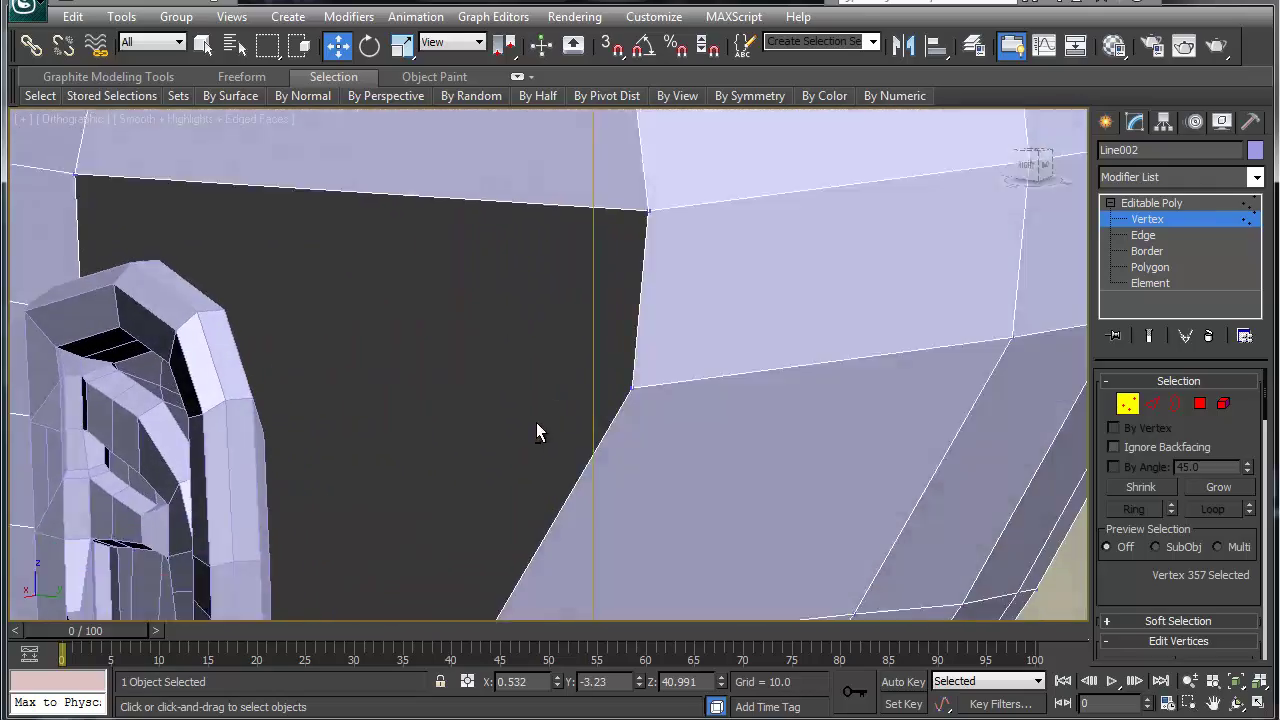
scroll(450, 390, "down", 3)
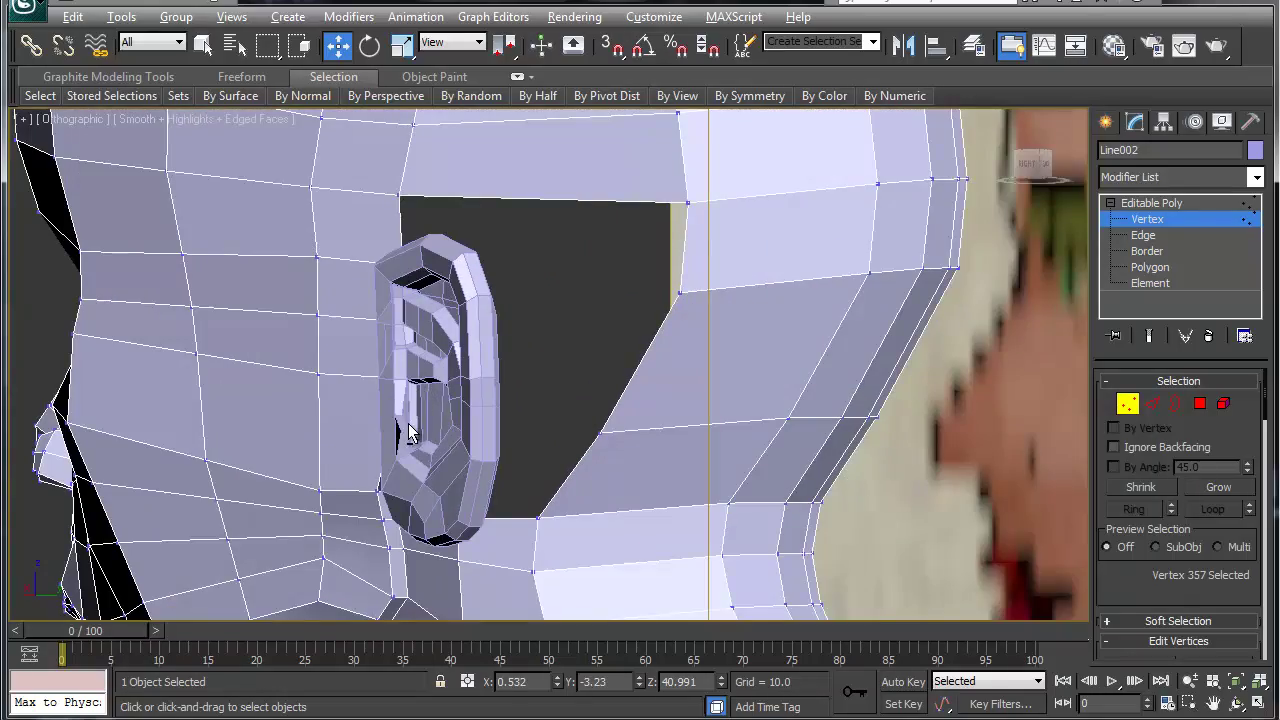
middle_click_drag(408, 432, 518, 433, "alt")
scroll(523, 431, "up", 2)
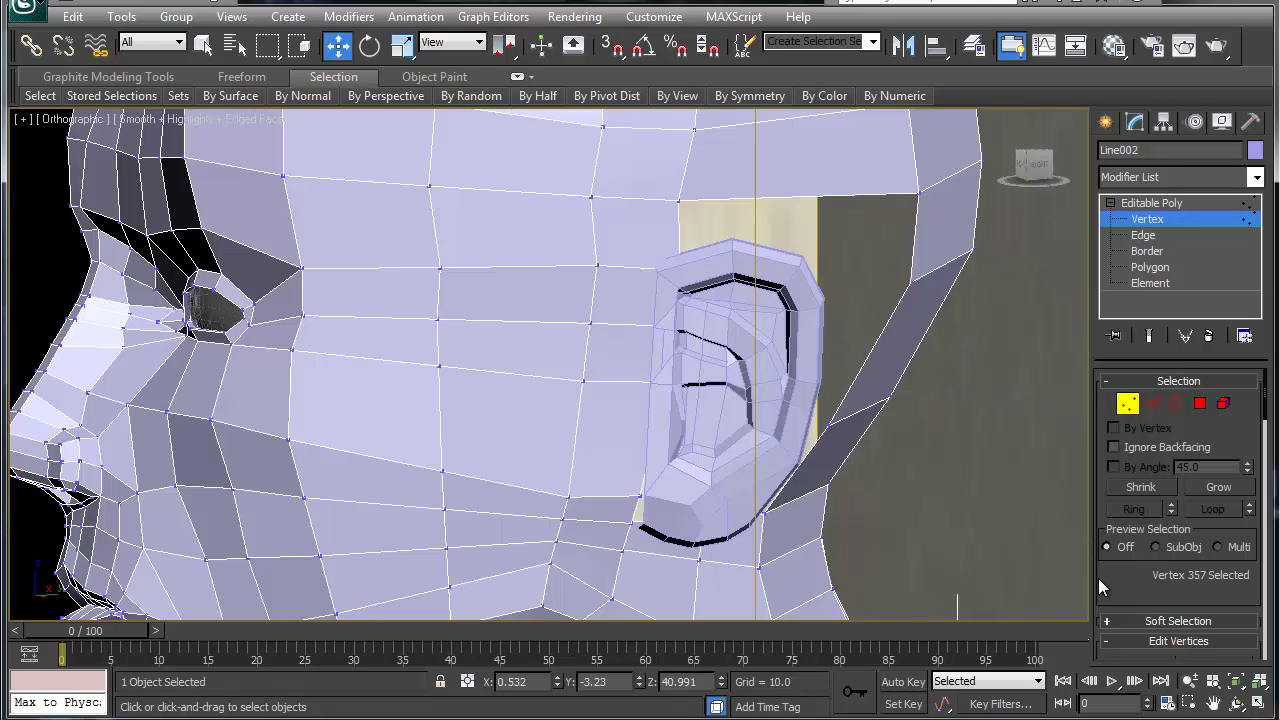
scroll(1098, 578, "down", 5)
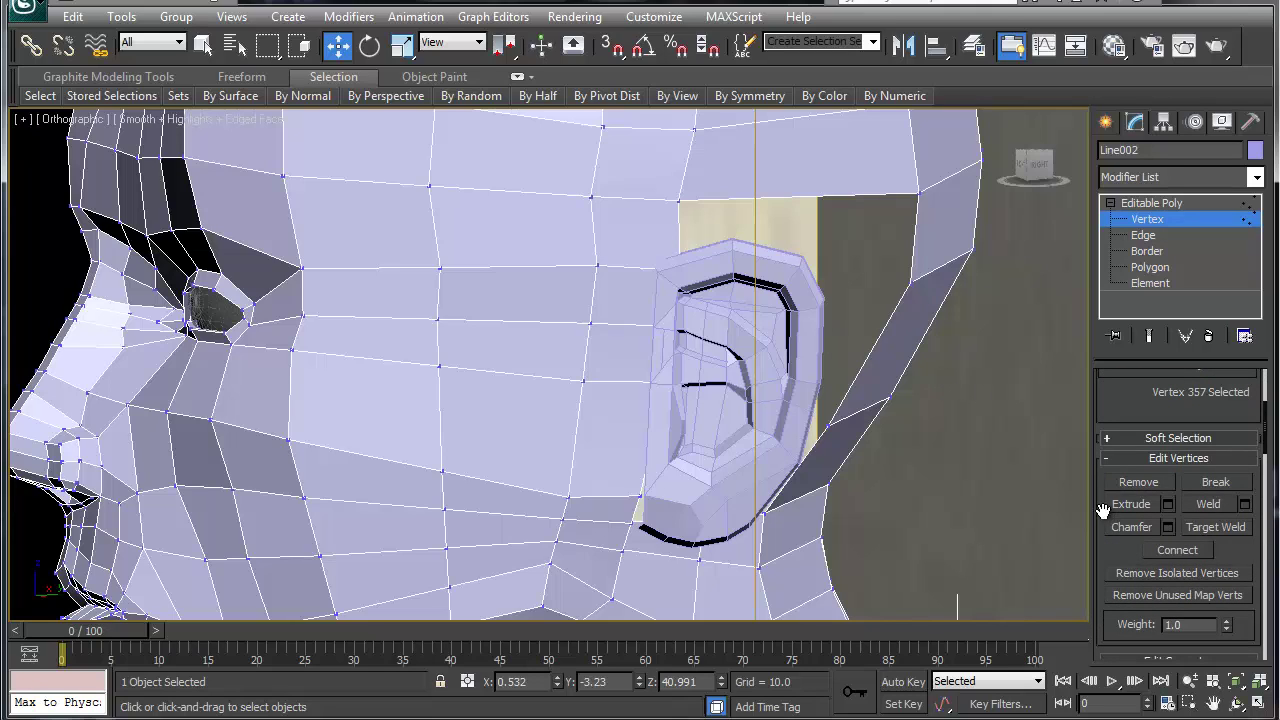
scroll(1114, 550, "down", 6)
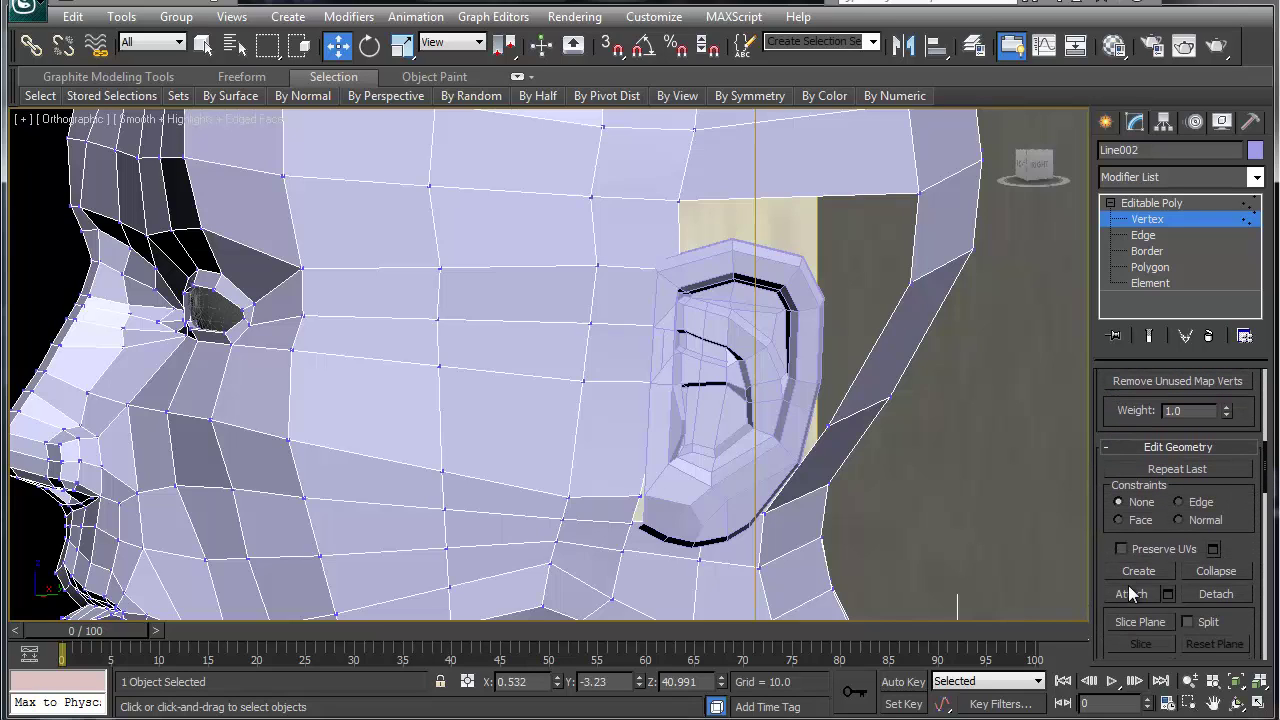
left_click(1131, 594)
left_click(810, 389)
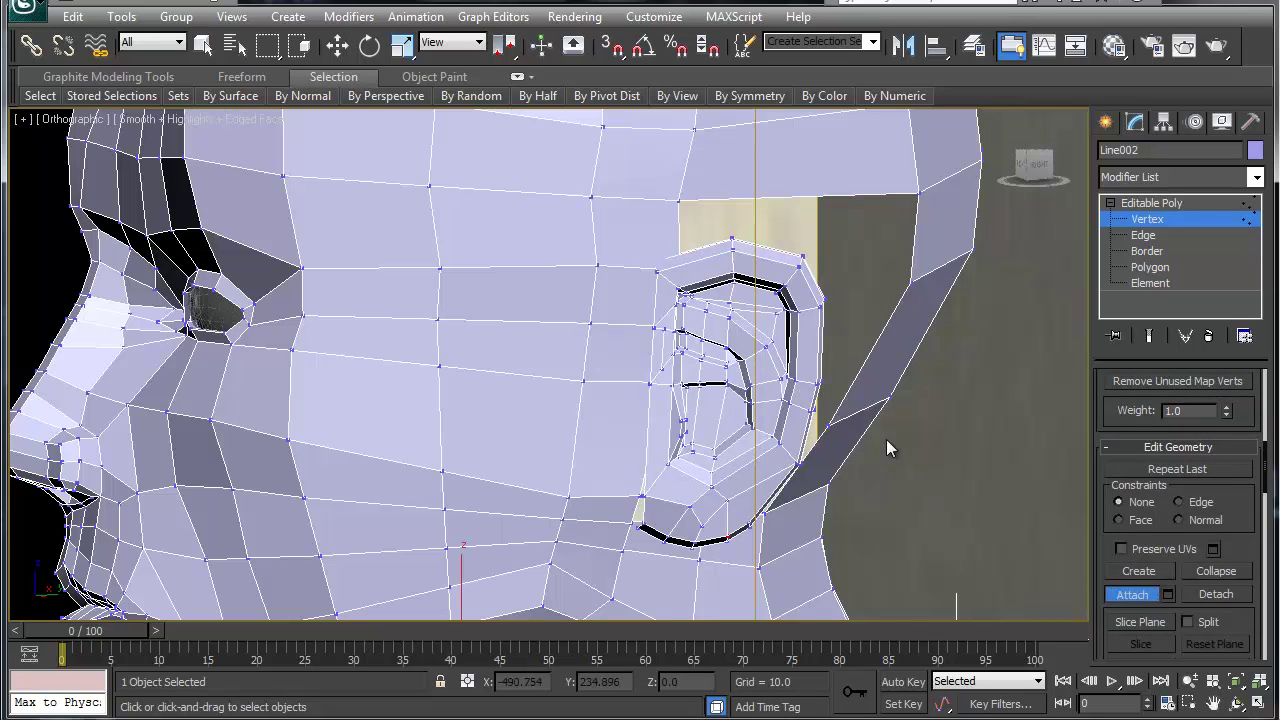
right_click(962, 475)
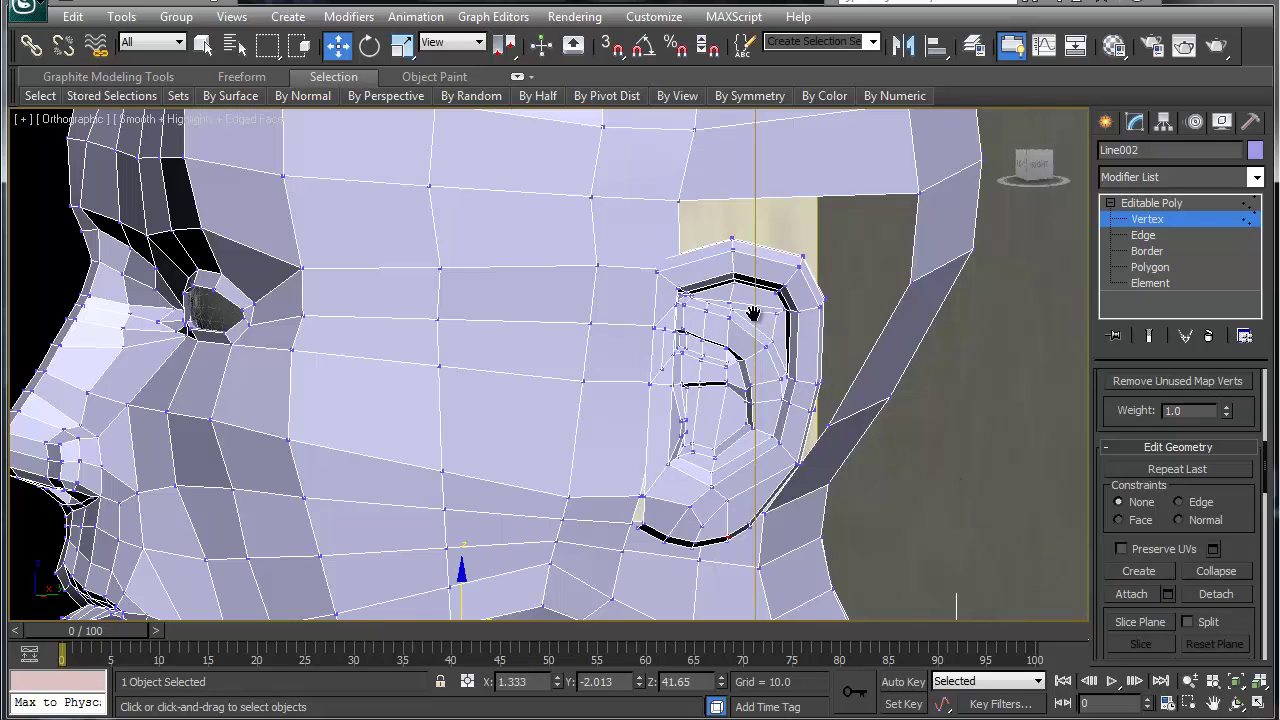
Step: Collapse the head vertex and matching ear vertex at the ear's upper front edge, and shift the merged vertex toward the face
middle_click_drag(753, 314, 749, 338)
key("1")
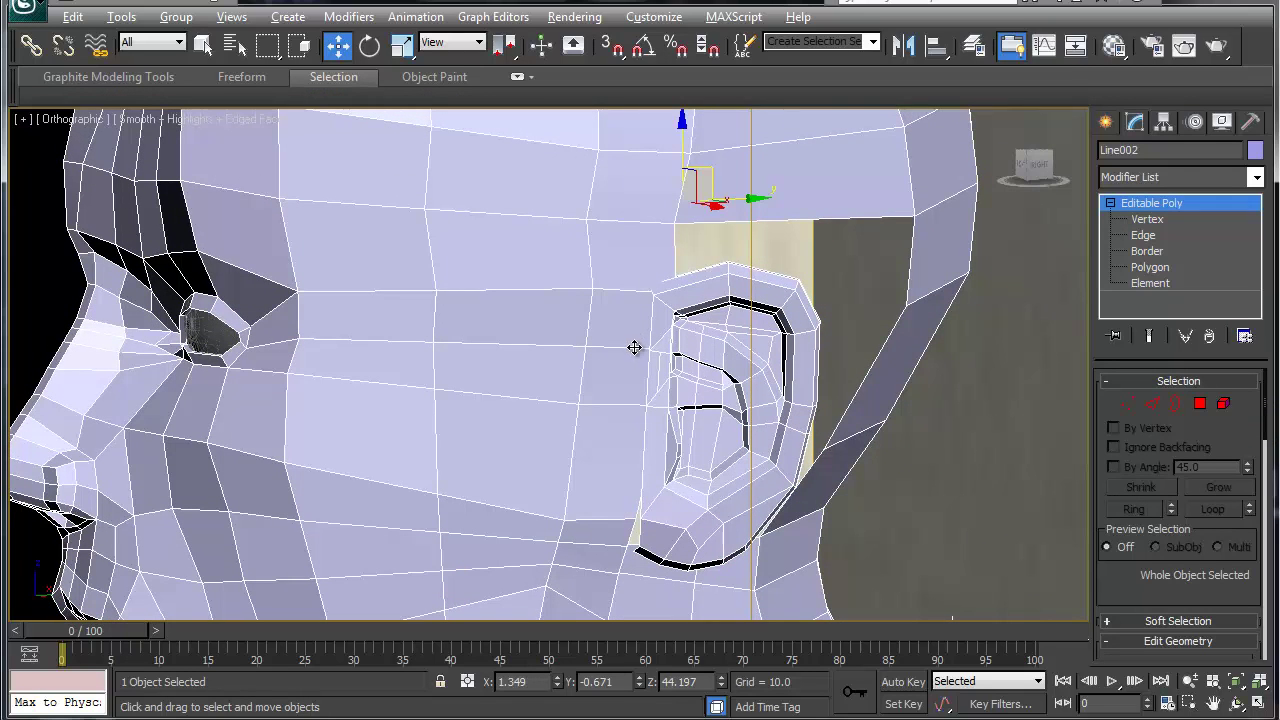
key("alt+x")
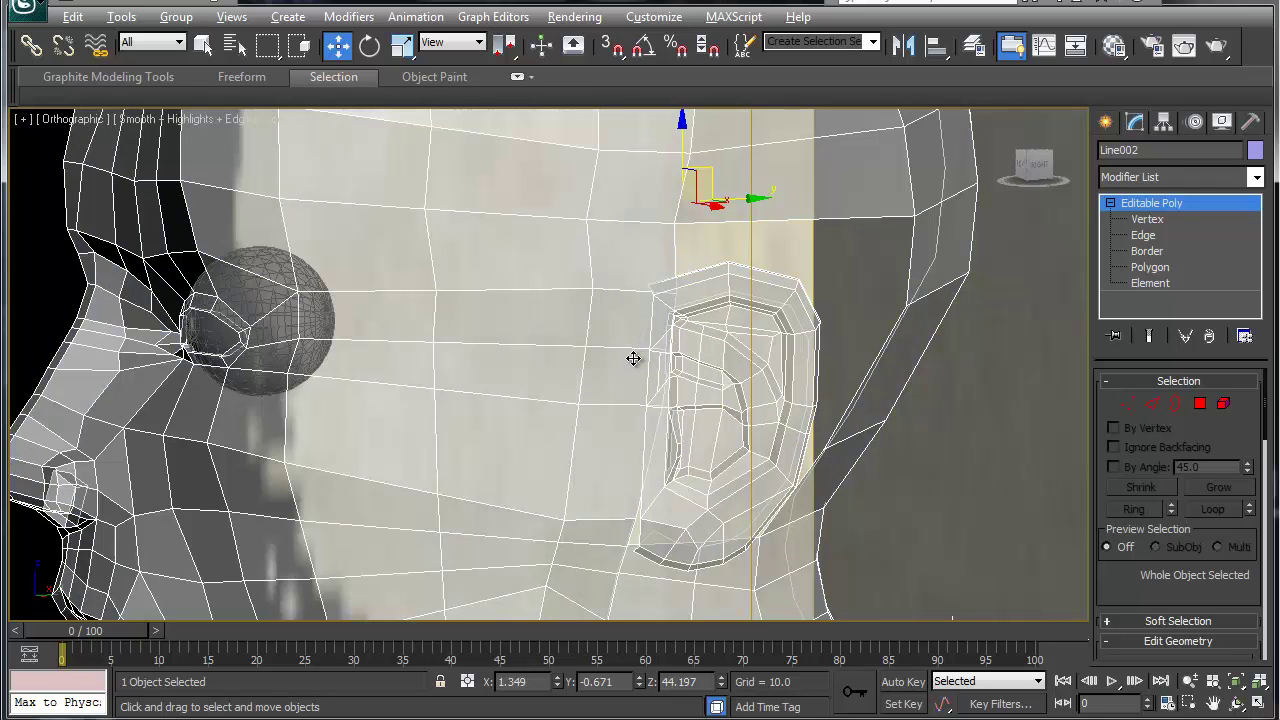
scroll(633, 358, "up", 5)
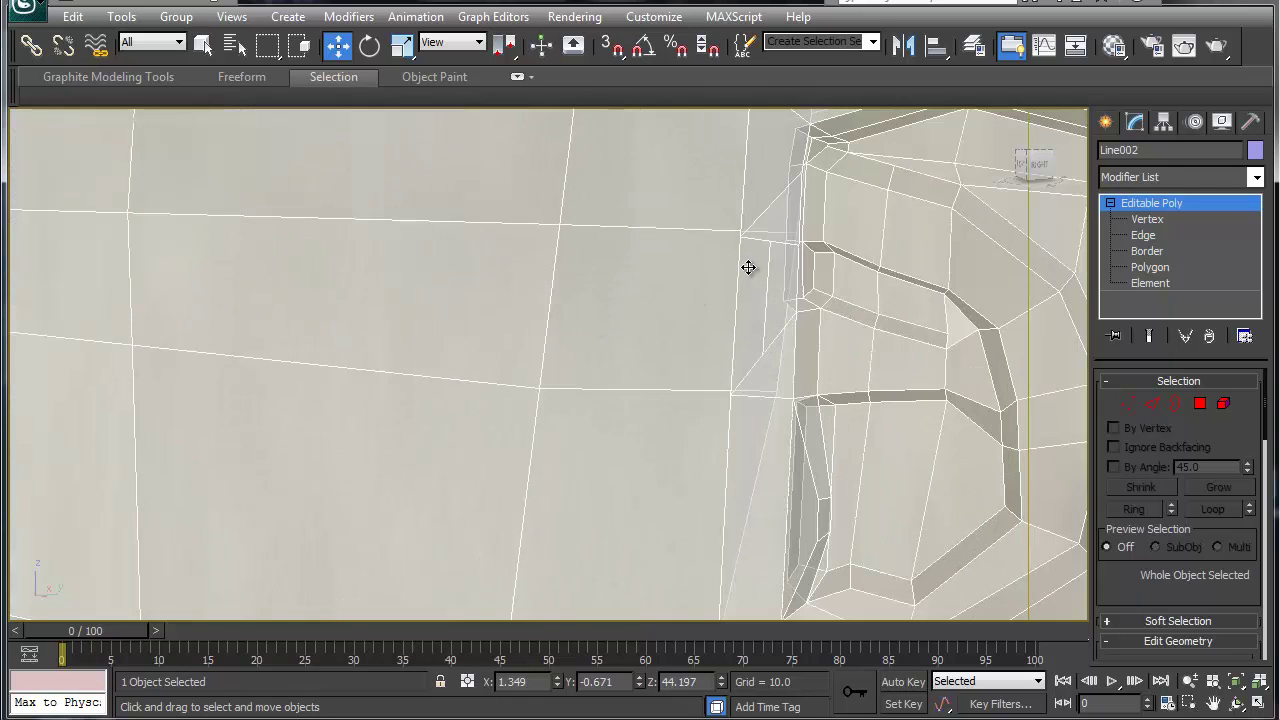
key("1")
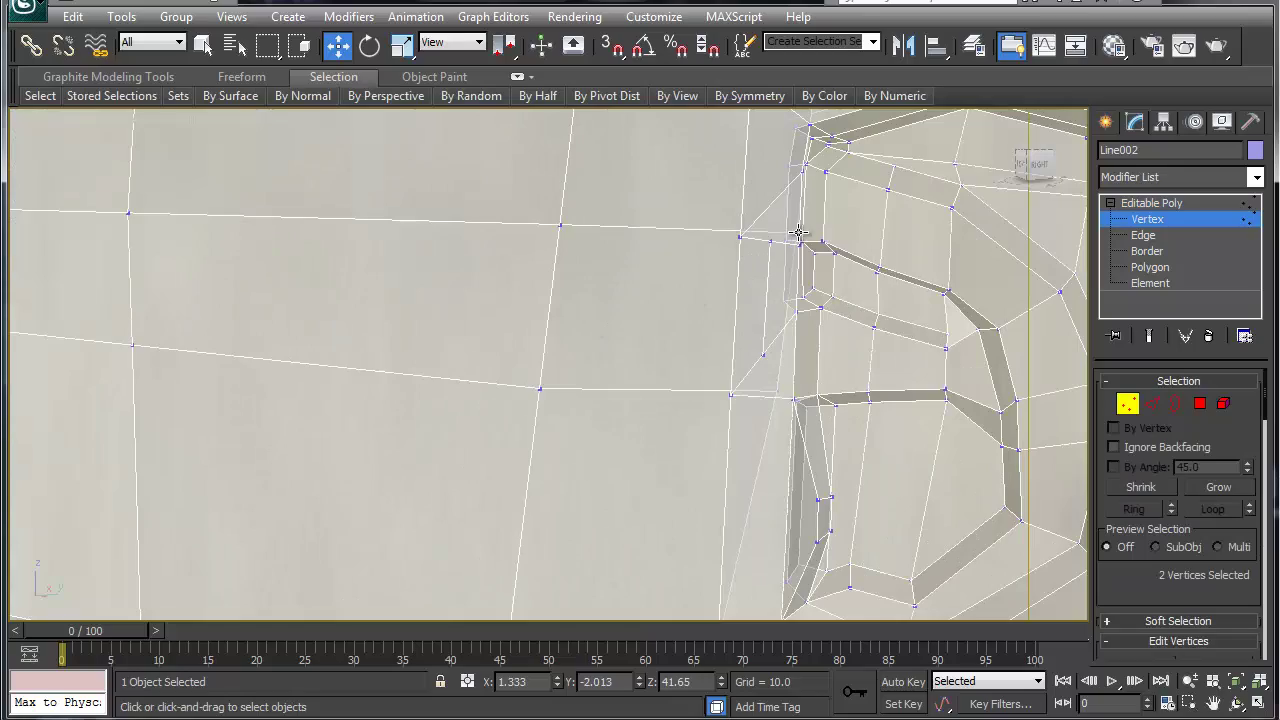
left_click(799, 236)
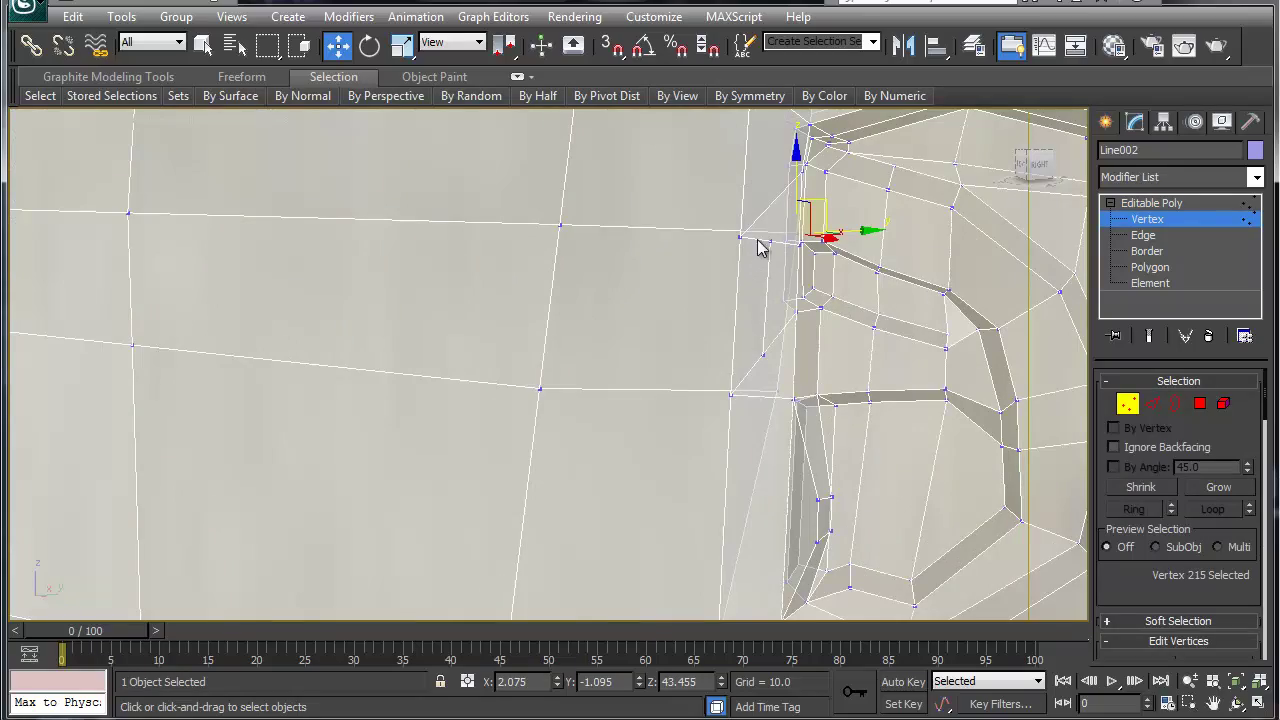
middle_click_drag(751, 297, 692, 296, "alt")
left_click(721, 232, "ctrl")
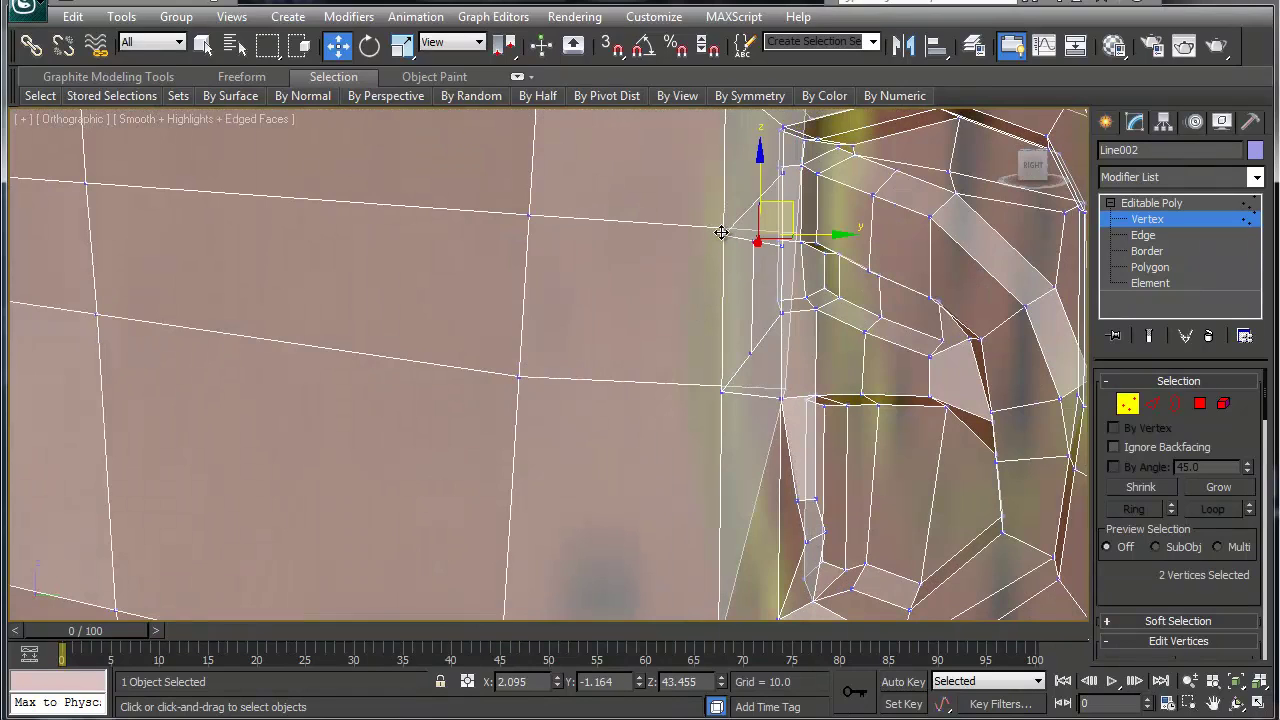
key("ctrl+alt+c")
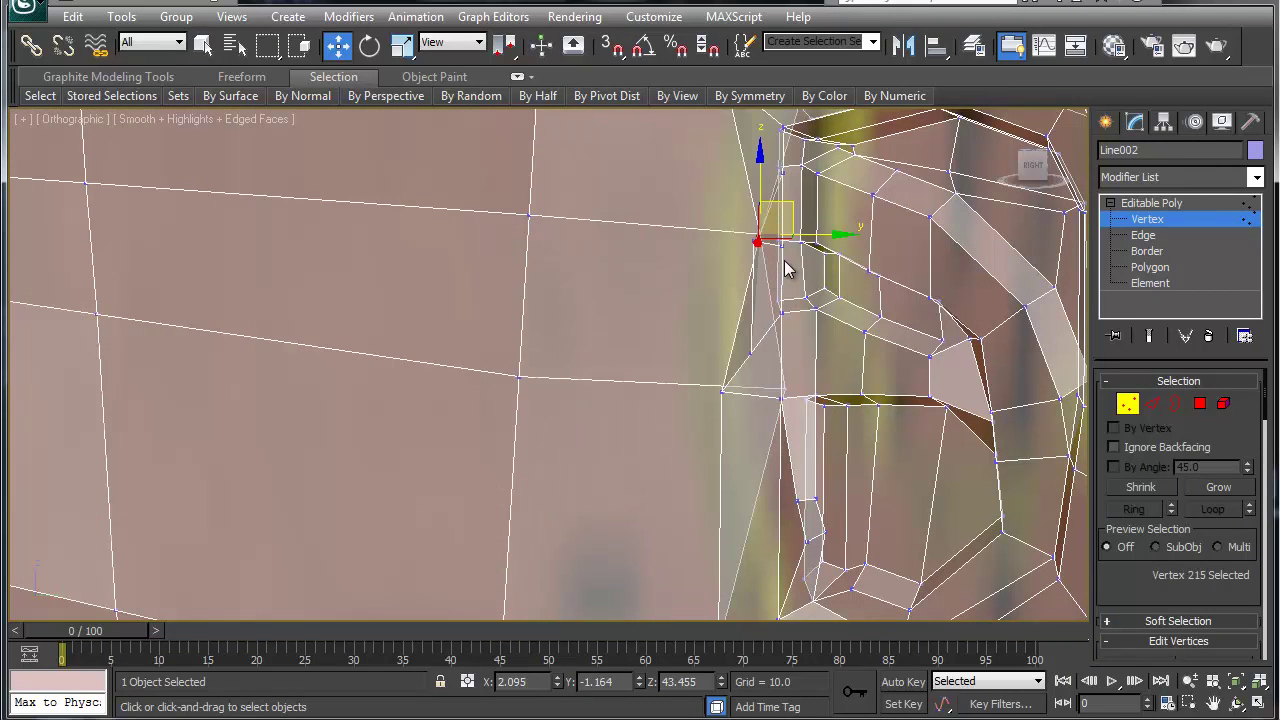
left_click_drag(818, 233, 774, 231)
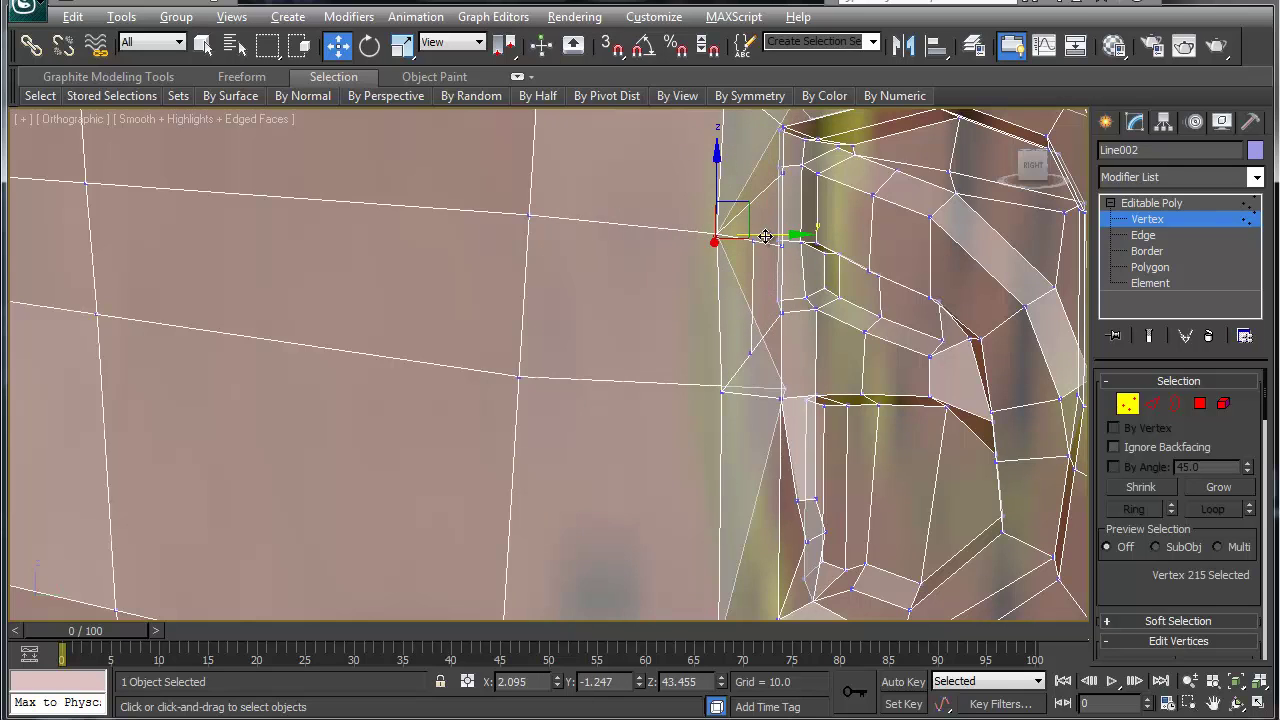
Step: Move the head-opening corner vertex to the ear's top front corner and collapse it with the matching ear vertex
key("alt+x")
middle_click_drag(780, 303, 727, 476, "alt")
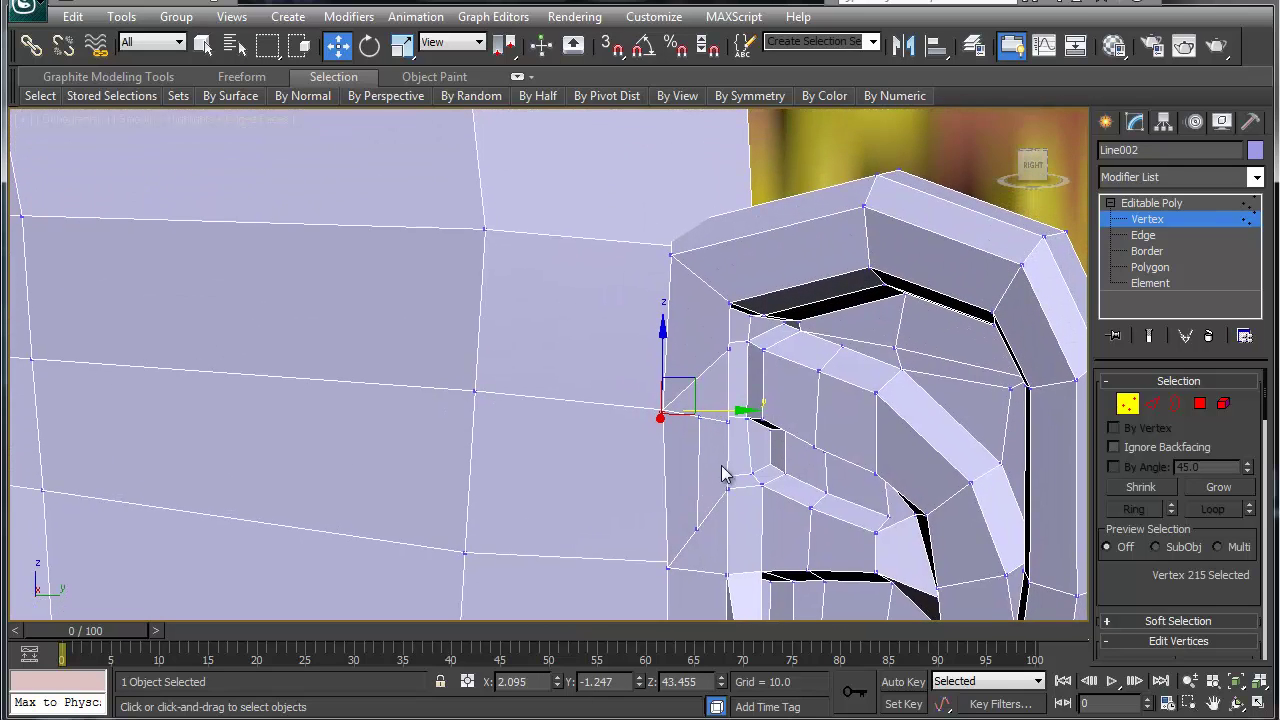
key("alt+x")
left_click(750, 259)
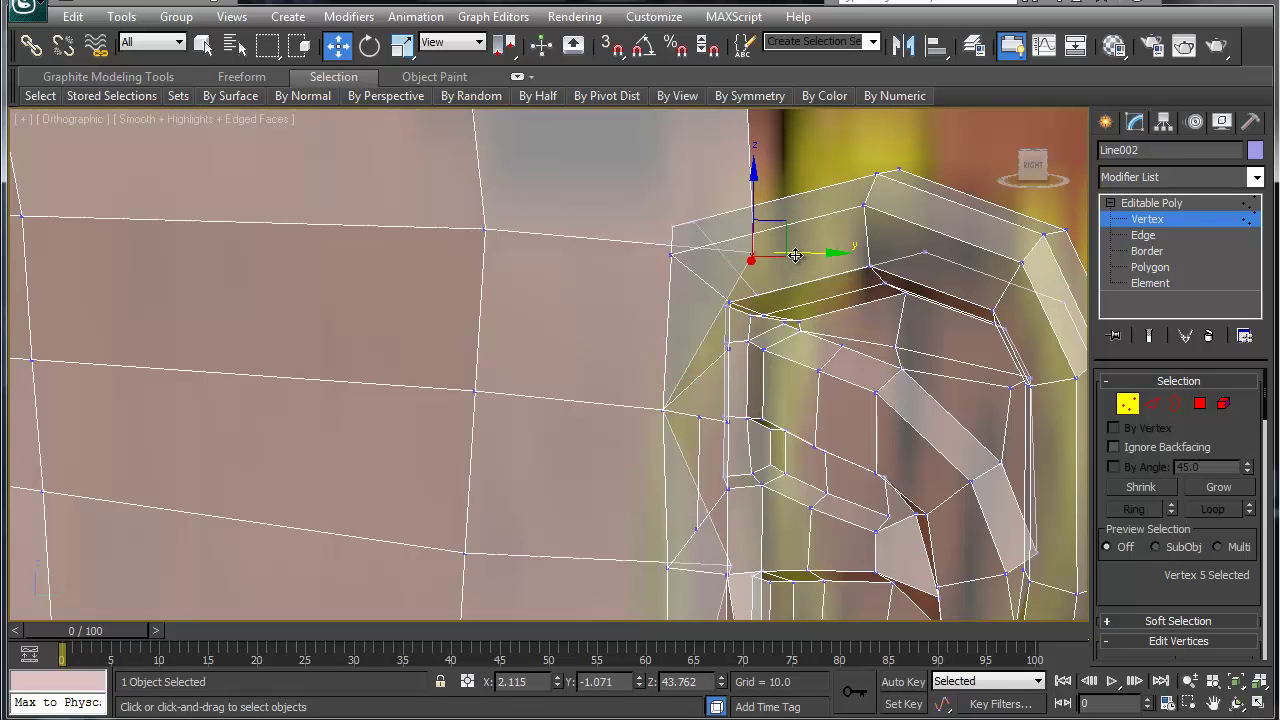
left_click_drag(795, 255, 683, 277)
left_click(702, 281)
key("ctrl+alt+c")
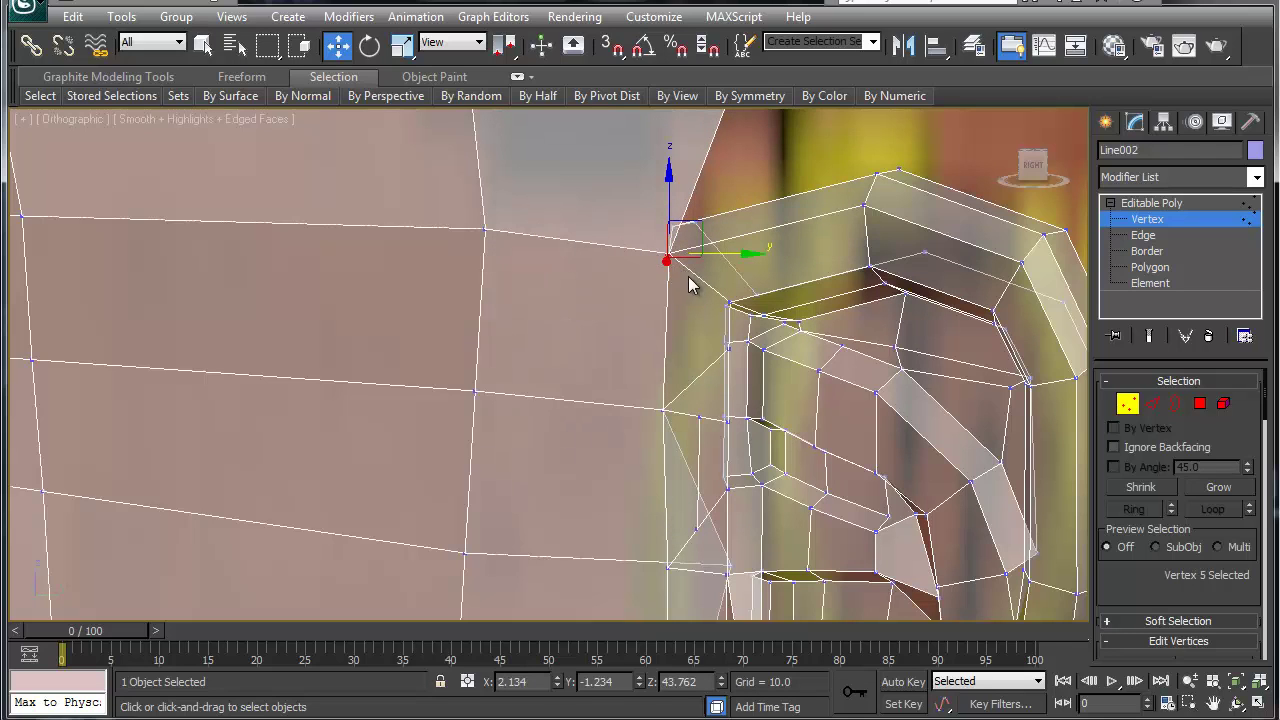
Step: Bring the next head vertex forward to the ear's middle front vertex, and collapse the vertex pair where the earlobe meets the cheek
middle_click_drag(706, 410, 730, 302, "alt")
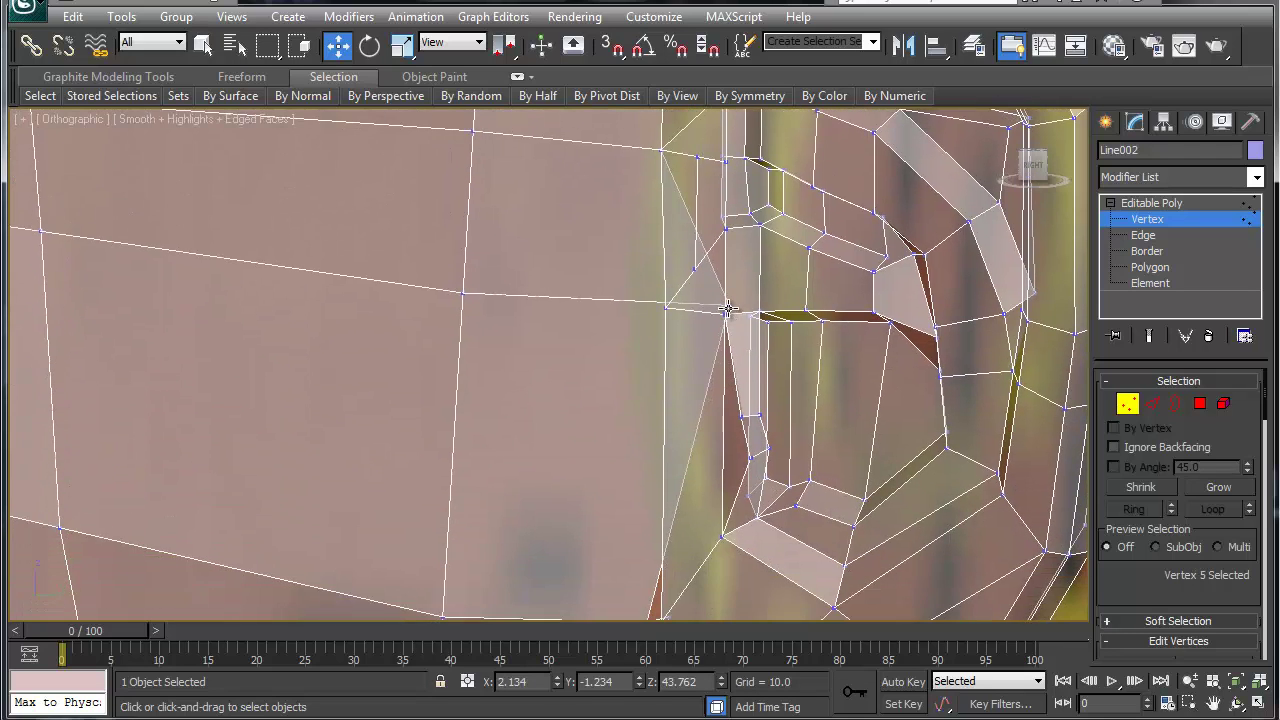
left_click(728, 309)
left_click_drag(789, 306, 669, 311)
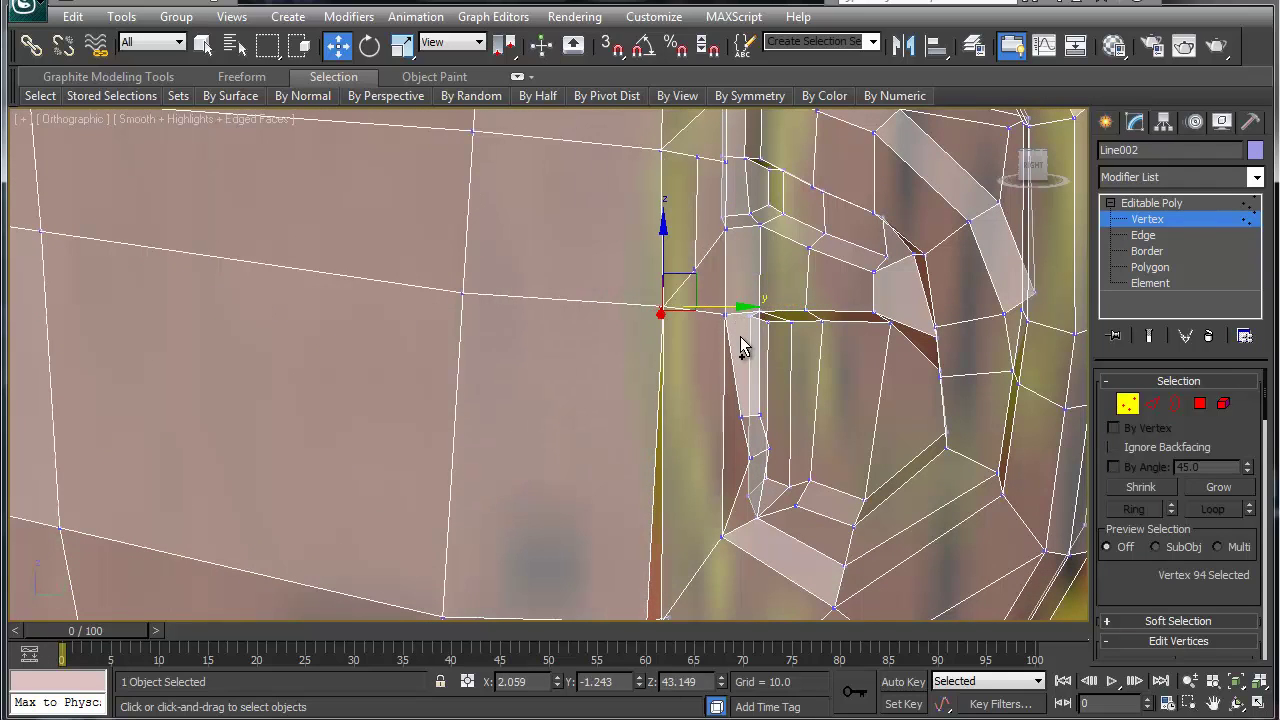
middle_click_drag(699, 412, 701, 180)
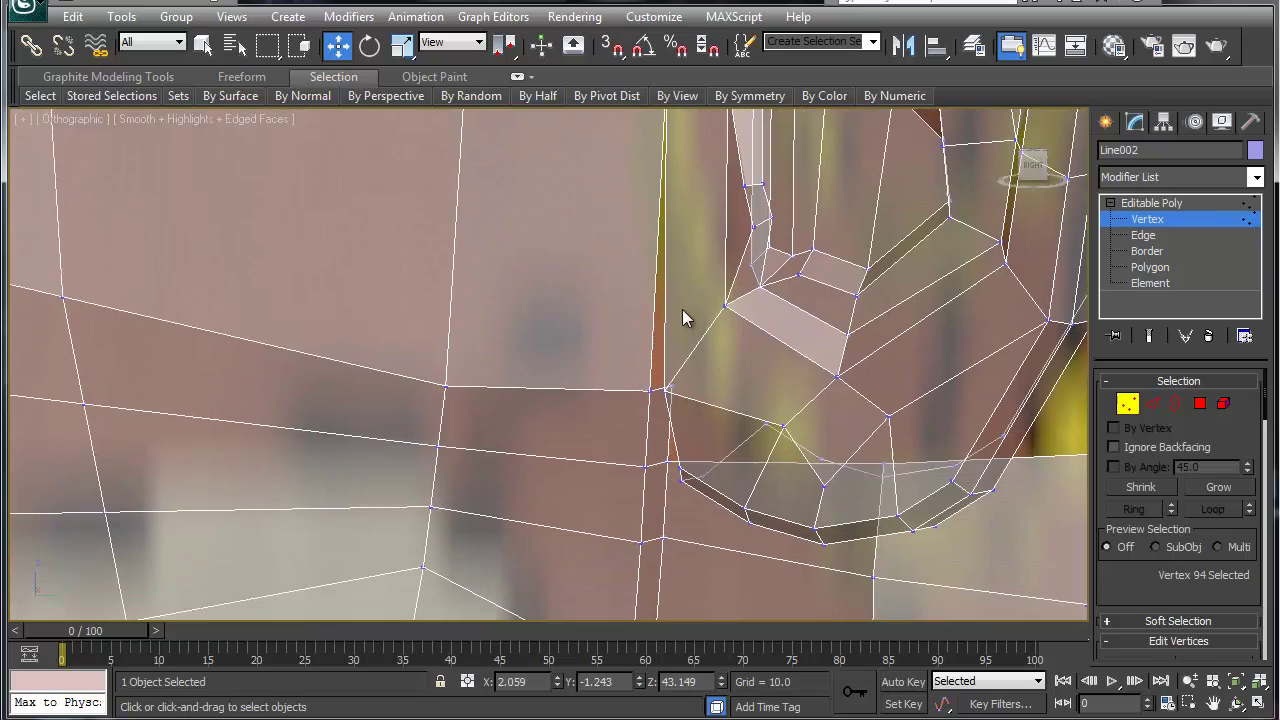
left_click(646, 390)
left_click(667, 390)
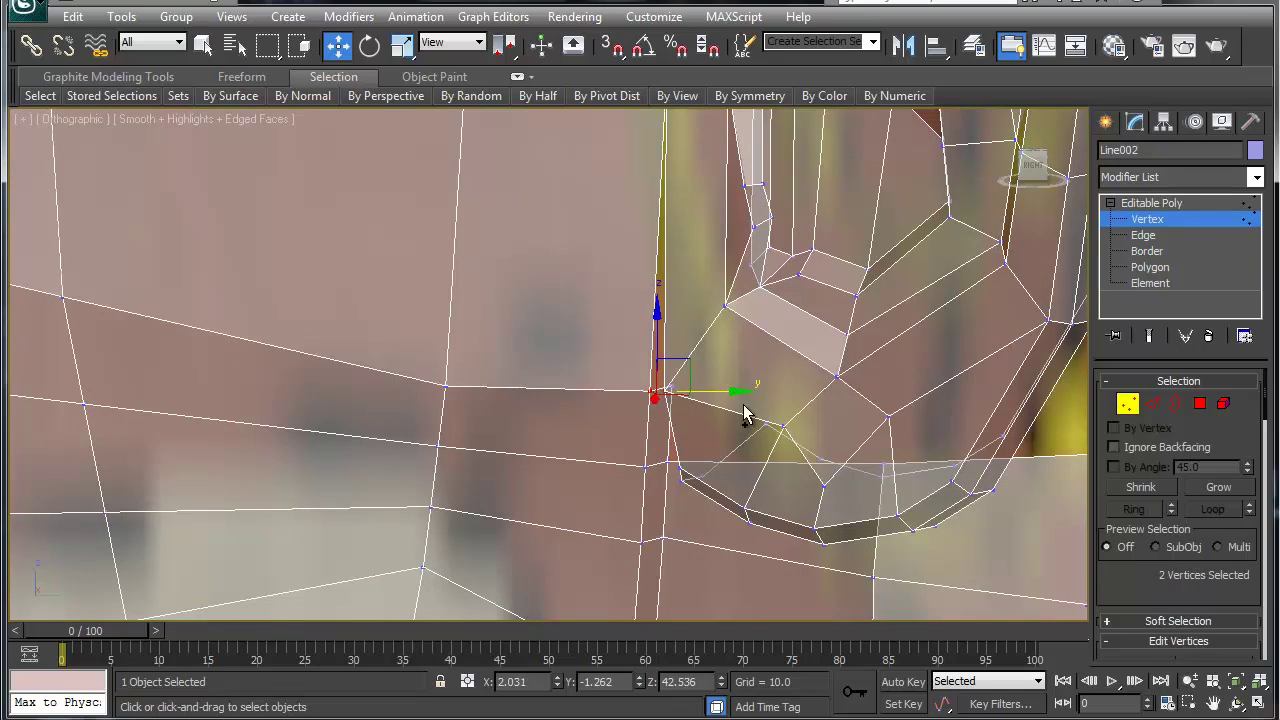
mouse_move(779, 421)
middle_mouse_down("alt")
mouse_move(843, 355)
mouse_move(791, 320)
mouse_move(812, 354)
mouse_move(712, 412)
middle_mouse_up("alt")
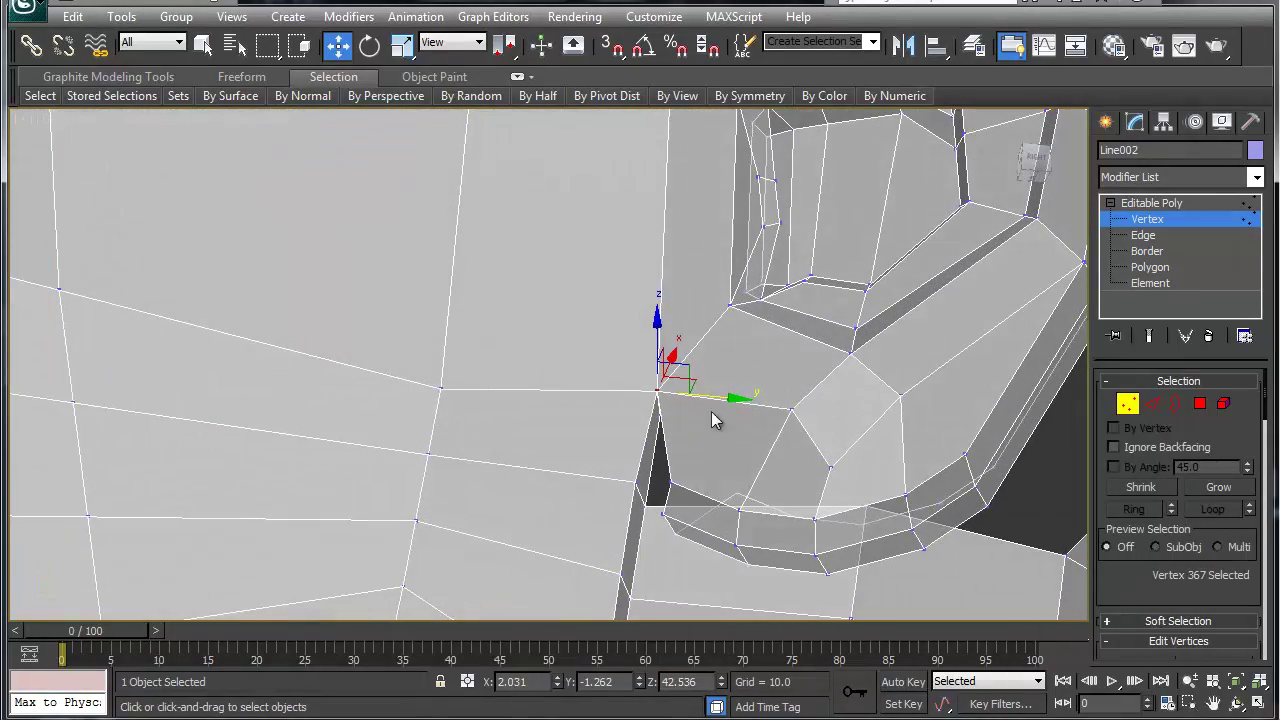
Step: Move the vertex just below the earlobe junction down to the lobe's front corner to narrow the gap beside the jaw
left_click(662, 408)
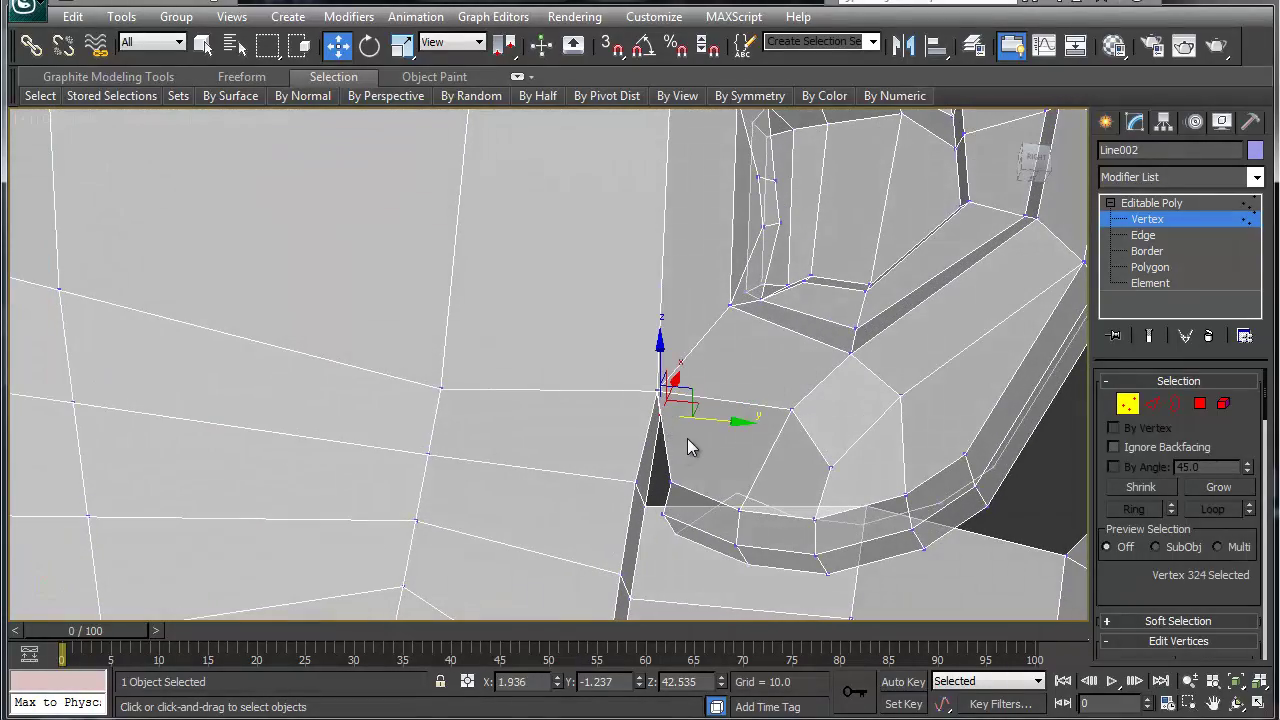
middle_click_drag(700, 440, 657, 506, "alt")
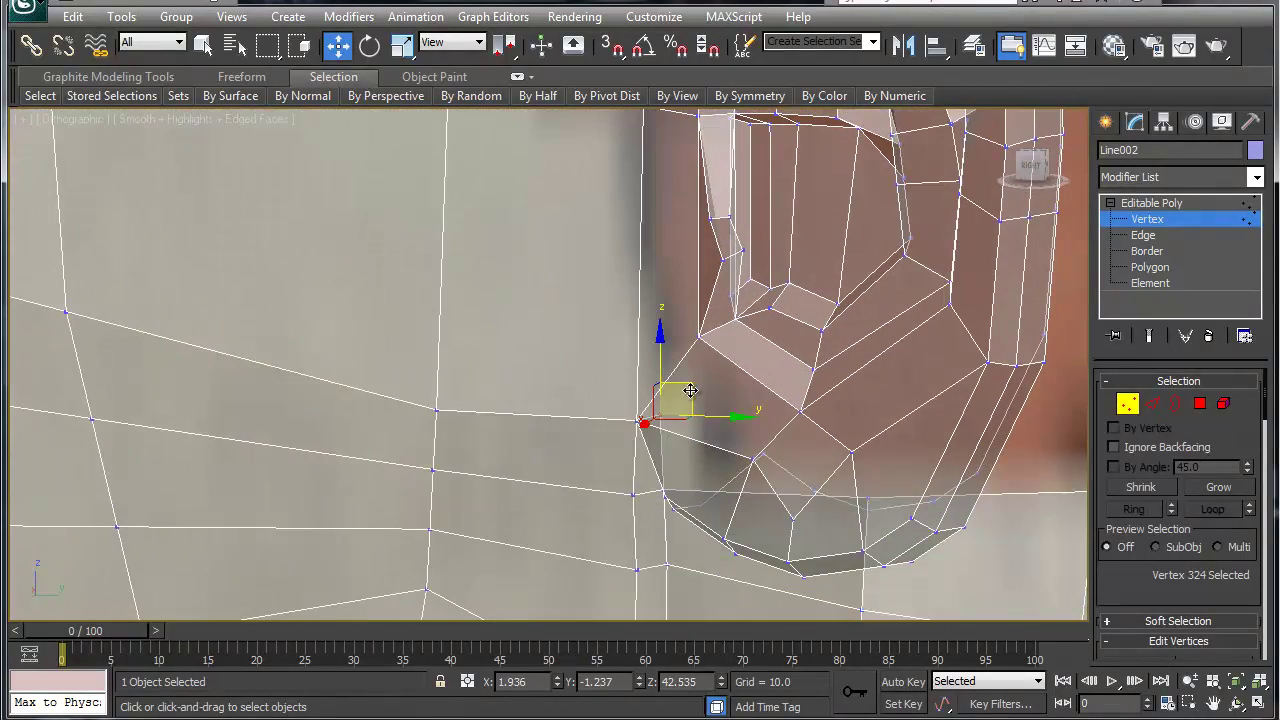
left_click_drag(686, 410, 700, 462)
mouse_move(656, 518)
middle_mouse_down("alt")
mouse_move(728, 437)
mouse_move(723, 466)
middle_mouse_up("alt")
key("alt+x")
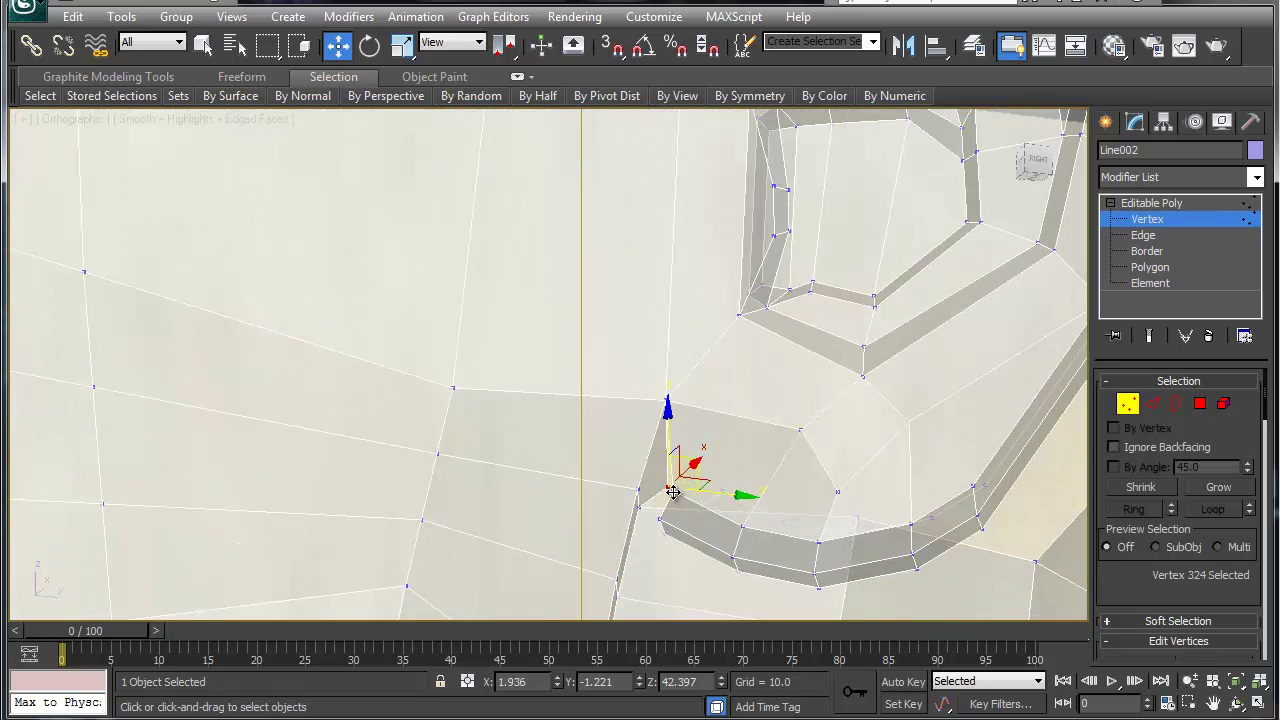
middle_click_drag(774, 491, 668, 322, "alt")
key("alt+x")
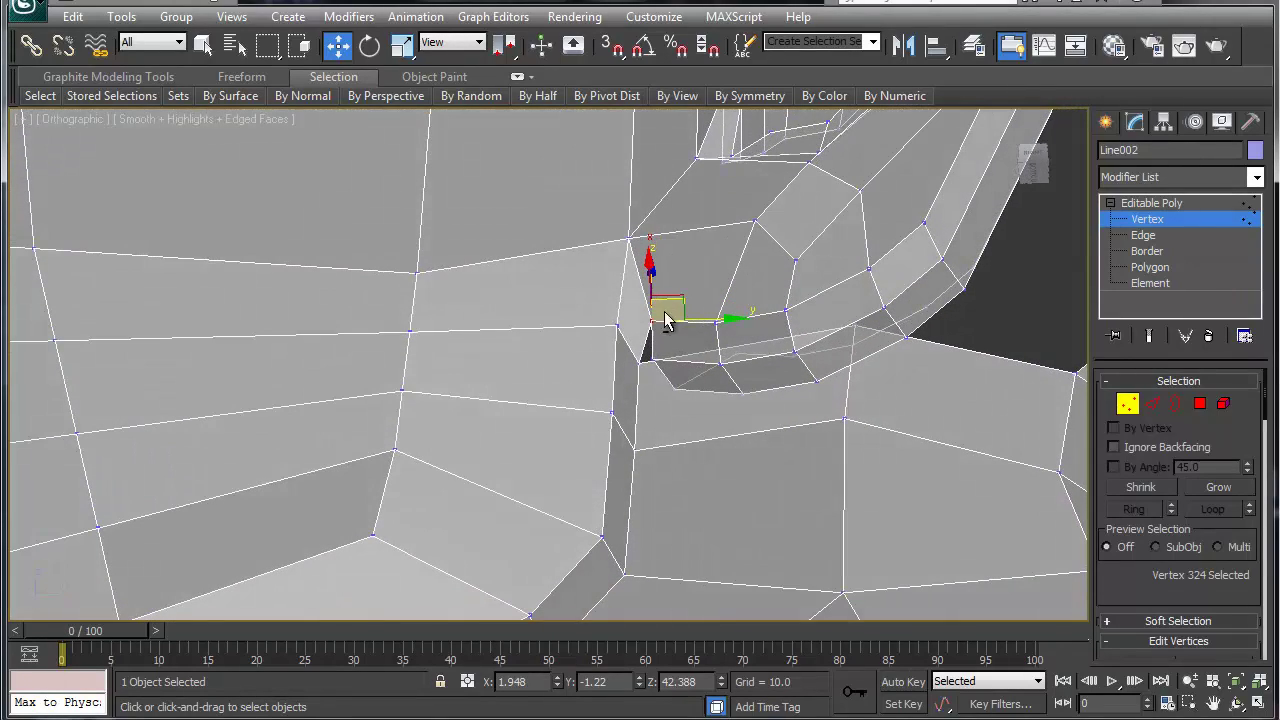
Step: Collapse the head and ear vertices under the earlobe's front, and lower the vertex behind it onto the opening's bottom edge
left_click(644, 370)
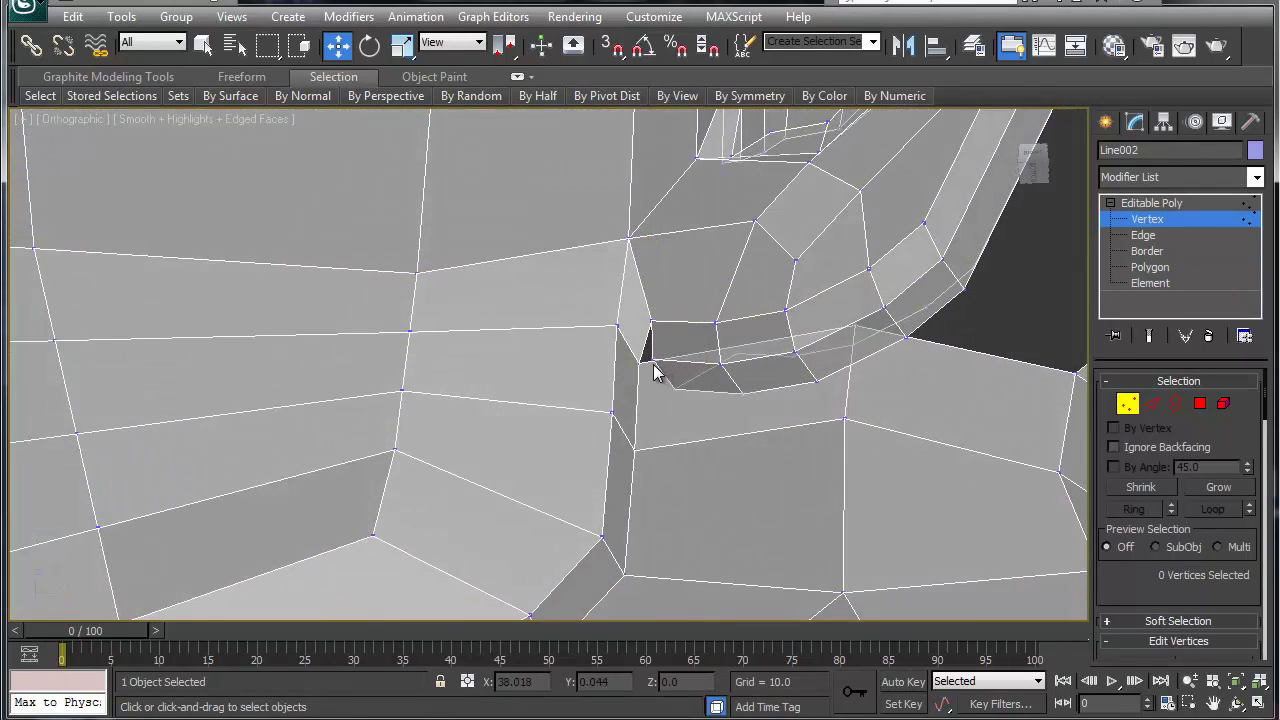
left_click(651, 359)
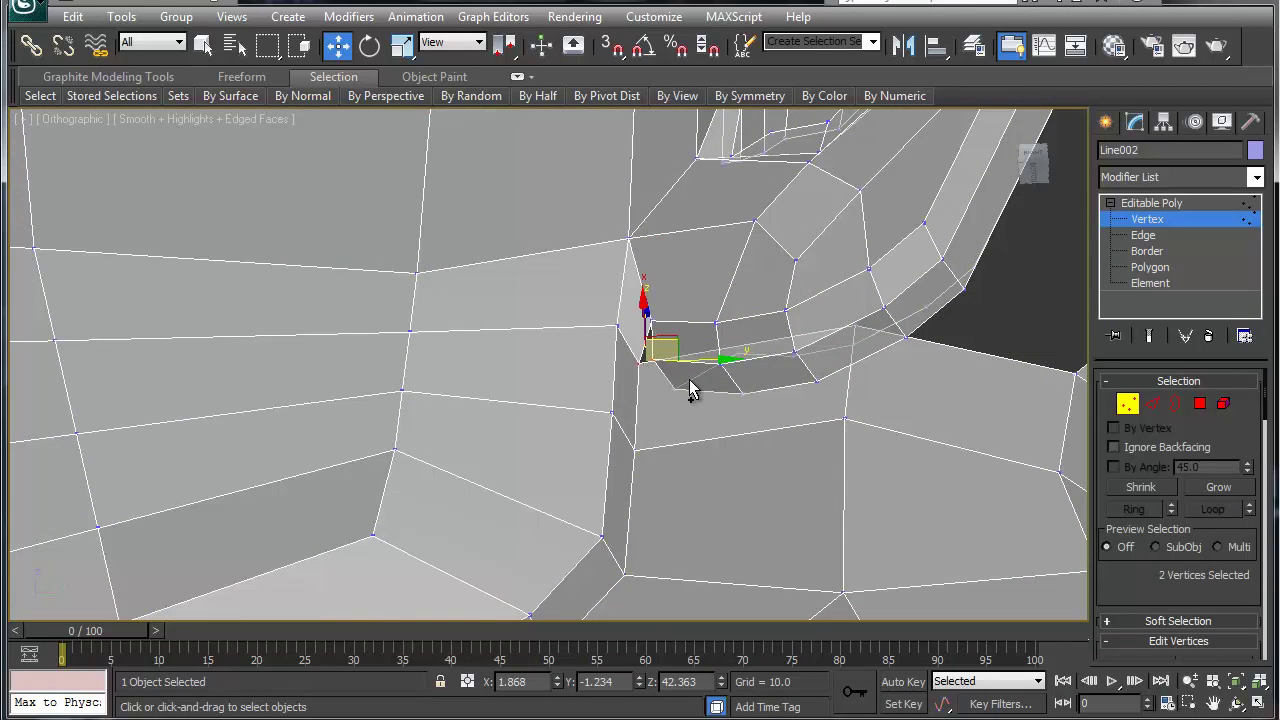
middle_click_drag(700, 380, 669, 441, "alt")
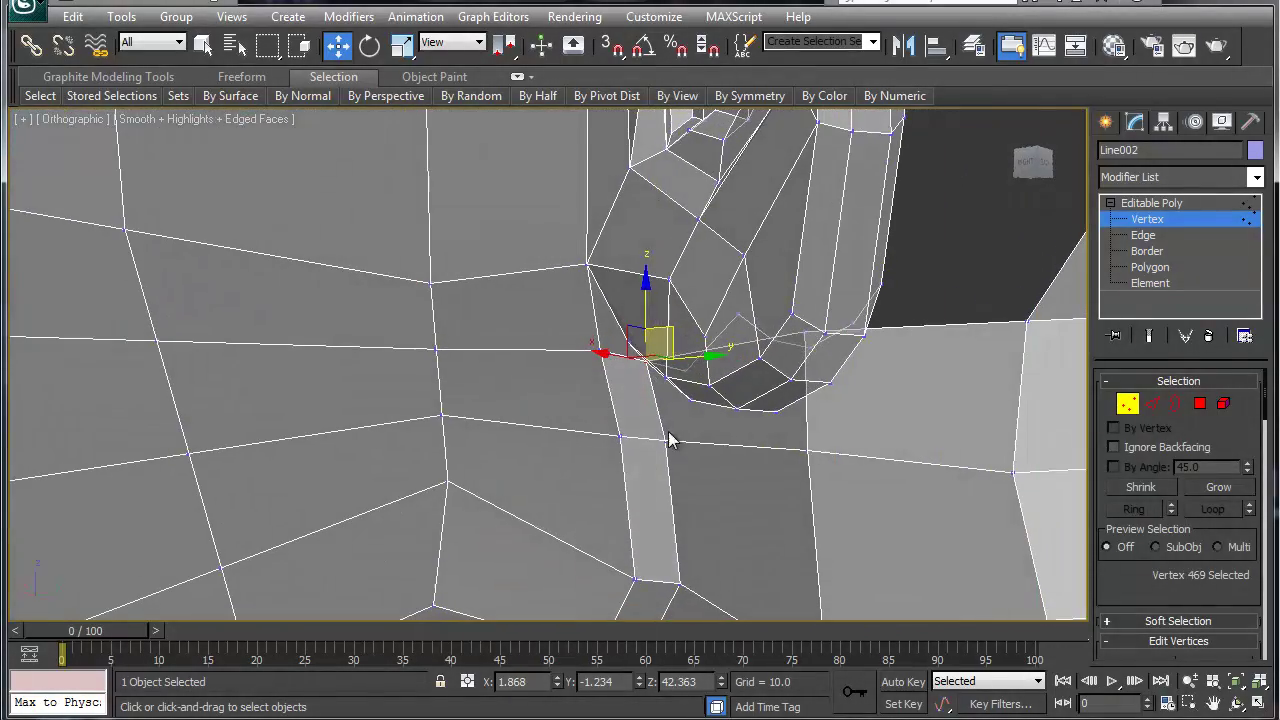
left_click(802, 333)
left_click_drag(808, 278, 805, 332)
Step: Turn off the mesh's see-through display and bring the back of the ear into view
middle_click_drag(901, 285, 729, 508, "alt")
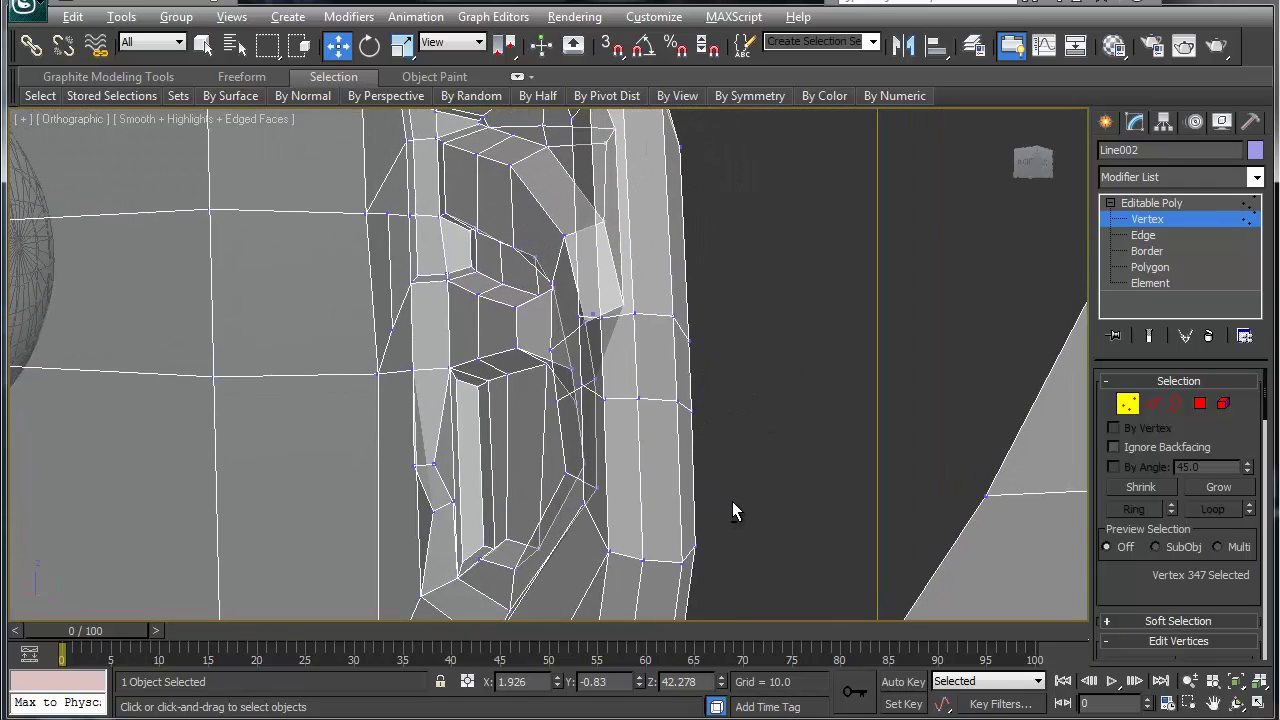
key("alt+x")
mouse_move(683, 389)
middle_mouse_down("alt")
mouse_move(708, 380)
mouse_move(675, 509)
mouse_move(557, 286)
mouse_move(534, 374)
mouse_move(586, 374)
mouse_move(457, 449)
mouse_move(483, 438)
mouse_move(435, 435)
mouse_move(512, 115)
middle_mouse_up("alt")
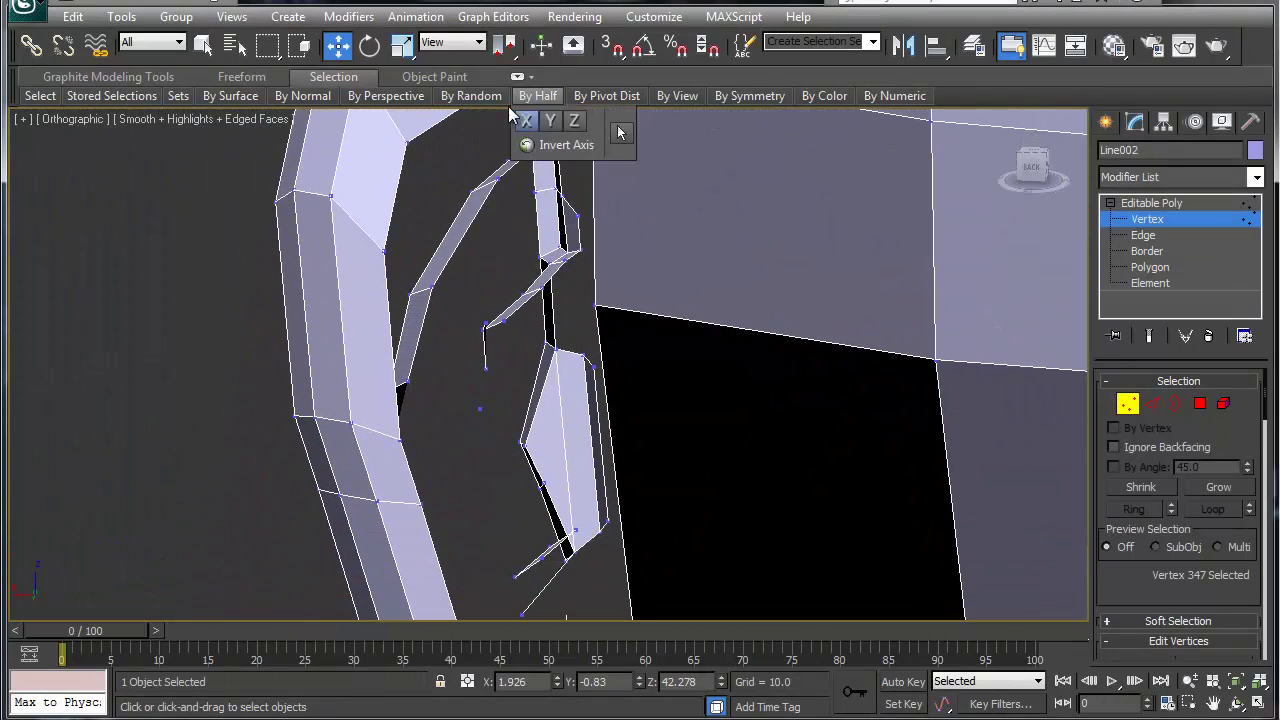
middle_click_drag(477, 361, 586, 109)
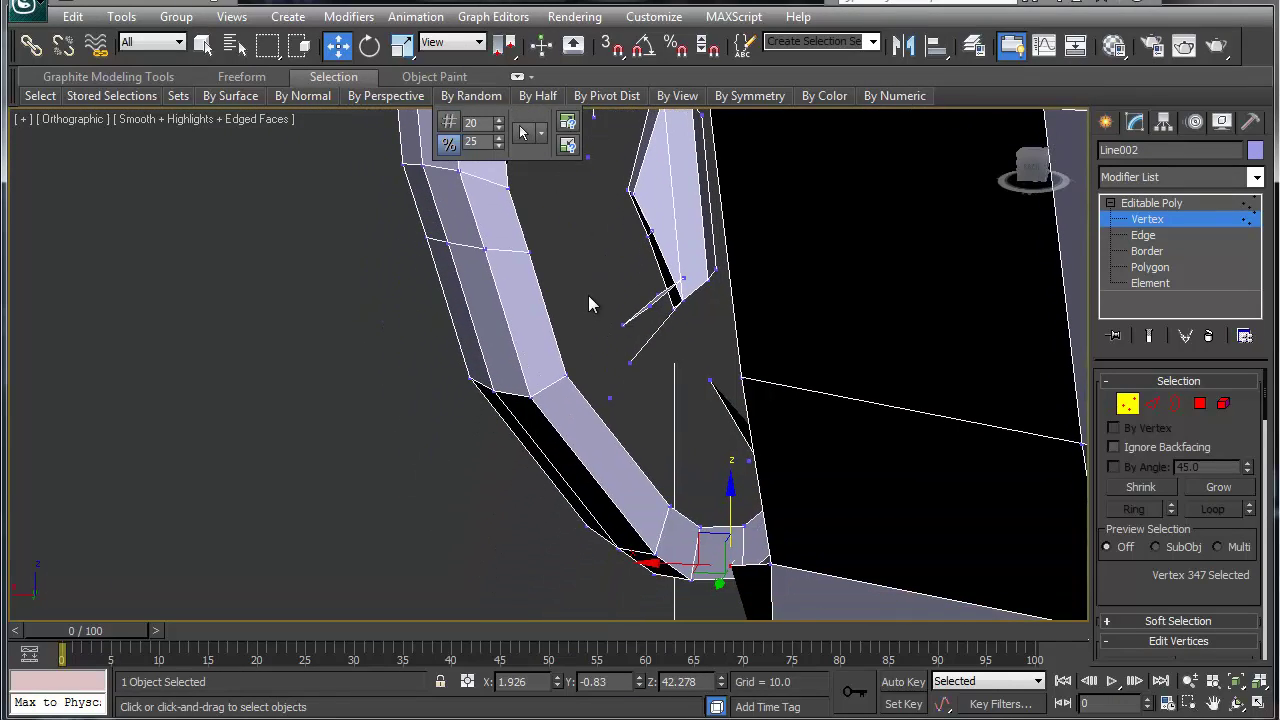
middle_click_drag(588, 304, 556, 393, "alt")
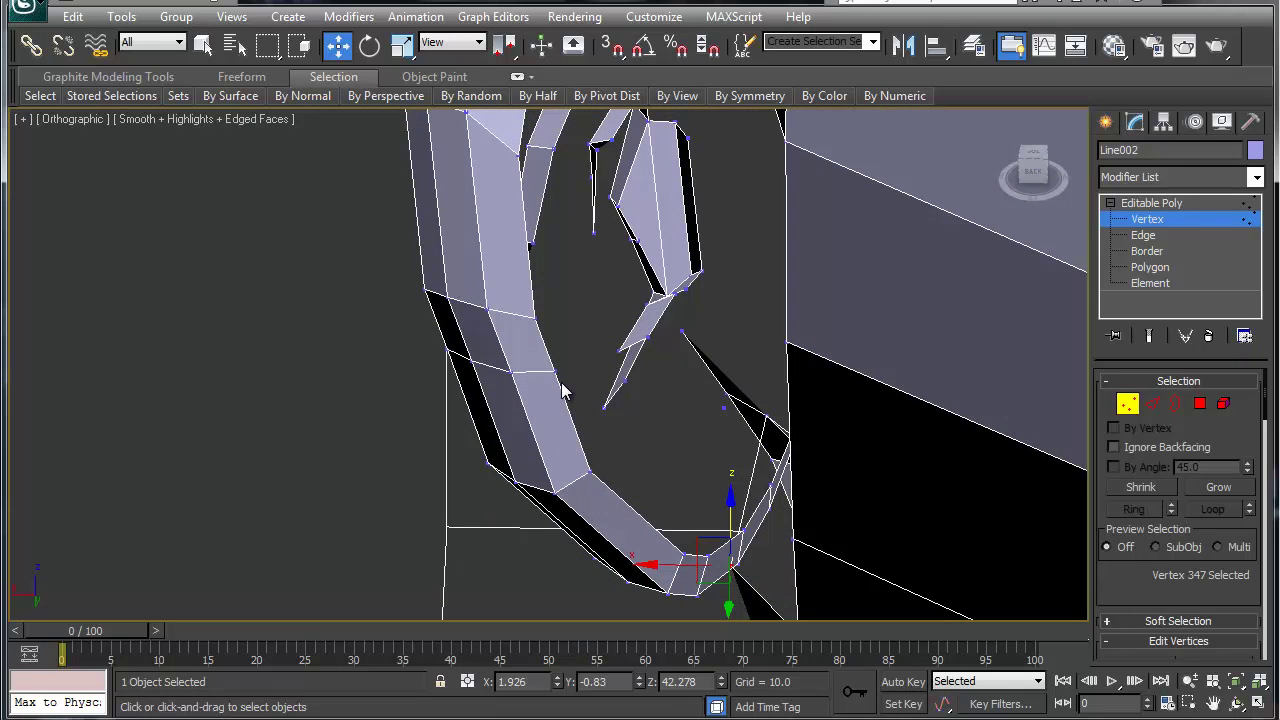
Step: Extrude the open border edges along the ear's back inward by scaling, and shift the new edge row to X 2.049
key("2")
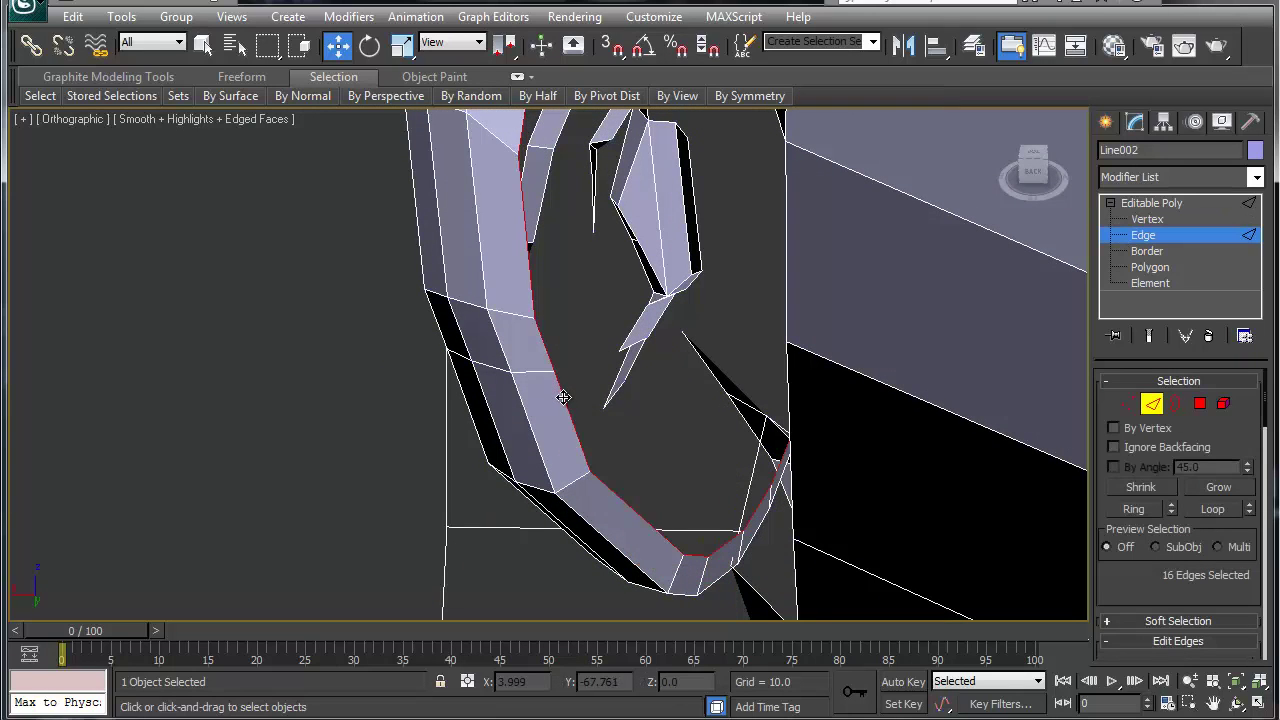
middle_click_drag(564, 398, 588, 388, "alt")
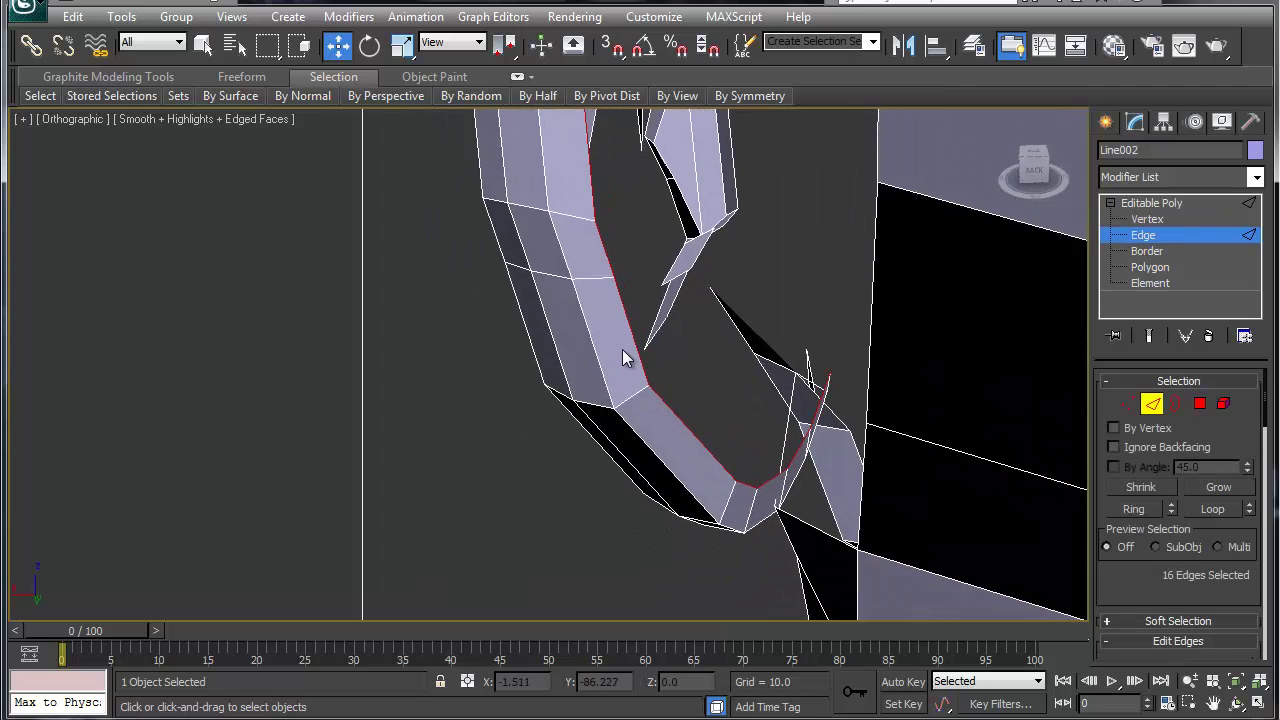
right_click(623, 352)
left_click(600, 392)
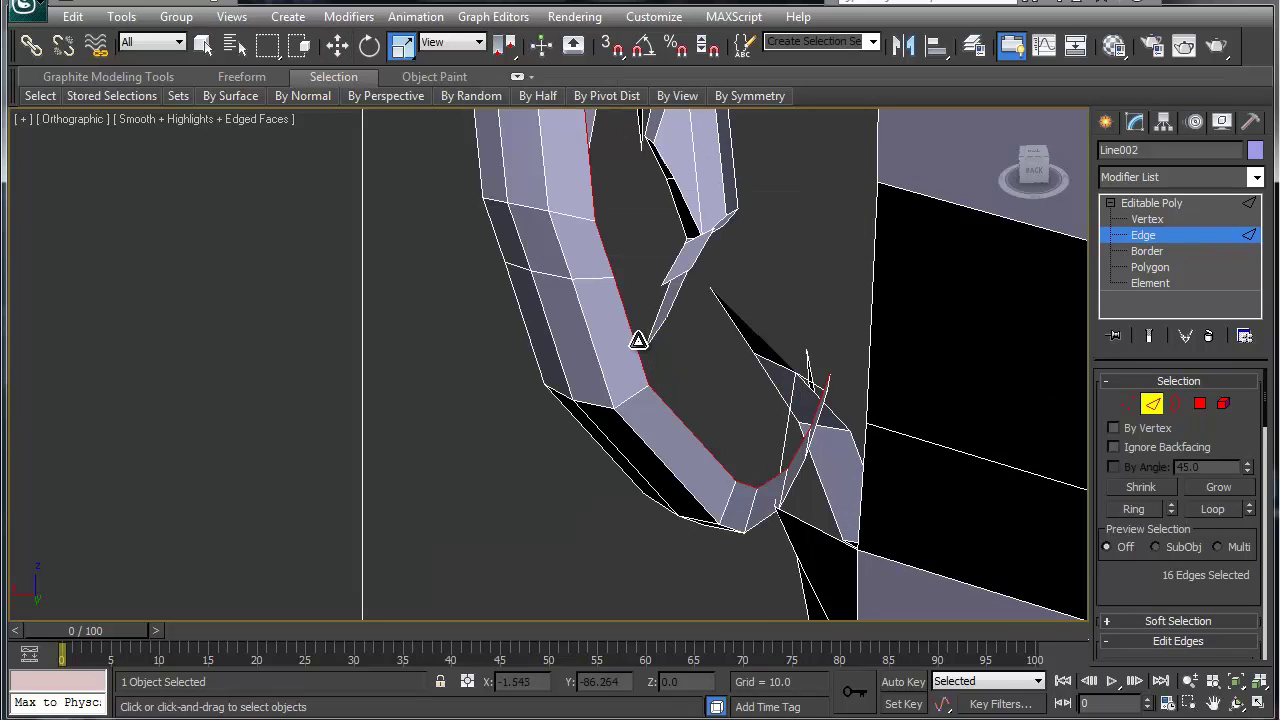
left_click_drag(638, 340, 643, 386)
key("w")
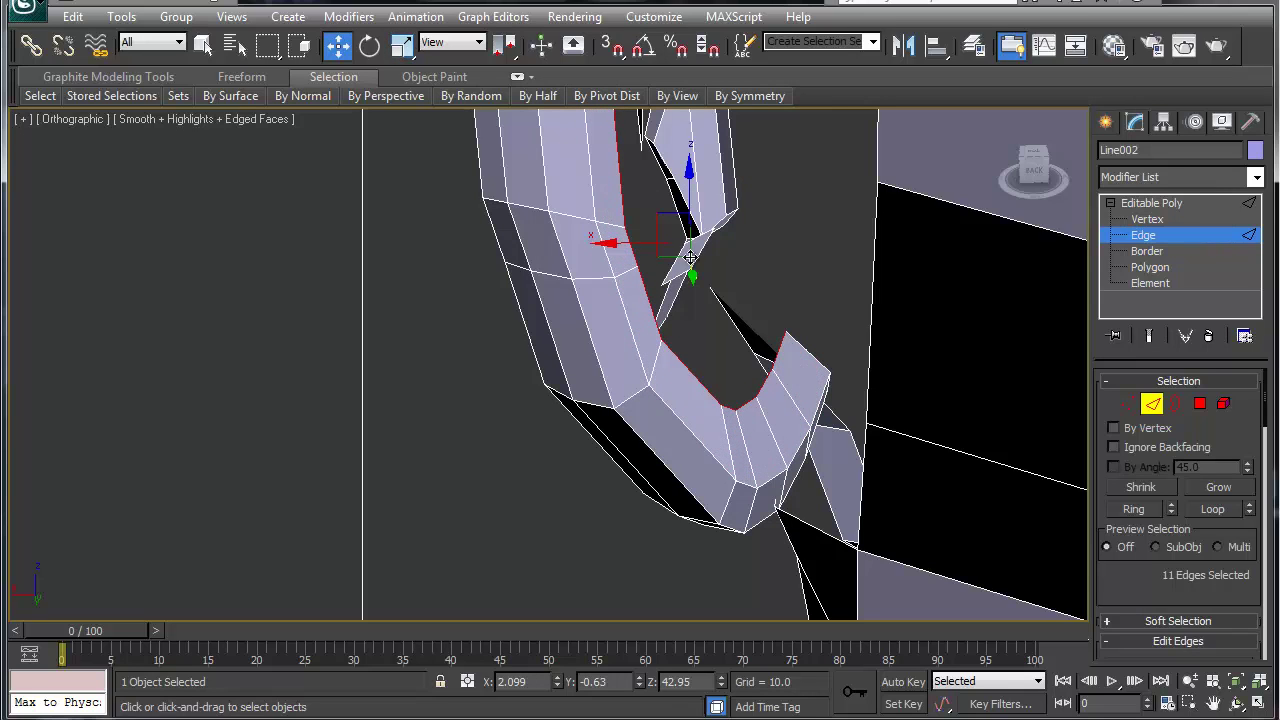
left_click_drag(640, 245, 700, 243)
Step: Collapse the end edge at the top of the extruded strip, and also the border edge beside it
middle_click_drag(694, 143, 660, 511)
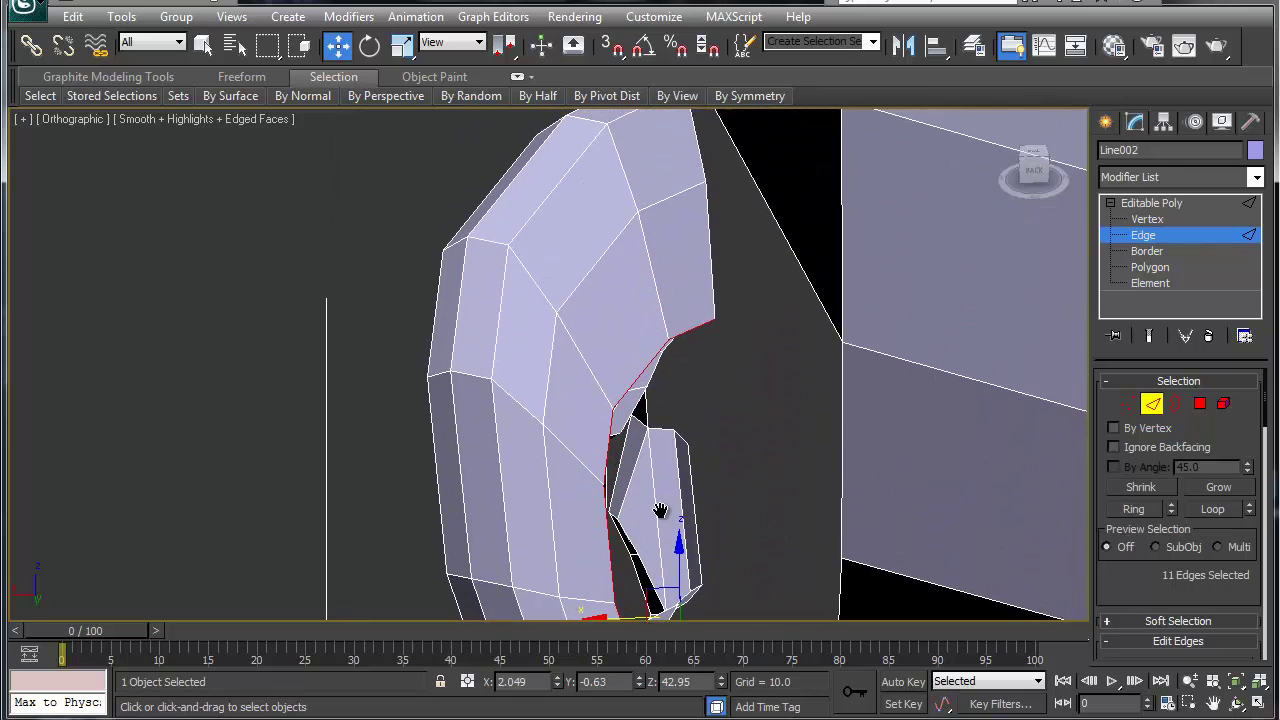
scroll(673, 356, "down", 5)
scroll(673, 356, "up", 4)
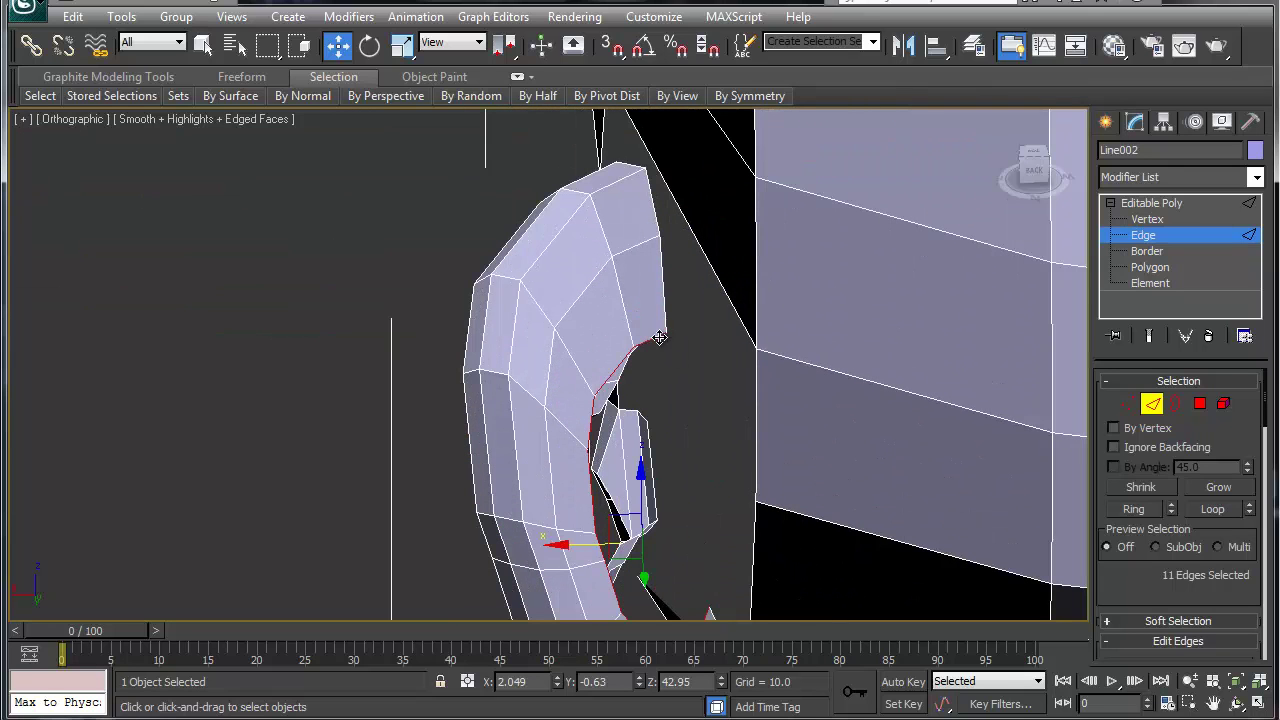
mouse_move(659, 338)
middle_mouse_down("alt")
mouse_move(677, 357)
mouse_move(647, 345)
middle_mouse_up("alt")
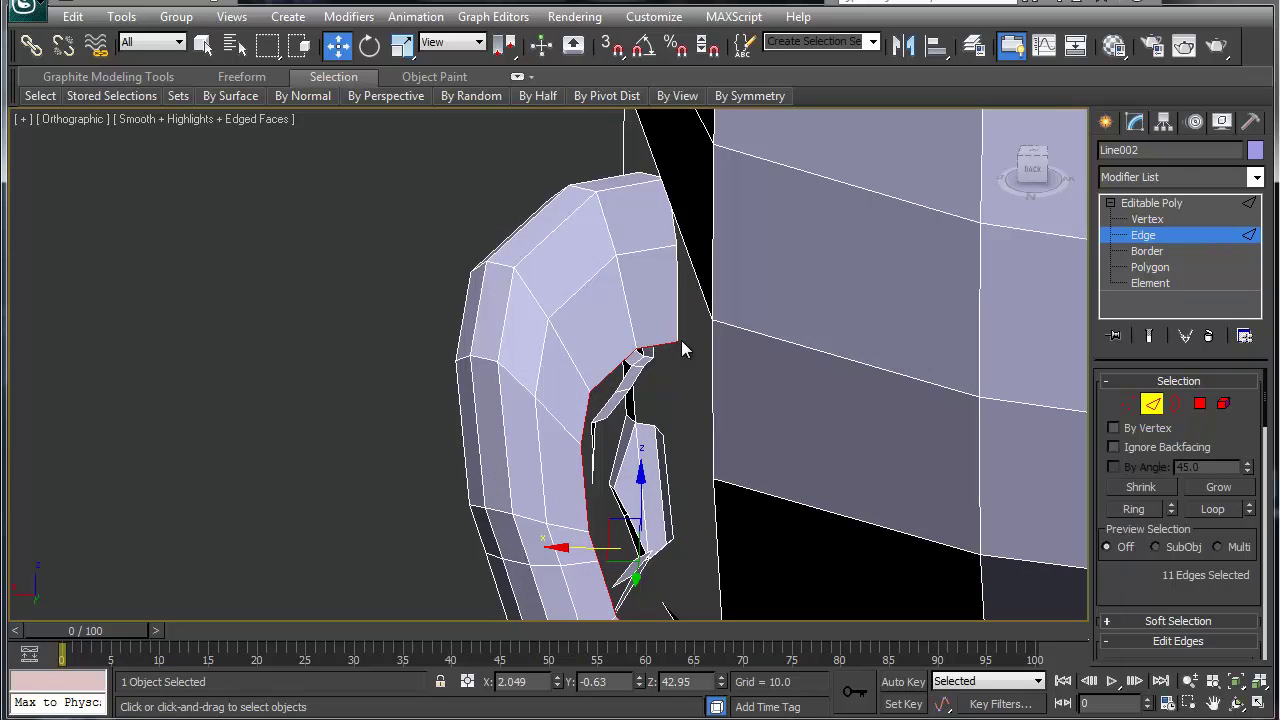
left_click(678, 313)
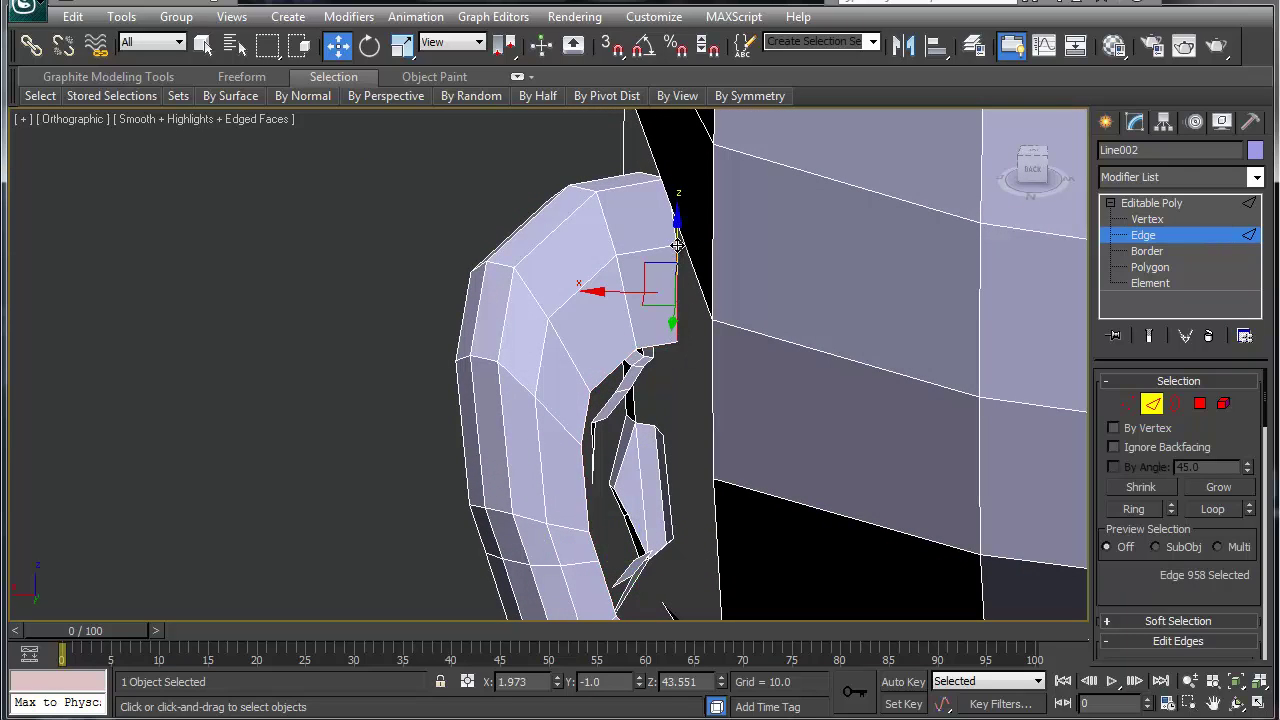
key("Delete")
left_click(675, 310)
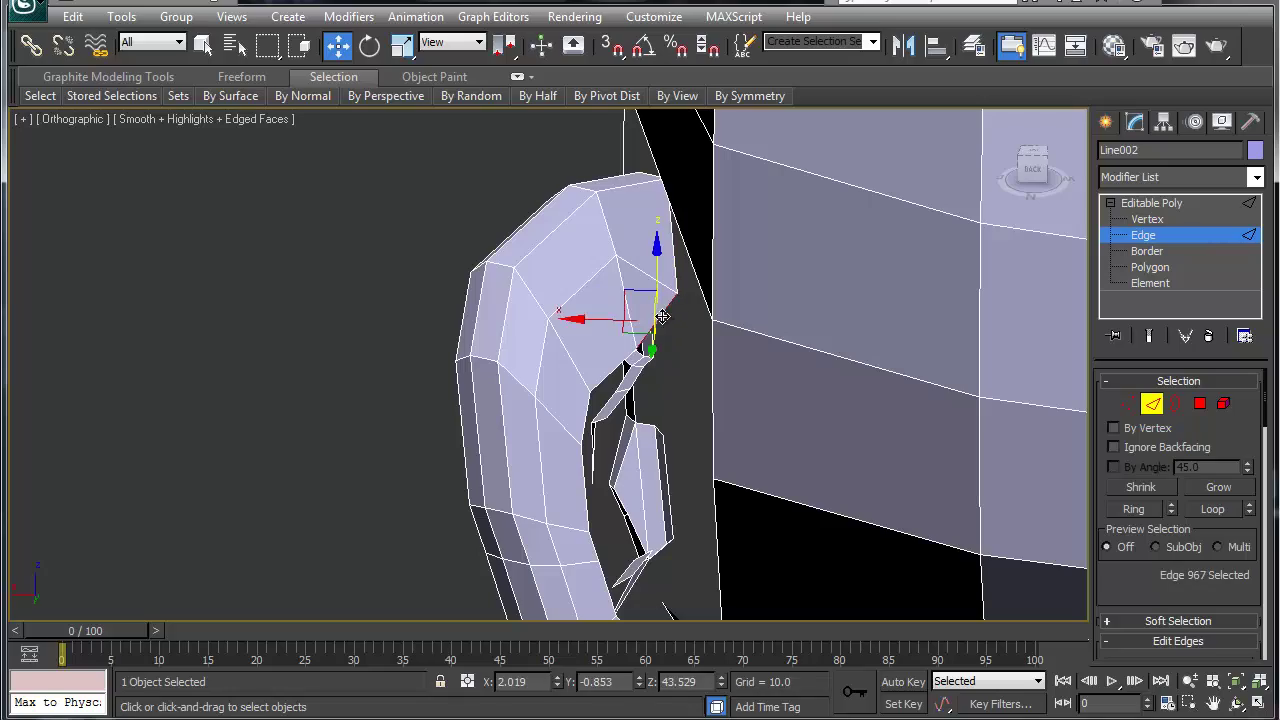
key("Delete")
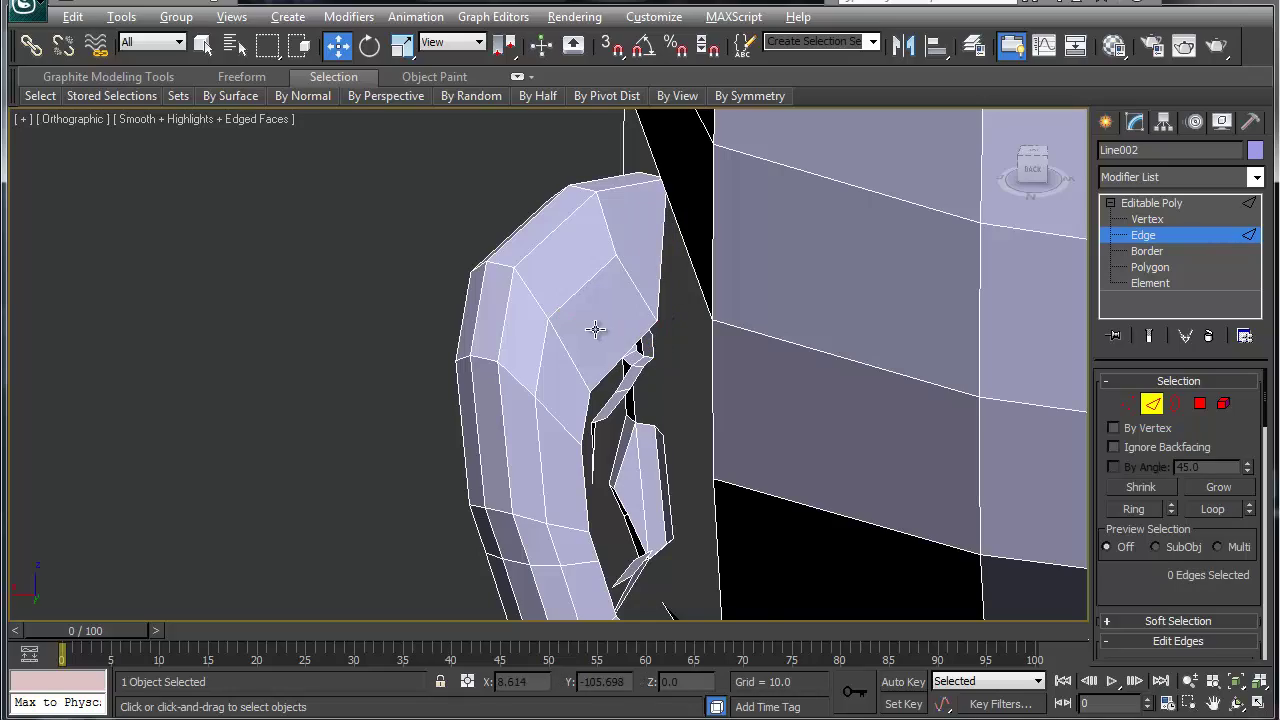
Step: Collapse the two short border edges at the strip's lower end, behind the earlobe
middle_click_drag(594, 329, 586, 297, "alt")
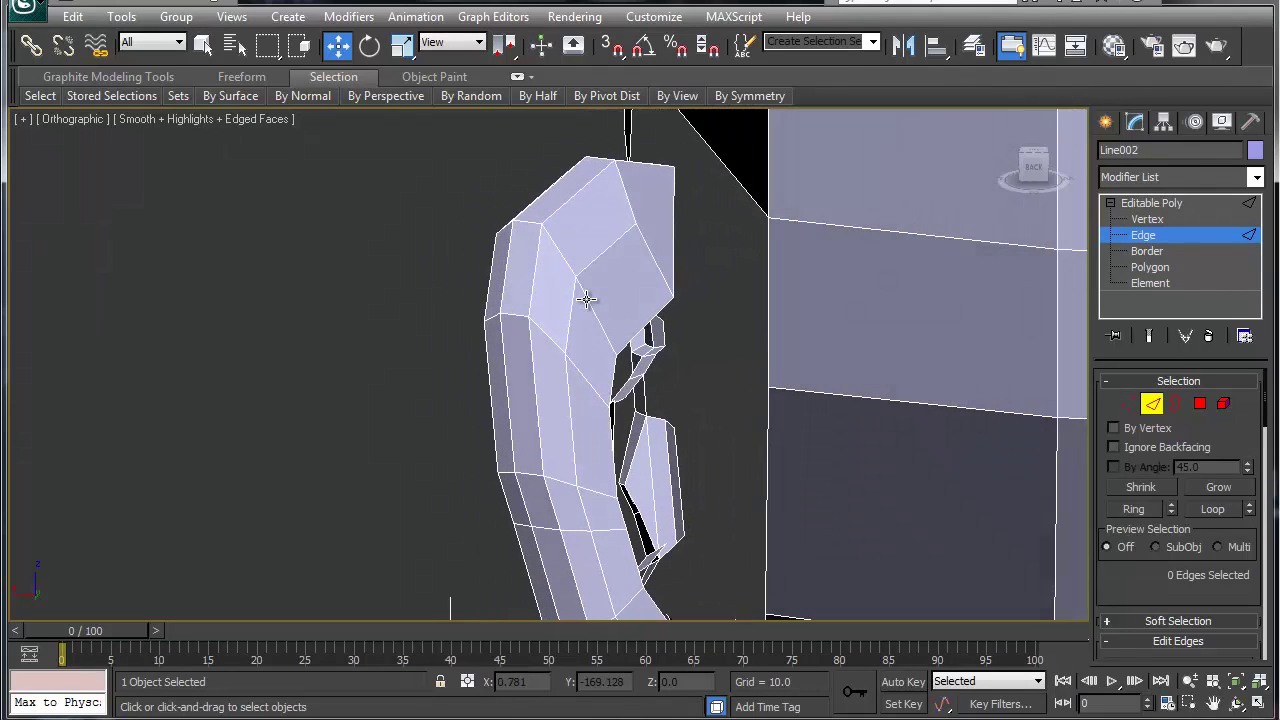
left_click(649, 325)
middle_click_drag(632, 365, 644, 350, "alt")
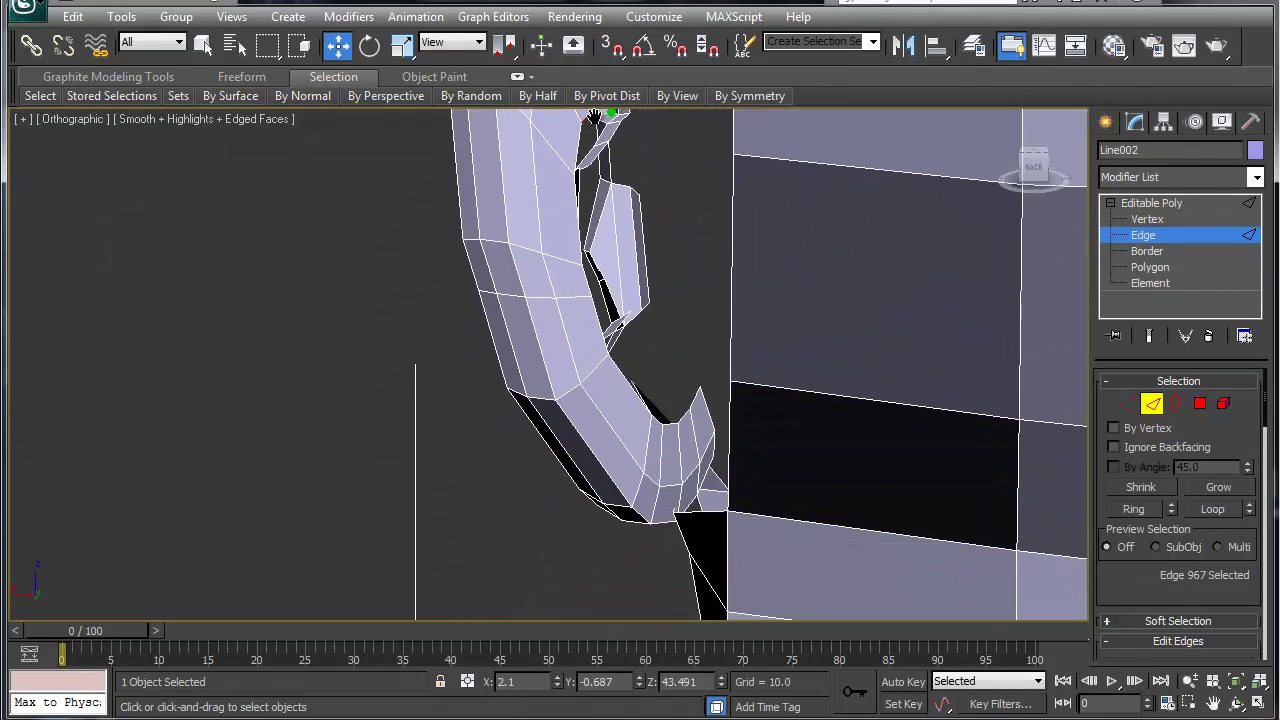
left_click(695, 400)
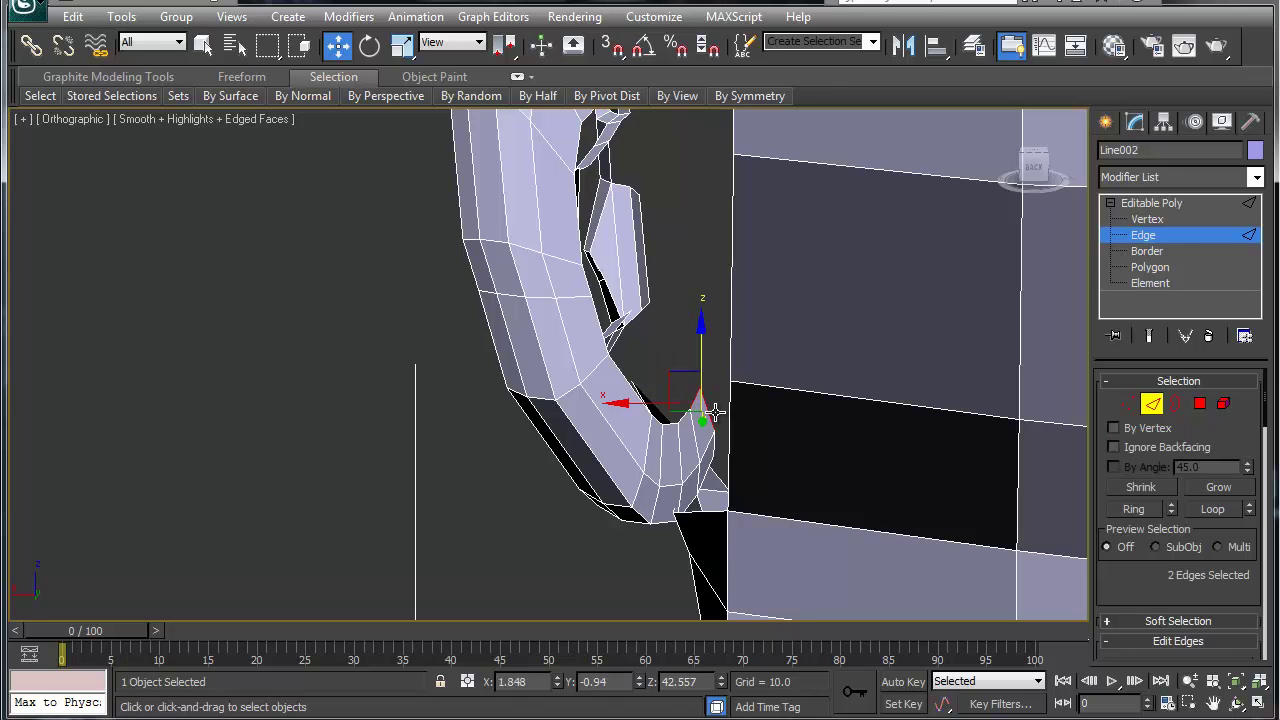
left_click(714, 412)
middle_click_drag(693, 433, 700, 426, "alt")
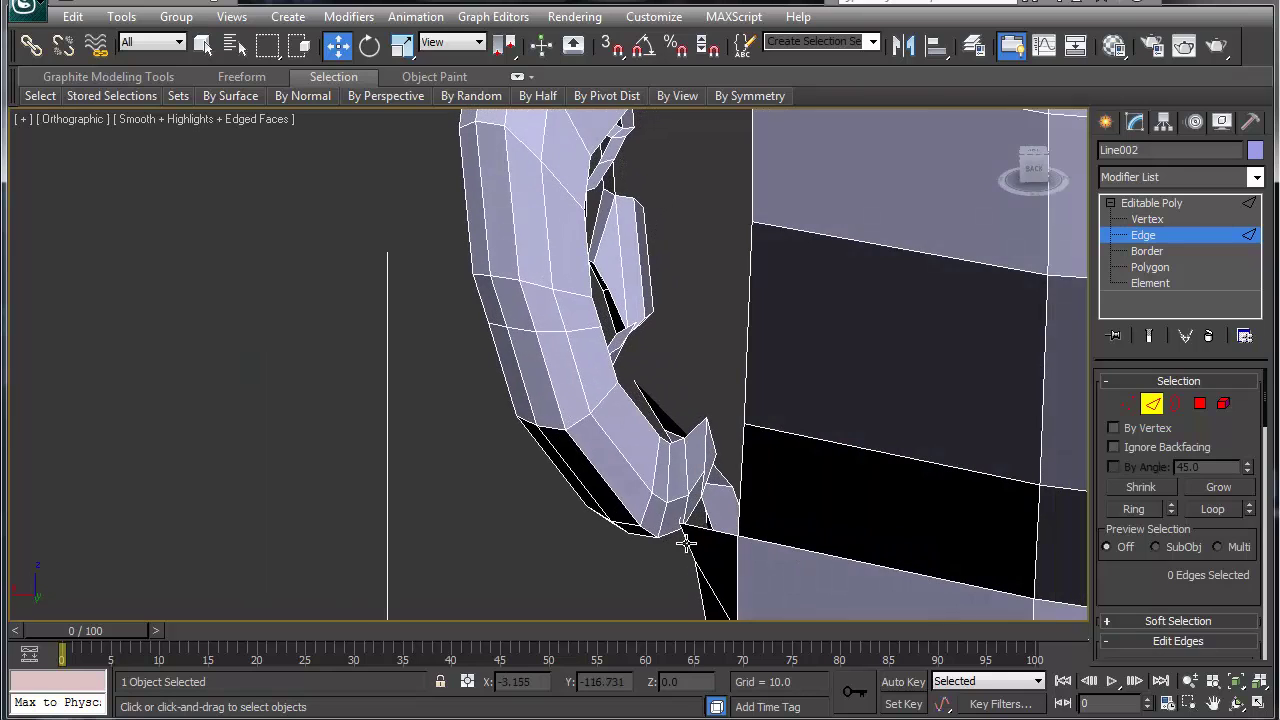
Step: Move the joined vertex under the earlobe toward the head to X 1.875
key("1")
left_click(680, 520)
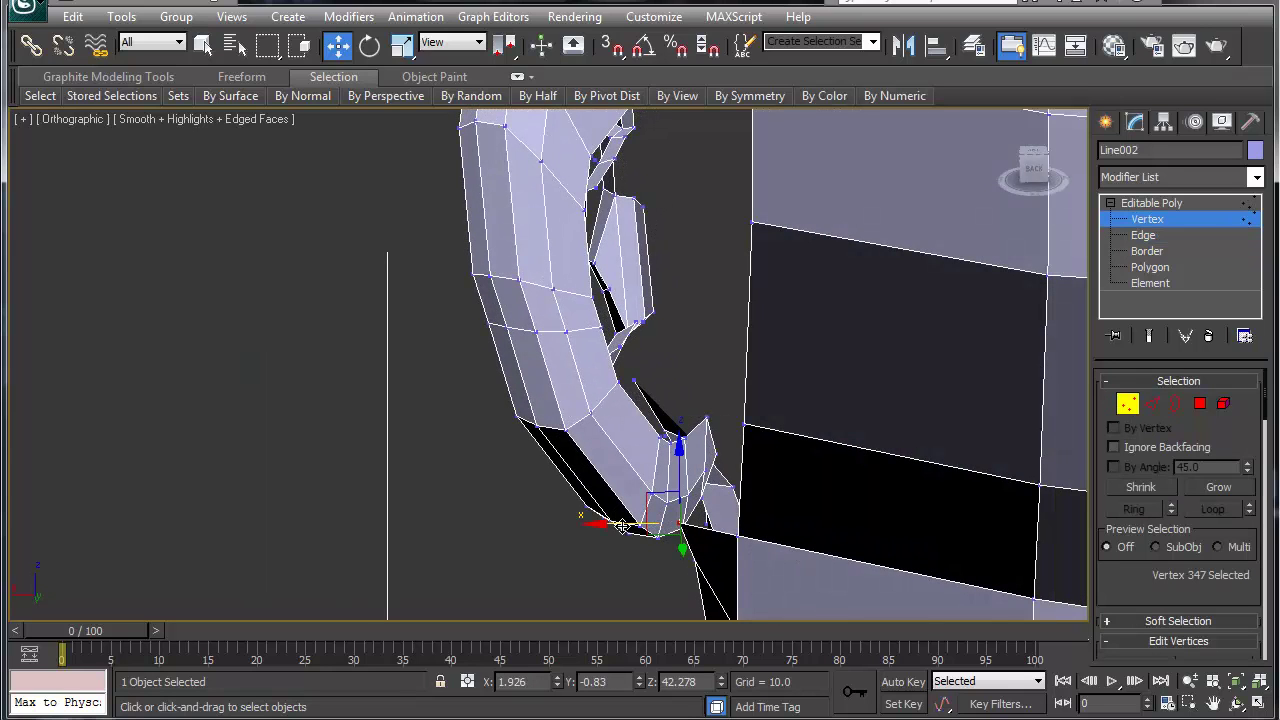
left_click_drag(621, 525, 642, 524)
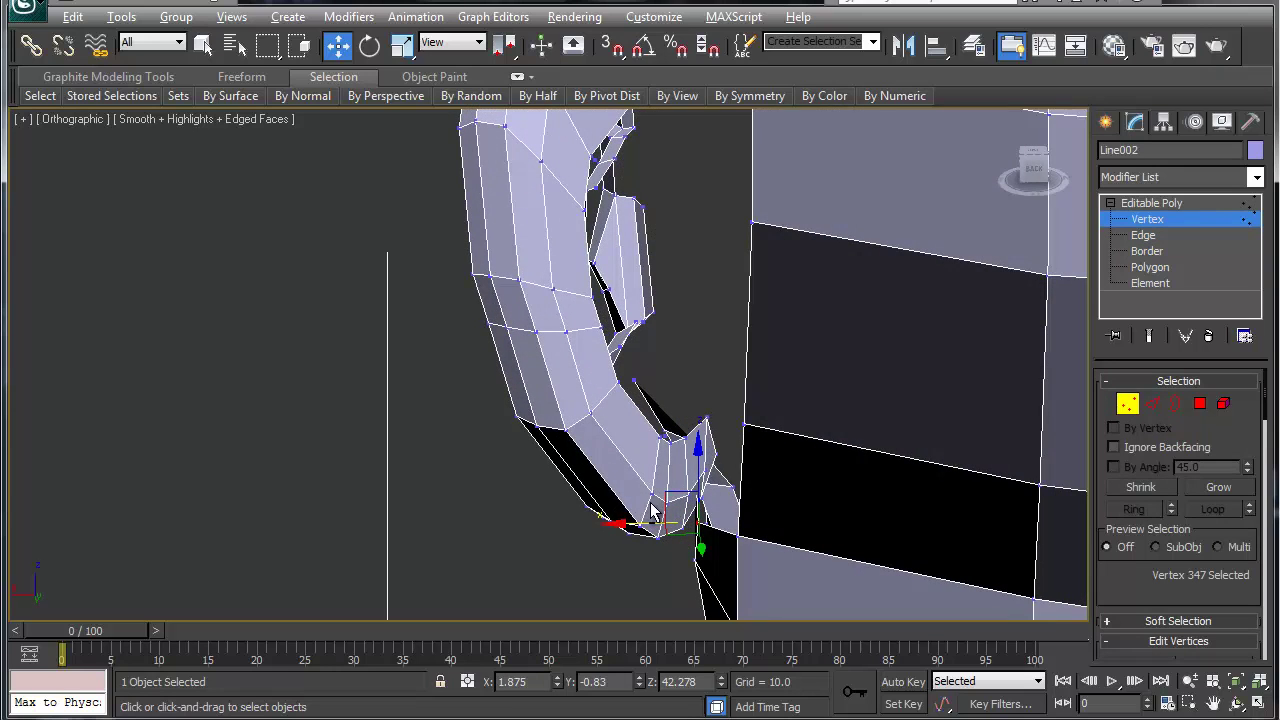
mouse_move(652, 509)
middle_mouse_down("alt")
mouse_move(609, 460)
mouse_move(462, 476)
mouse_move(437, 500)
mouse_move(480, 506)
mouse_move(466, 525)
mouse_move(514, 532)
mouse_move(690, 515)
mouse_move(648, 523)
middle_mouse_up("alt")
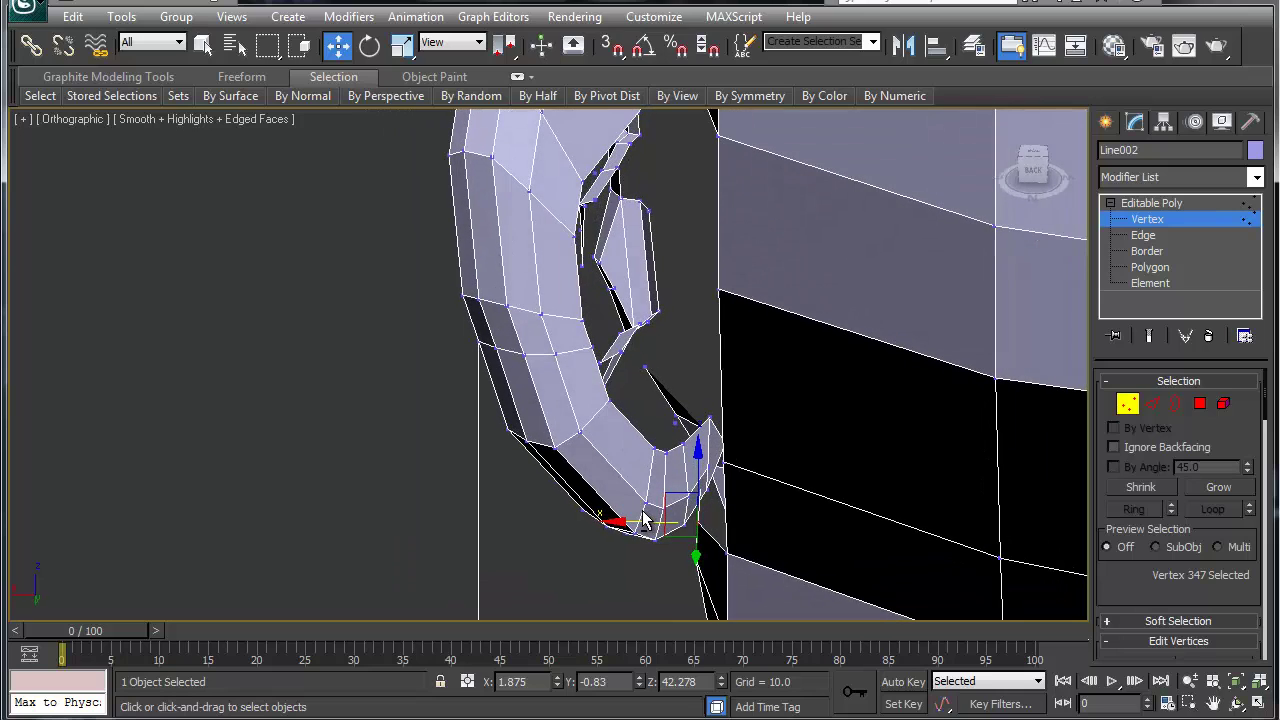
Step: Collapse the border edges at the lower middle of the ear's back, and remove the surplus cross edge leading to them
left_click(598, 362)
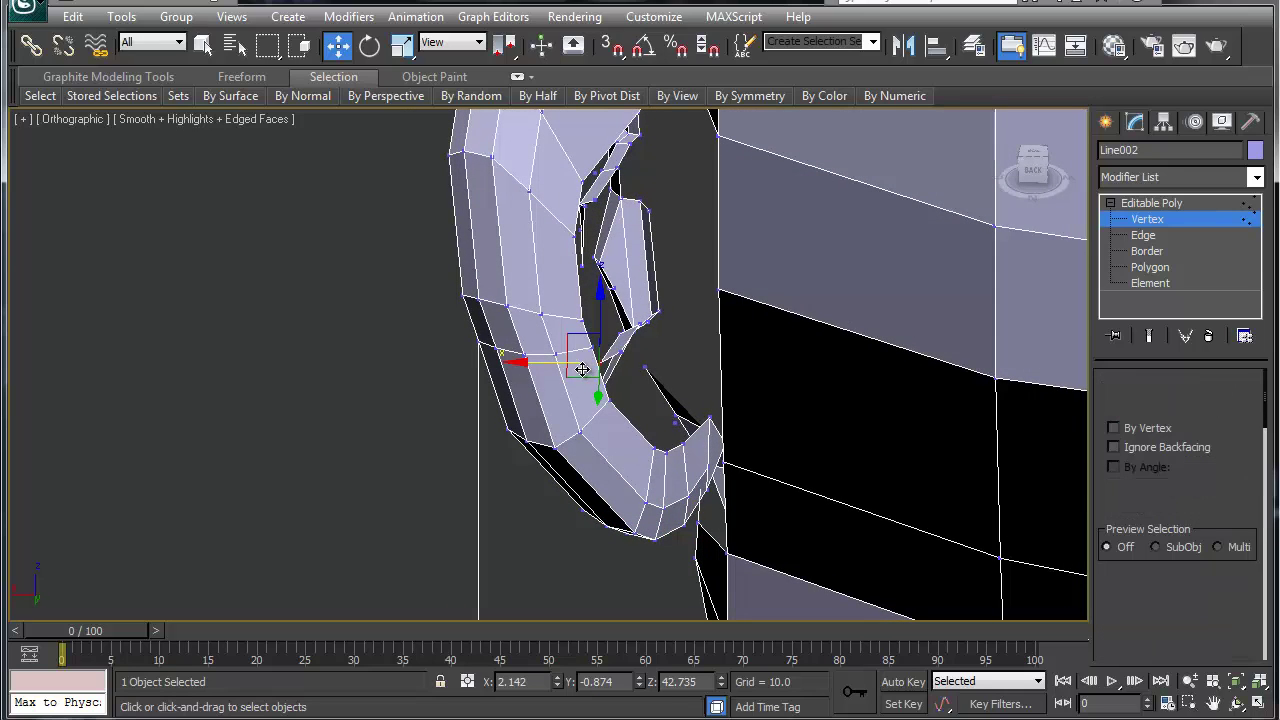
key("2")
left_click(592, 366)
left_click(588, 335, "ctrl")
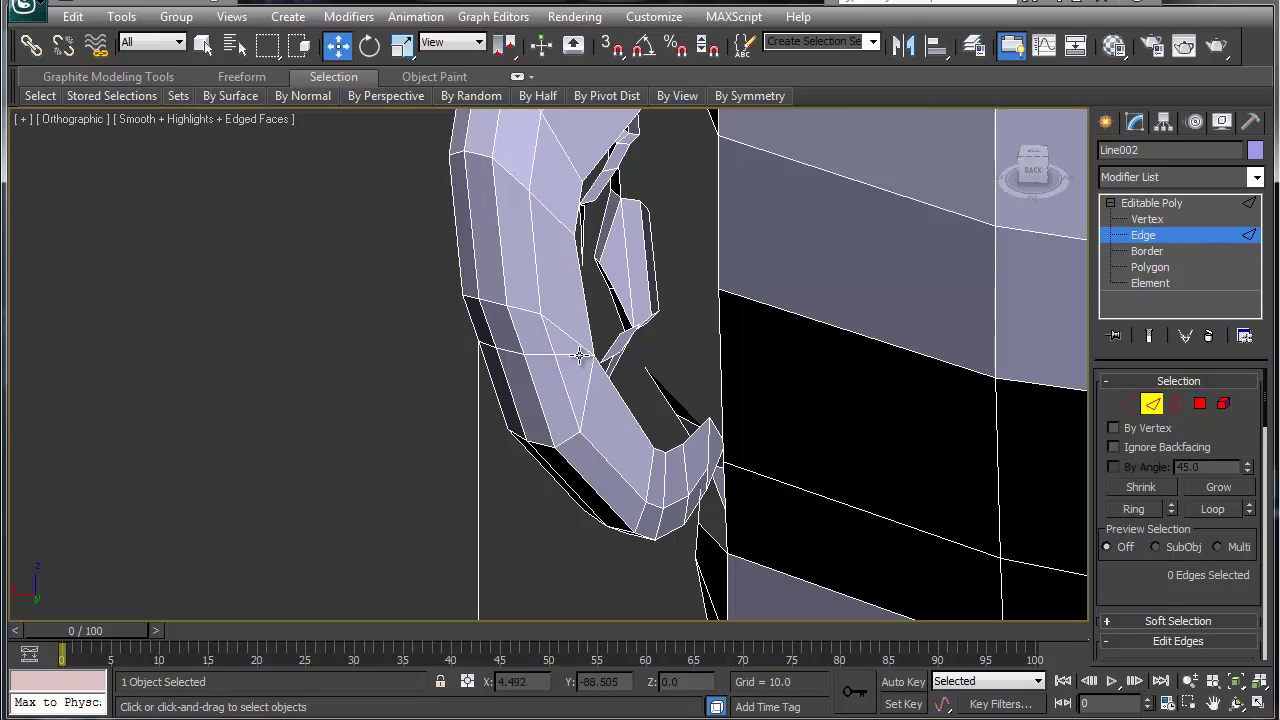
left_click(586, 366)
left_click(718, 438)
middle_click_drag(583, 371, 580, 482)
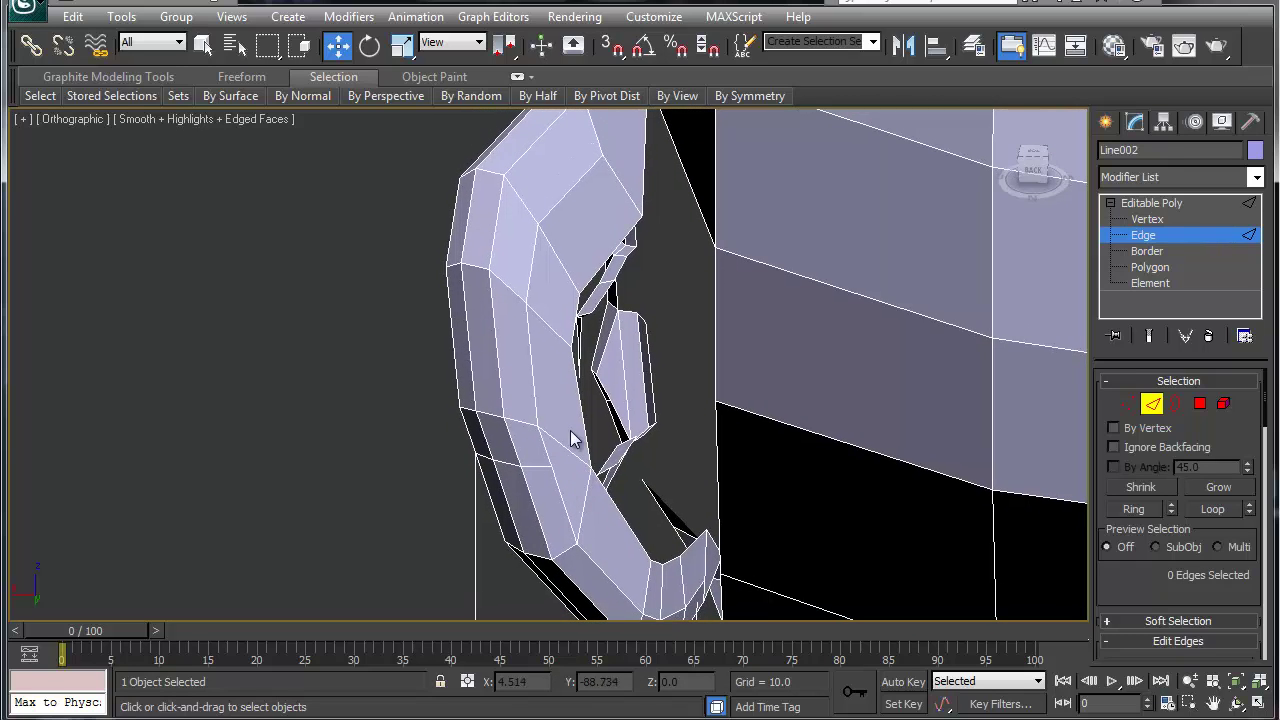
Step: Collapse the two border edges at the middle of the ear's back, and remove the upper diagonal edge at the merged vertex
left_click(582, 400)
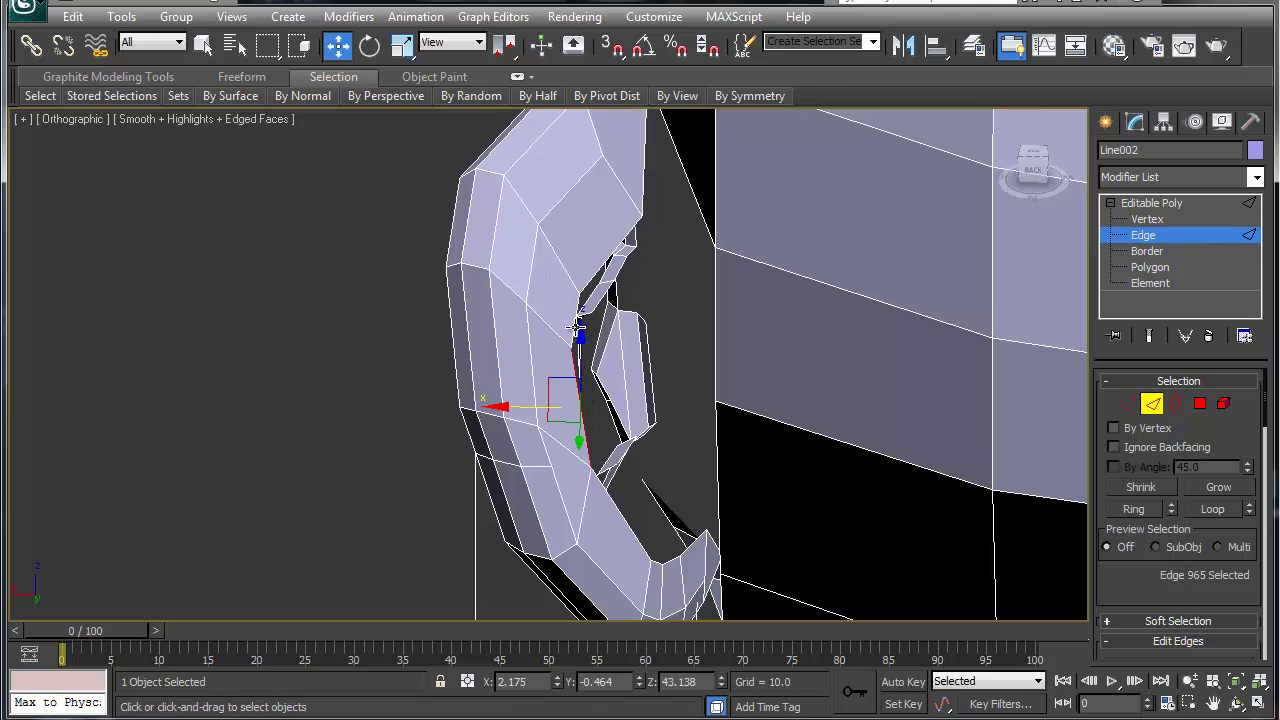
left_click(577, 327, "ctrl")
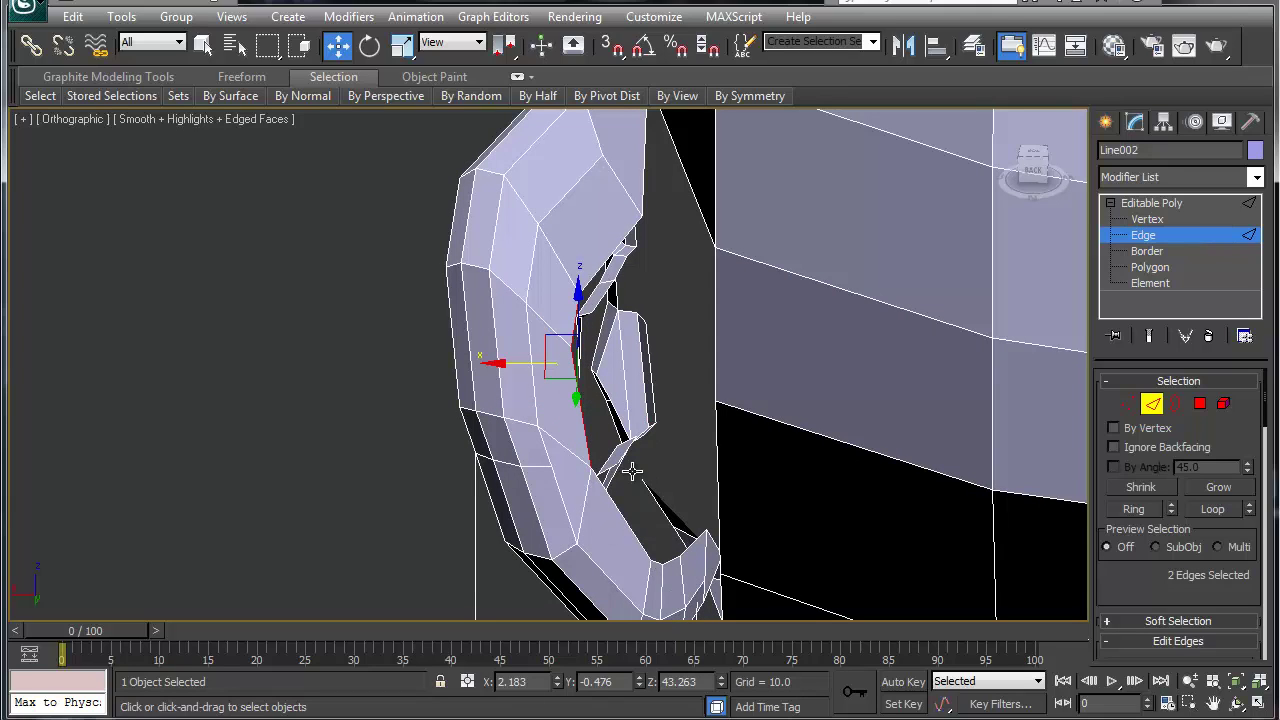
key("ctrl+alt+c")
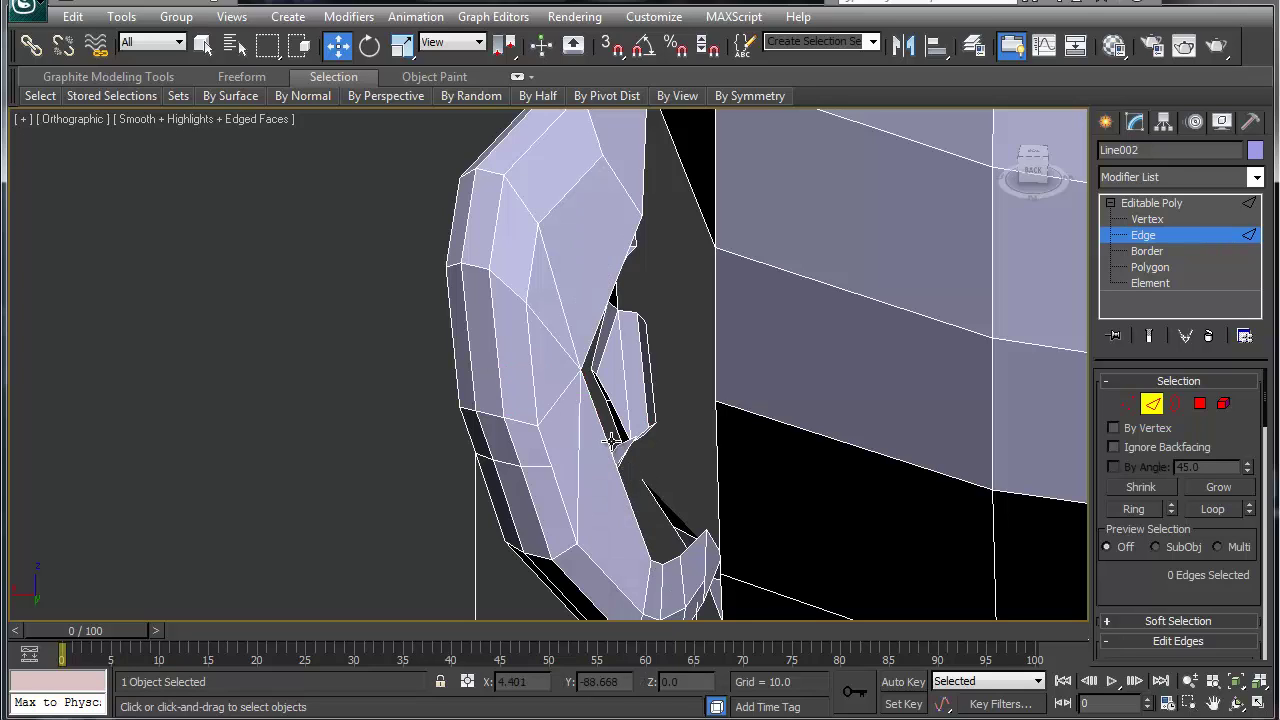
left_click(548, 336)
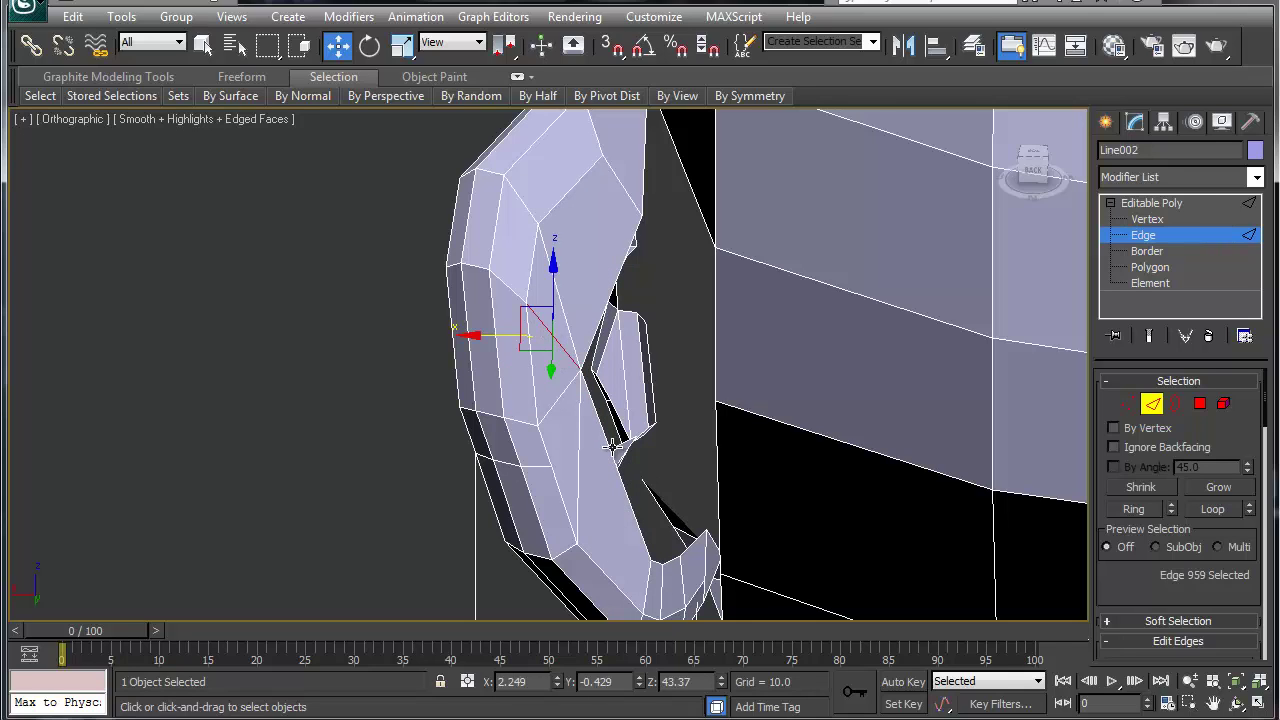
left_click(613, 447)
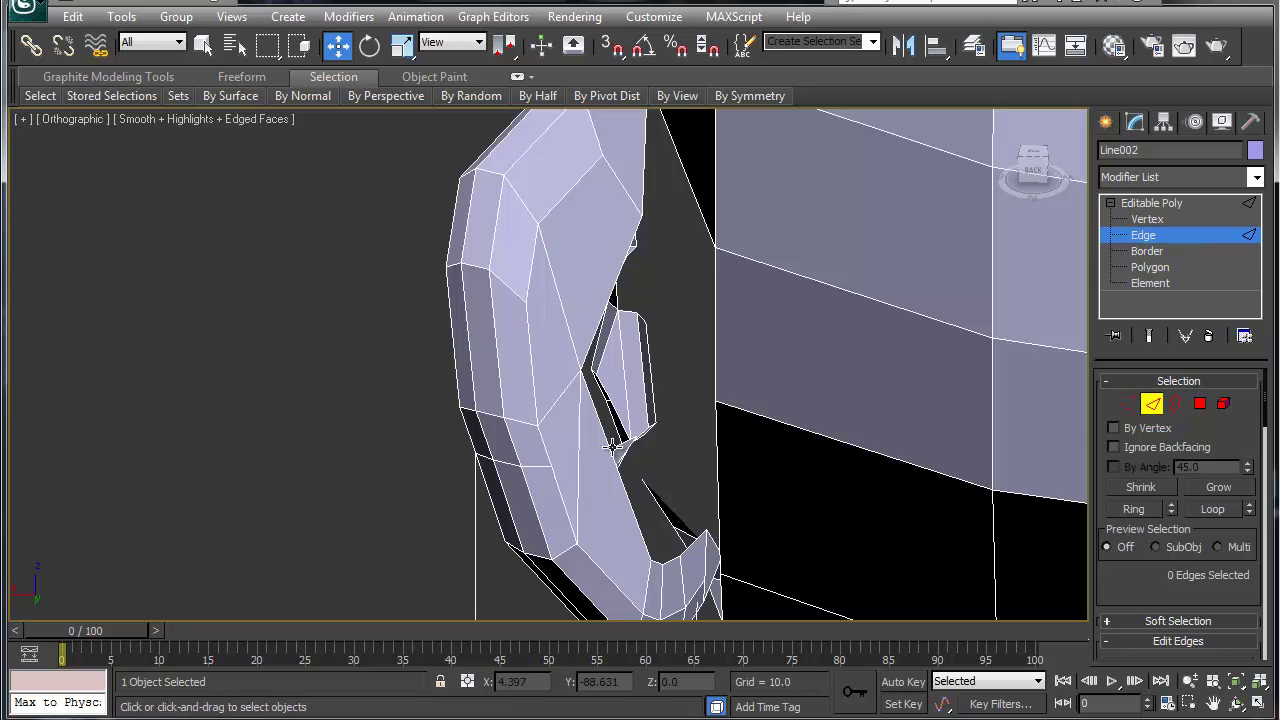
Step: Collapse the two short border edges behind the earlobe into a single vertex
mouse_move(664, 371)
middle_mouse_down("alt")
mouse_move(808, 400)
mouse_move(663, 349)
mouse_move(676, 364)
middle_mouse_up("alt")
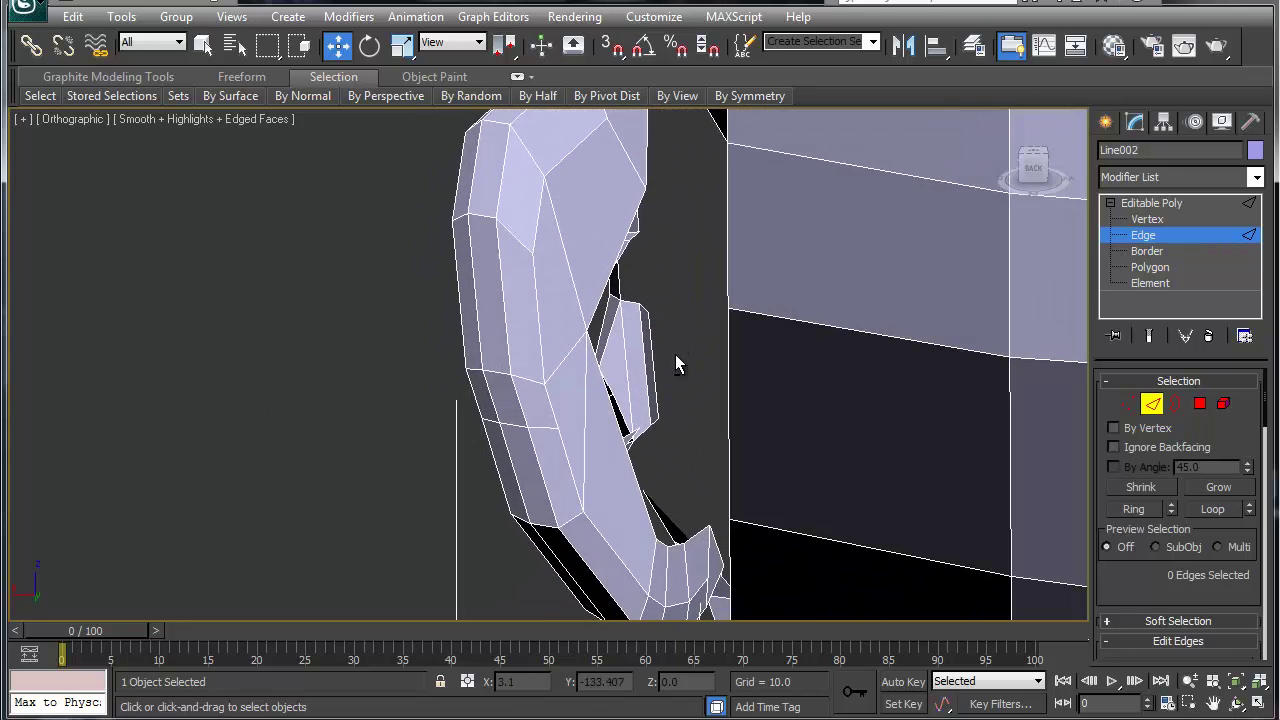
left_click(675, 543)
left_click(720, 557)
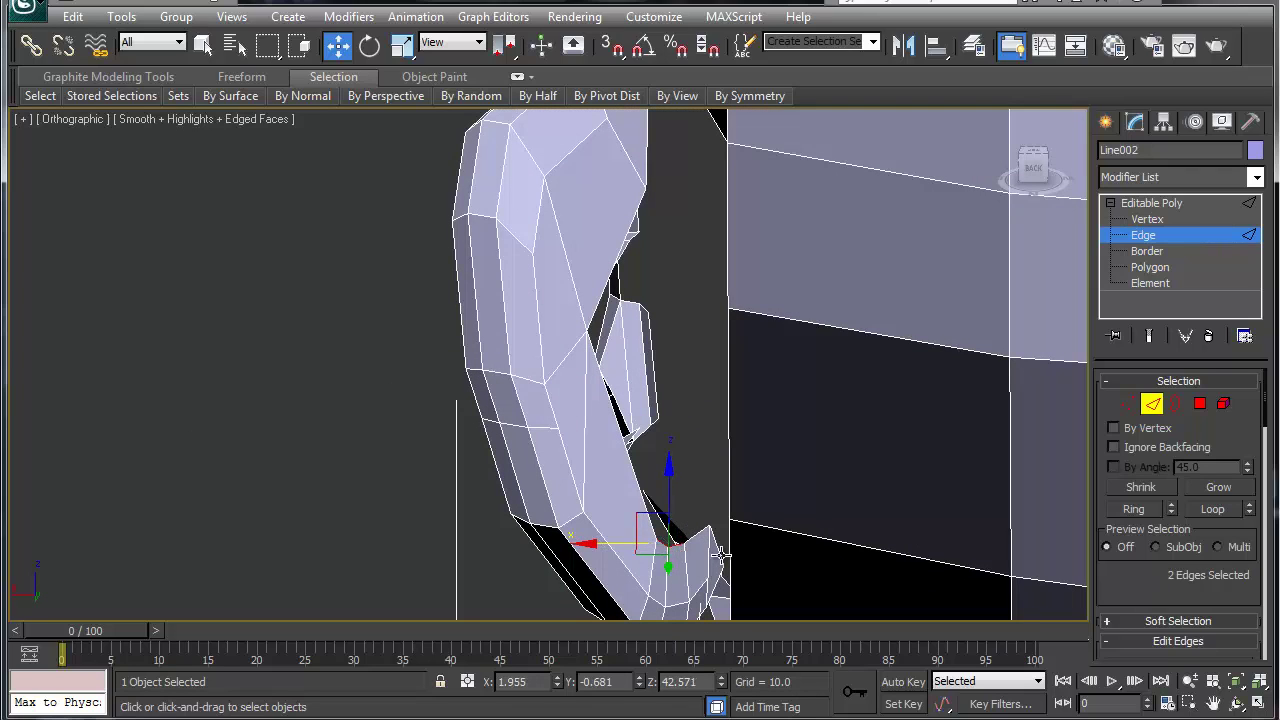
left_click(667, 575)
left_click(697, 598)
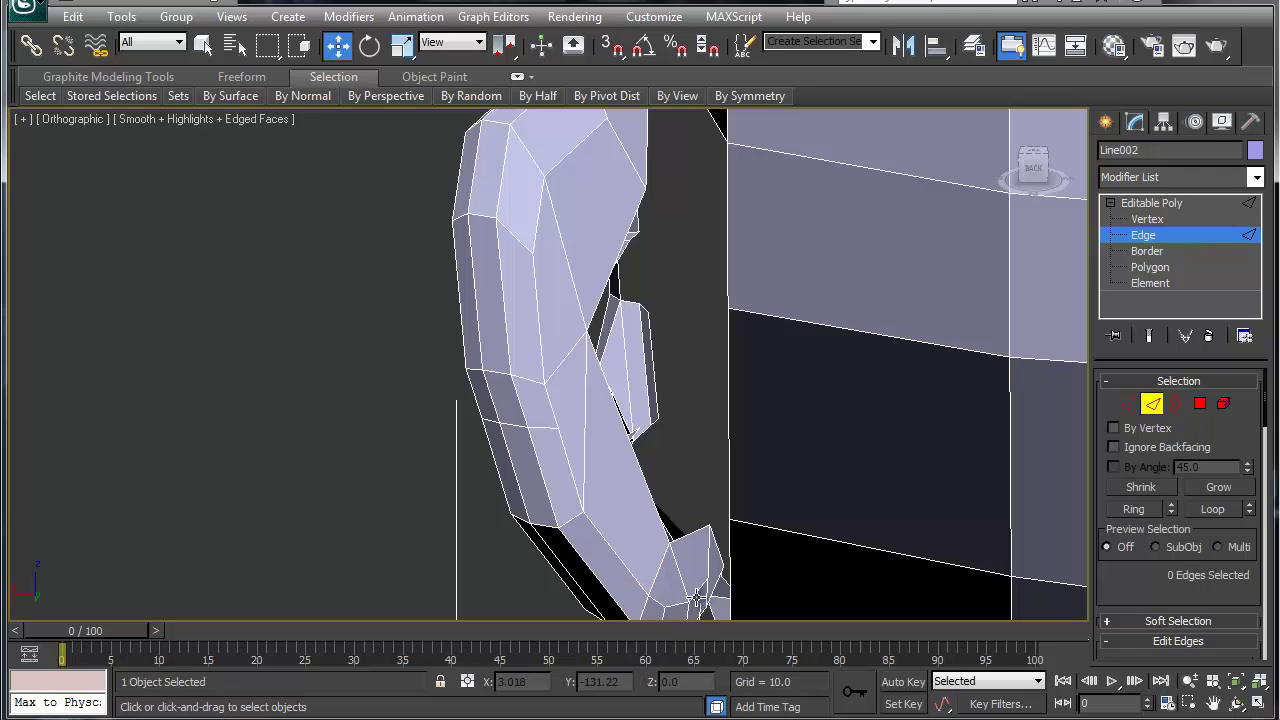
Step: Extrude the three remaining border edges on the ear's back toward the head along X, to about X 1.915
left_click(685, 535)
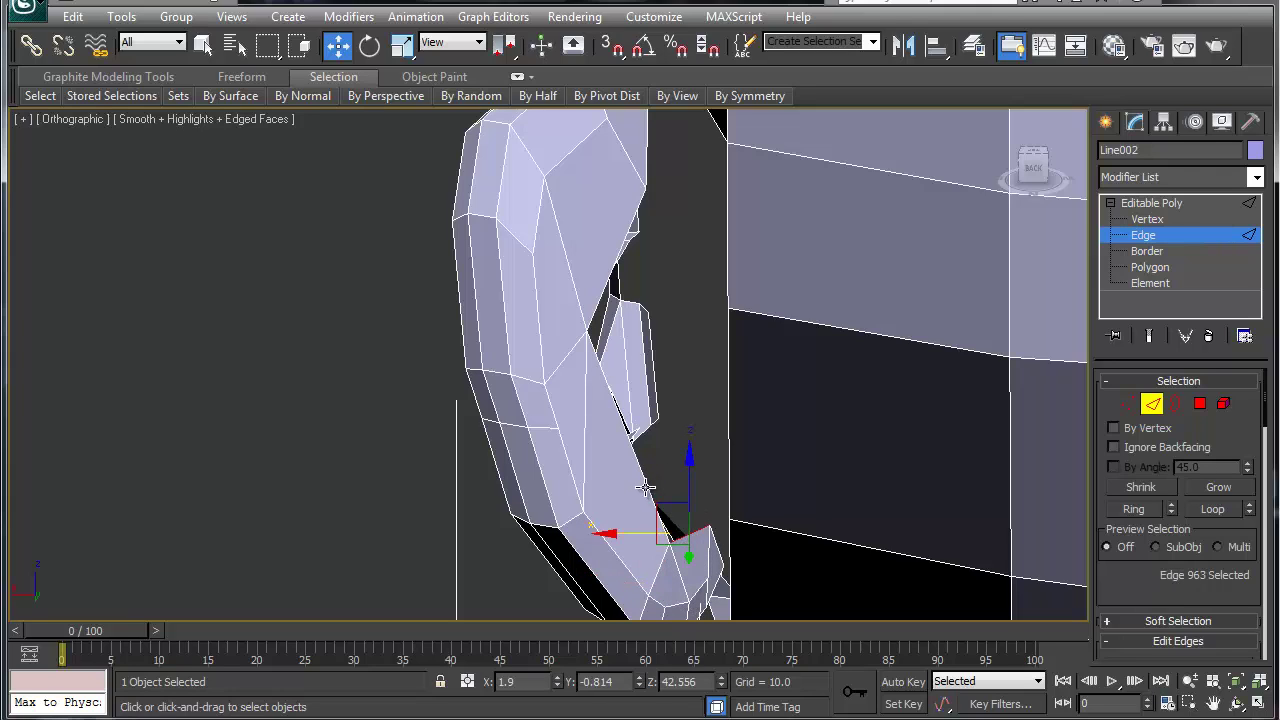
left_click(596, 340, "ctrl")
left_click(600, 294, "ctrl")
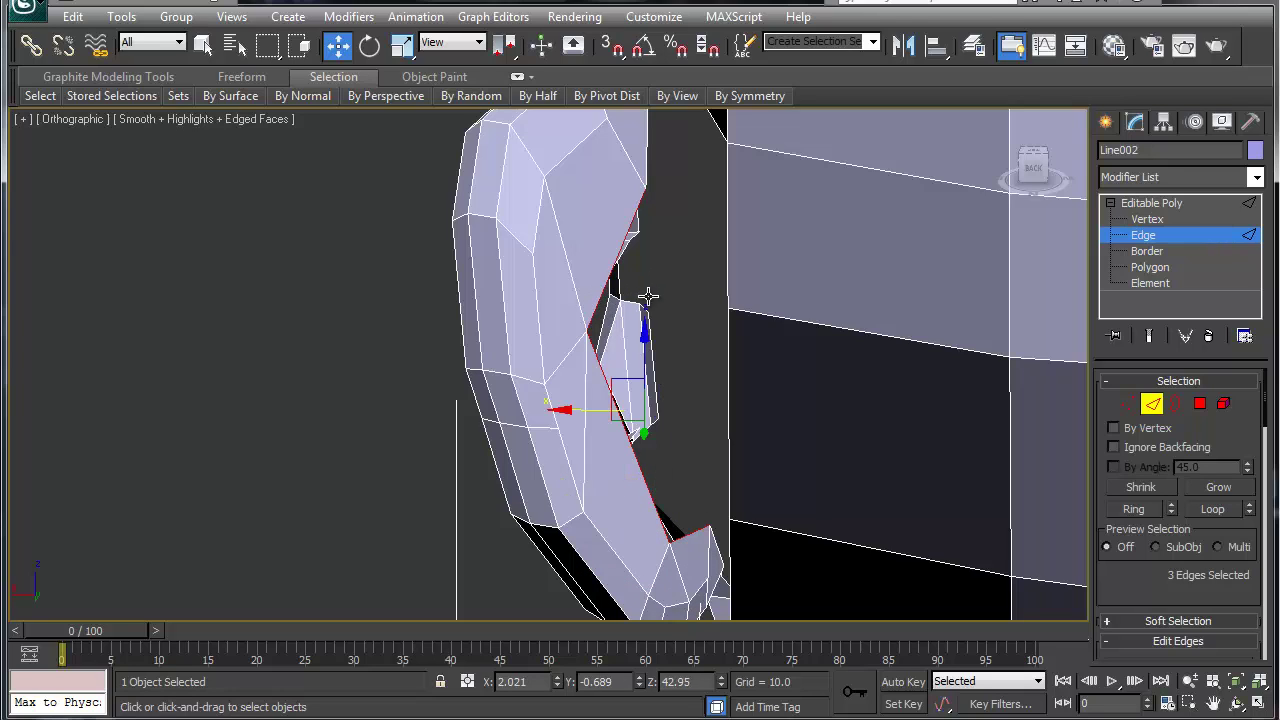
left_click_drag(581, 411, 617, 400, "shift")
mouse_move(613, 428)
middle_mouse_down("alt")
mouse_move(660, 432)
mouse_move(662, 402)
mouse_move(640, 406)
mouse_move(664, 412)
mouse_move(632, 440)
middle_mouse_up("alt")
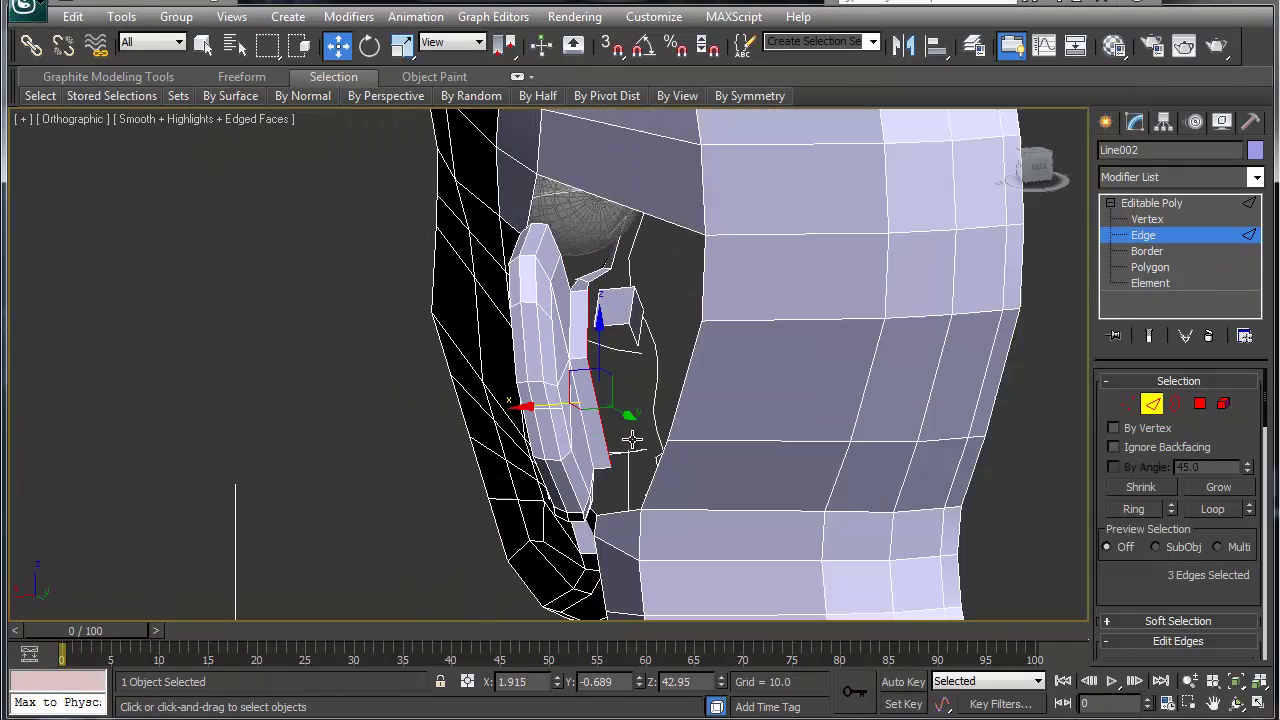
Step: Bridge the extruded border edges on the ear's back to the facing edges of the head opening
middle_click_drag(676, 397, 552, 372)
mouse_move(487, 424)
middle_mouse_down("alt")
mouse_move(445, 432)
mouse_move(478, 440)
mouse_move(471, 420)
middle_mouse_up("alt")
left_click(477, 402)
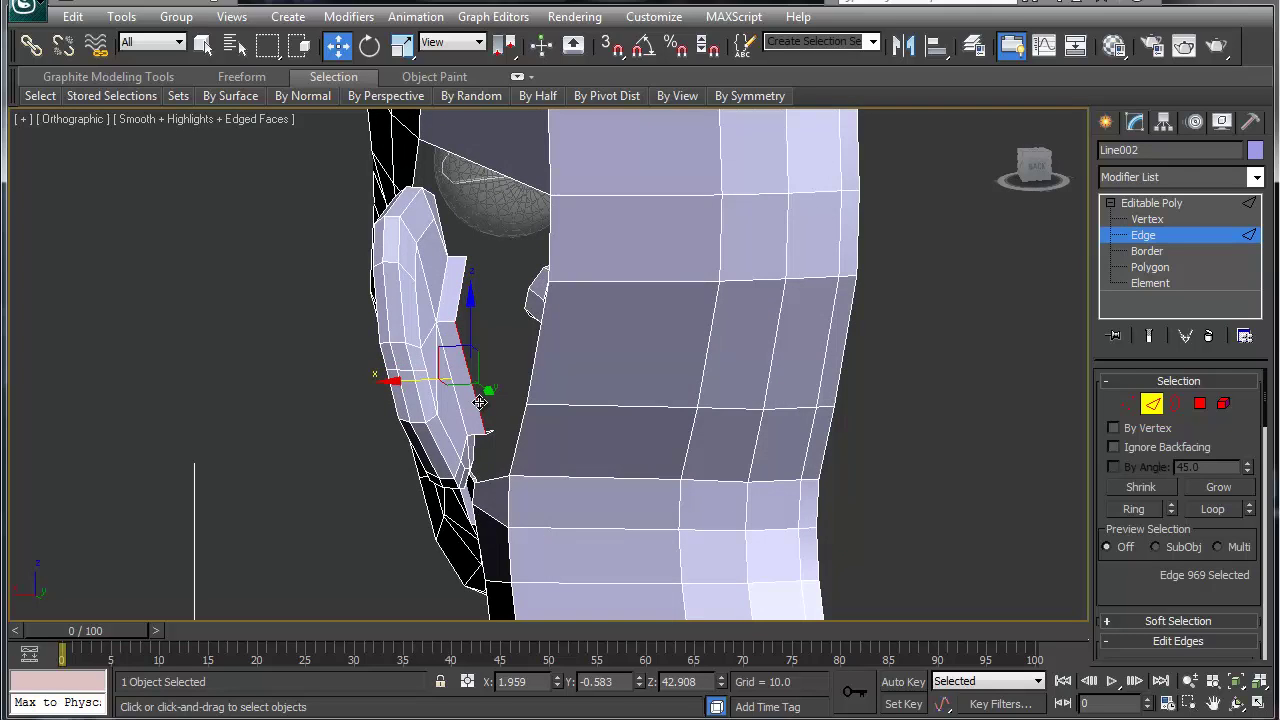
right_click(480, 402)
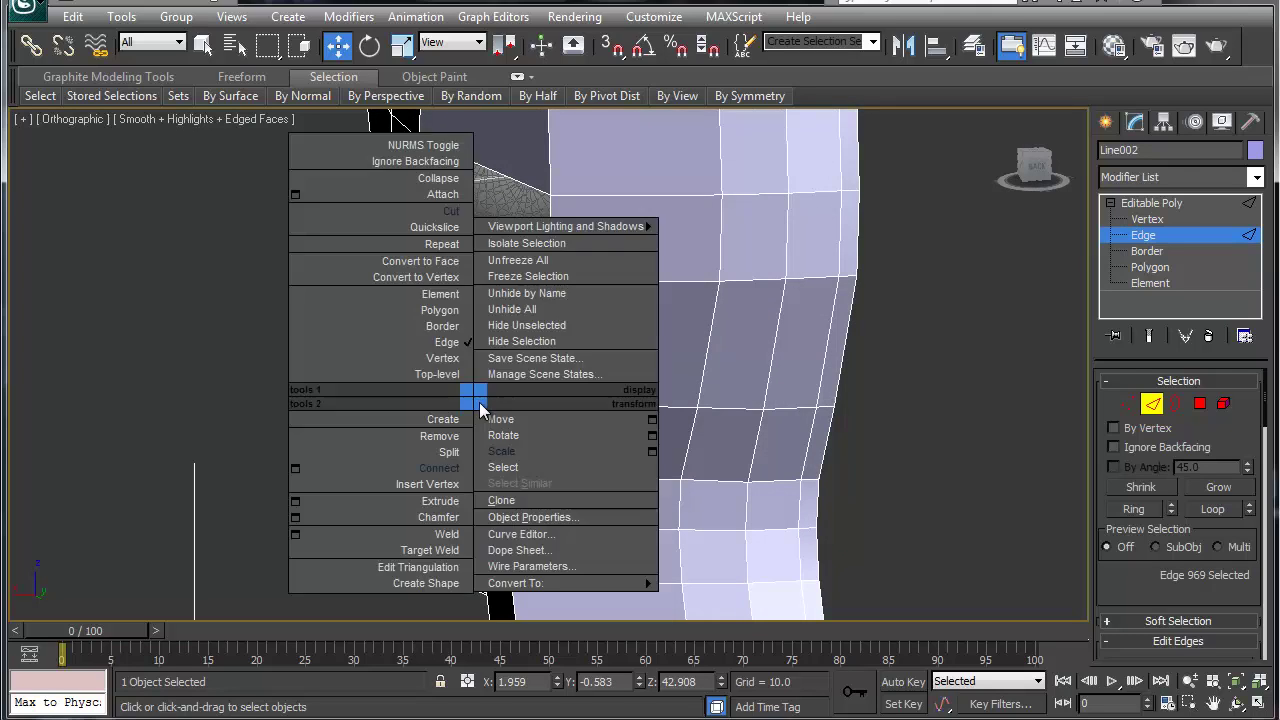
left_click(1145, 592)
scroll(1110, 565, "down", 3)
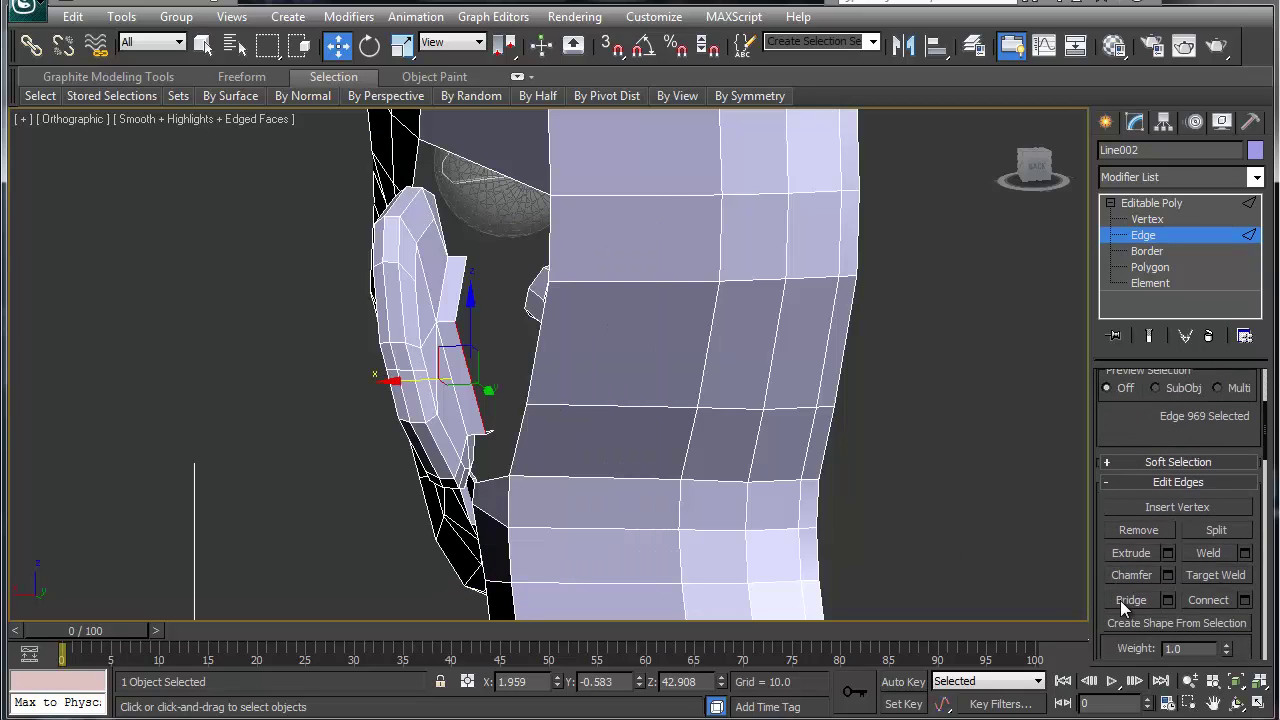
left_click(1128, 600)
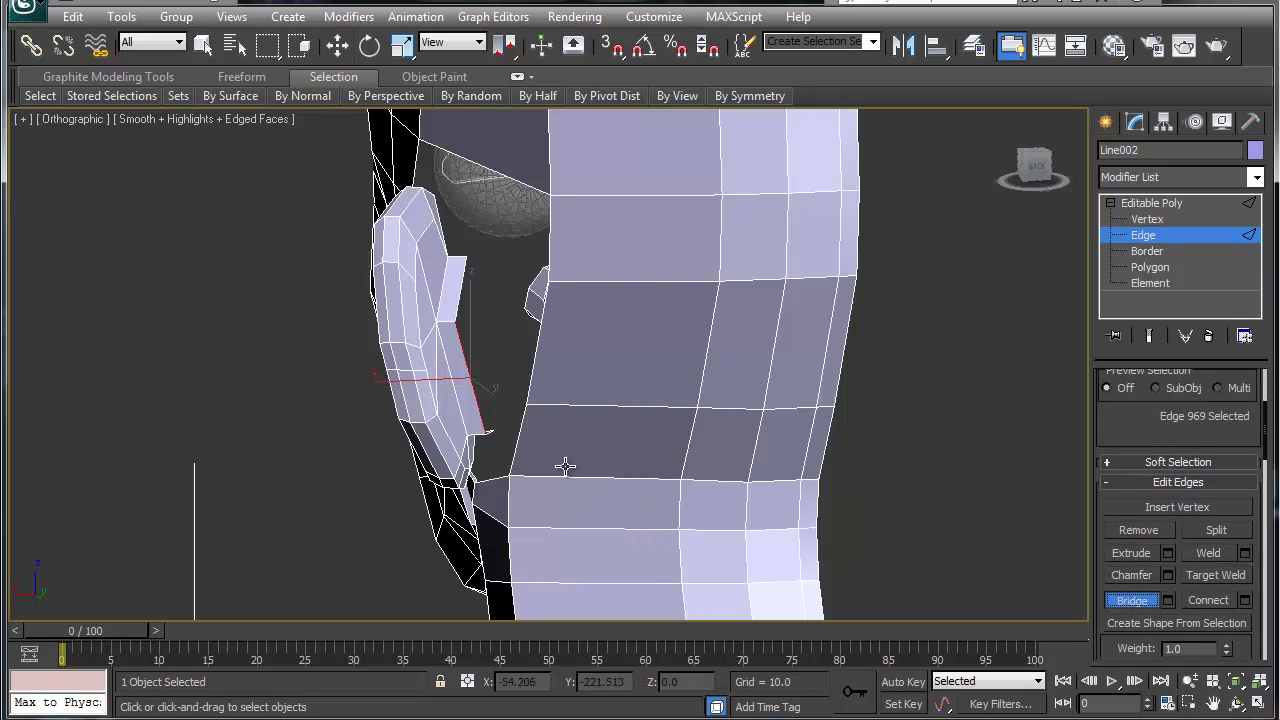
left_click(531, 378)
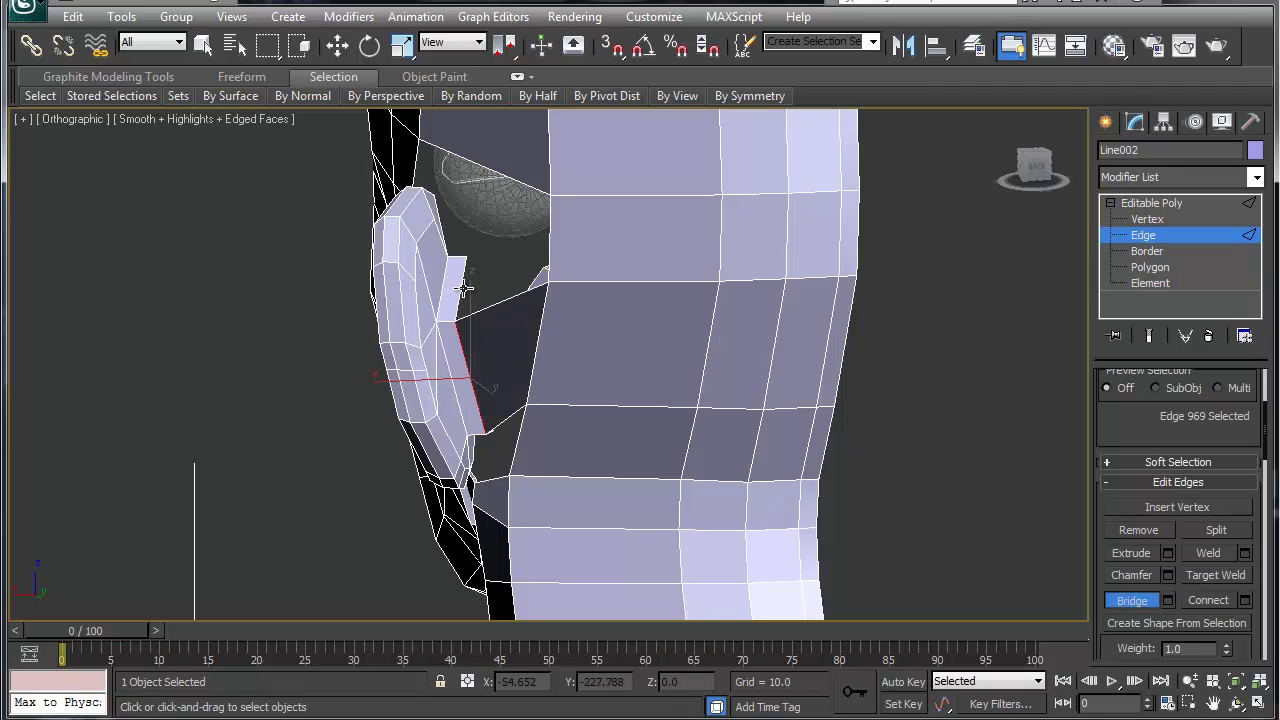
left_click(551, 240)
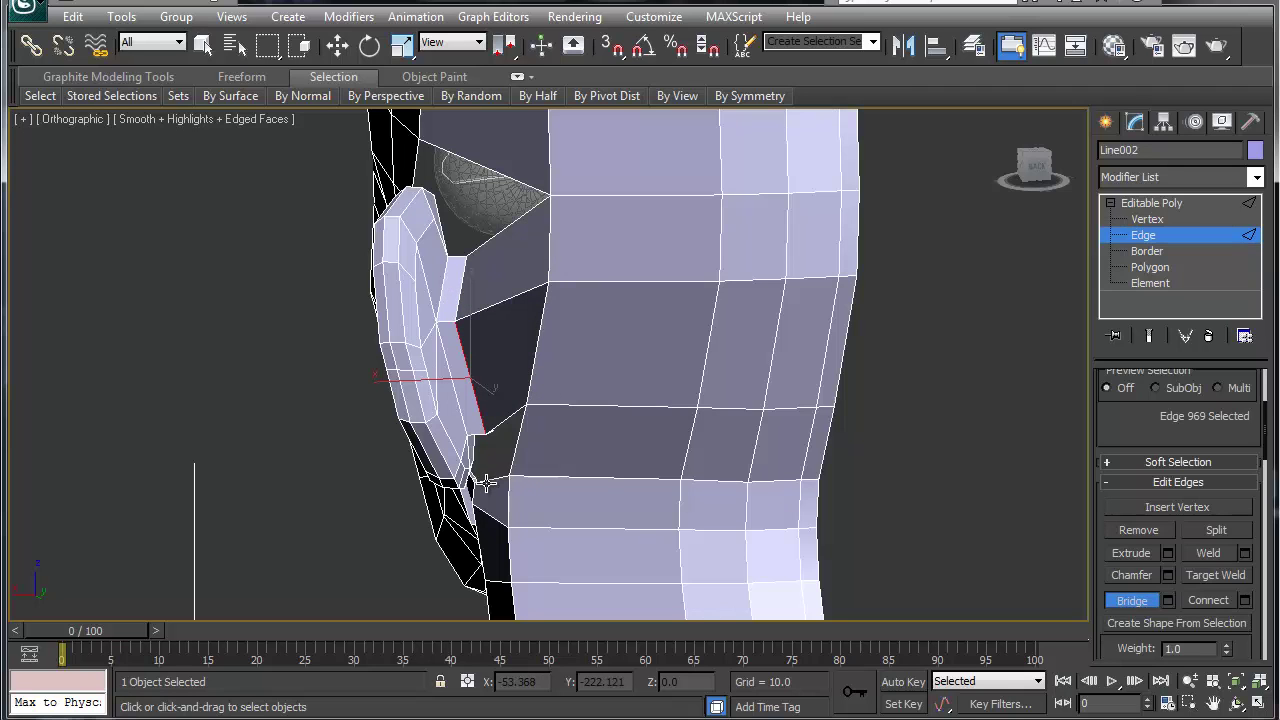
middle_click_drag(481, 461, 493, 422, "alt")
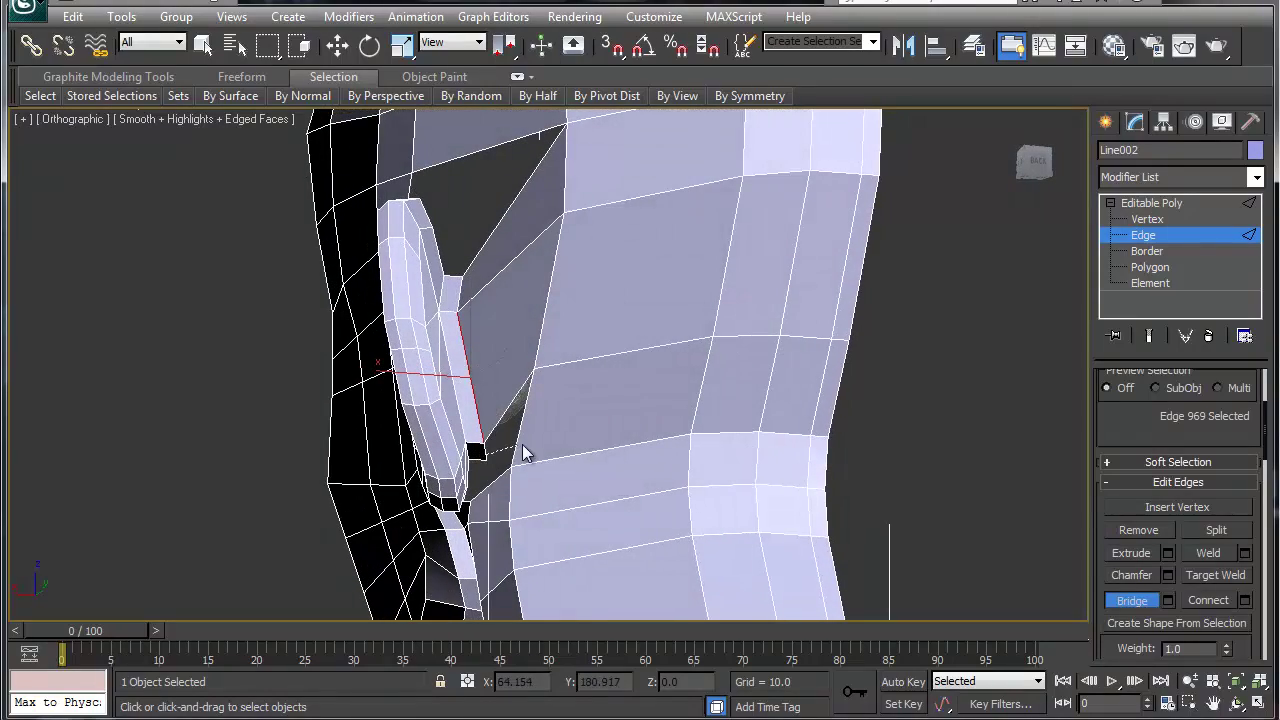
middle_click_drag(592, 386, 586, 445, "alt")
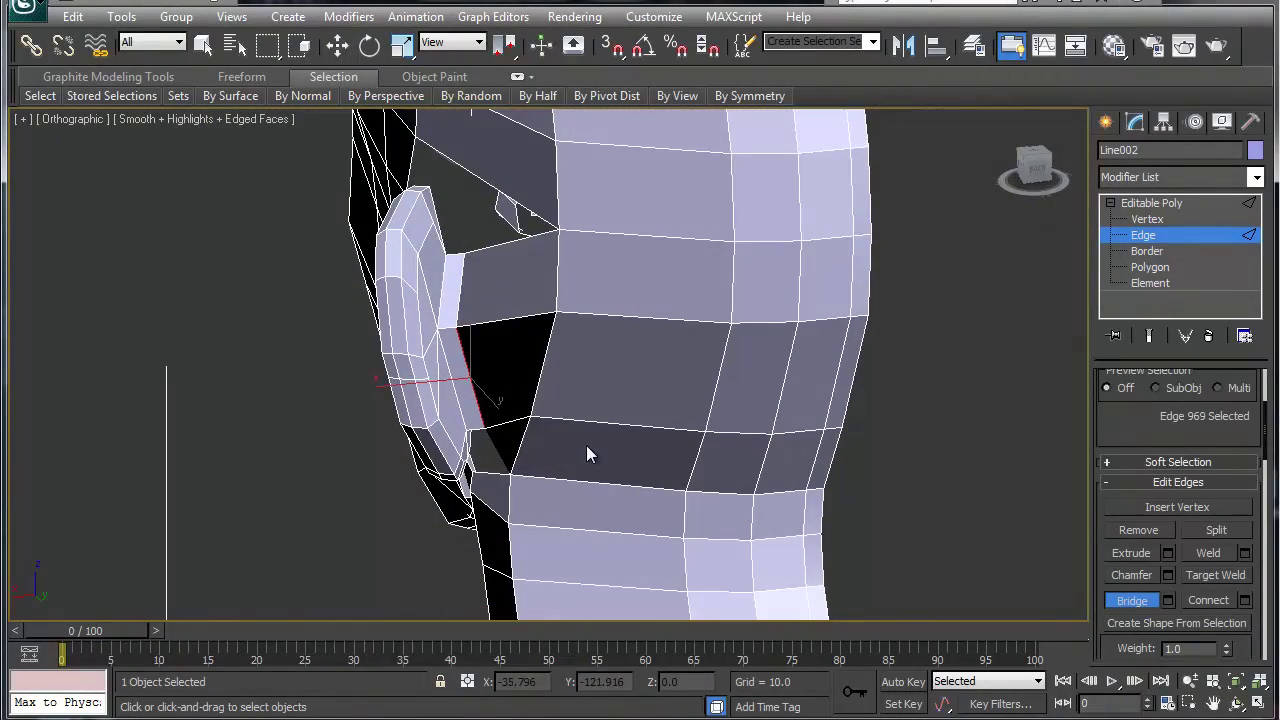
Step: Reposition the two upper vertices of the ear's rear strip in the XY plane, the lower of them to about X 2.04, Y -0.518
key("1")
left_click(457, 331)
middle_click_drag(478, 378, 571, 499, "alt")
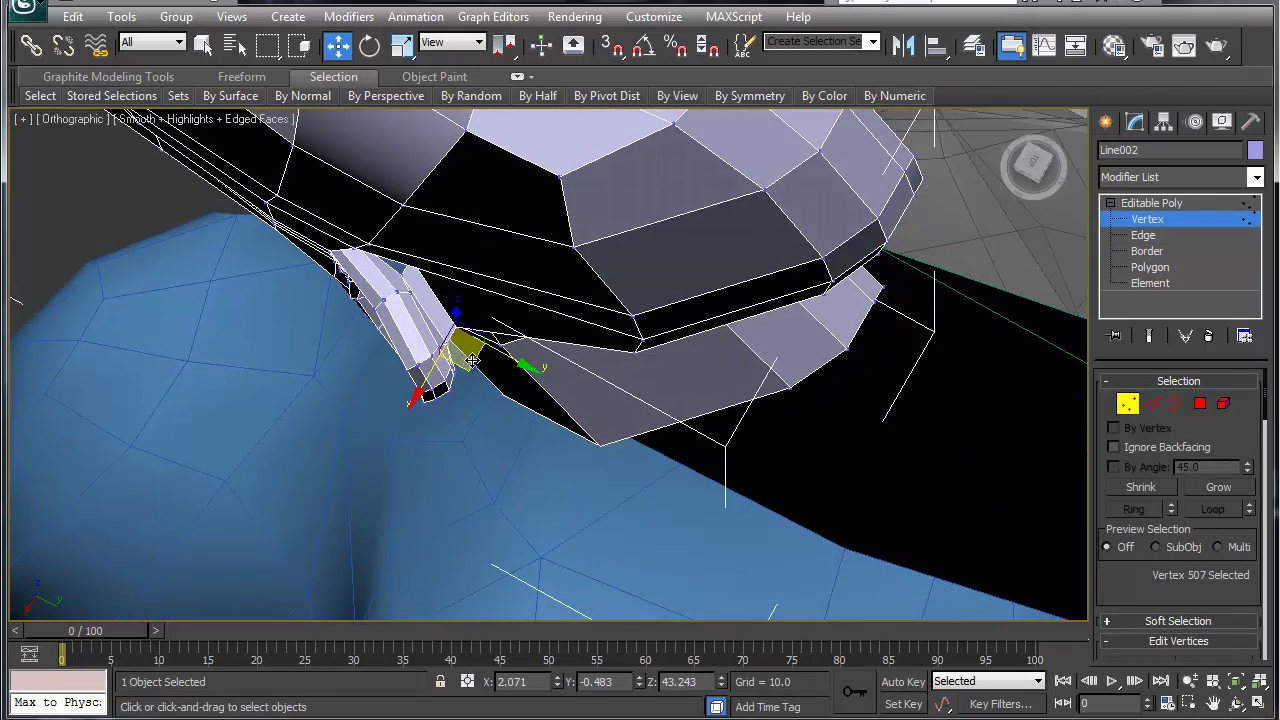
left_click_drag(473, 360, 470, 353)
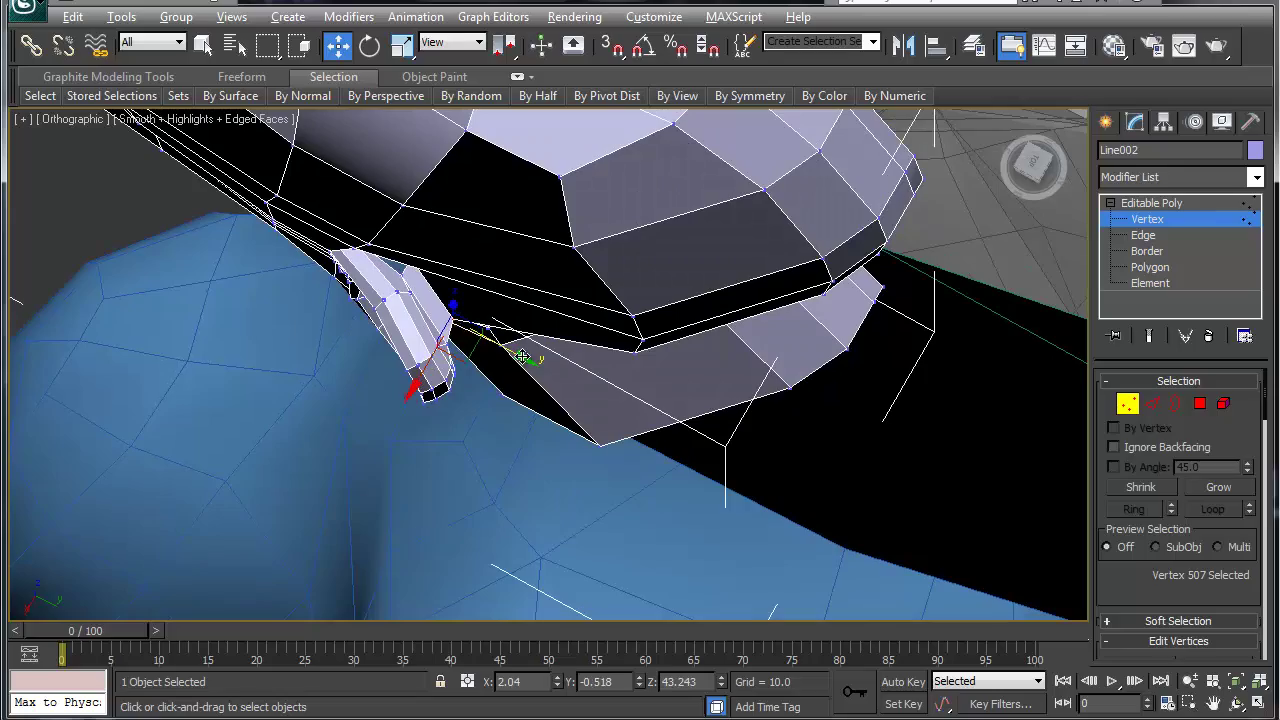
middle_click_drag(522, 357, 494, 326, "alt")
left_click(419, 239)
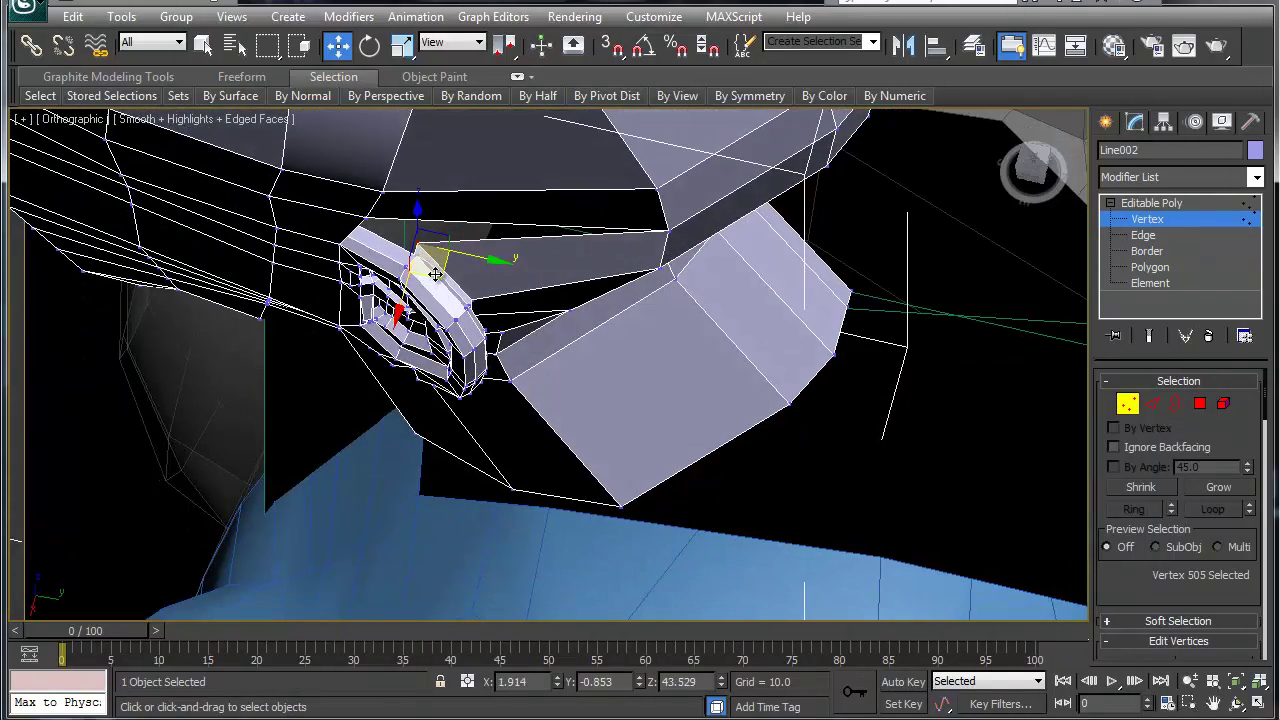
left_click_drag(435, 274, 460, 293)
Step: Move the lowest rear-strip vertex to about X 1.785, Y -0.827, Z 42.493, and merge it with the vertex just below it
middle_click_drag(520, 385, 316, 542, "alt")
left_click(453, 424)
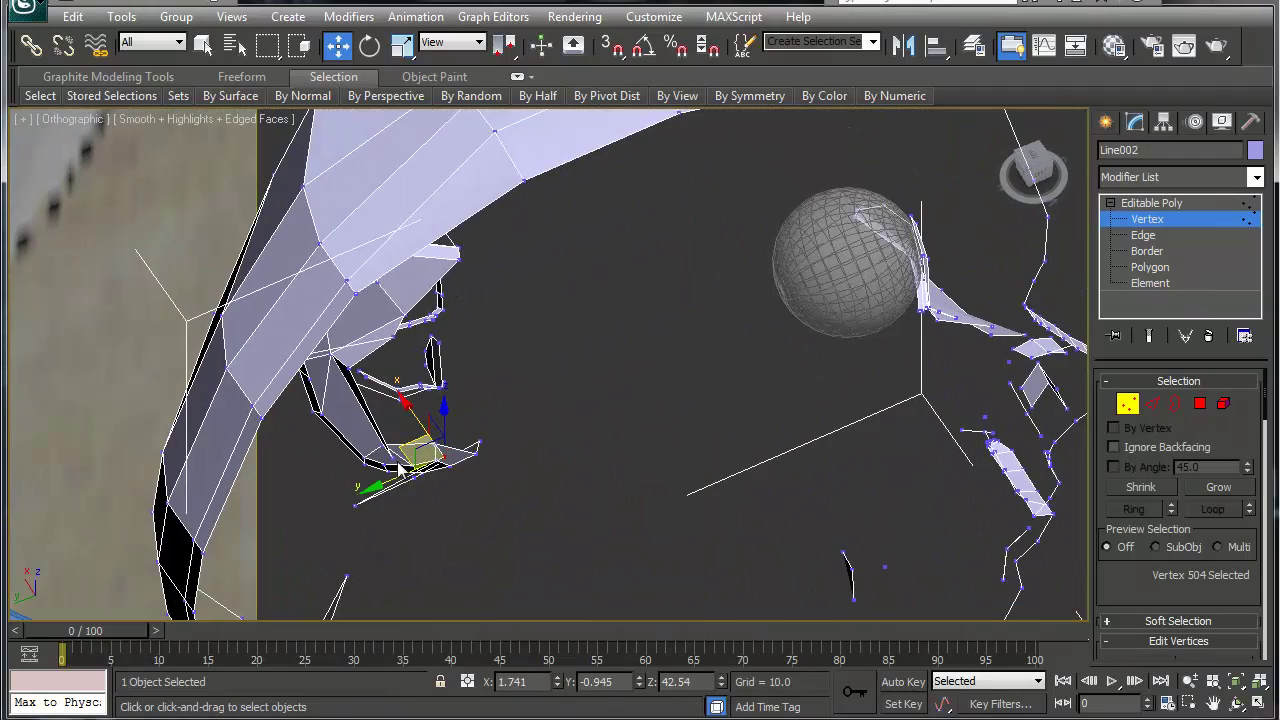
left_click_drag(400, 456, 380, 455)
middle_click_drag(380, 455, 551, 351, "alt")
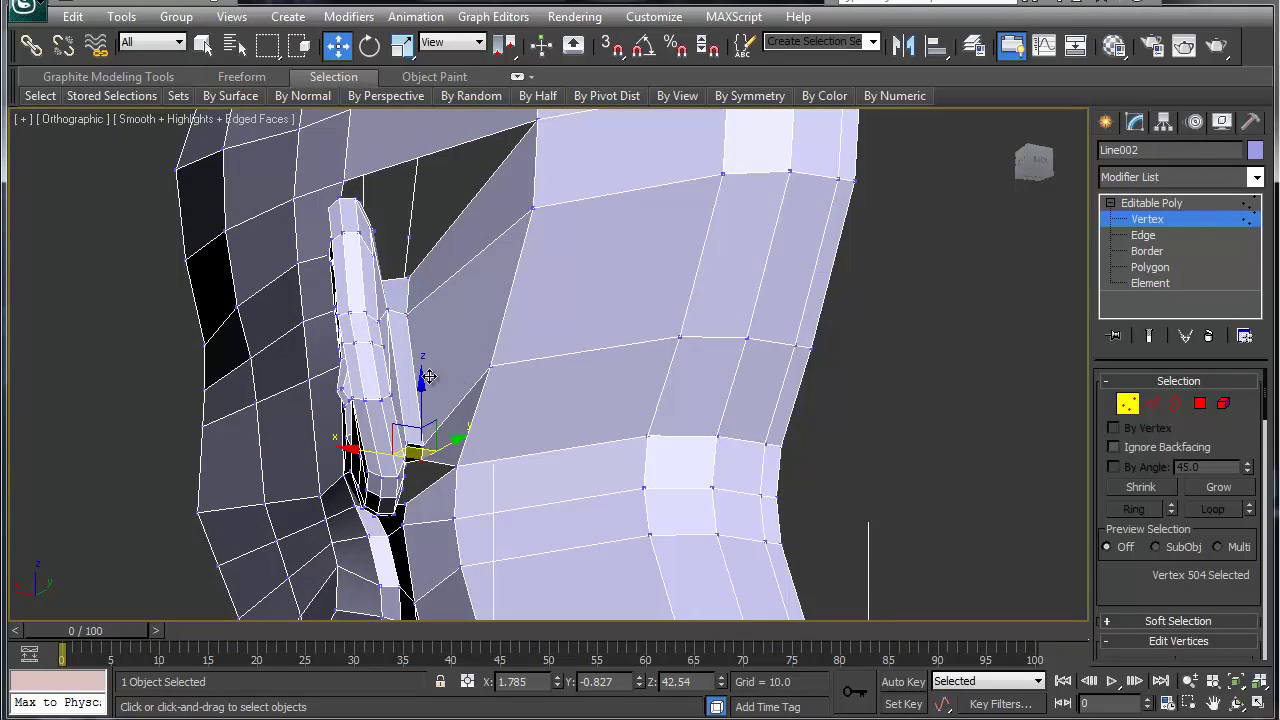
left_click_drag(420, 388, 420, 406)
mouse_move(447, 480)
middle_mouse_down("alt")
mouse_move(474, 520)
mouse_move(433, 517)
mouse_move(465, 465)
mouse_move(457, 490)
middle_mouse_up("alt")
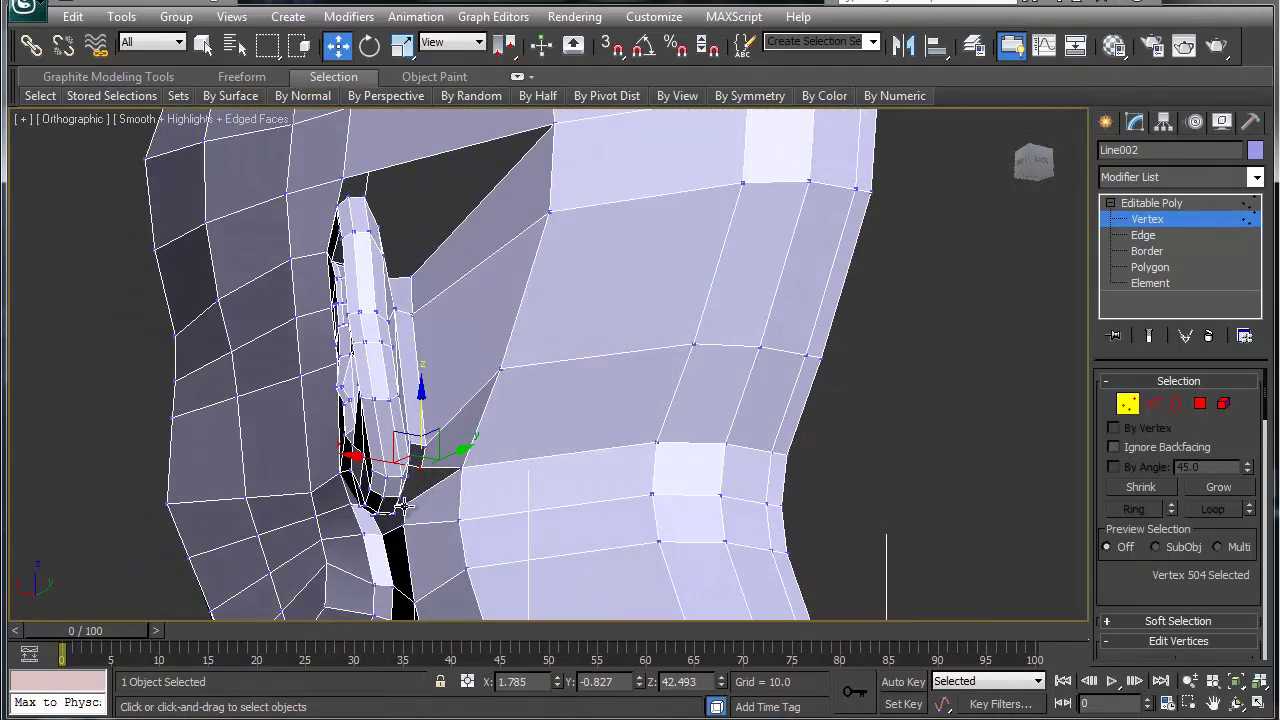
left_click(449, 506)
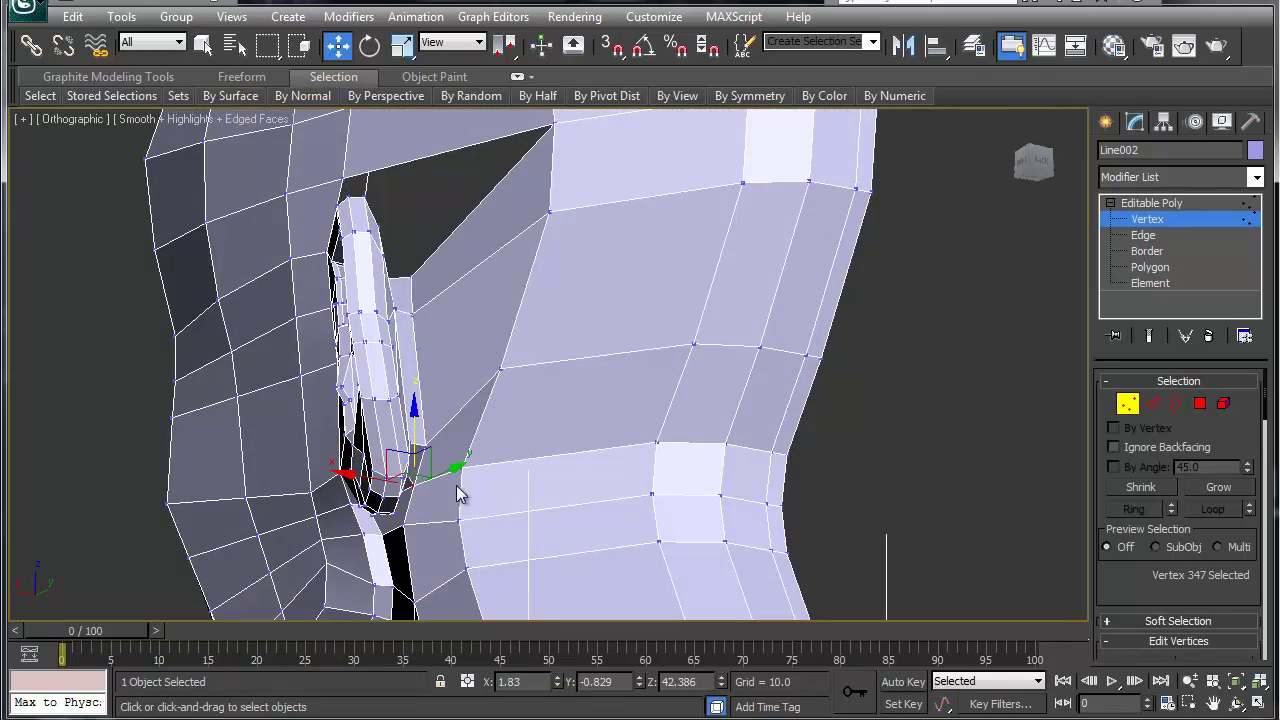
Step: Move the opening's upper front corner vertex forward by about 0.173 along Y, and shift the vertex above it to about Y -1.23
middle_click_drag(464, 490, 215, 521, "alt")
scroll(455, 400, "up", 6)
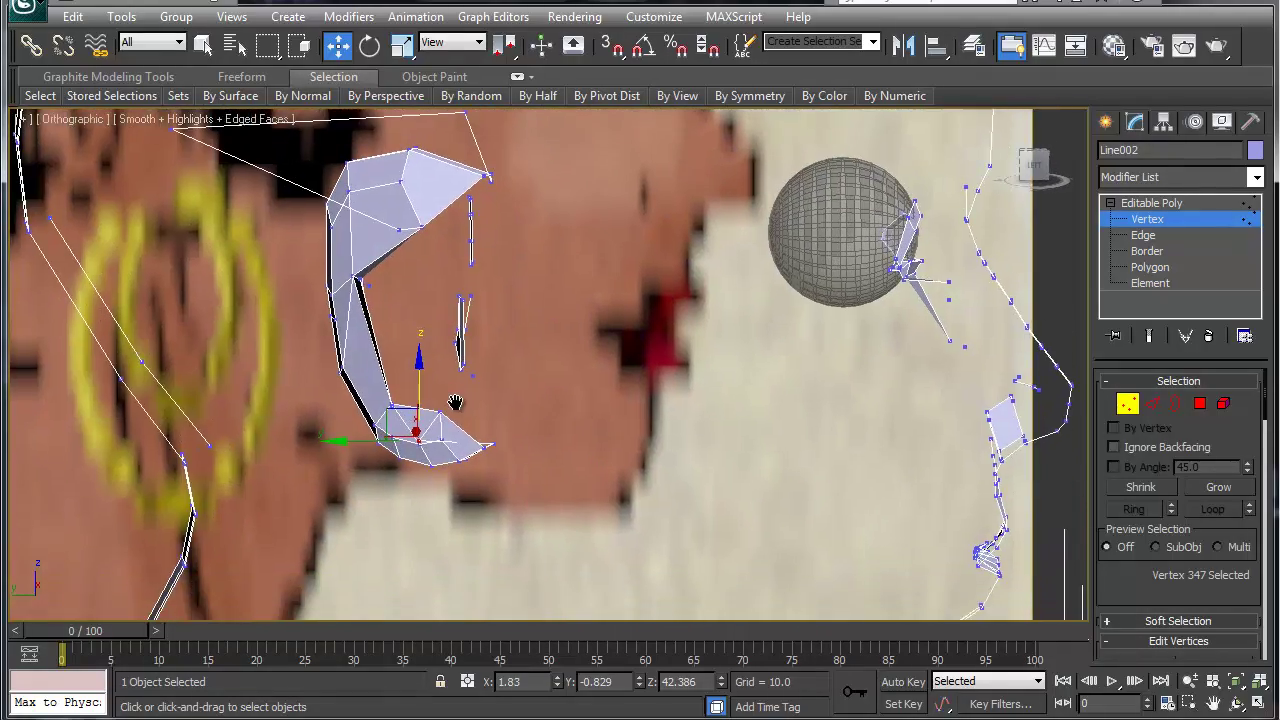
middle_click_drag(447, 405, 557, 466)
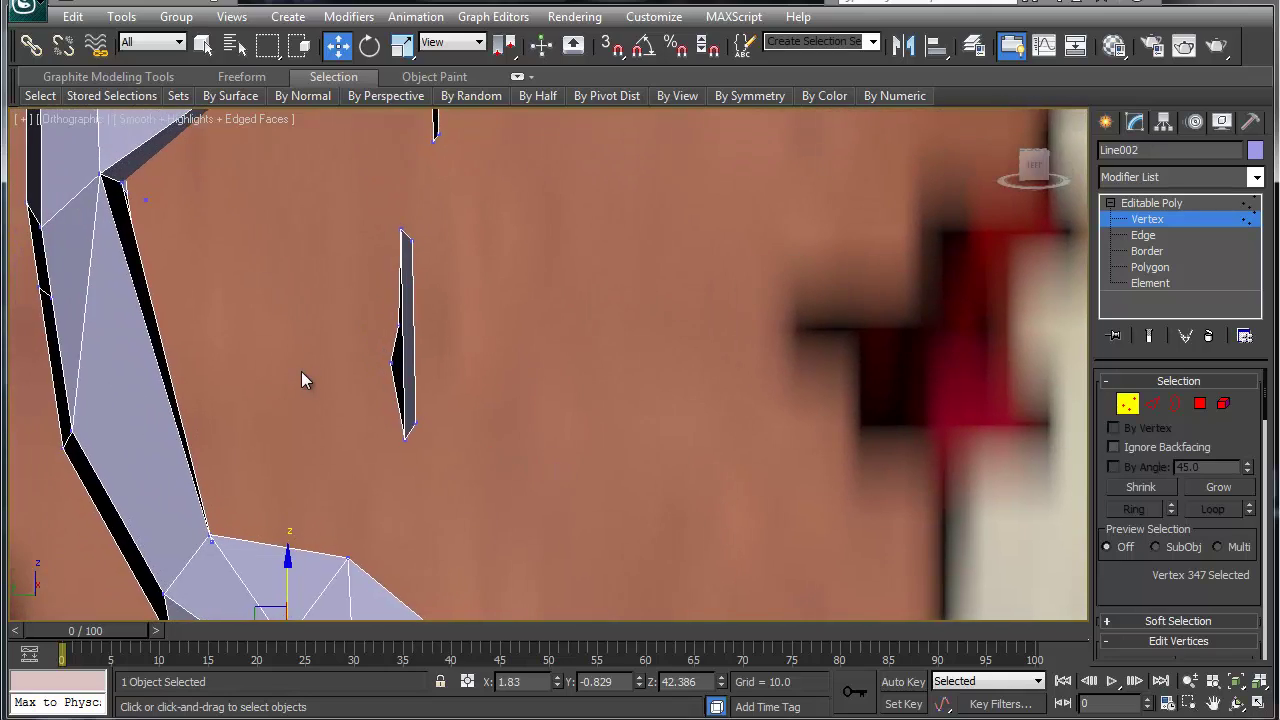
scroll(314, 368, "down", 2)
middle_click_drag(342, 355, 534, 410, "alt")
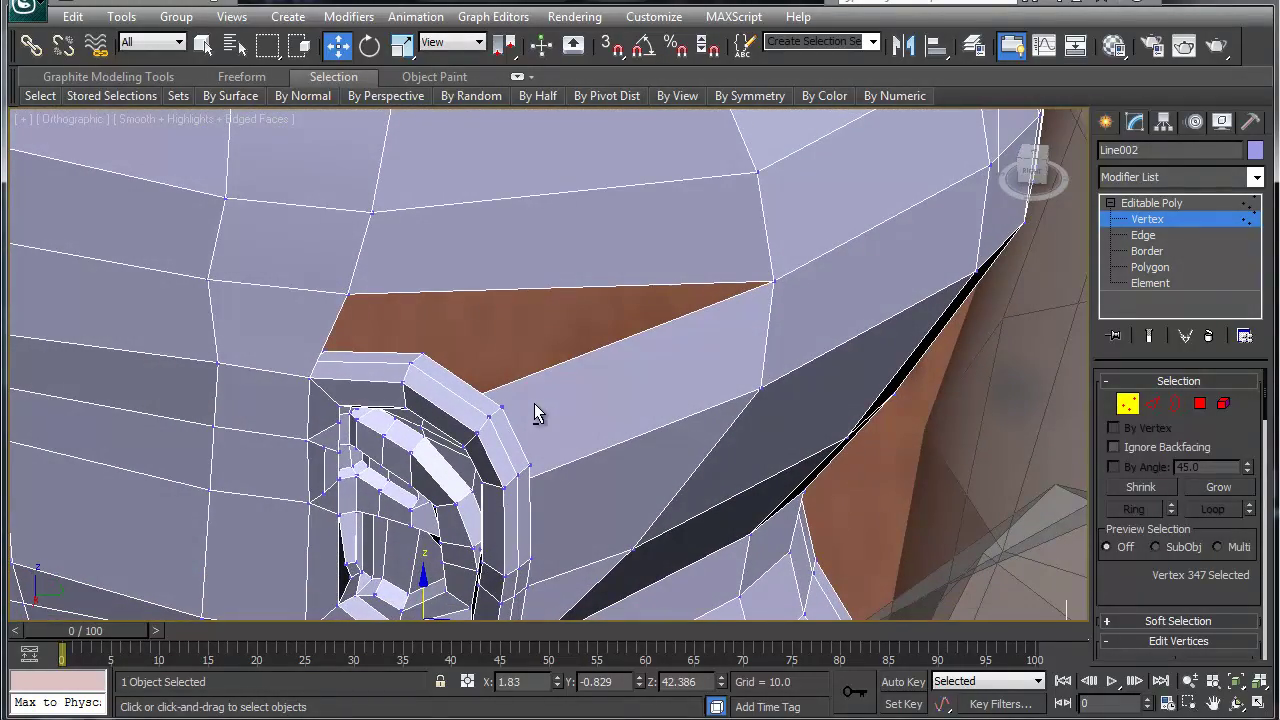
left_click(349, 293)
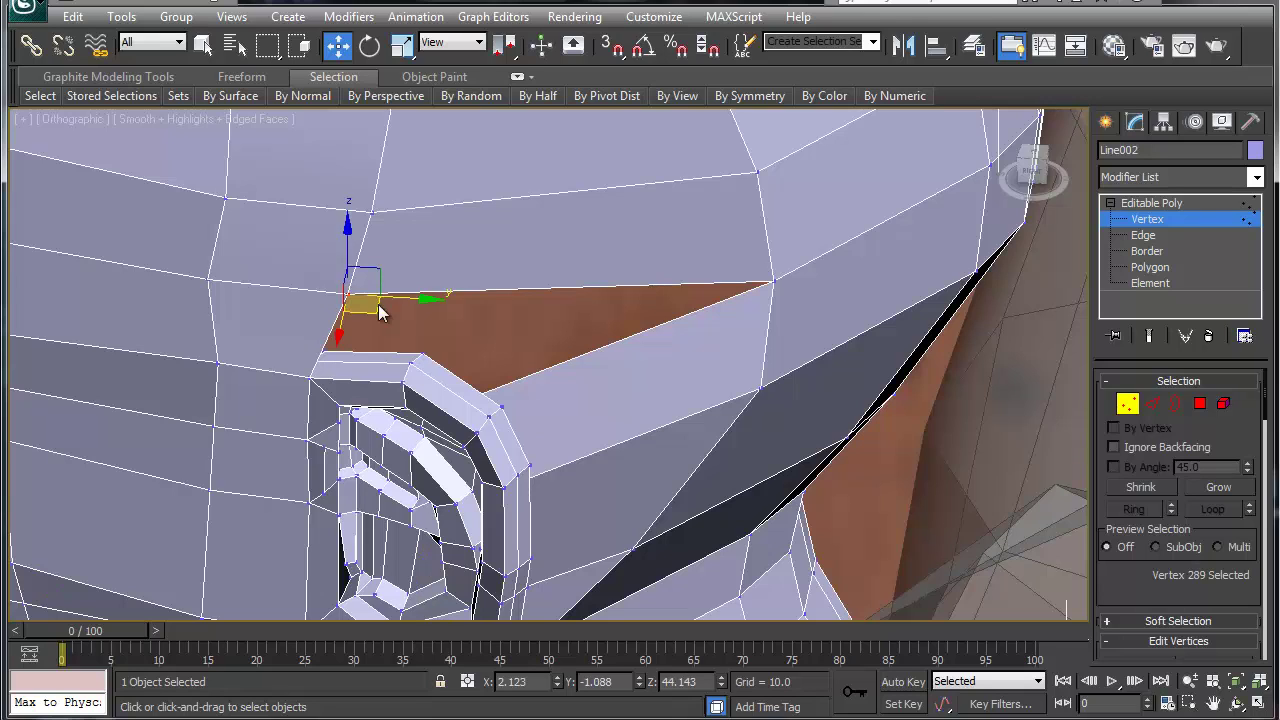
left_click_drag(352, 294, 365, 296)
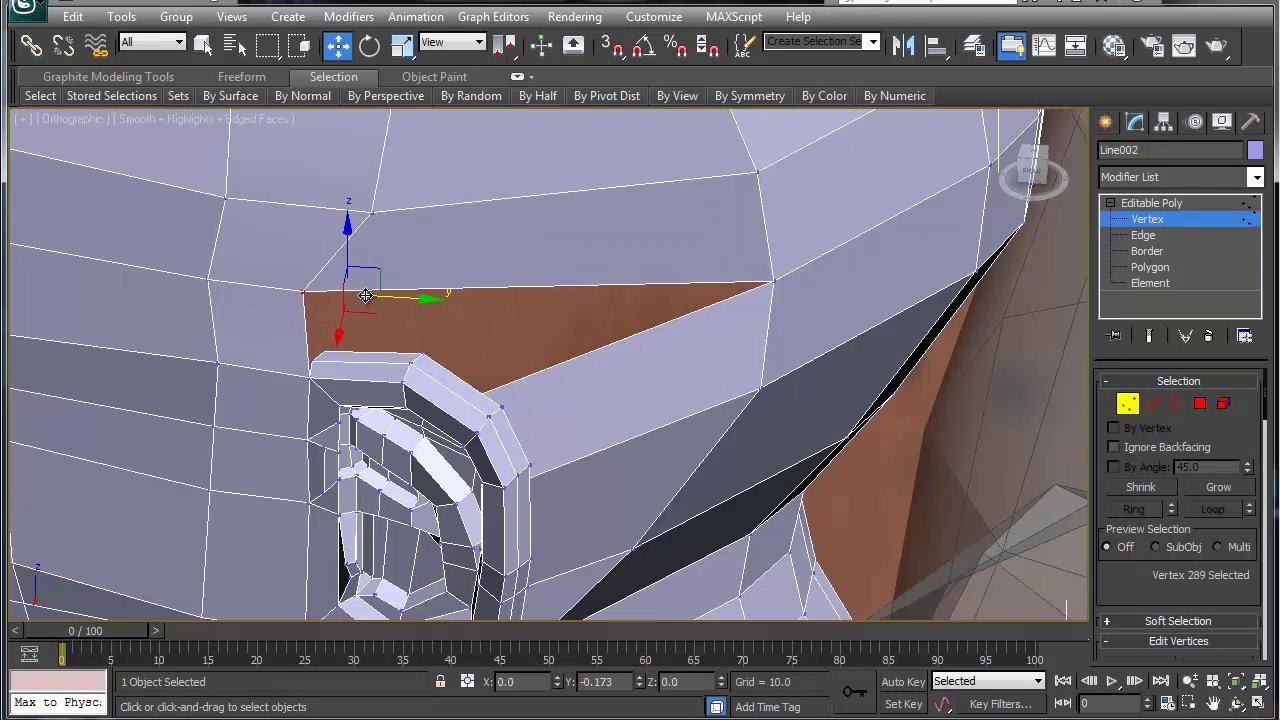
left_click(371, 213)
left_click_drag(420, 217, 376, 335)
Step: Shift the vertices on the upper rear of the crown back and slightly down in the side view
middle_click_drag(376, 335, 309, 323, "alt")
scroll(475, 210, "down", 5)
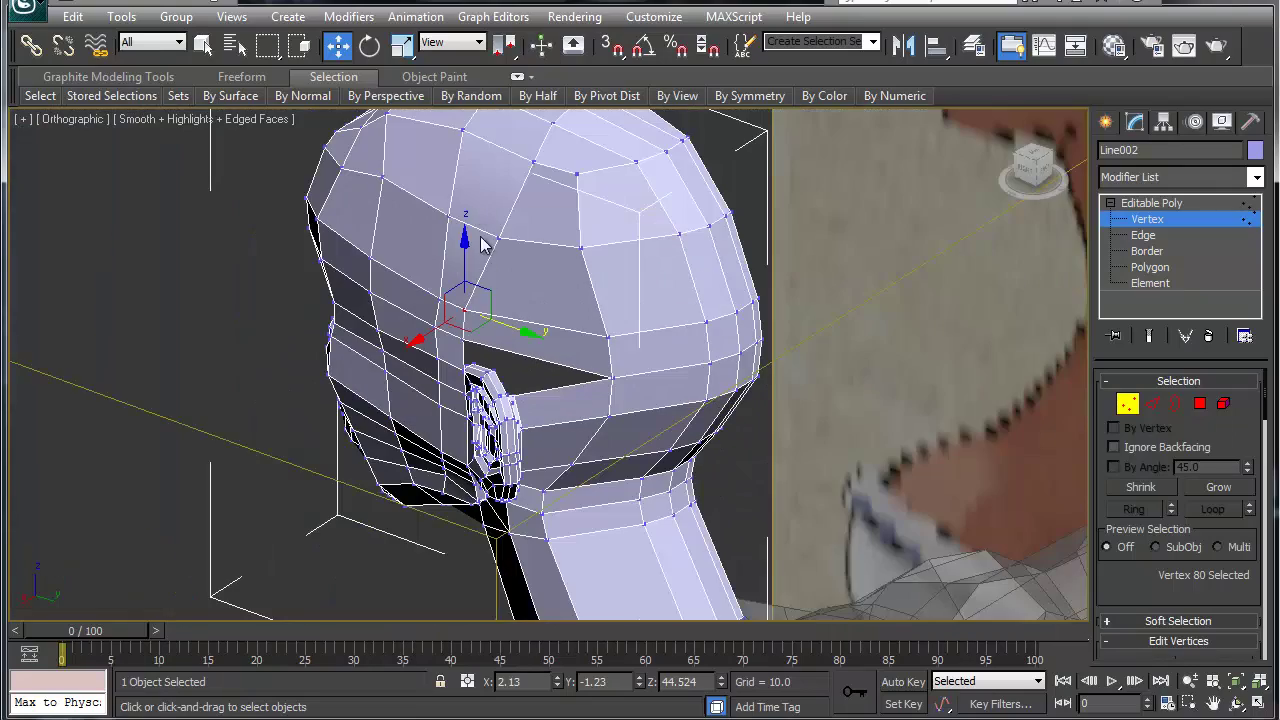
middle_click_drag(505, 294, 593, 359)
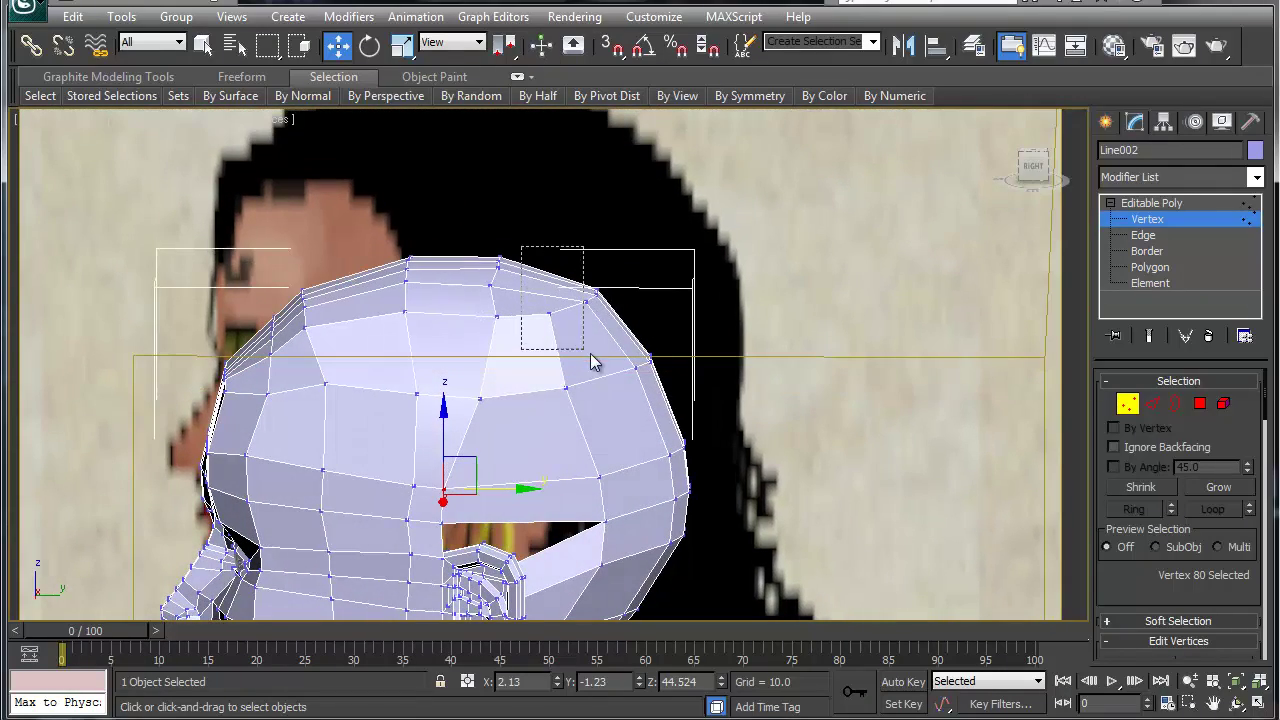
left_click_drag(591, 354, 611, 350)
left_click_drag(615, 279, 604, 312)
Step: Connect the edge ring from the rear crown down to the ear opening with a new edge line, and raise it to about Z 45.928
key("2")
left_click(521, 325)
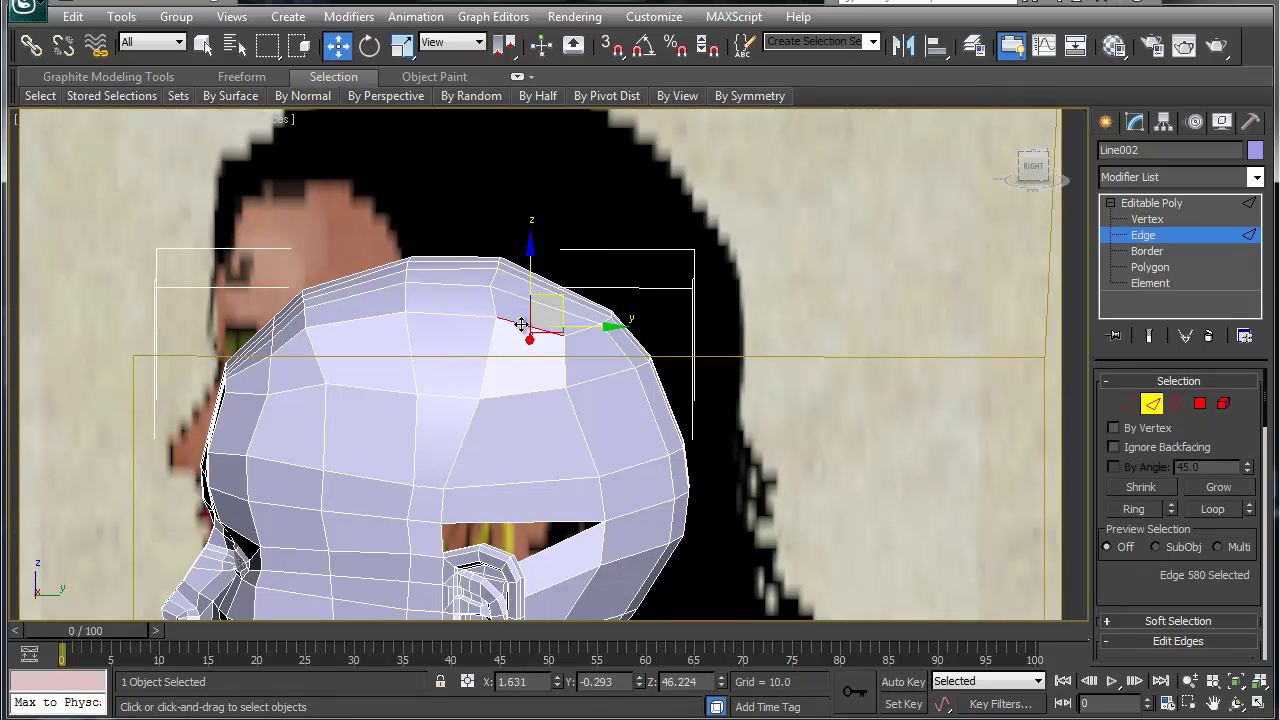
key("alt+r")
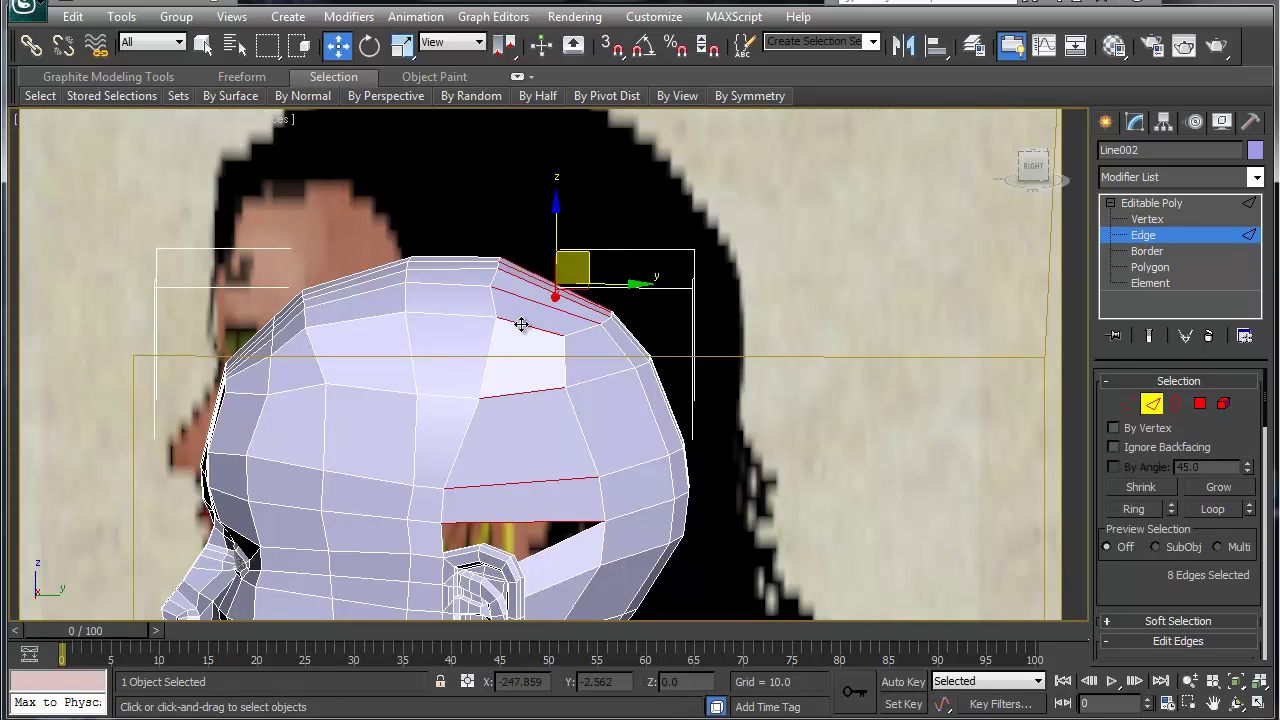
right_click(521, 325)
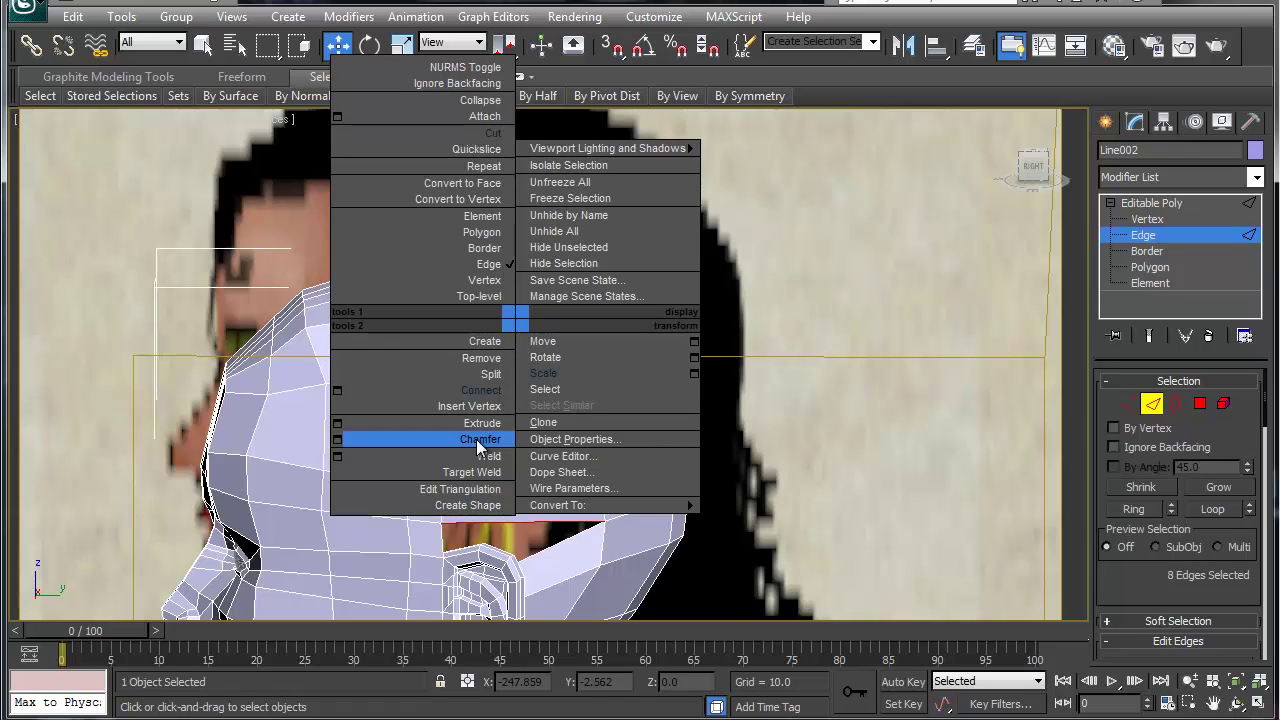
left_click(474, 393)
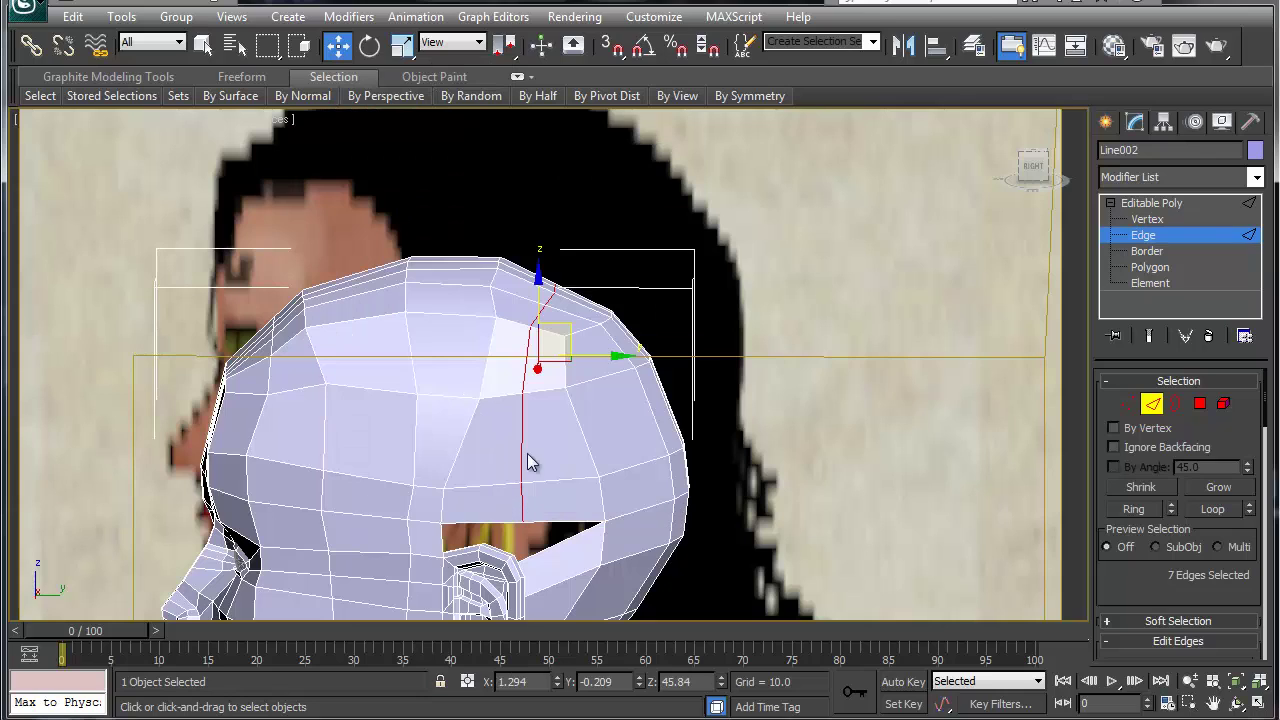
left_click_drag(543, 297, 538, 298)
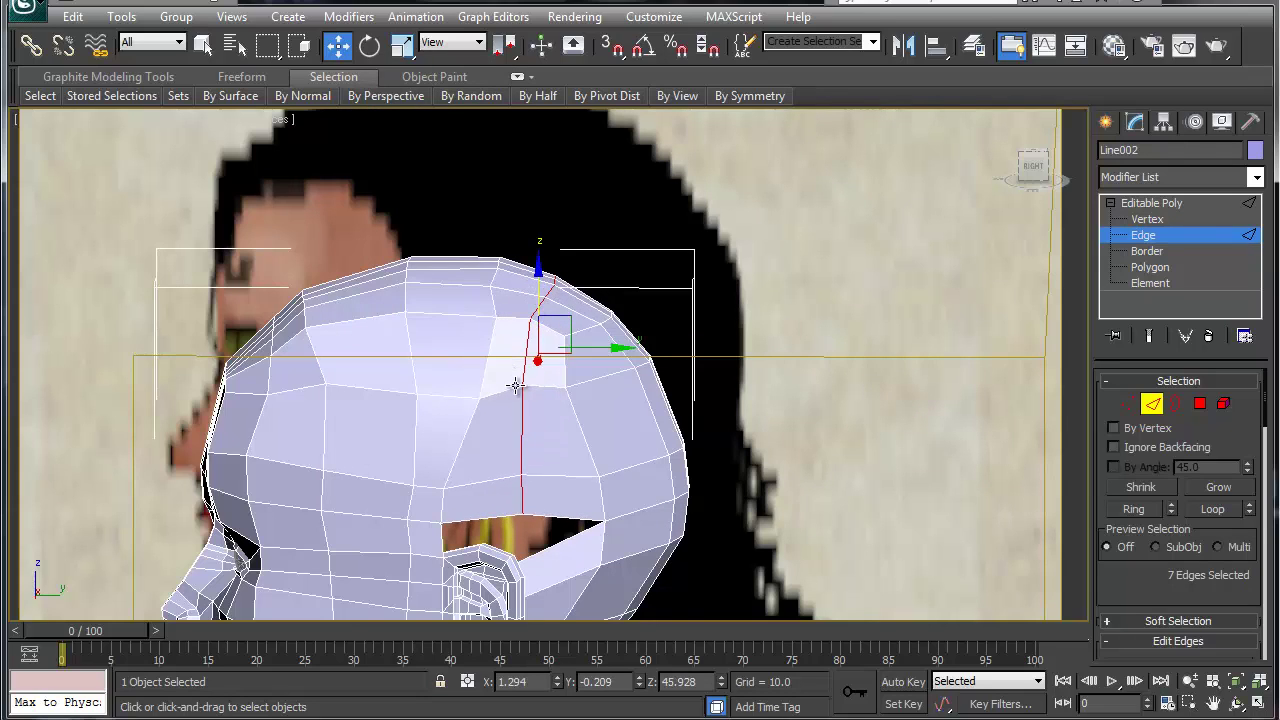
Step: Move the new line's vertex midway up the side of the head to about X 1.938, Z 45.56
key("1")
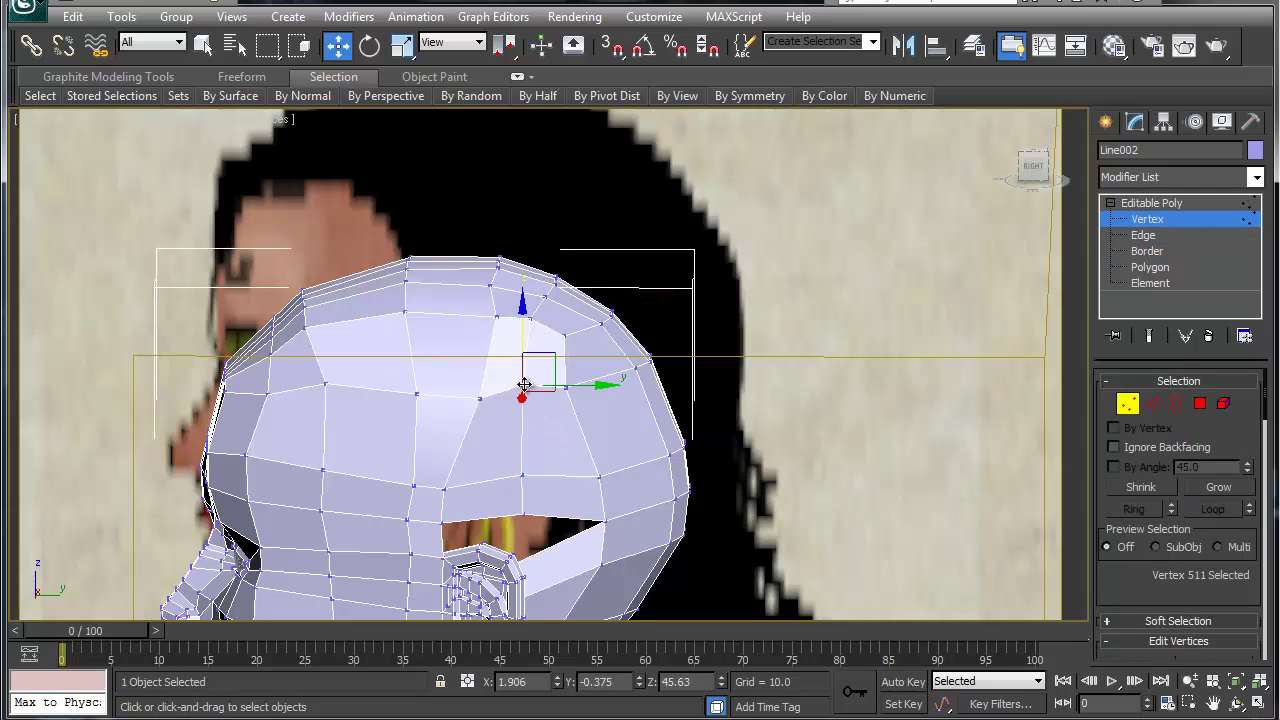
middle_click_drag(600, 403, 467, 400, "alt")
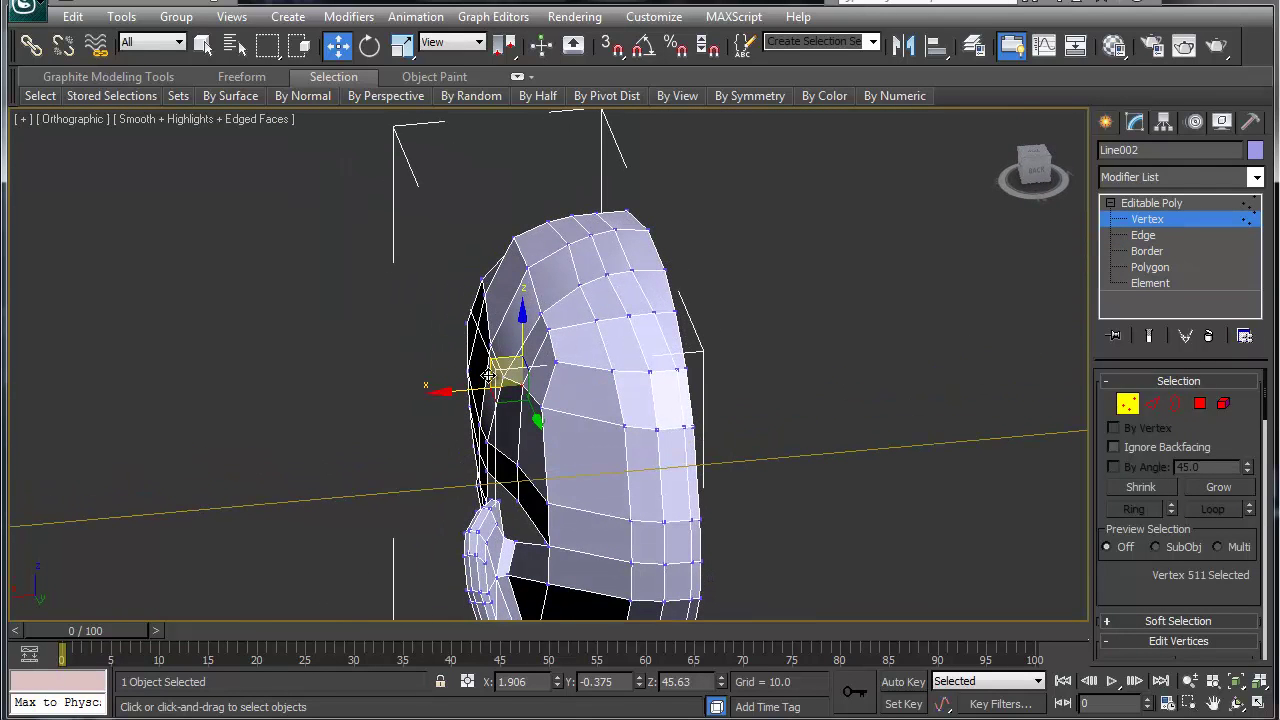
left_click_drag(490, 365, 477, 387)
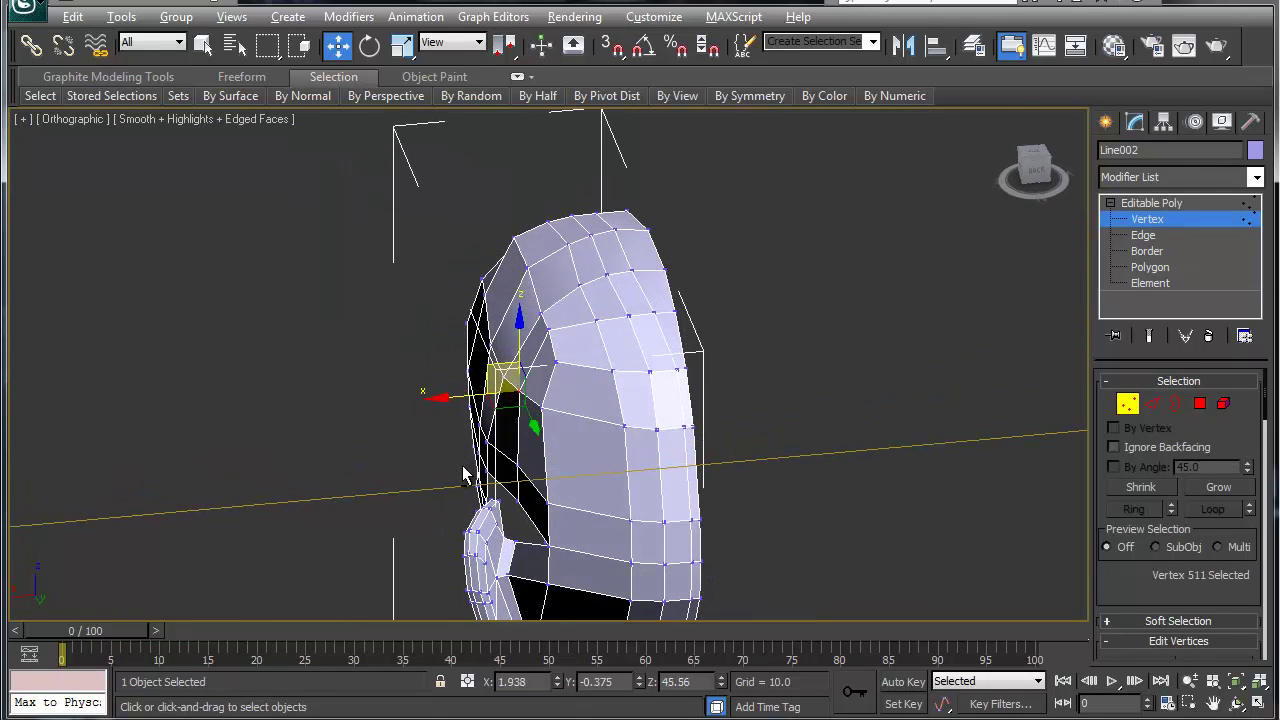
Step: Examine the open borders above the ear and at the earlobe, selecting each one to trace the remaining gaps
middle_click_drag(463, 467, 534, 289, "alt")
scroll(509, 376, "up", 4)
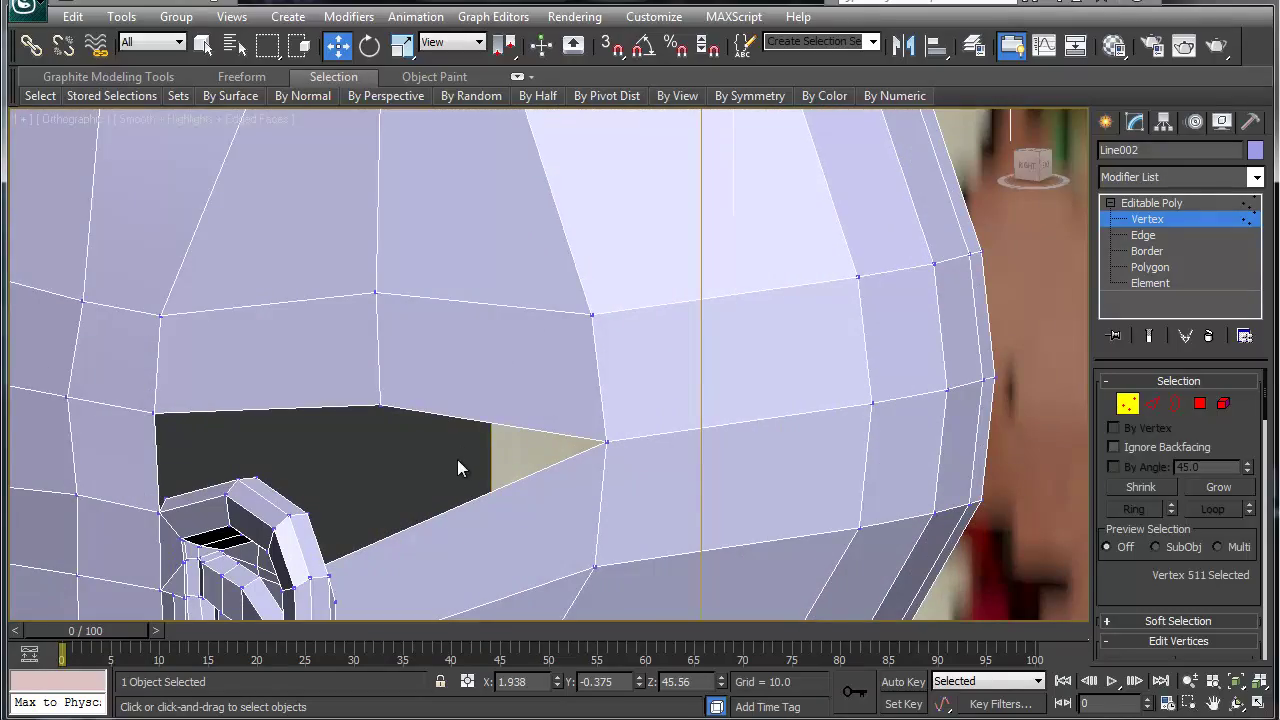
middle_click_drag(476, 449, 525, 274)
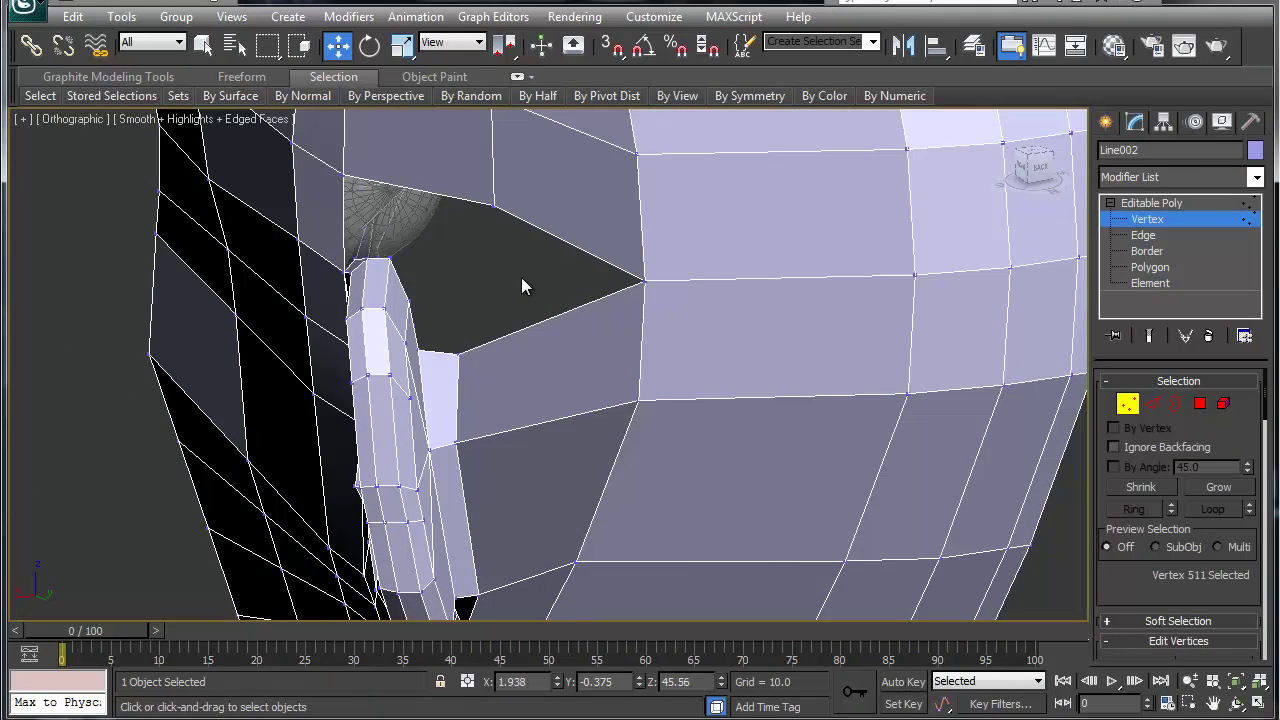
left_click(1177, 403)
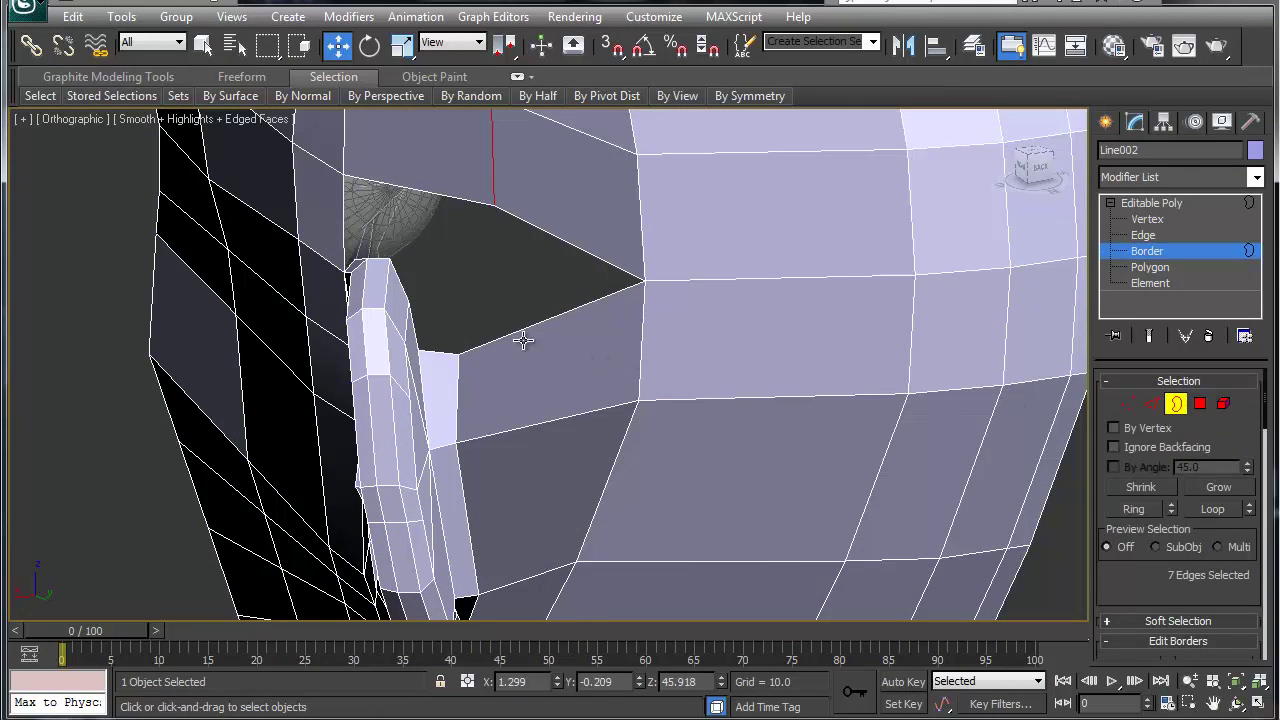
left_click(432, 197)
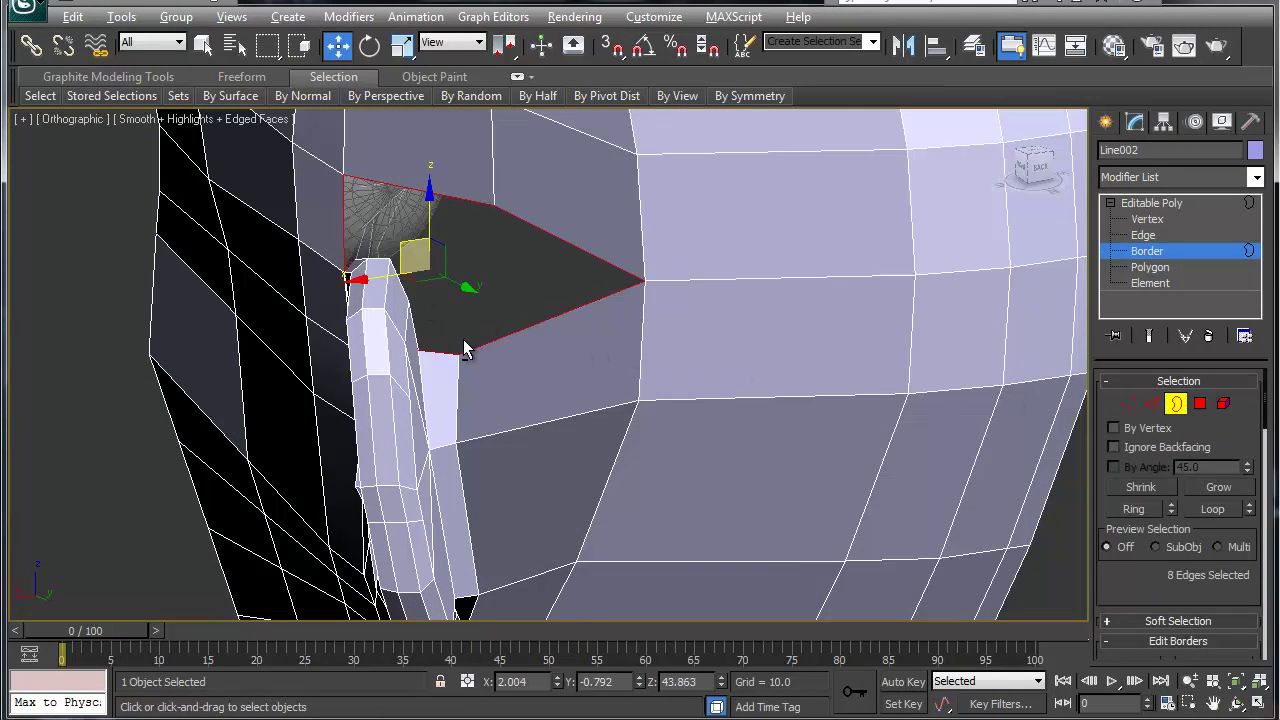
middle_click_drag(463, 339, 514, 340, "alt")
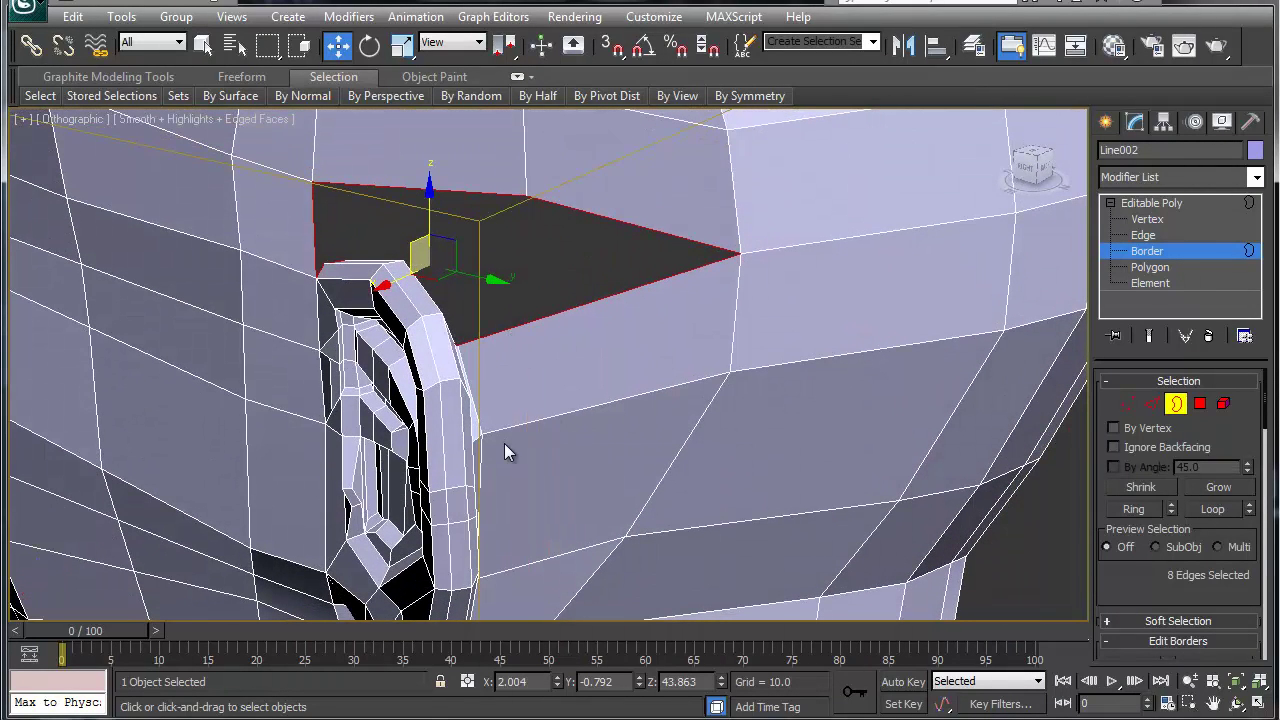
middle_click_drag(504, 443, 528, 193)
middle_click_drag(509, 361, 345, 390, "alt")
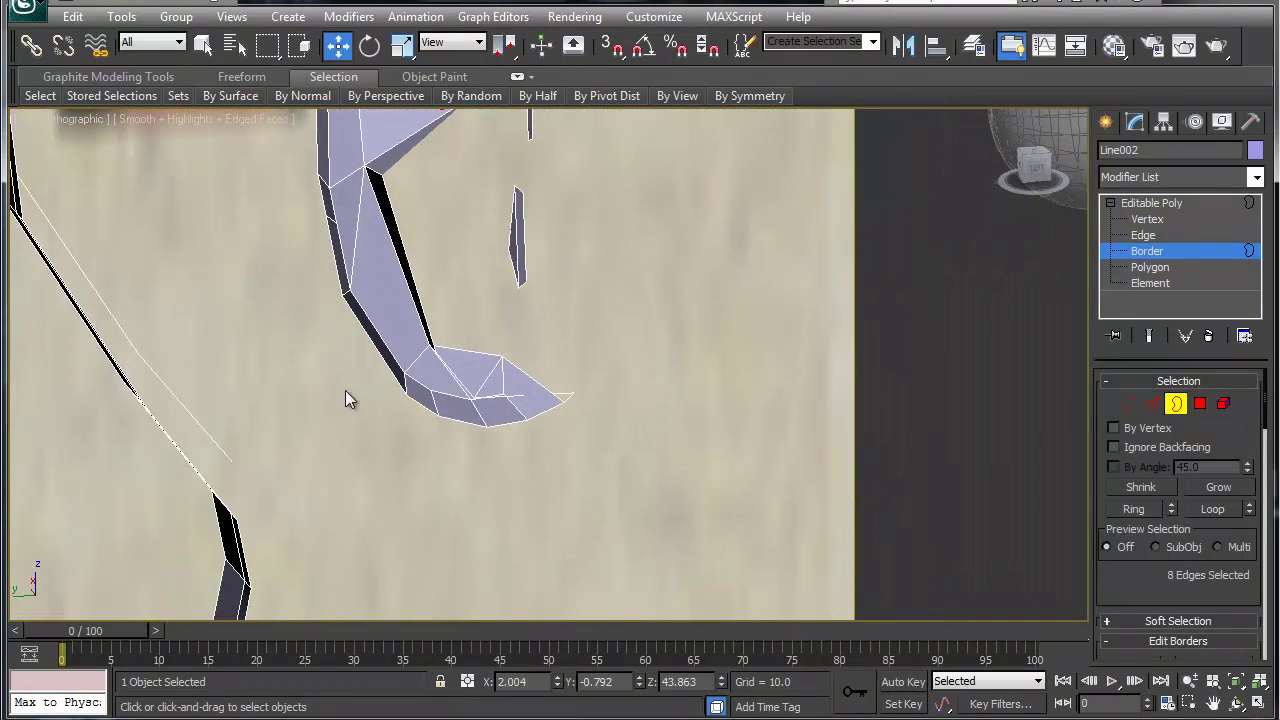
left_click(460, 389)
left_click(486, 387)
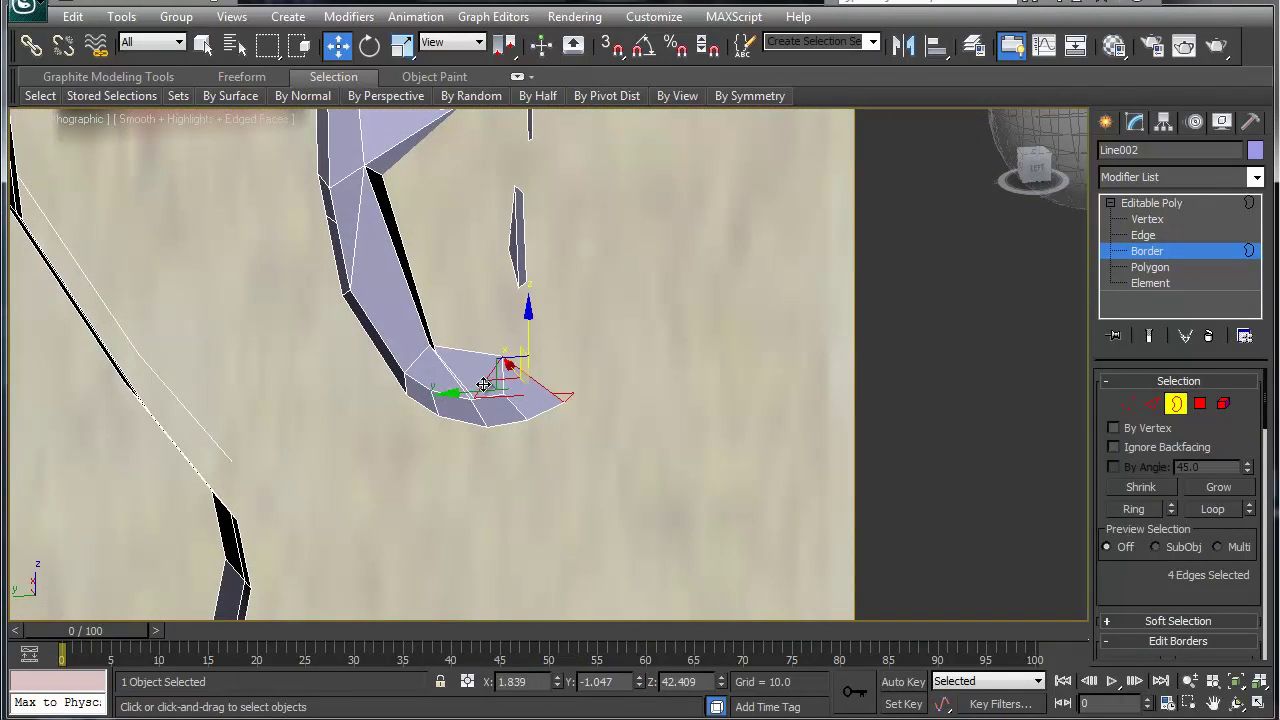
mouse_move(366, 396)
middle_mouse_down("alt")
mouse_move(720, 349)
mouse_move(711, 277)
mouse_move(587, 330)
mouse_move(348, 397)
middle_mouse_up("alt")
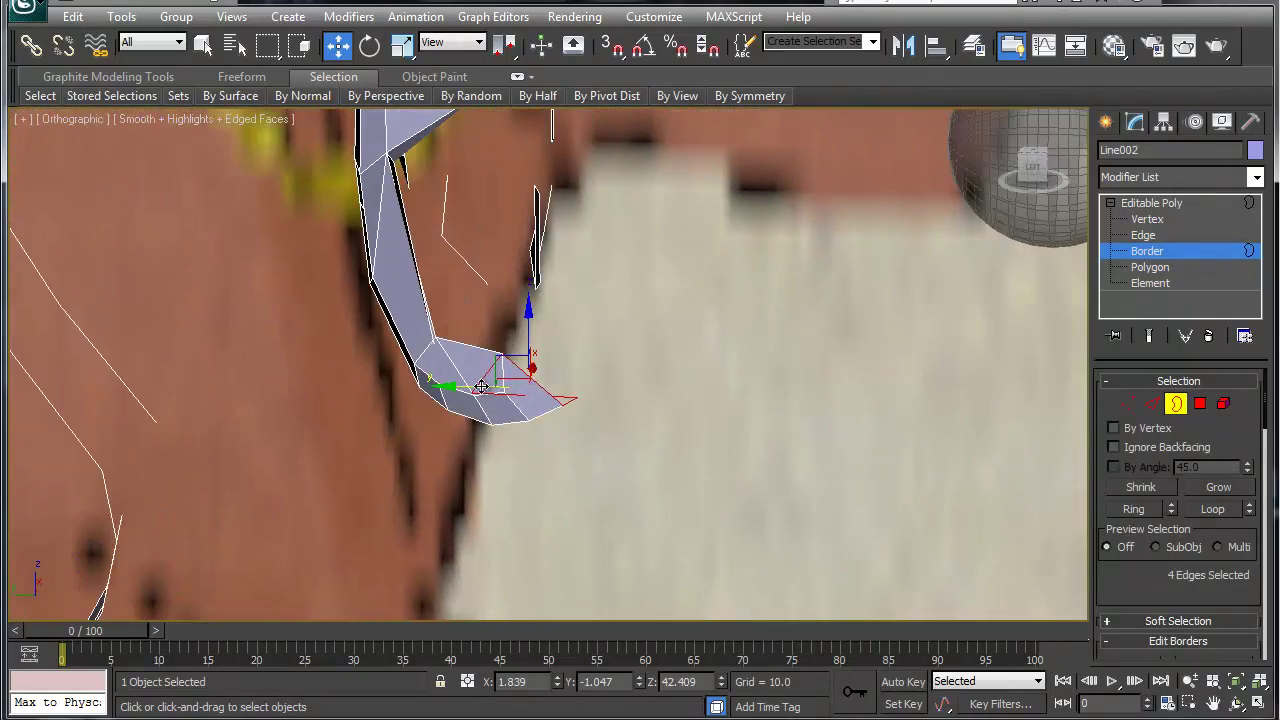
scroll(481, 387, "up", 4)
middle_click_drag(475, 441, 191, 290)
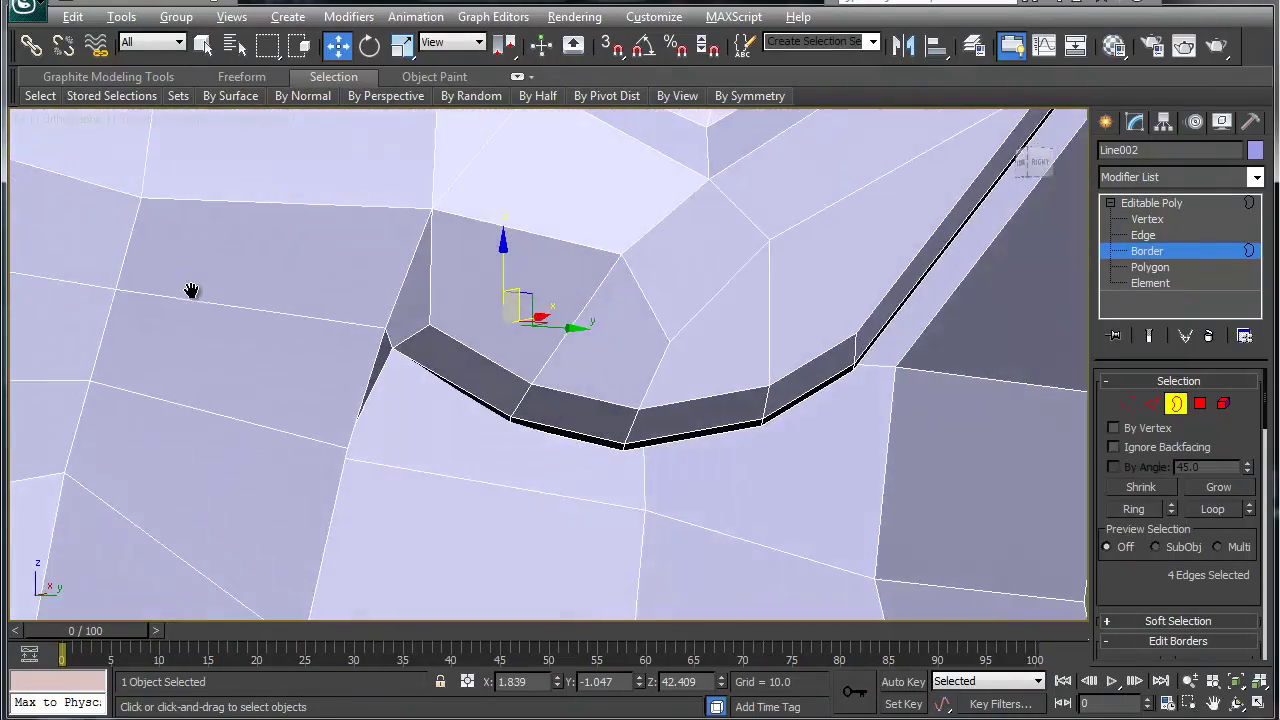
Step: Move the vertex at the lower back of the ear, beside the small gap, slightly toward the head along X
left_click(1120, 405)
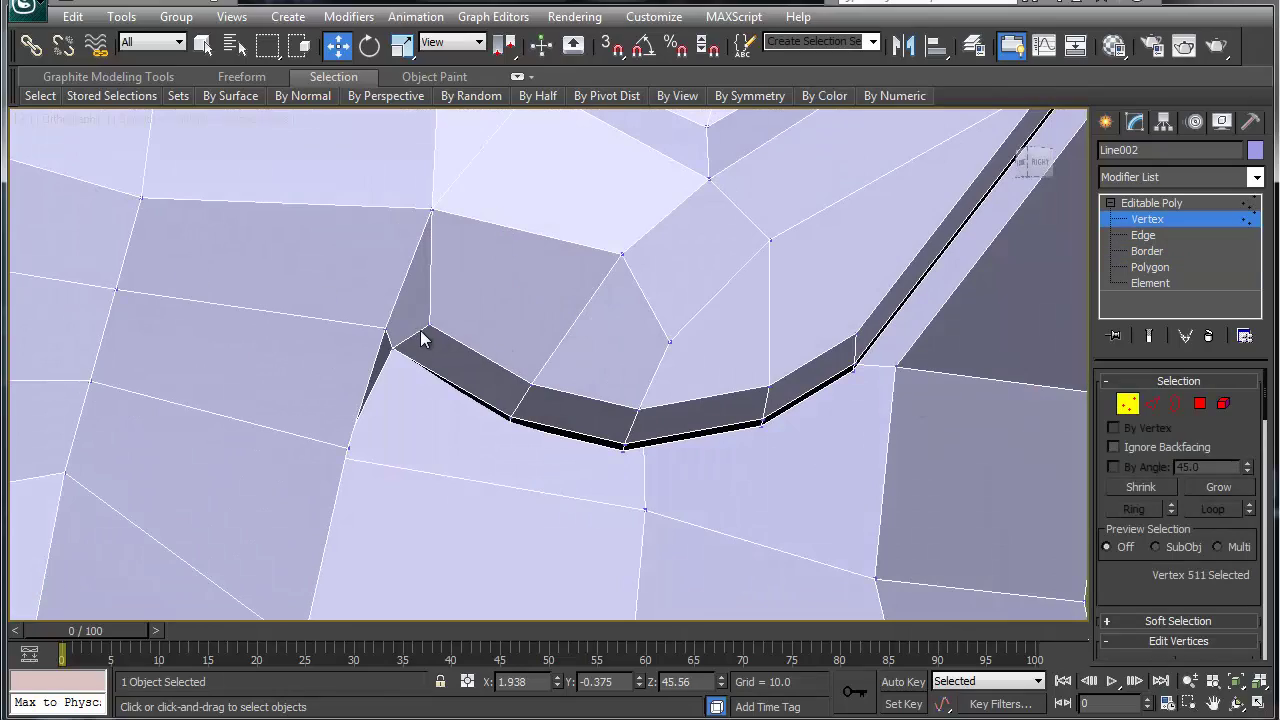
middle_click_drag(423, 337, 640, 388, "alt")
left_click(809, 399)
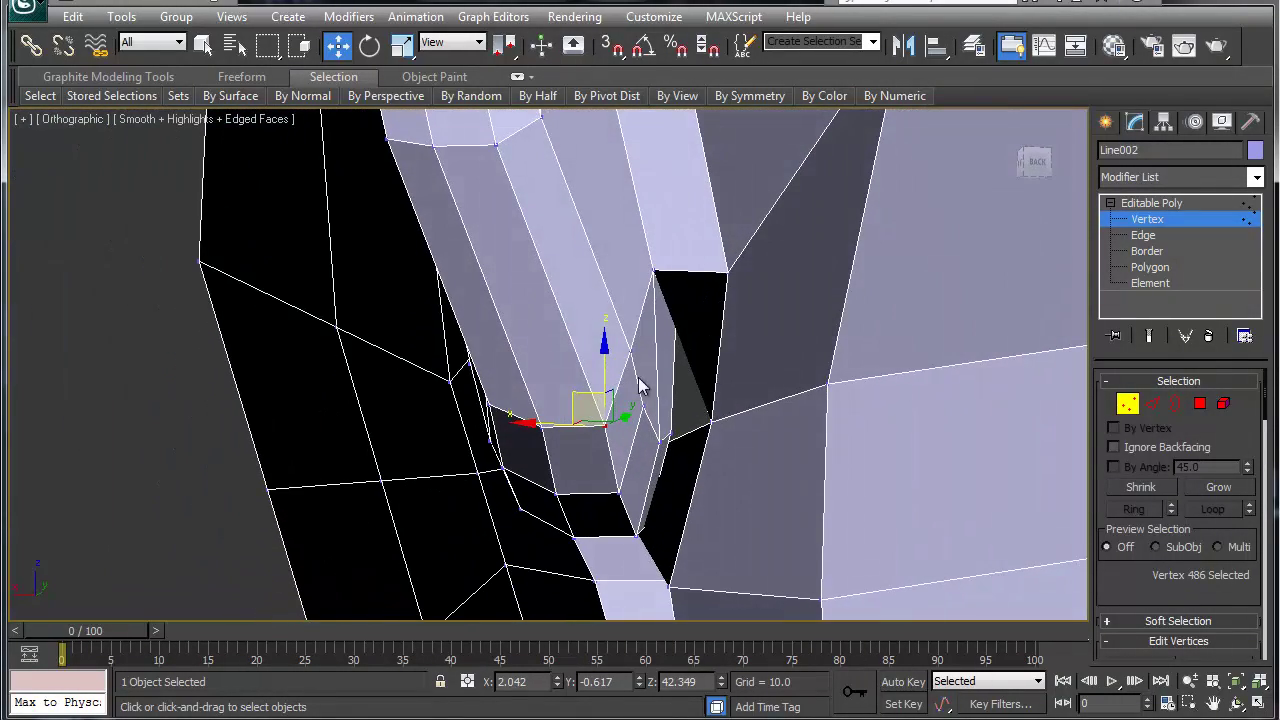
left_click(710, 418)
left_click(652, 269)
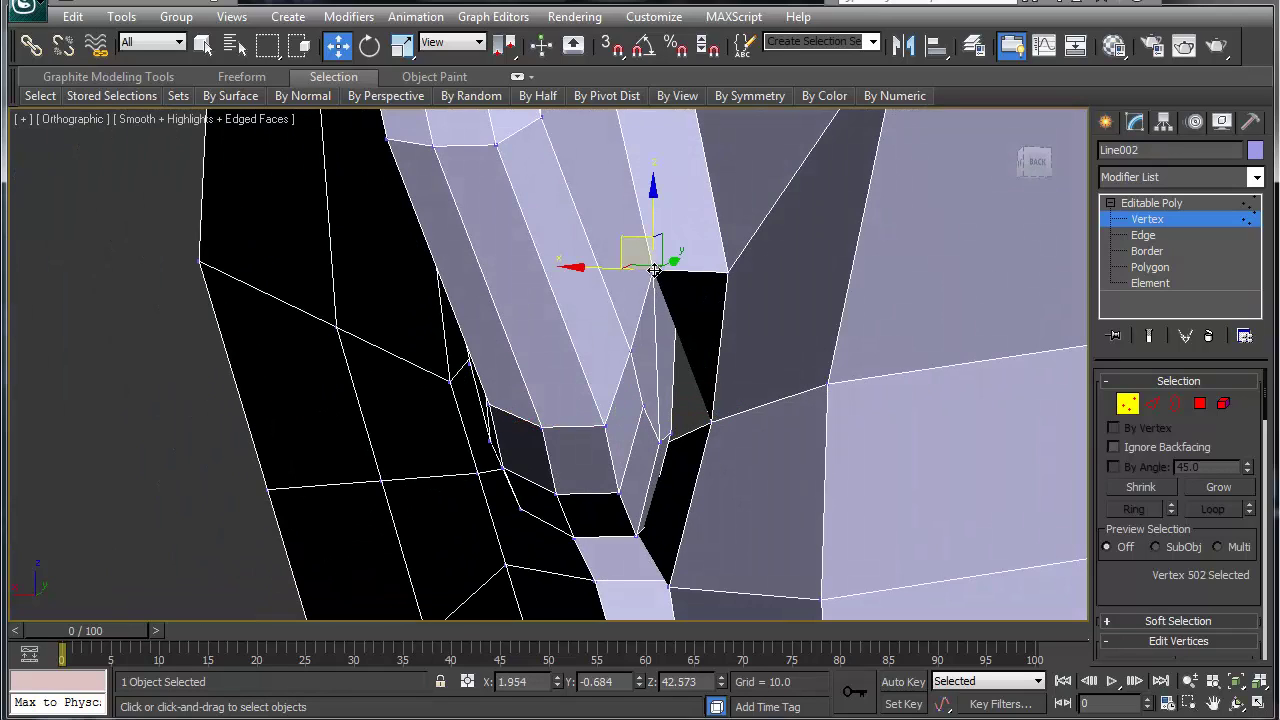
mouse_move(597, 266)
left_mouse_down()
mouse_move(629, 266)
mouse_move(580, 266)
mouse_move(618, 268)
left_mouse_up()
Step: Shift the inner gap vertex behind the earlobe by about 0.053 in Y and -0.061 in Z in the side view
left_click(673, 320)
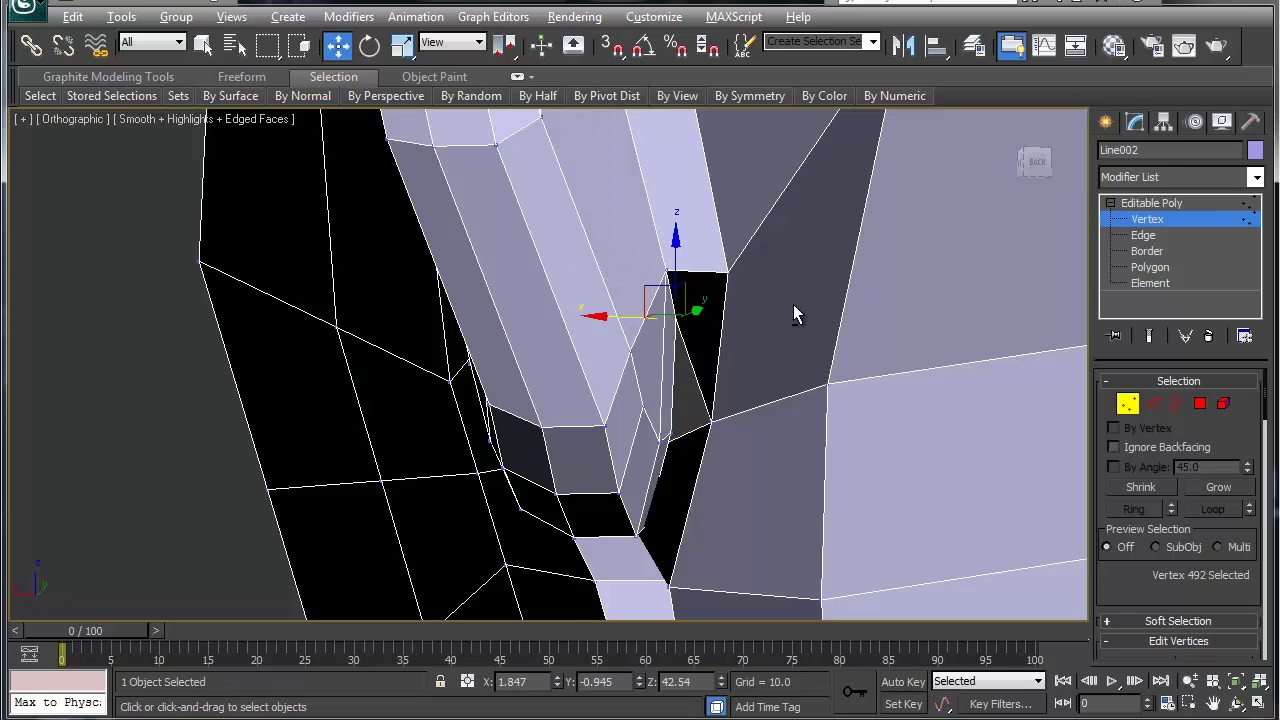
middle_click_drag(793, 308, 593, 347, "alt")
left_click_drag(645, 288, 606, 332)
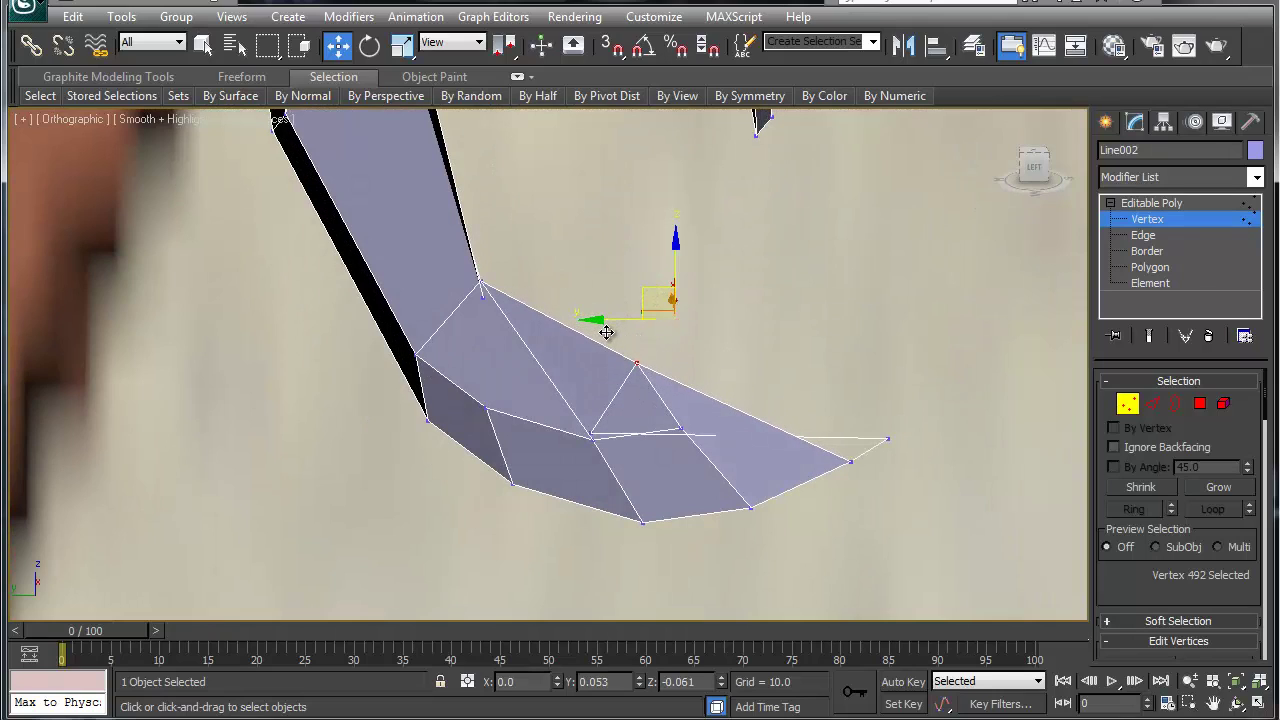
Step: With see-through display on, move the hidden front vertex behind the earlobe to about X 1.828
left_click(589, 432)
middle_click_drag(546, 443, 675, 451, "alt")
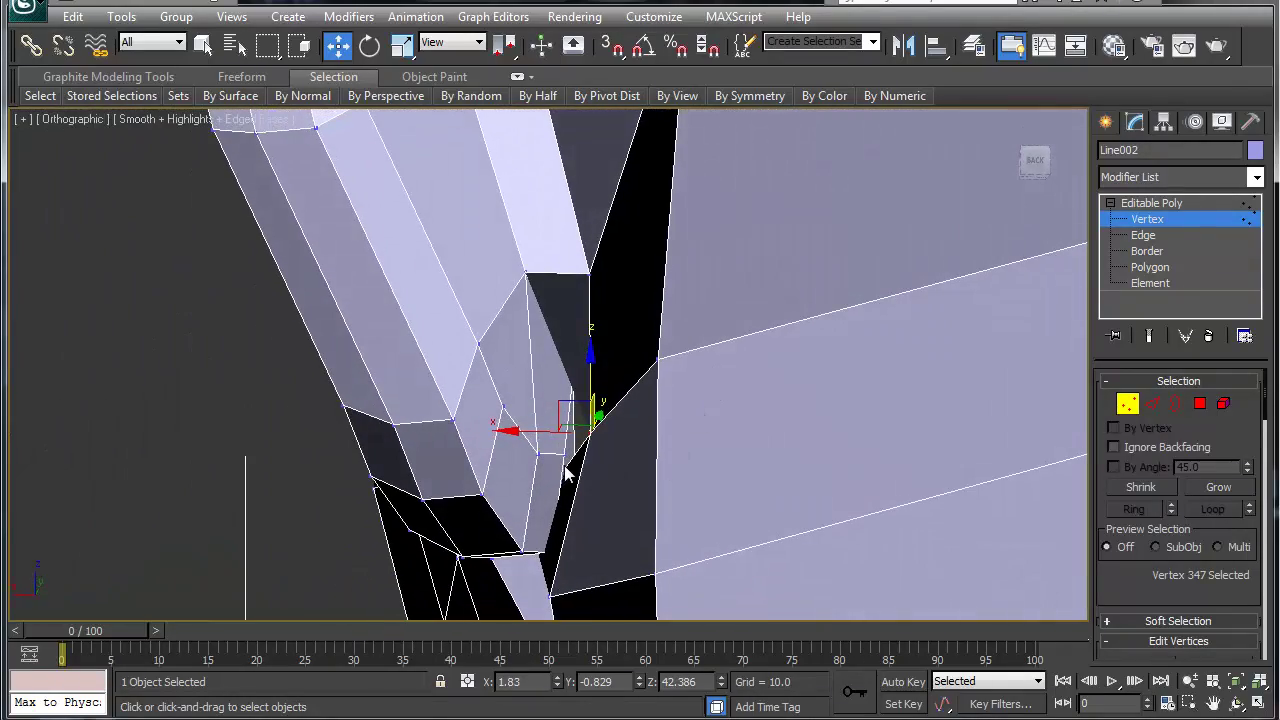
key("alt+x")
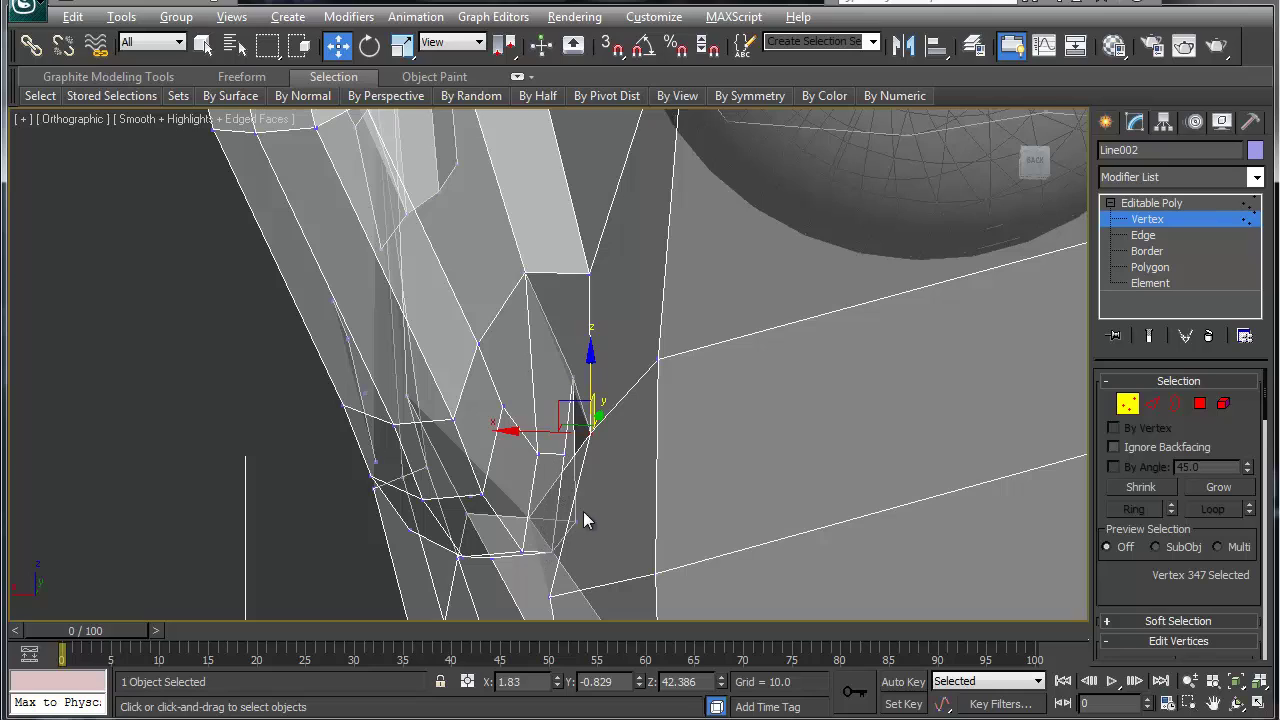
left_click(575, 520)
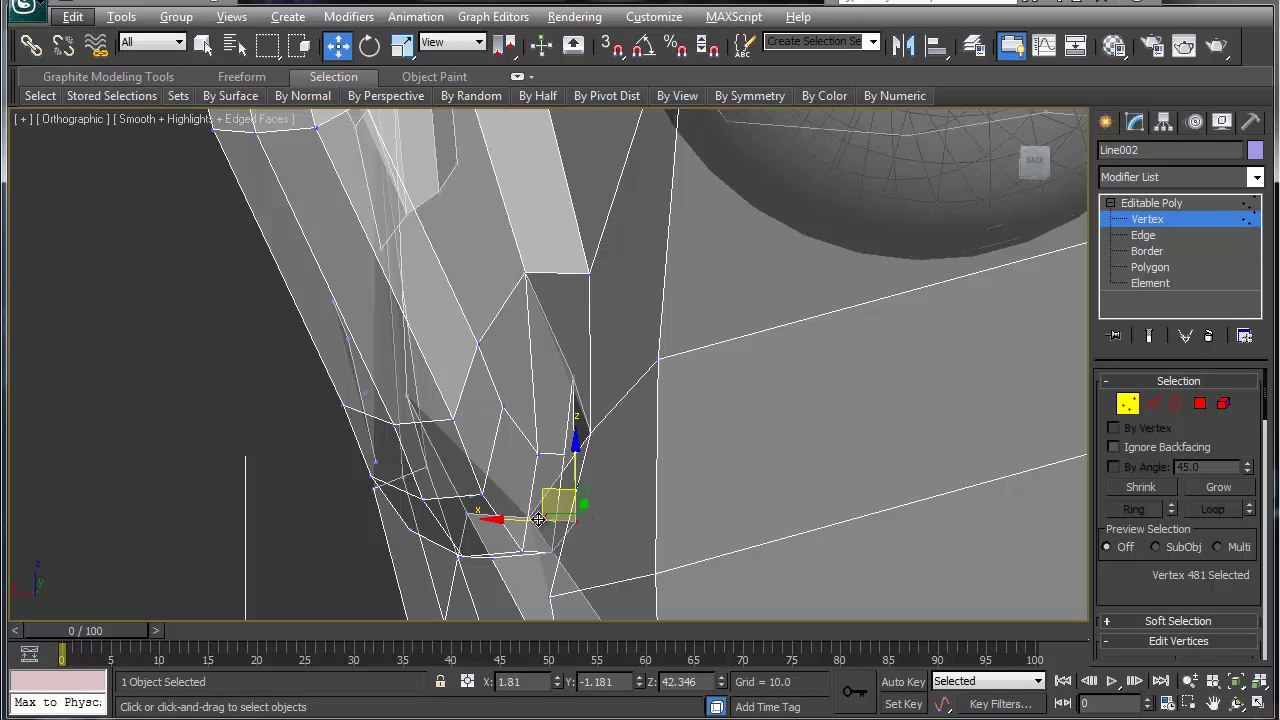
left_click_drag(534, 522, 522, 521)
middle_click_drag(658, 514, 455, 568, "alt")
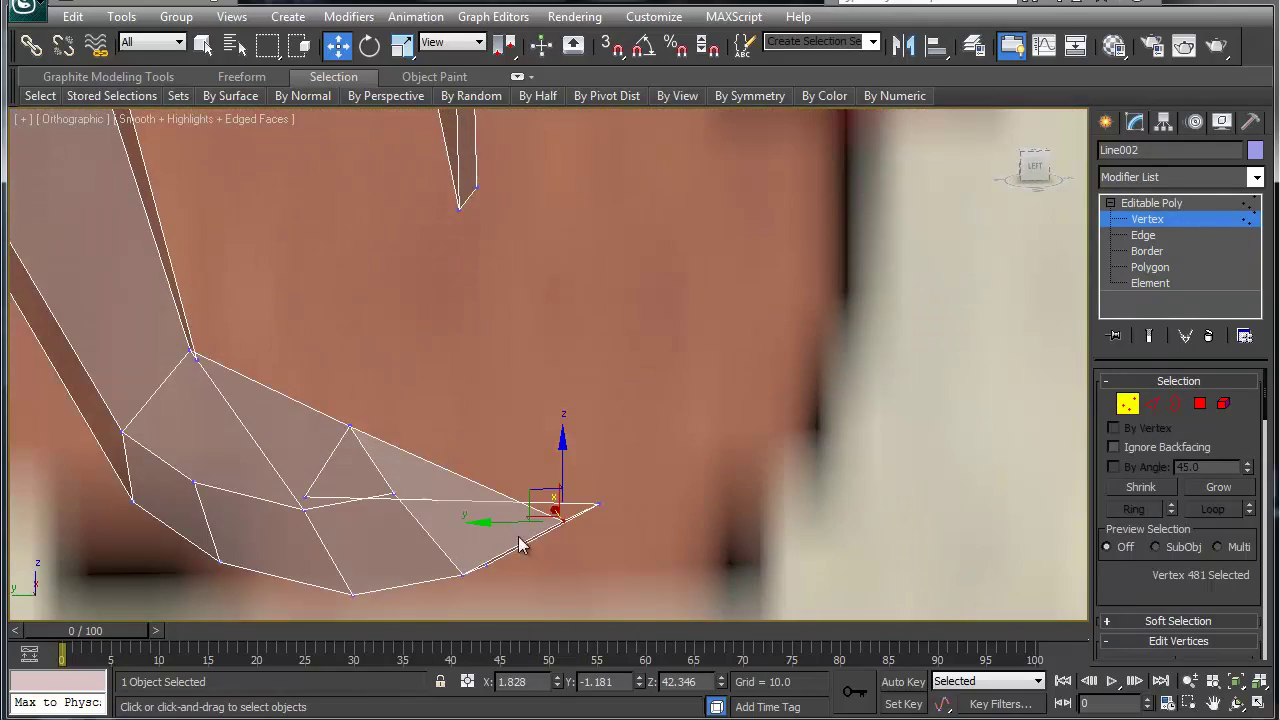
Step: Try to collapse the two front tip vertices behind the earlobe into one and move it to about Y -1.142, Z 42.363
left_click(595, 503)
middle_click_drag(595, 503, 476, 541, "alt")
left_click(632, 507, "ctrl")
key("ctrl+alt+c")
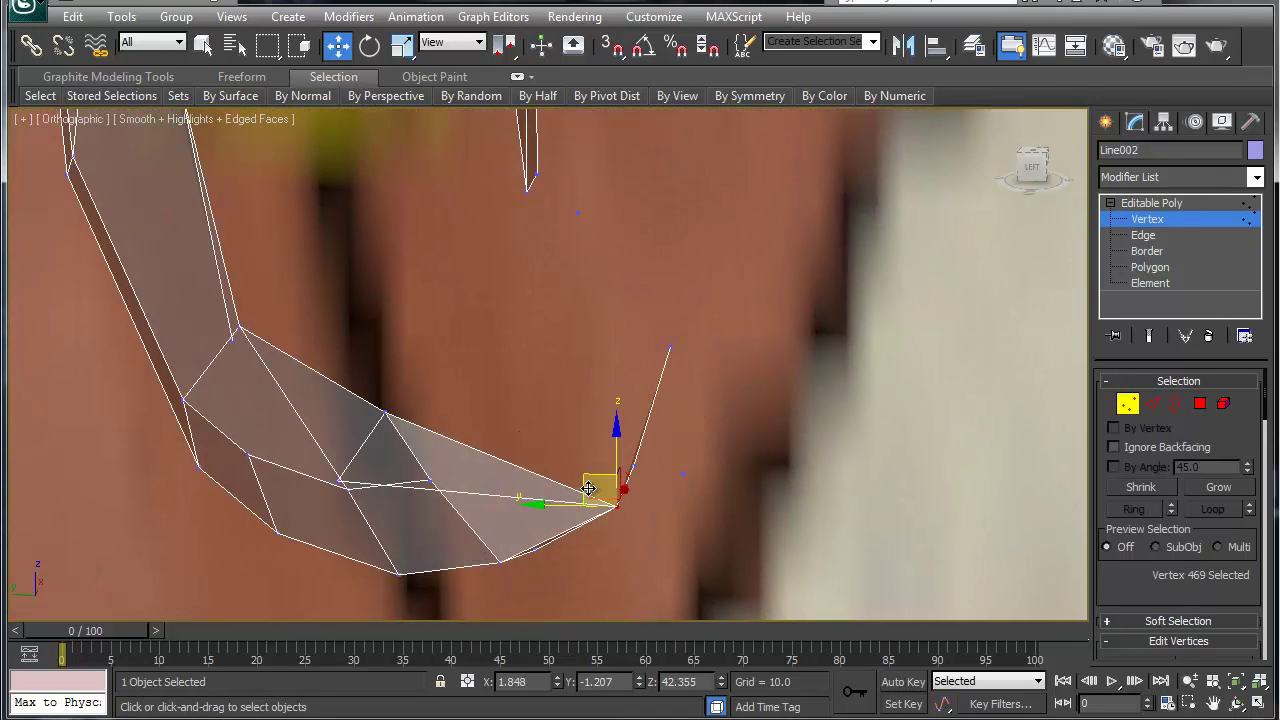
left_click_drag(587, 478, 539, 473)
mouse_move(336, 480)
middle_mouse_down("alt")
mouse_move(577, 454)
mouse_move(800, 380)
mouse_move(768, 423)
mouse_move(814, 419)
mouse_move(786, 429)
mouse_move(826, 440)
mouse_move(694, 366)
mouse_move(672, 270)
mouse_move(471, 443)
mouse_move(292, 462)
middle_mouse_up("alt")
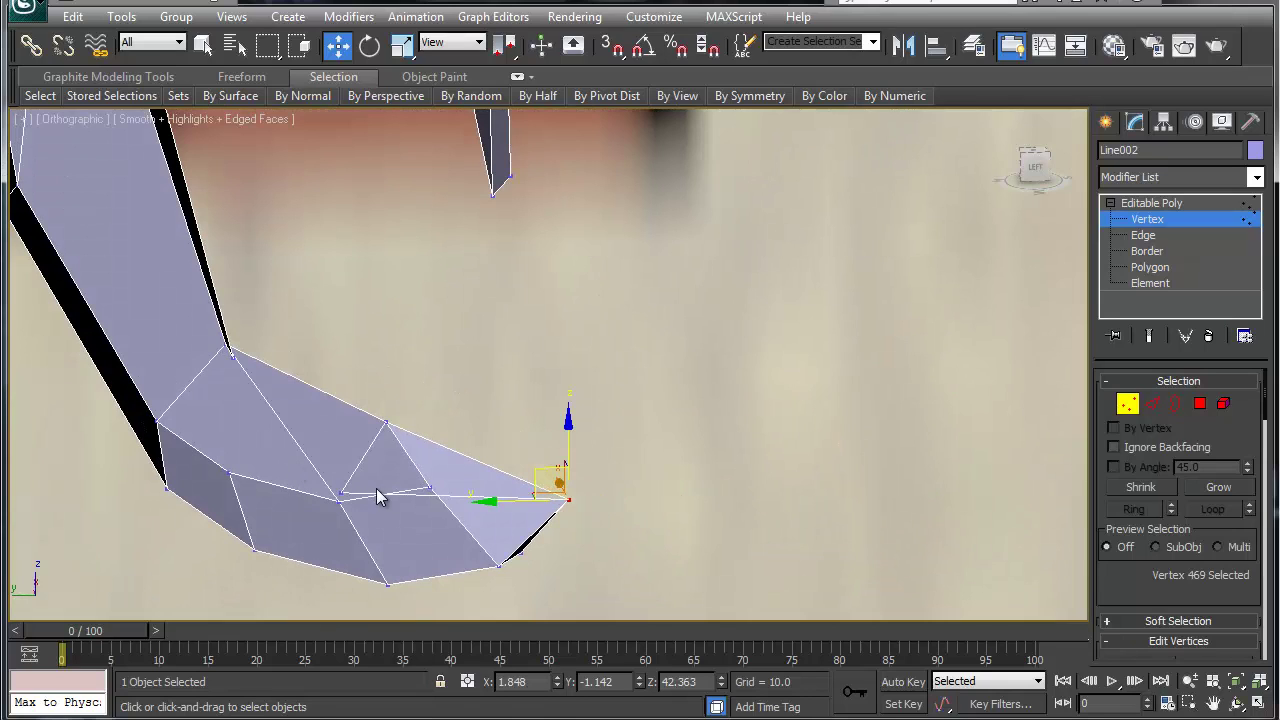
Step: Turn see-through display on and undo the merged vertex's move and the collapse
key("alt+x")
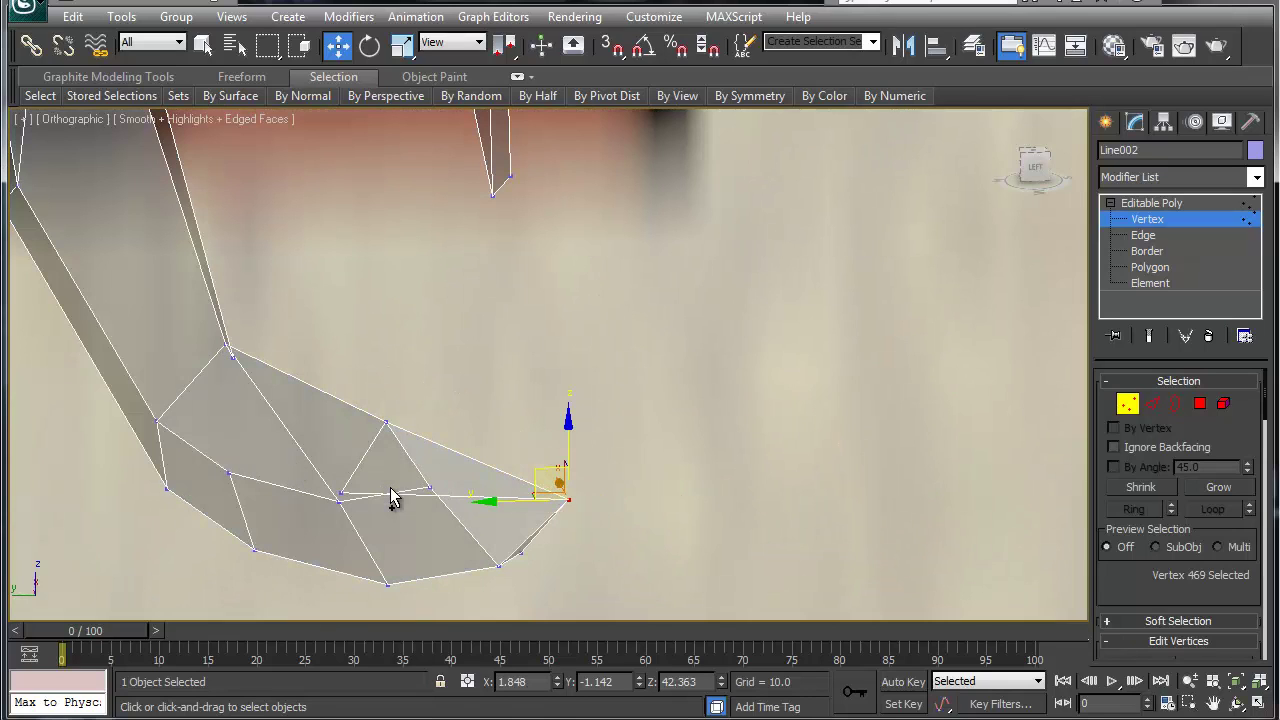
key("ctrl+z")
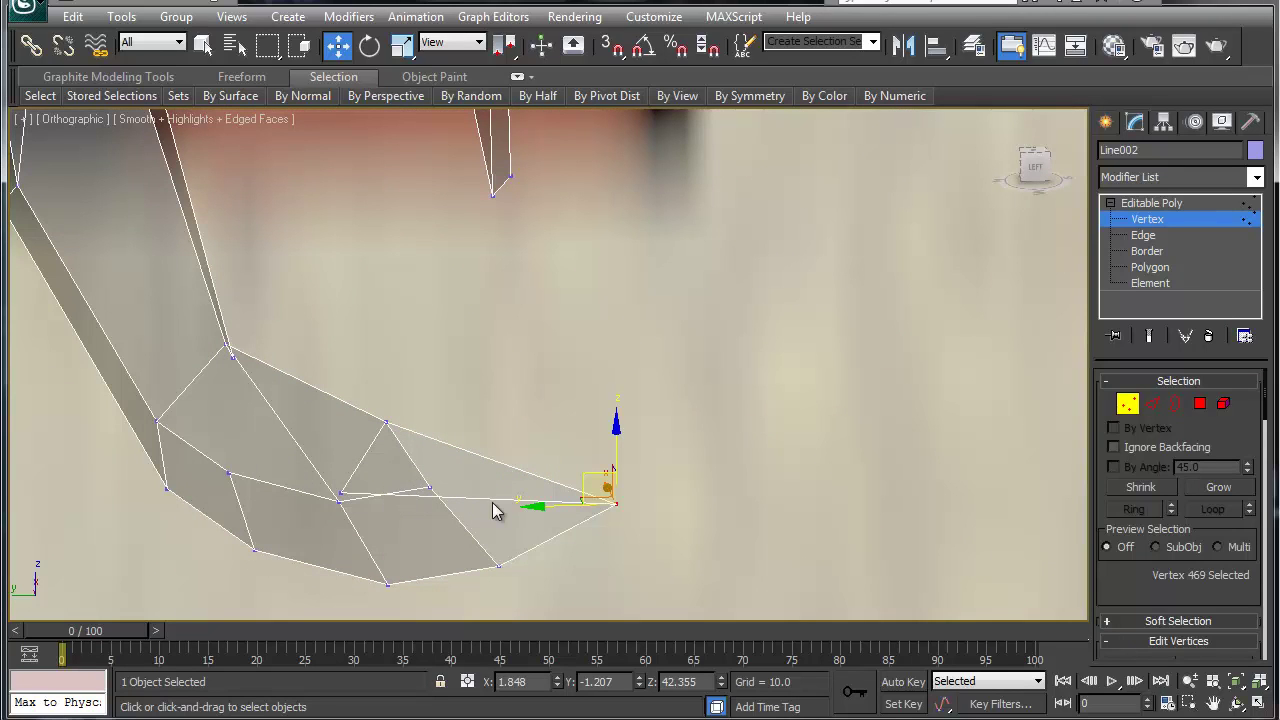
key("ctrl+z")
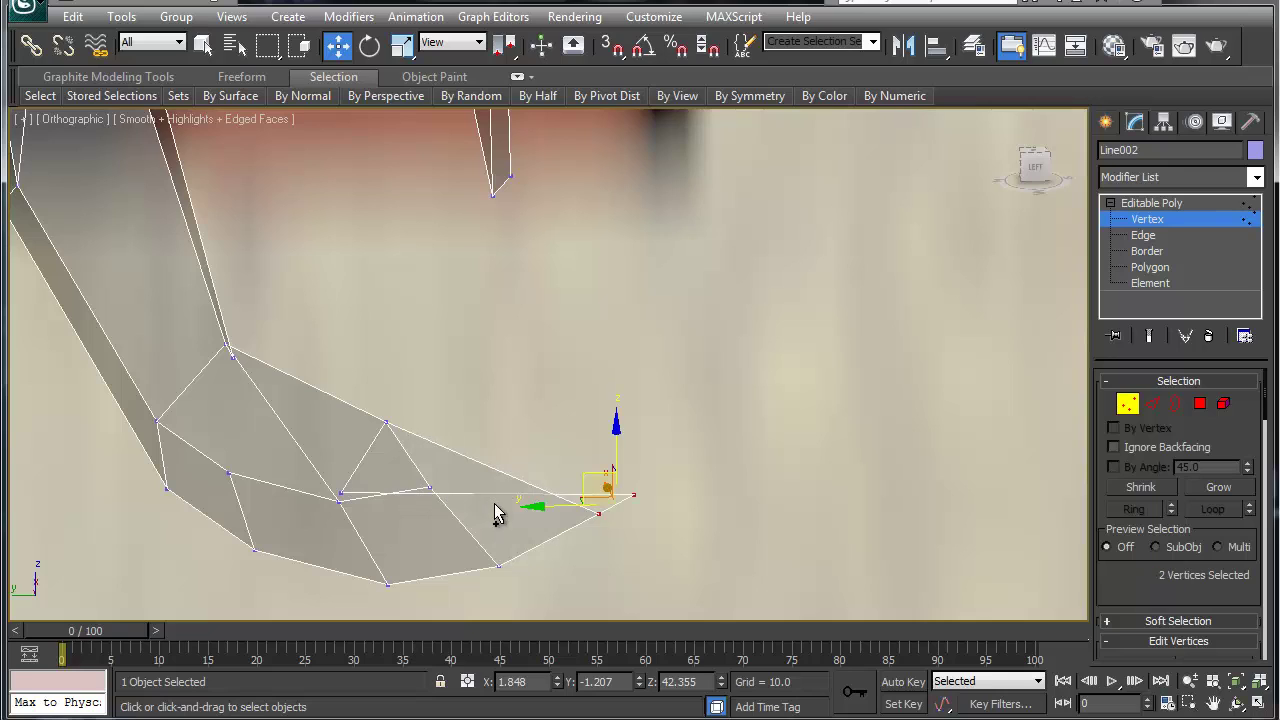
Step: Nudge the lower of the two tip vertices vertically, and move the other to about Y -1.193, Z 42.293
left_click(599, 513)
mouse_move(600, 465)
left_mouse_down()
mouse_move(600, 428)
mouse_move(602, 462)
left_mouse_up()
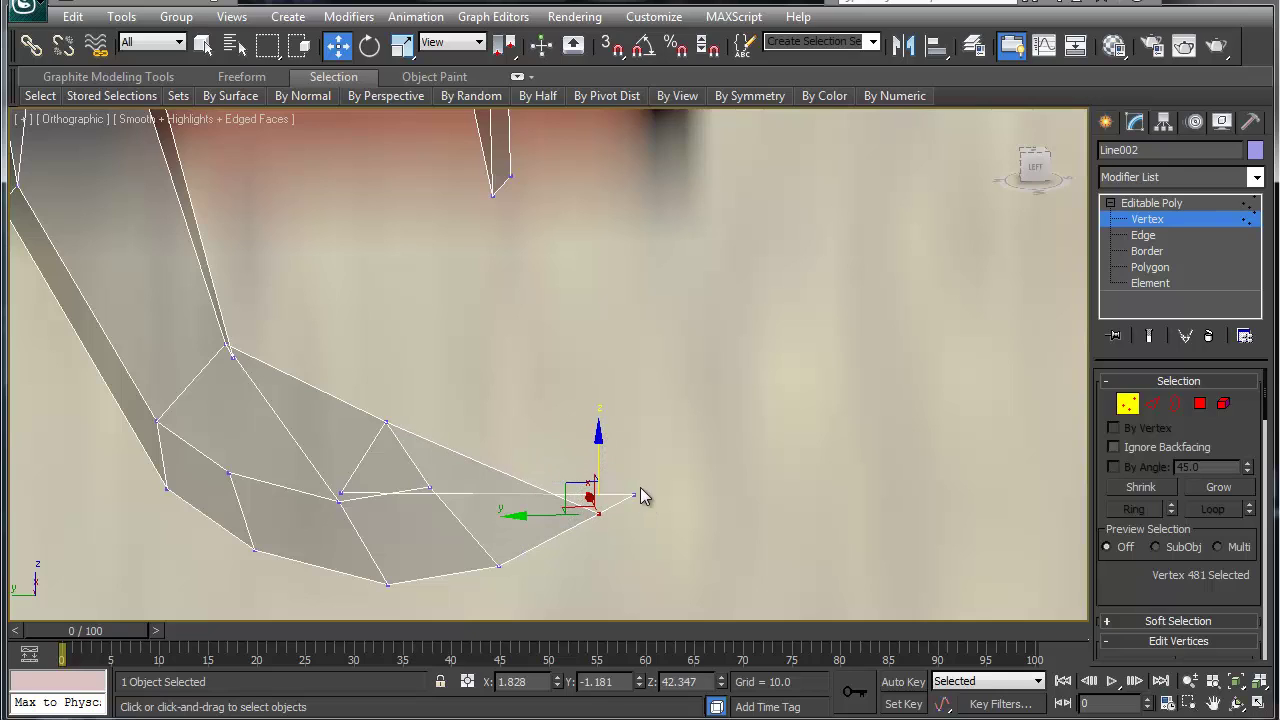
left_click(633, 492)
left_click_drag(608, 467, 576, 517)
middle_click_drag(362, 480, 560, 448, "alt")
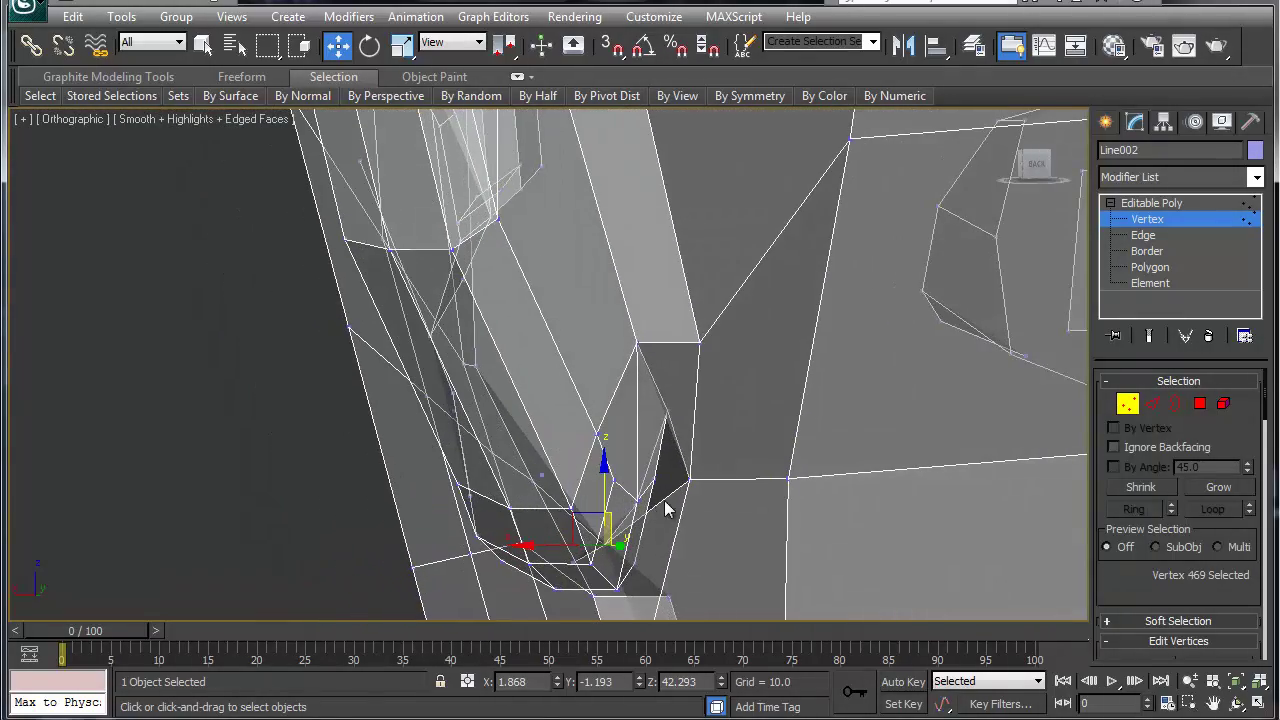
Step: Cap the four-edge border at the lower back of the ear to close the small gap
key("3")
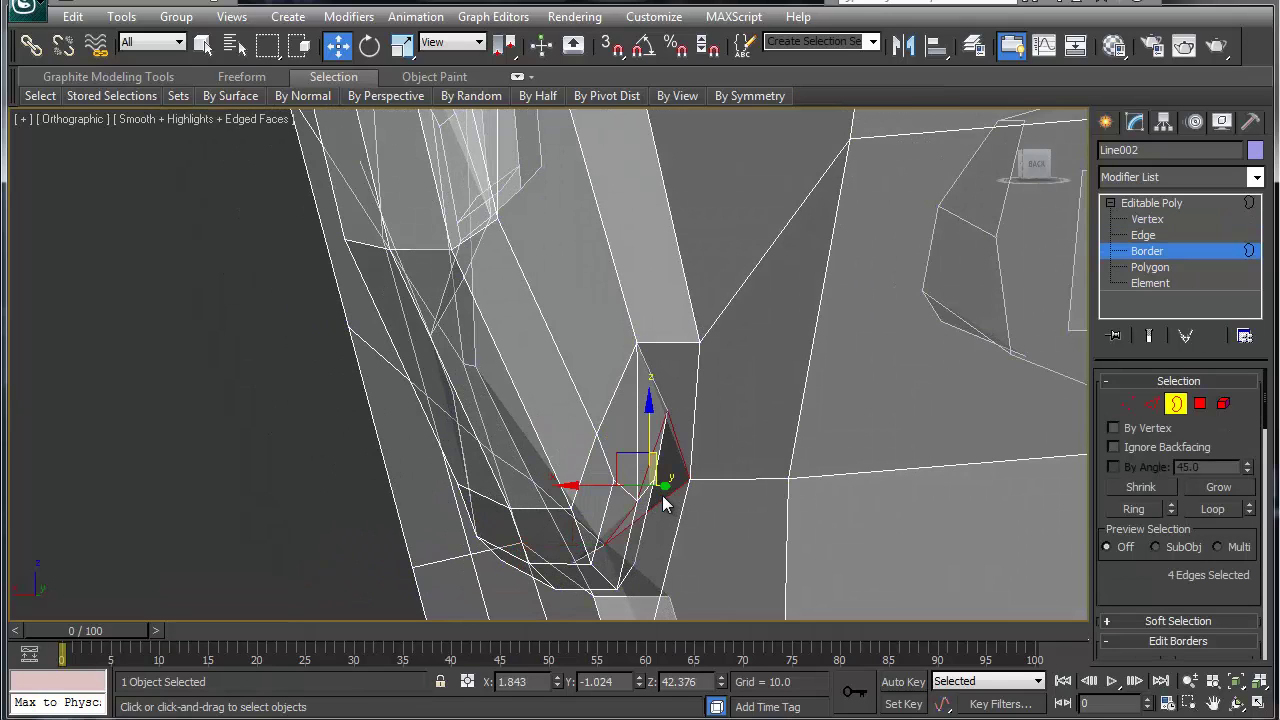
right_click(662, 491)
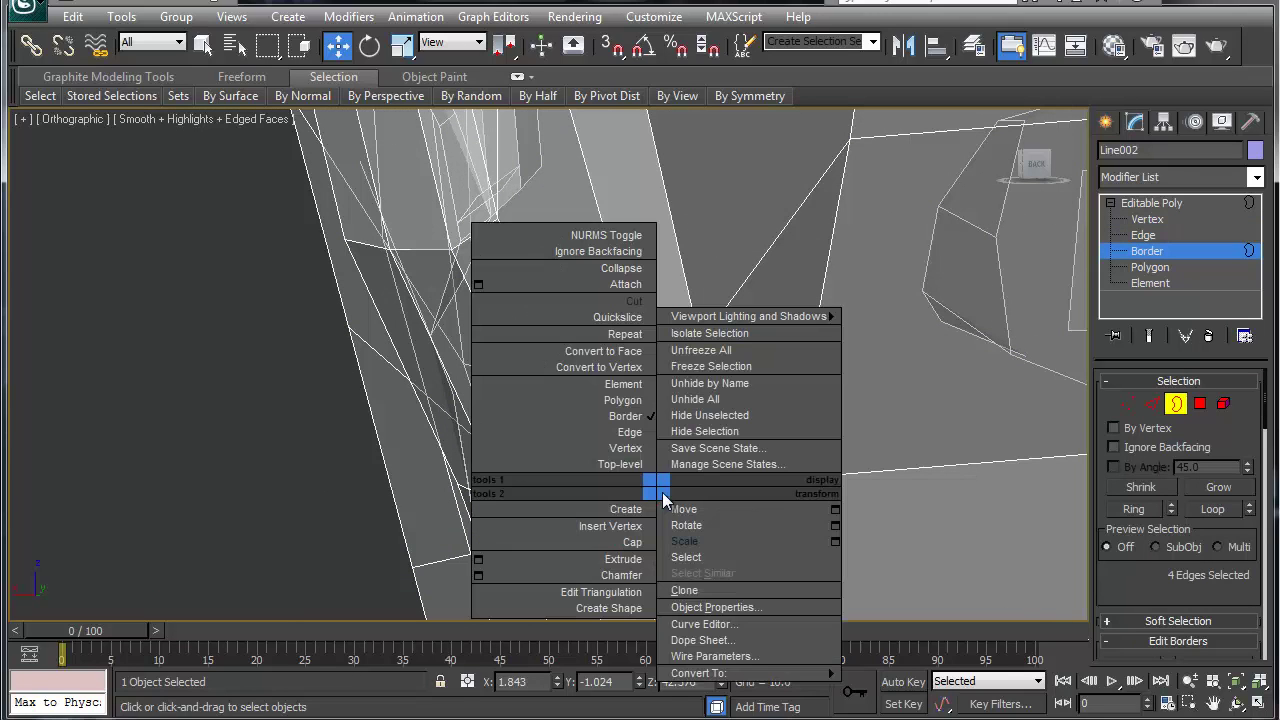
left_click(615, 541)
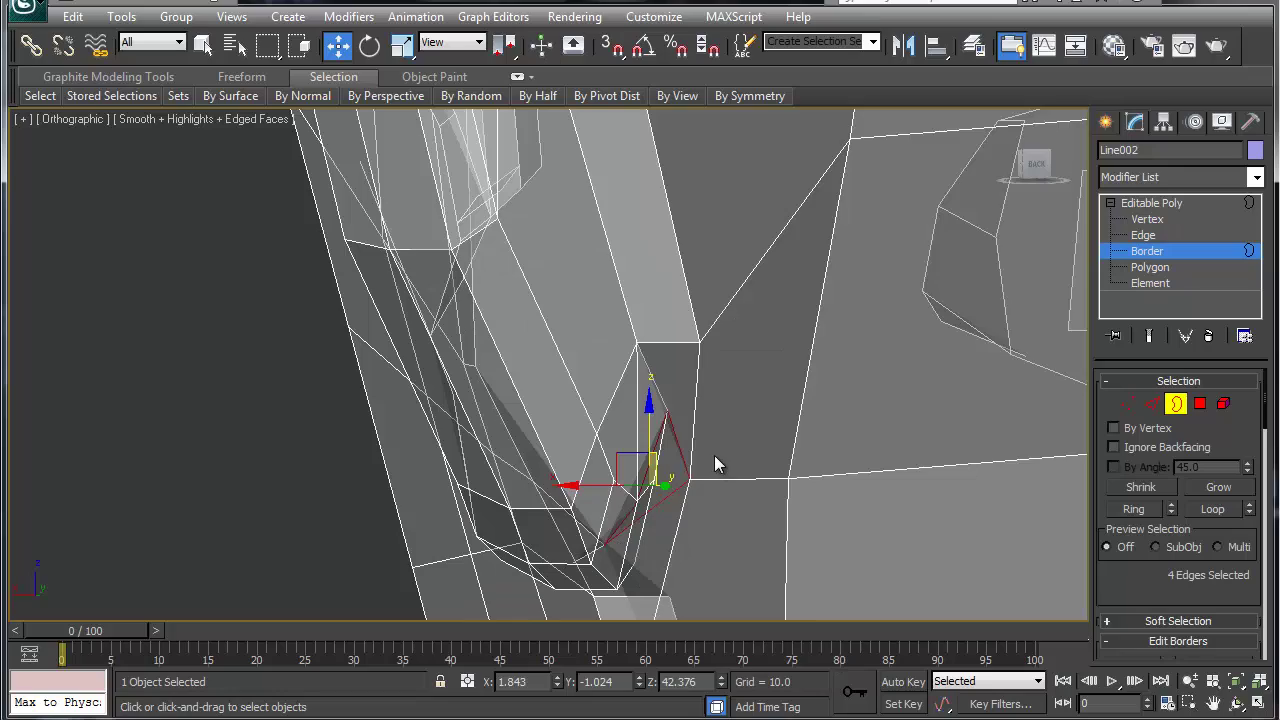
middle_click_drag(714, 455, 764, 443, "alt")
Step: Enable NURMS subdivision with solid shading, and turn off the cage and isoline display
key("ctrl+q")
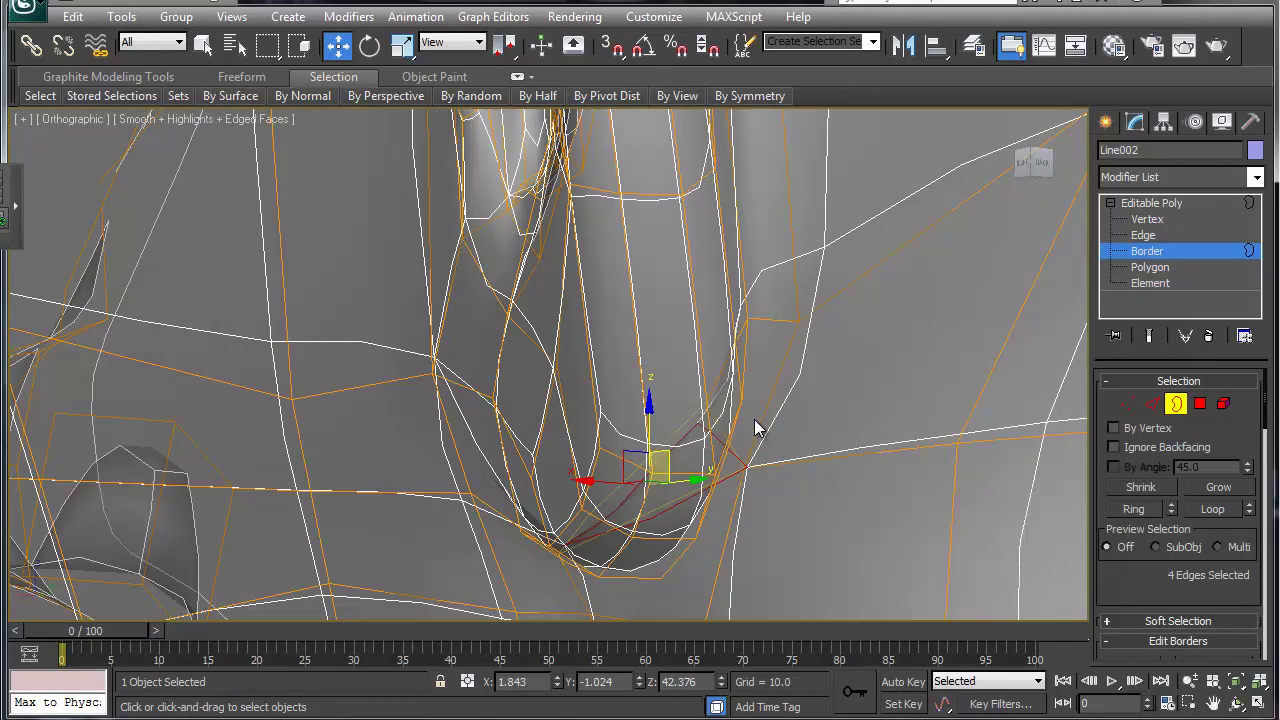
key("z")
scroll(690, 385, "up", 5)
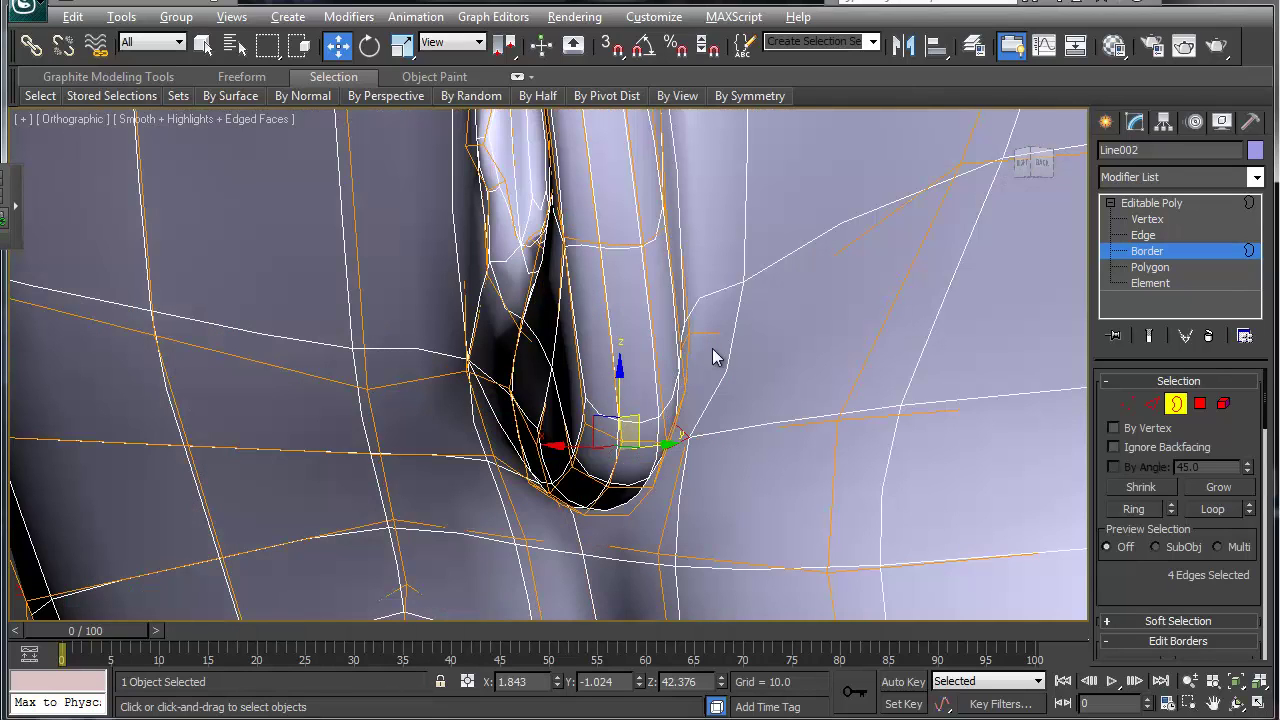
scroll(1118, 564, "down", 10)
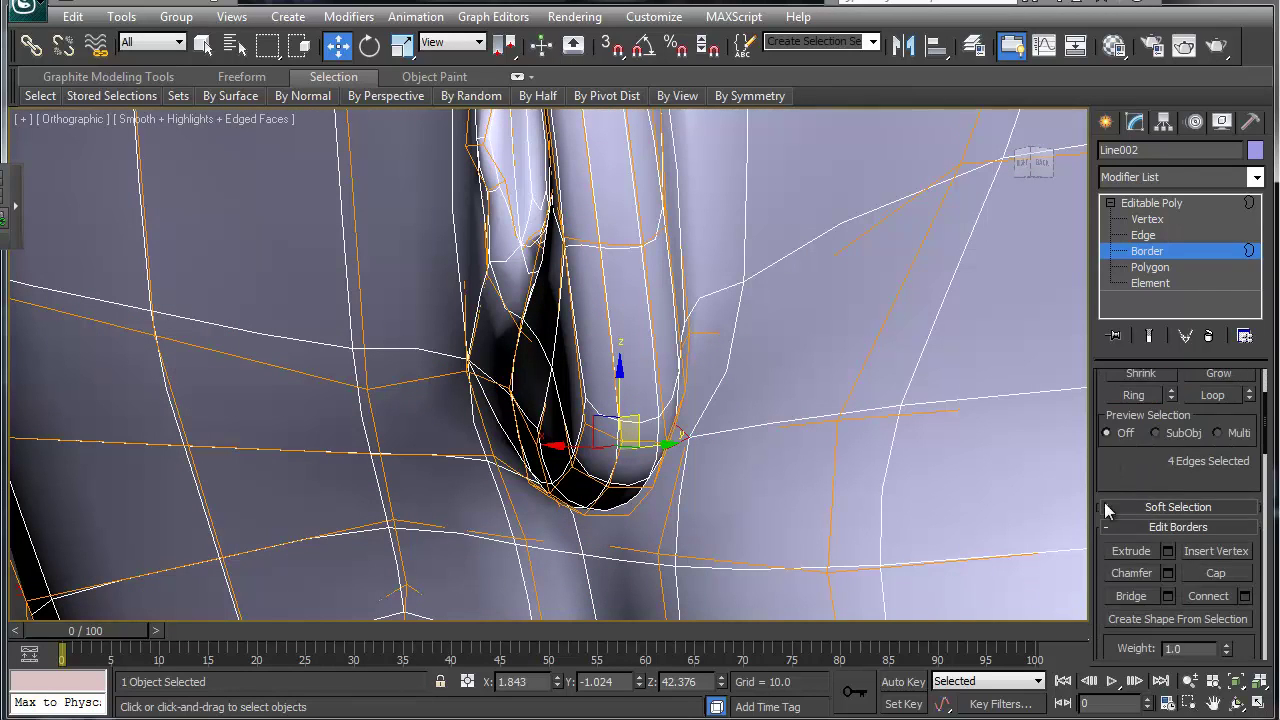
scroll(1118, 561, "down", 8)
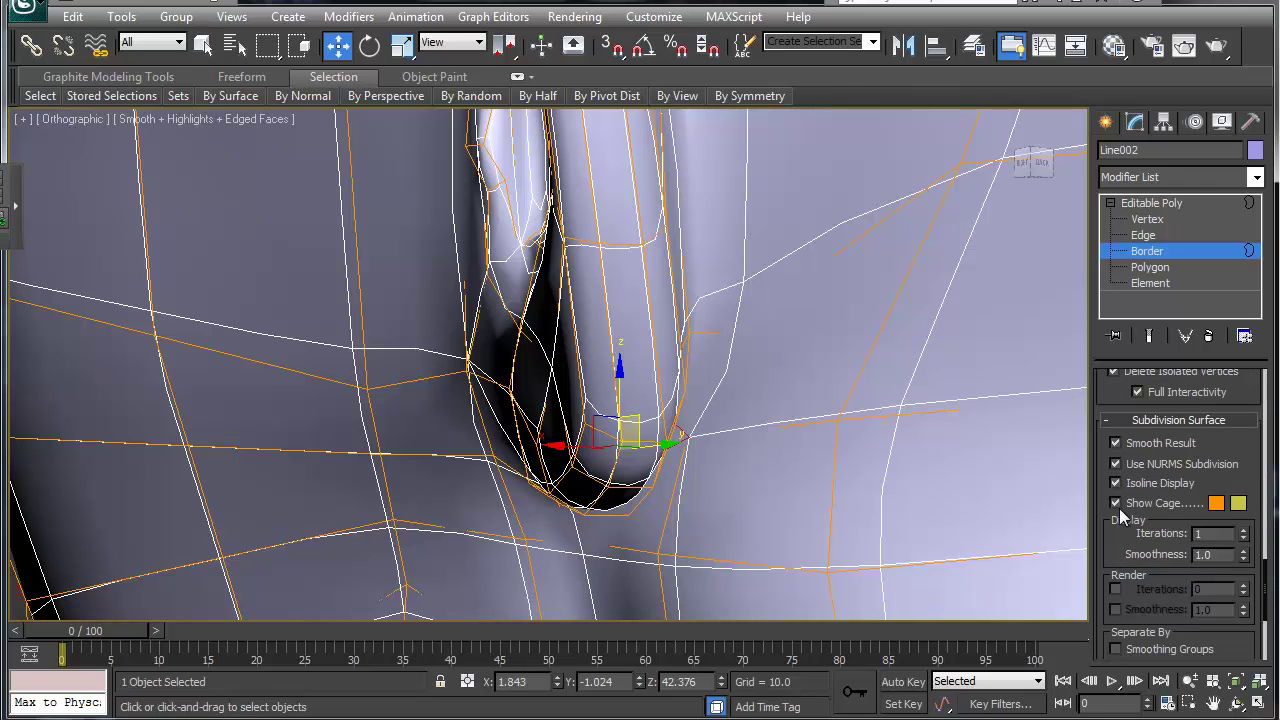
left_click(1116, 503)
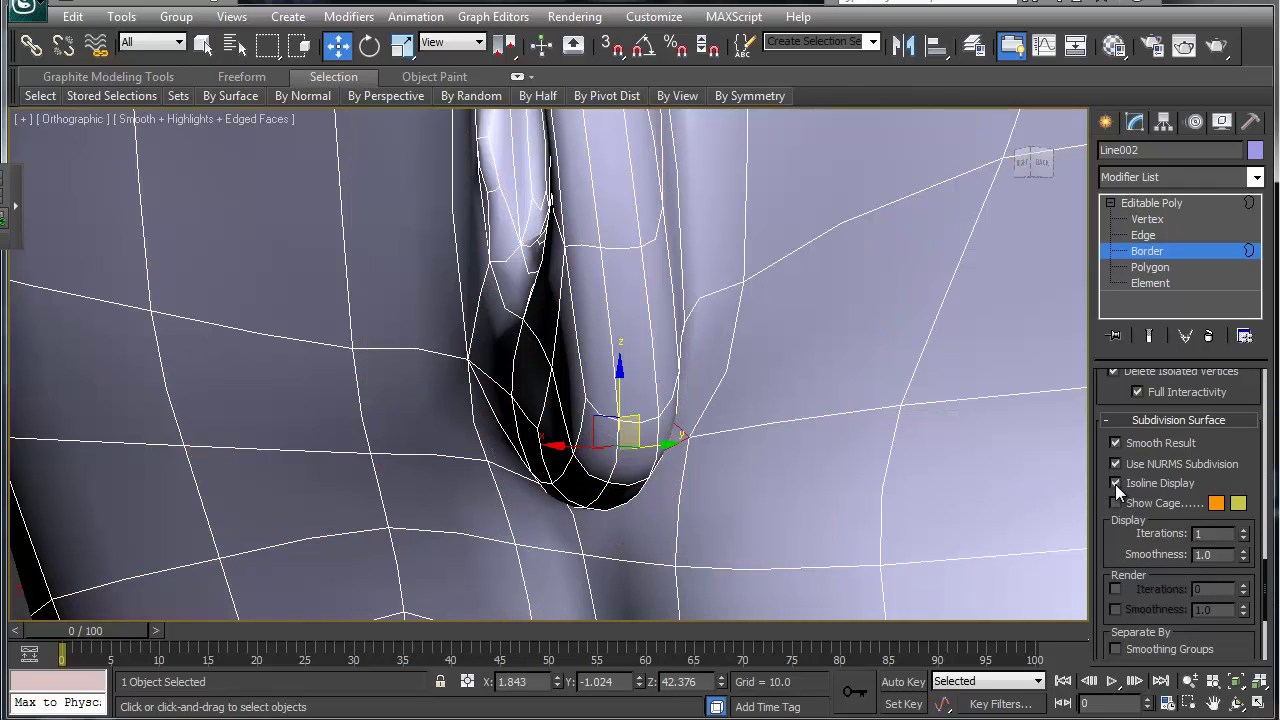
left_click(1115, 484)
Step: Examine the smoothed mesh behind the ear and around the remaining opening above it
middle_click_drag(786, 409, 732, 343)
middle_click_drag(732, 343, 705, 648, "alt")
middle_click_drag(609, 378, 637, 560)
scroll(629, 401, "down", 3)
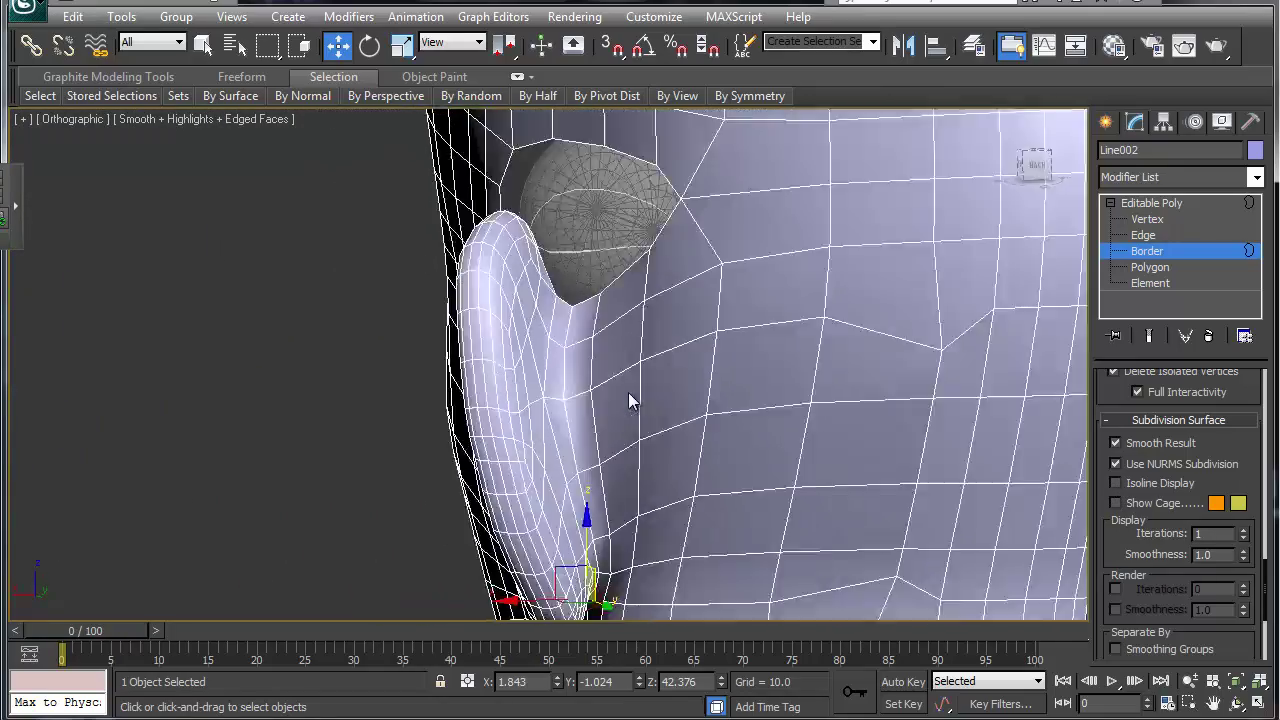
scroll(629, 400, "down", 2)
scroll(632, 330, "up", 3)
middle_click_drag(630, 316, 700, 548)
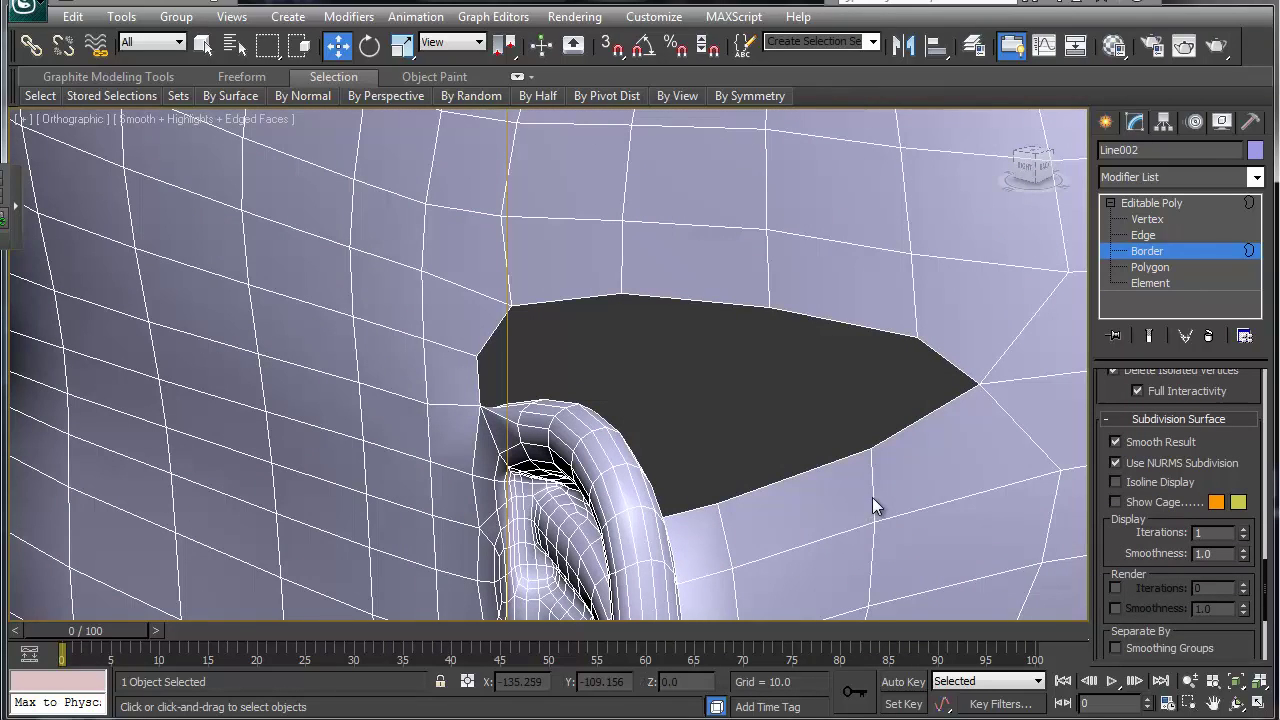
Step: Turn off NURMS subdivision and cut two diverging edges across the head polygon in front of the opening, ending on the opening's front edge
key("ctrl+BackSpace")
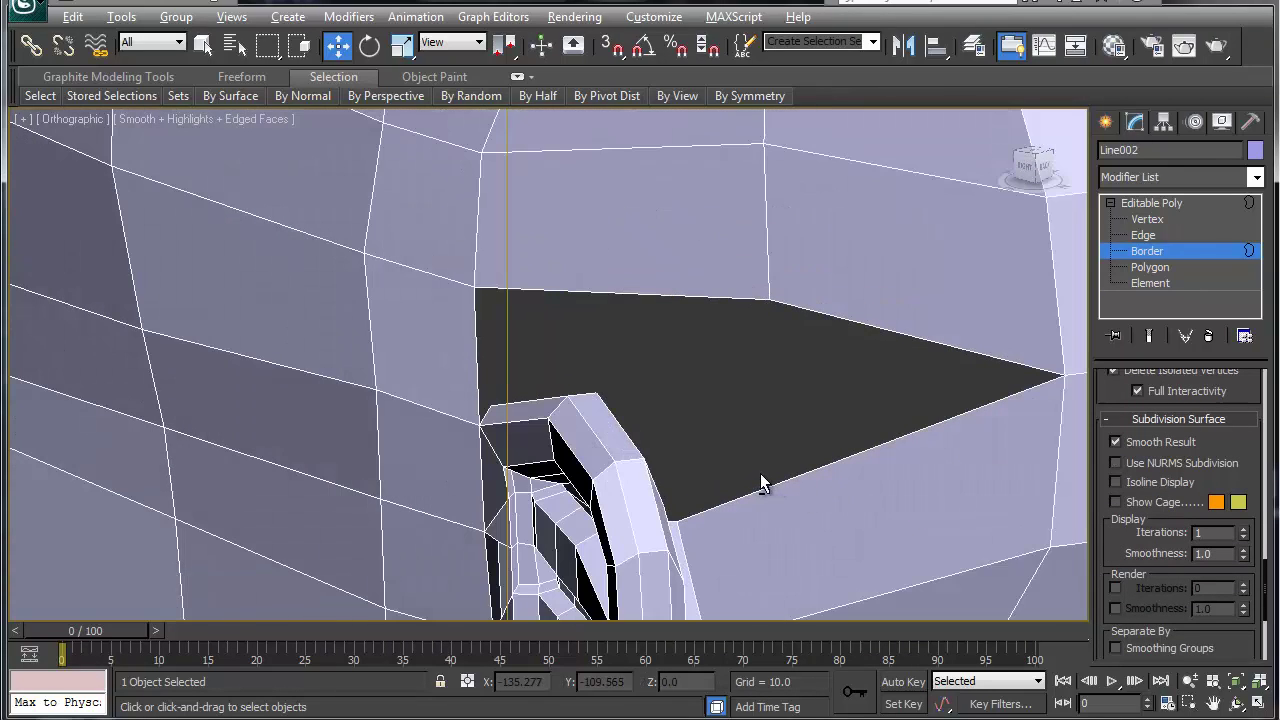
middle_click_drag(760, 483, 742, 516, "alt")
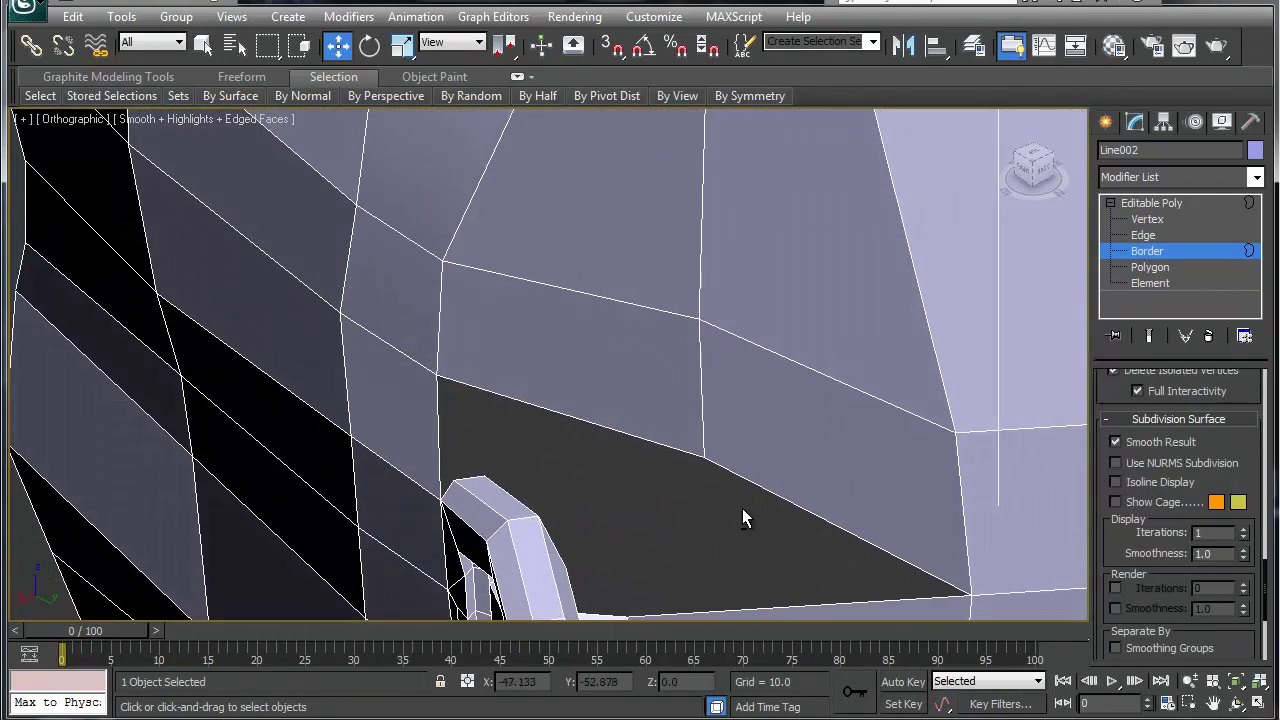
right_click(434, 457)
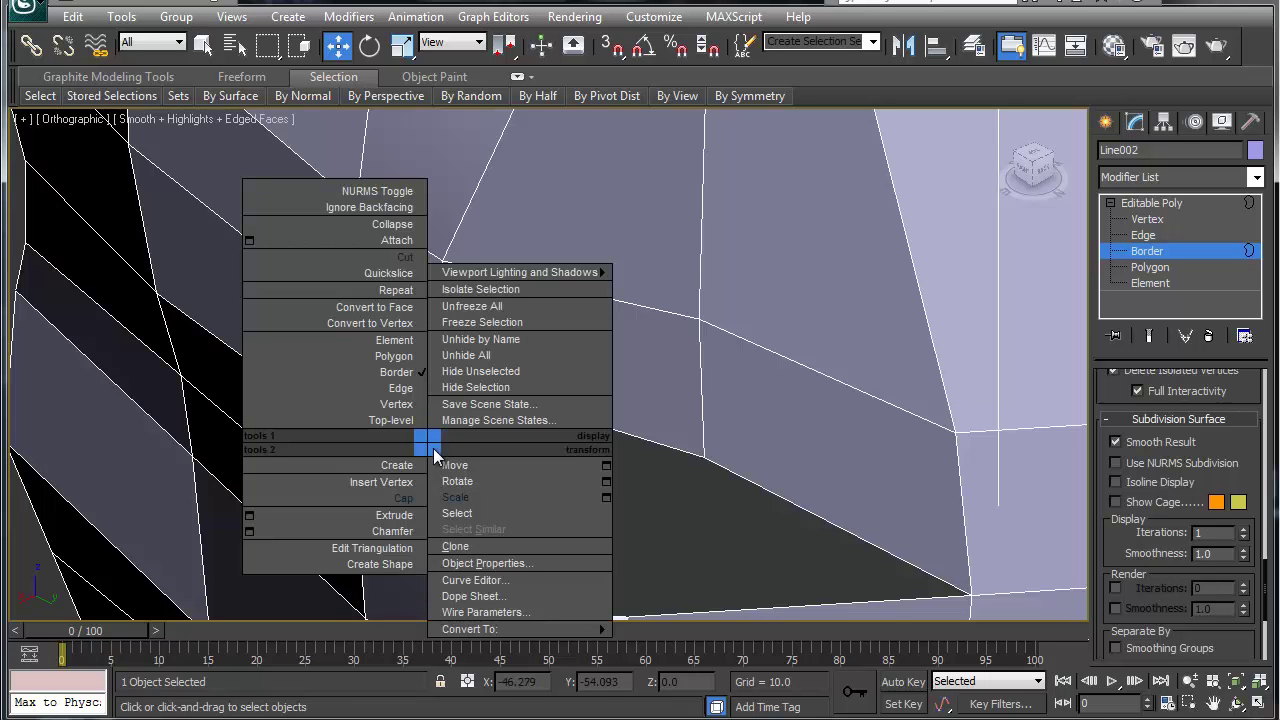
left_click(400, 278)
middle_click_drag(410, 492, 633, 158, "alt")
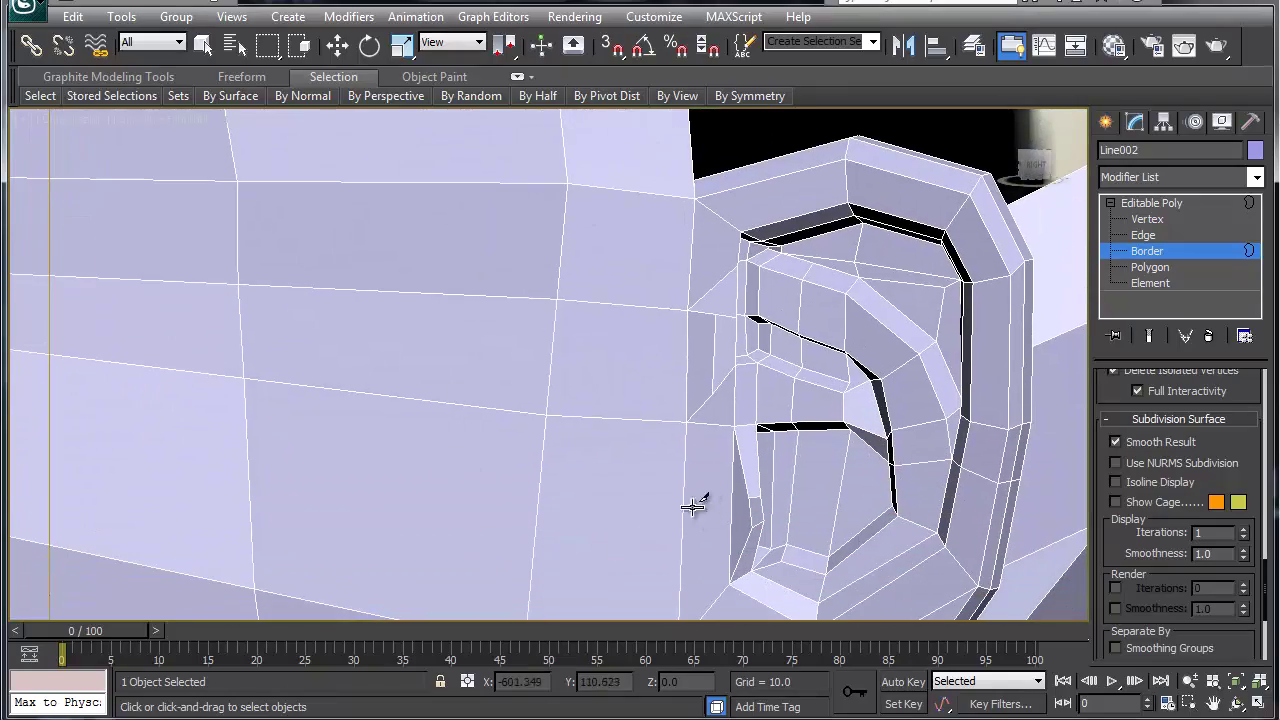
scroll(624, 459, "down", 9)
scroll(624, 459, "up", 7)
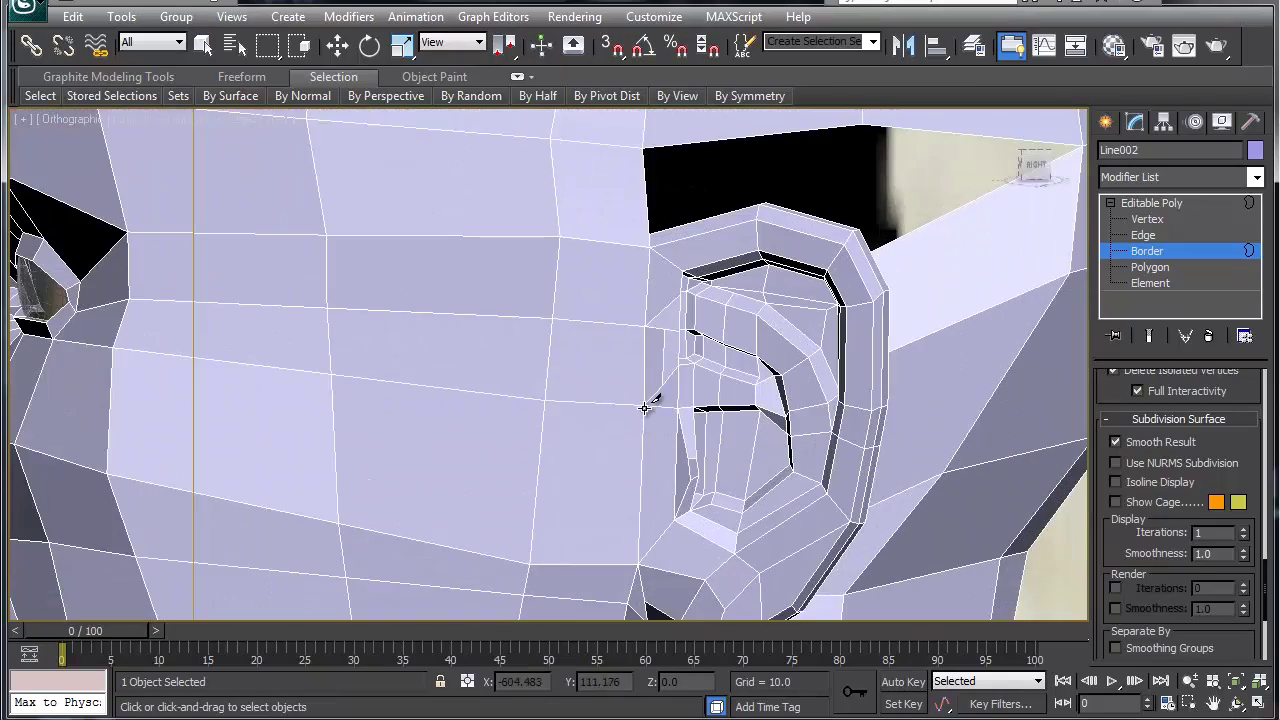
middle_click_drag(645, 408, 598, 474, "alt")
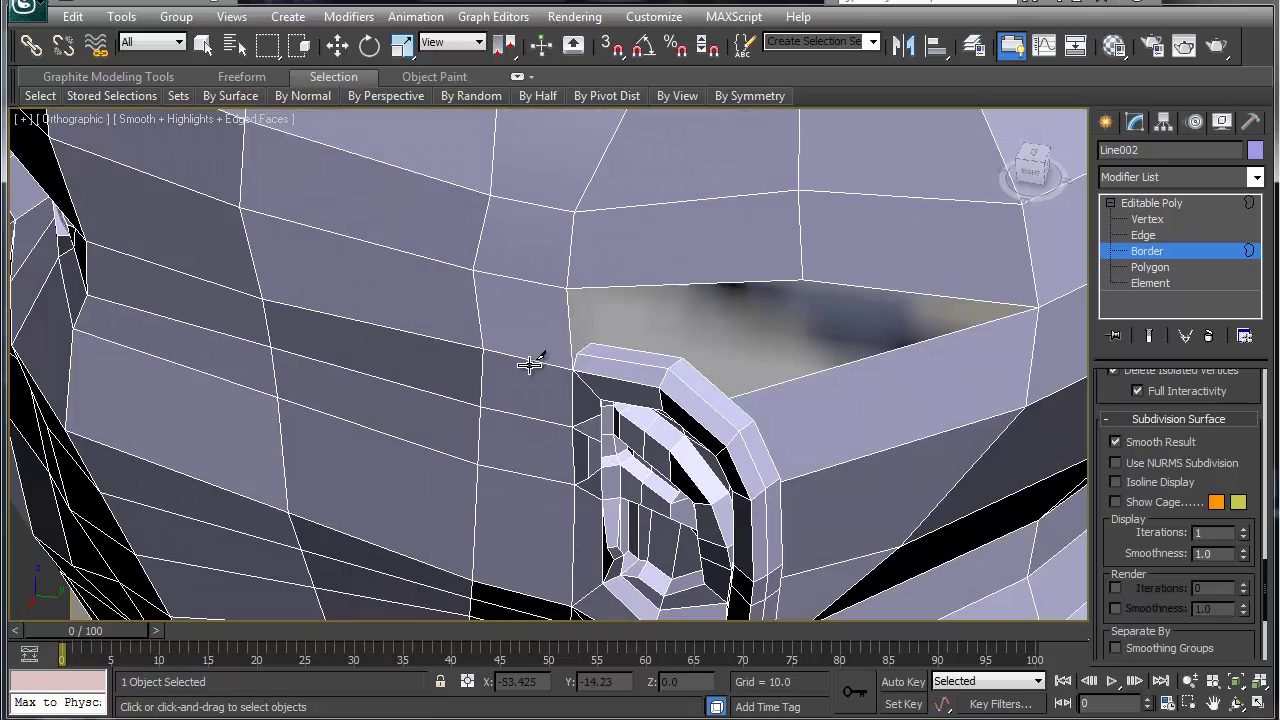
scroll(529, 364, "down", 4)
scroll(525, 408, "up", 3)
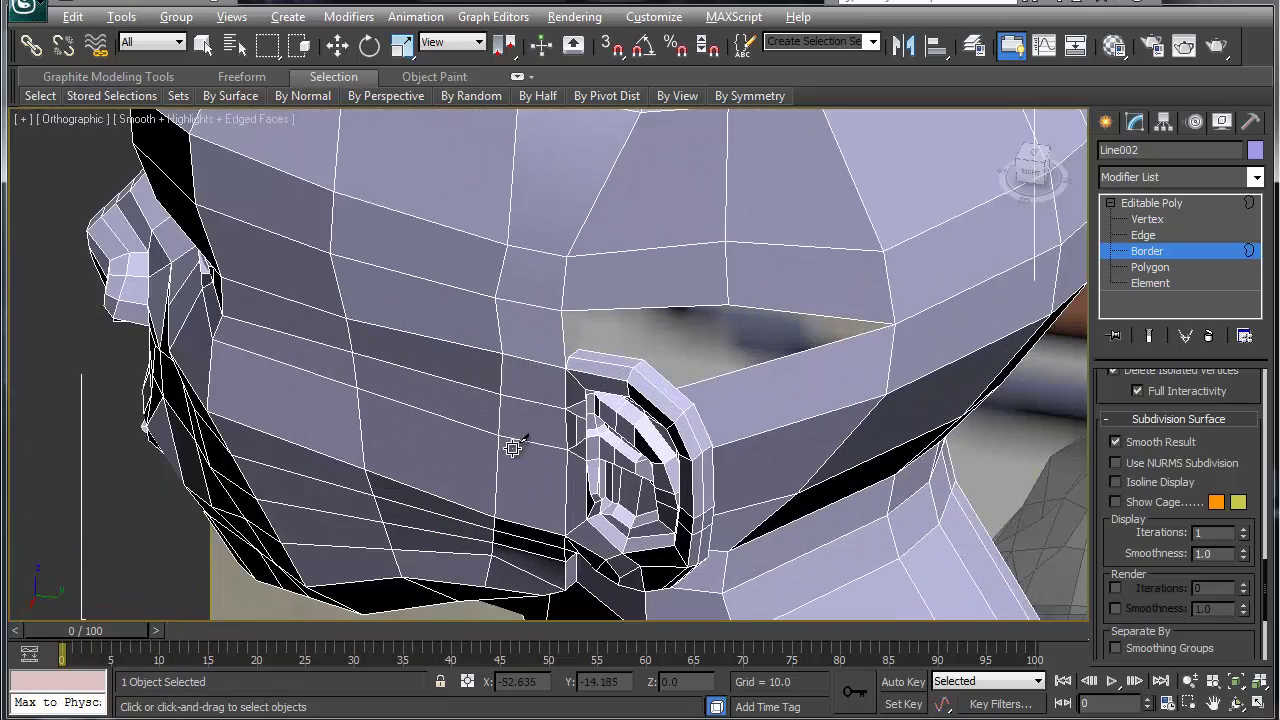
middle_click_drag(512, 448, 572, 383, "alt")
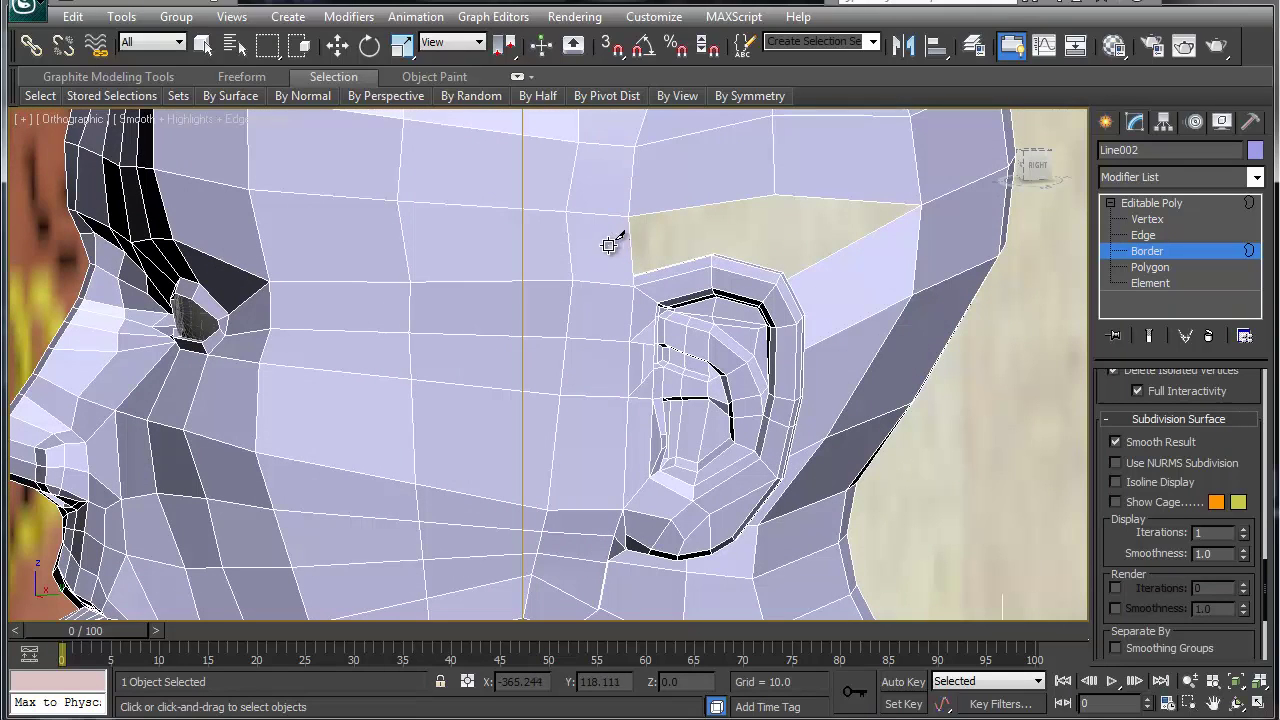
left_click(569, 254)
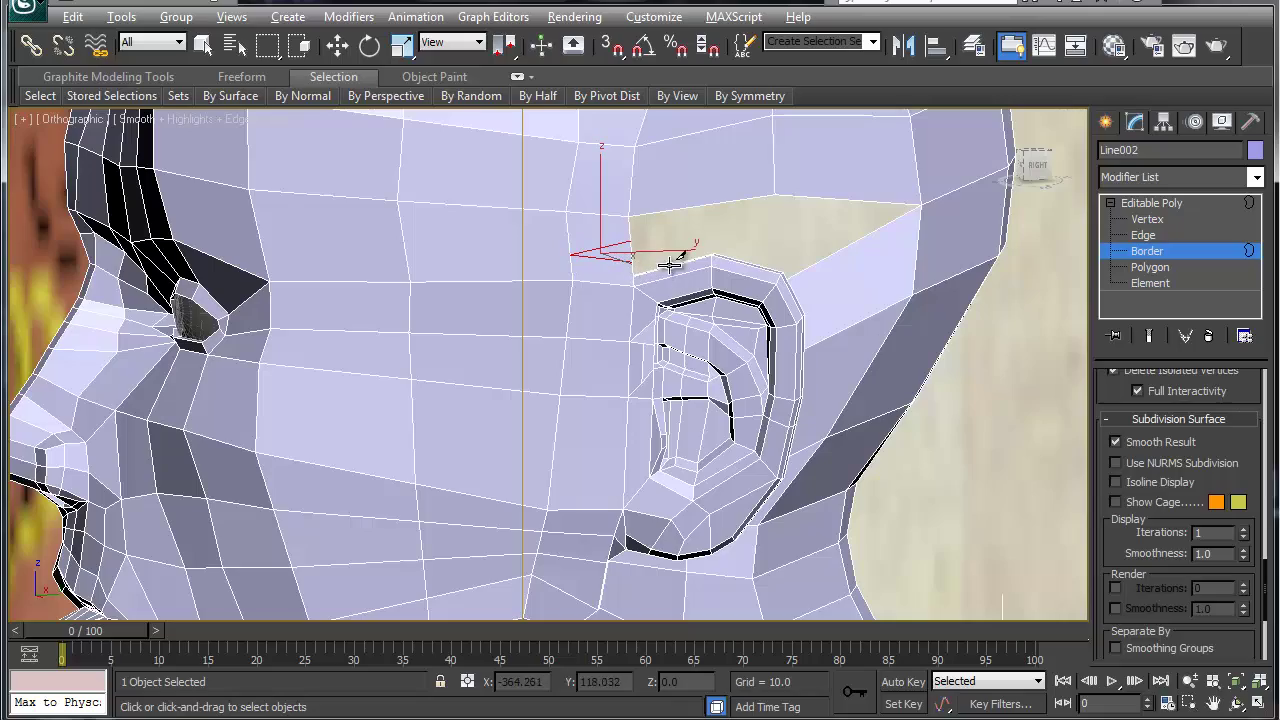
middle_click_drag(670, 263, 582, 322, "alt")
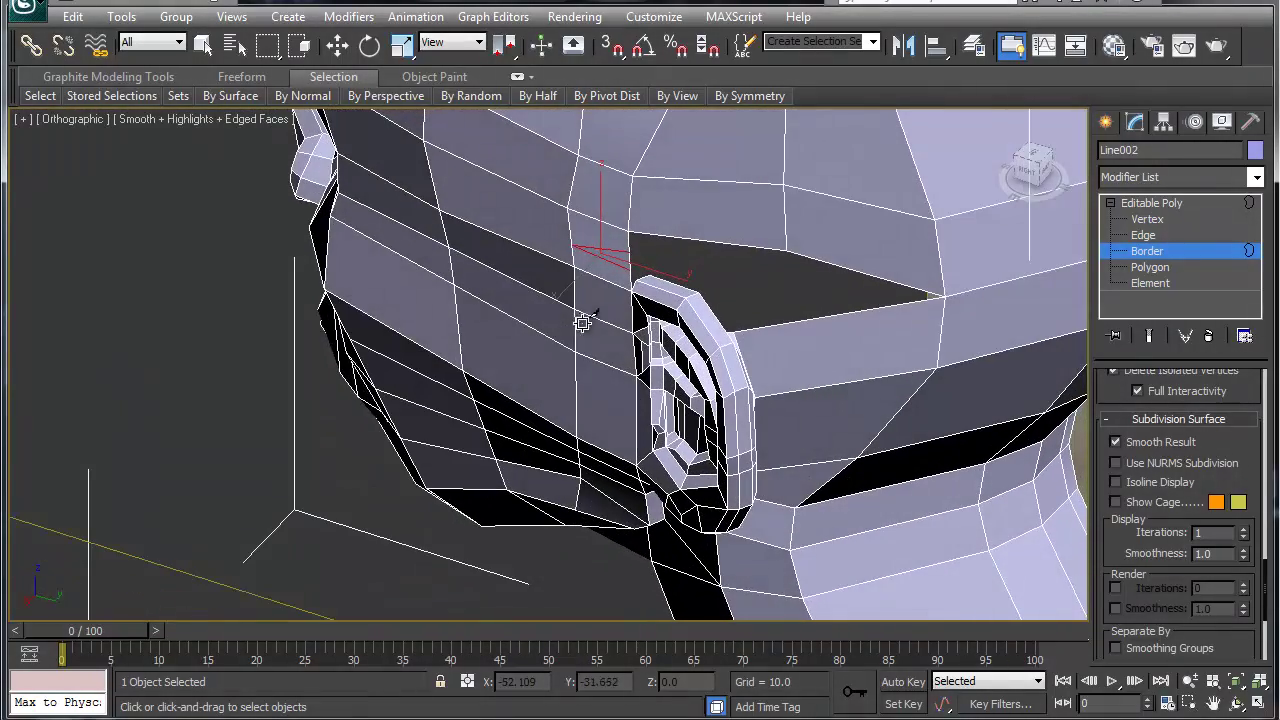
Step: Merge the lower new cut vertex with the neighbouring upper ear-rim vertex and lower the merged vertex by about 0.036
key("w")
scroll(629, 311, "up", 5)
middle_click_drag(671, 306, 530, 606)
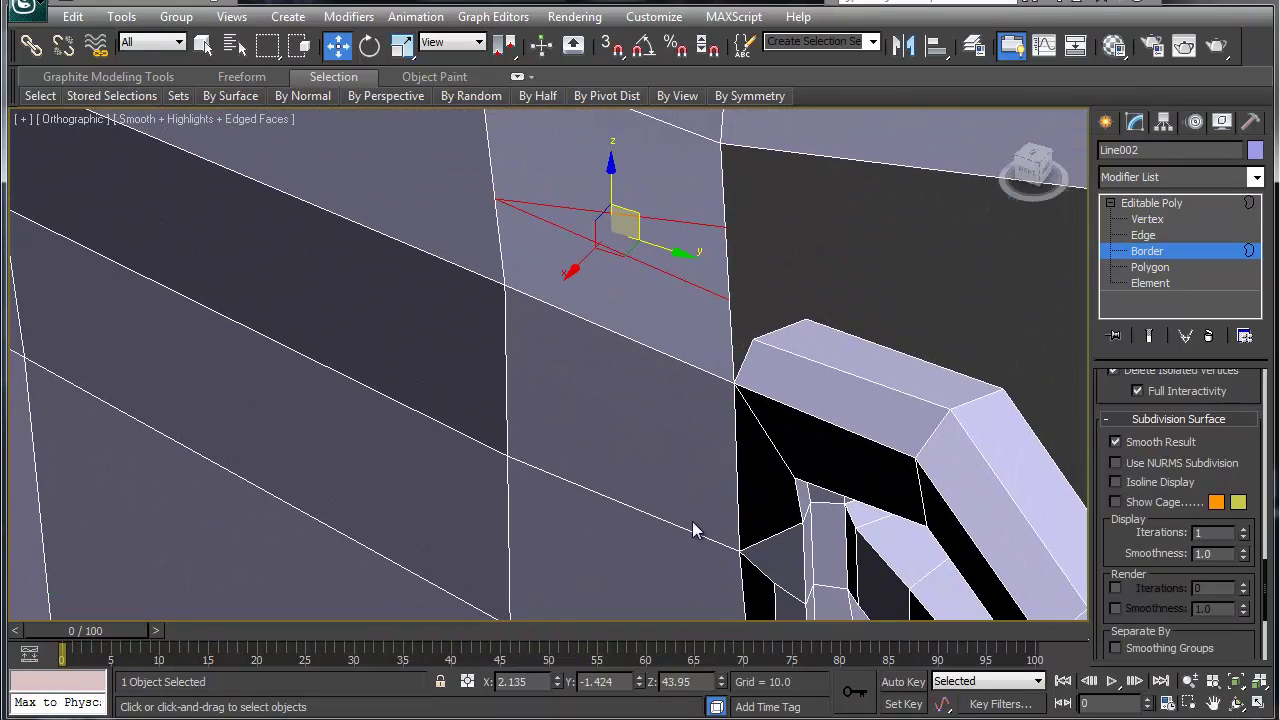
key("1")
left_click(729, 304)
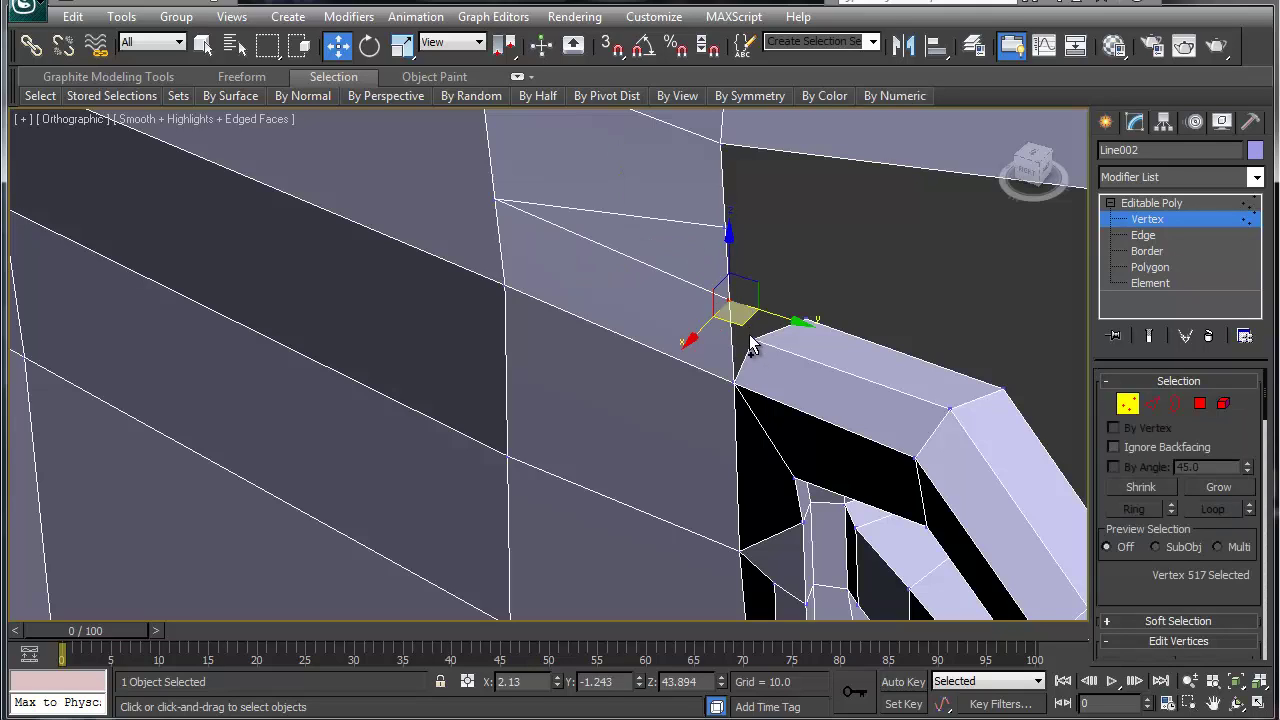
left_click(743, 324)
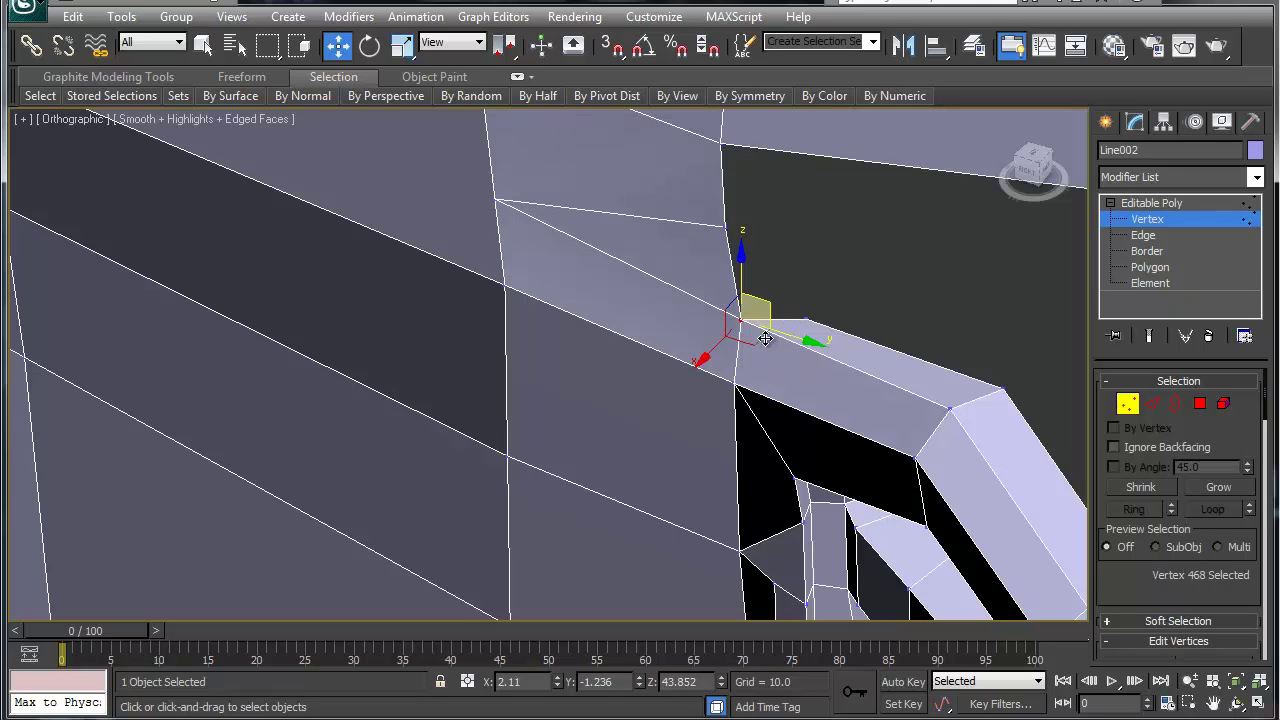
left_click_drag(737, 275, 737, 298)
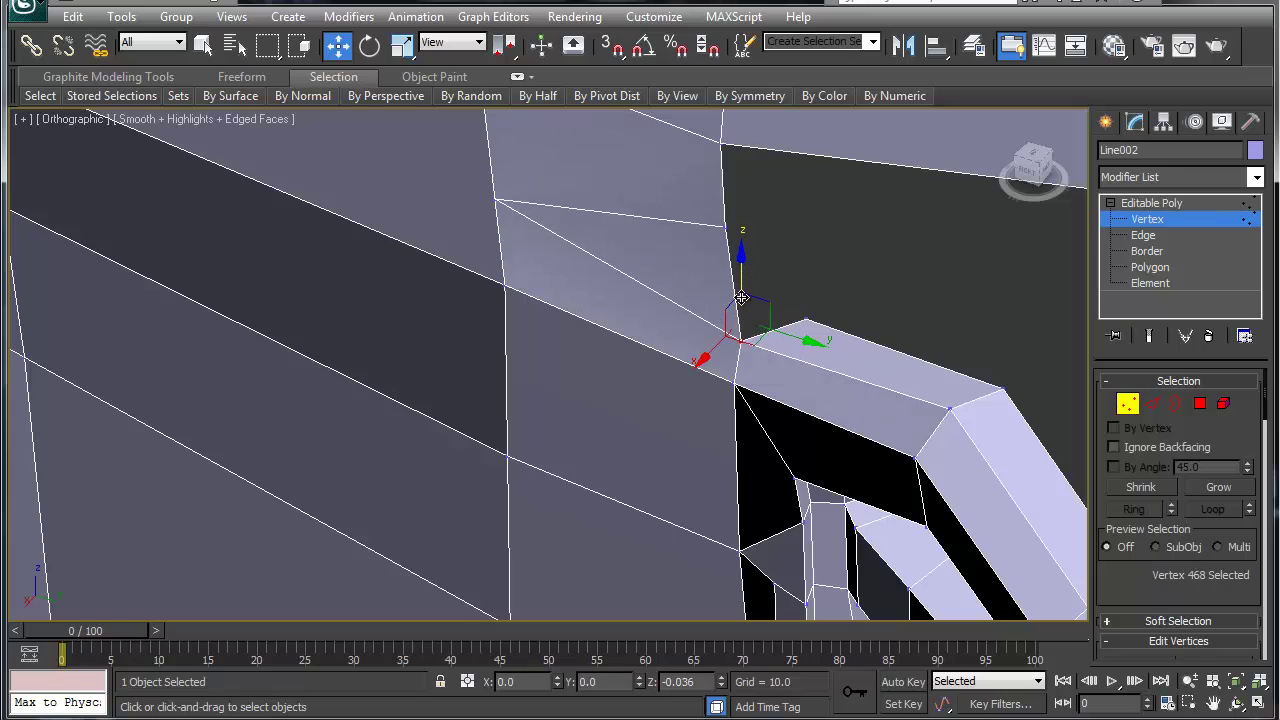
Step: Move the upper new cut vertex to about X 2.061, Z 43.904 and merge it with the next ear-rim vertex
left_click(721, 227)
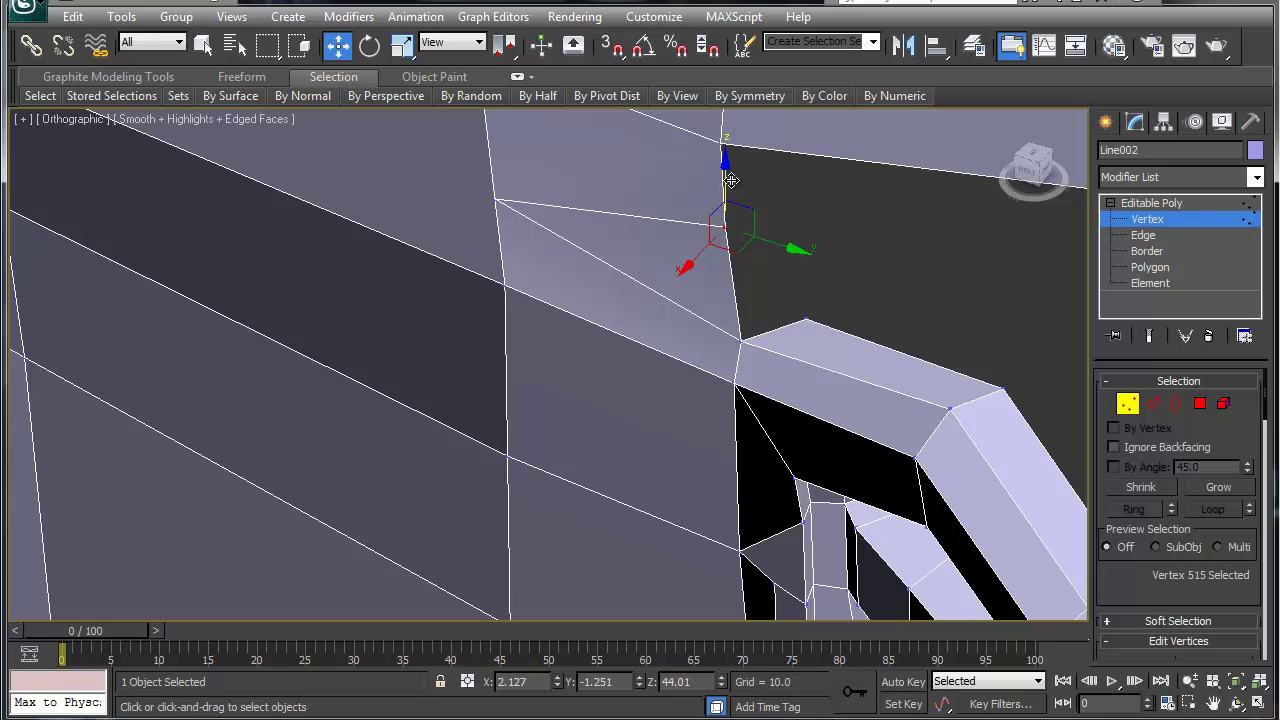
left_click_drag(731, 180, 713, 285)
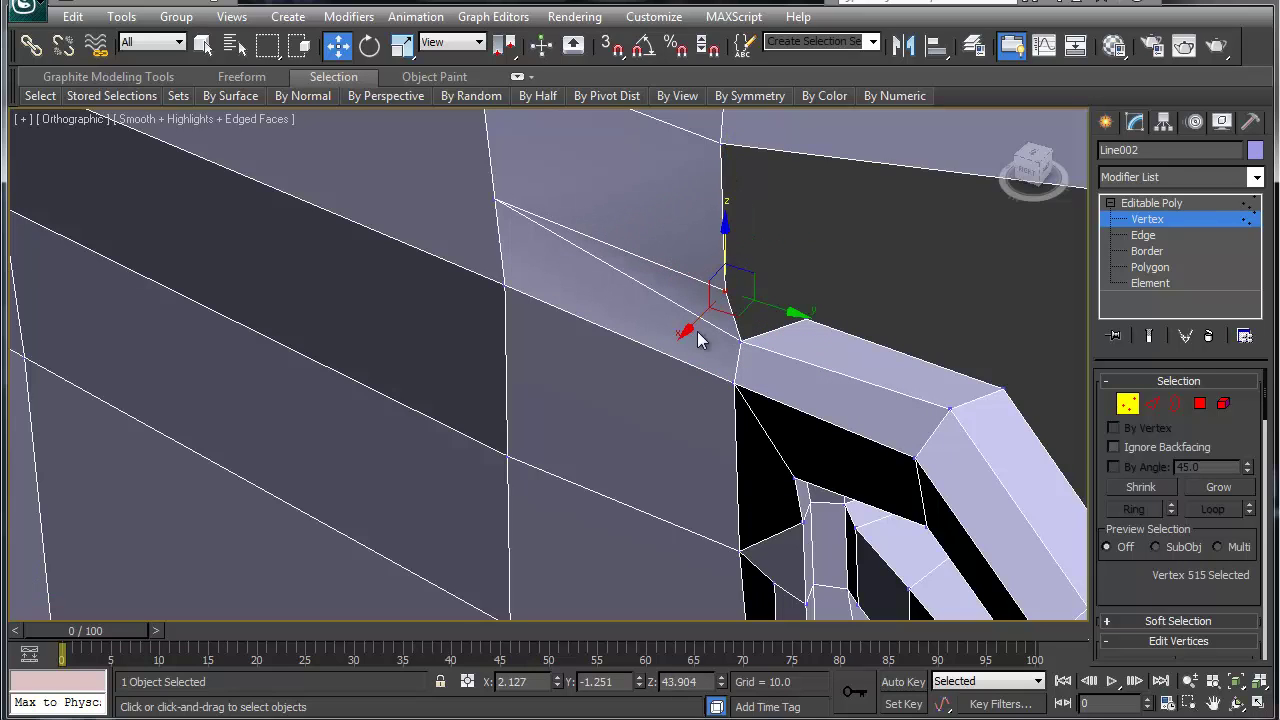
left_click_drag(698, 340, 808, 336)
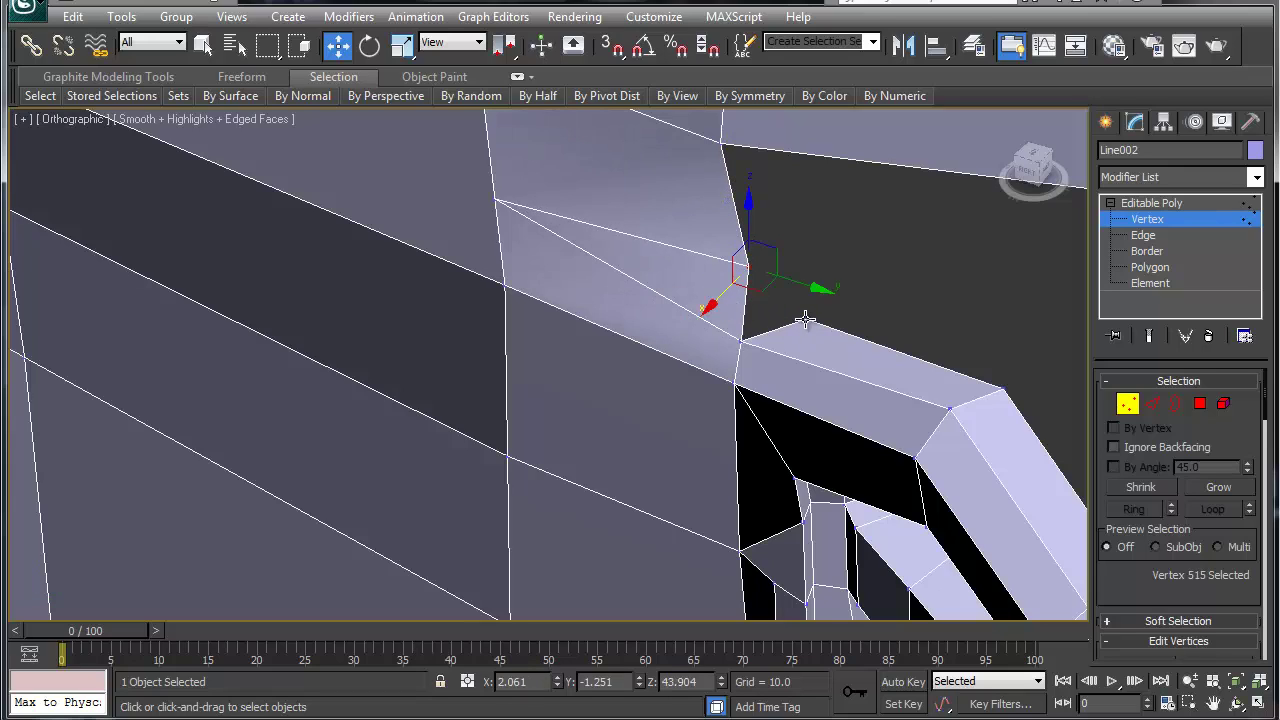
left_click(805, 320)
Step: Bridge the short edge behind the ear to the head edge on the far side of the opening
middle_click_drag(828, 325, 721, 281, "alt")
scroll(782, 346, "down", 3)
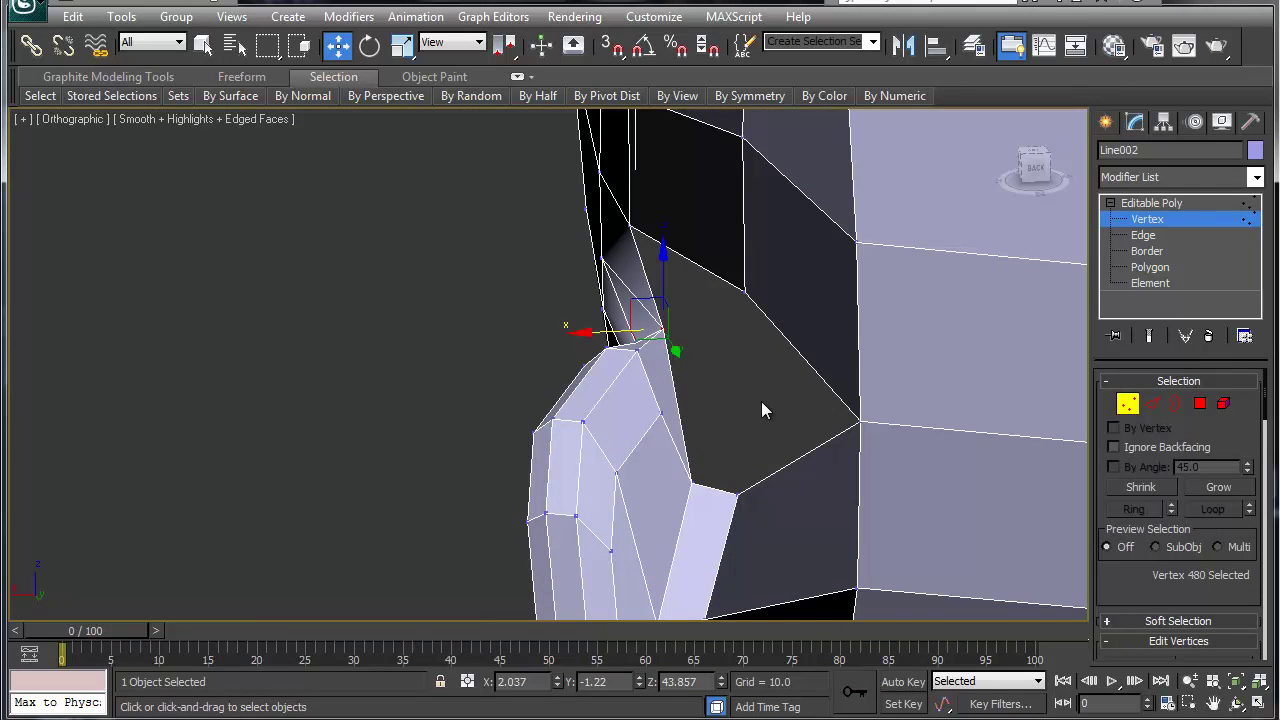
middle_click_drag(761, 403, 703, 452, "alt")
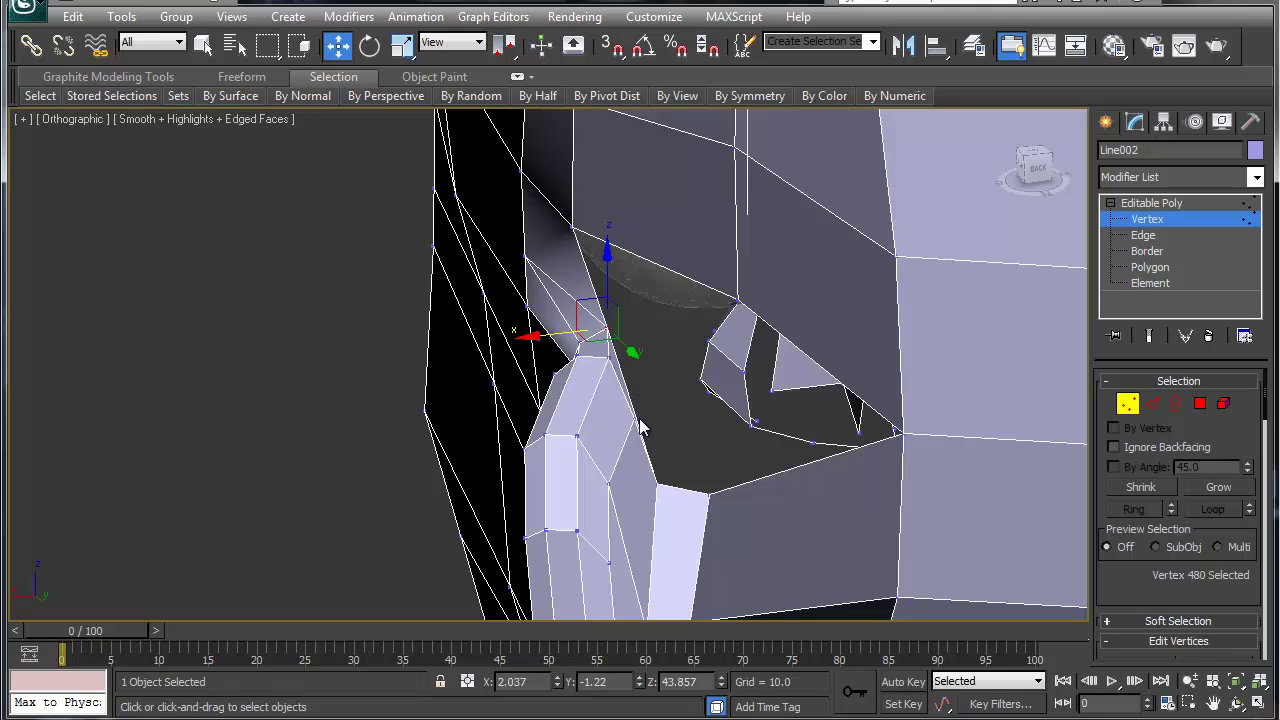
key("2")
left_click(681, 493)
right_click(668, 484)
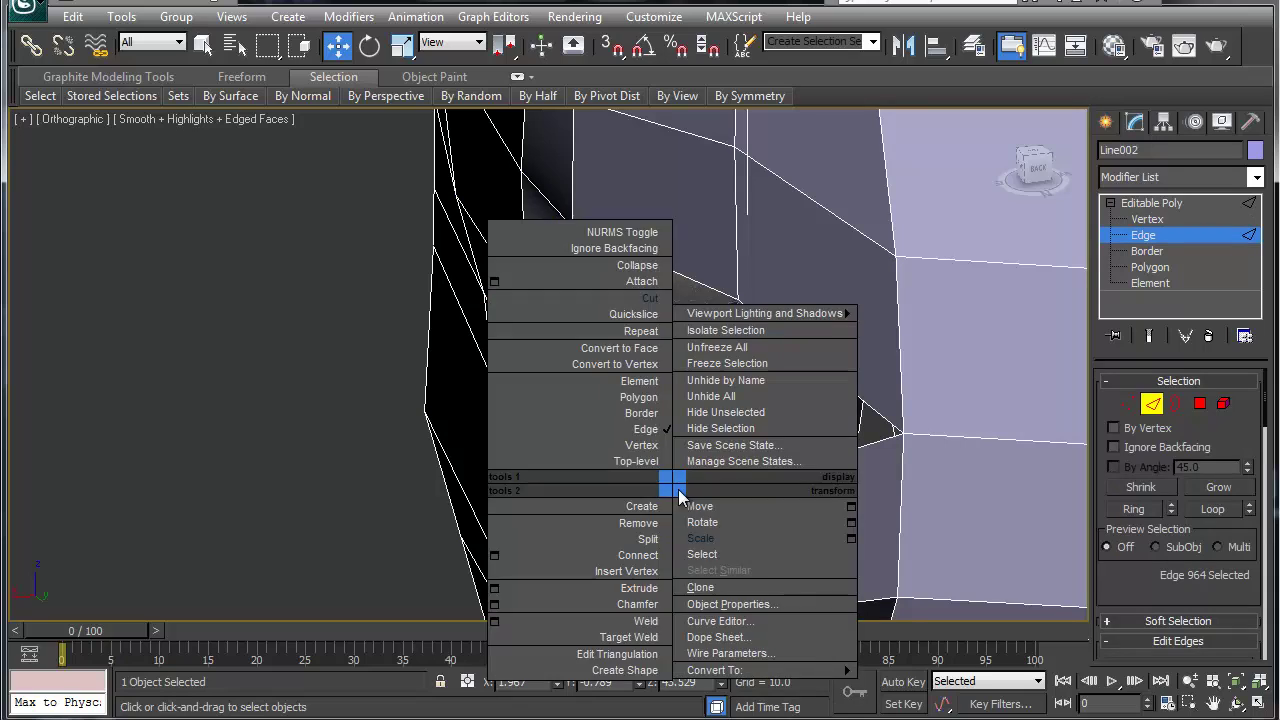
left_click(625, 537)
scroll(1088, 591, "down", 5)
left_click(1131, 586)
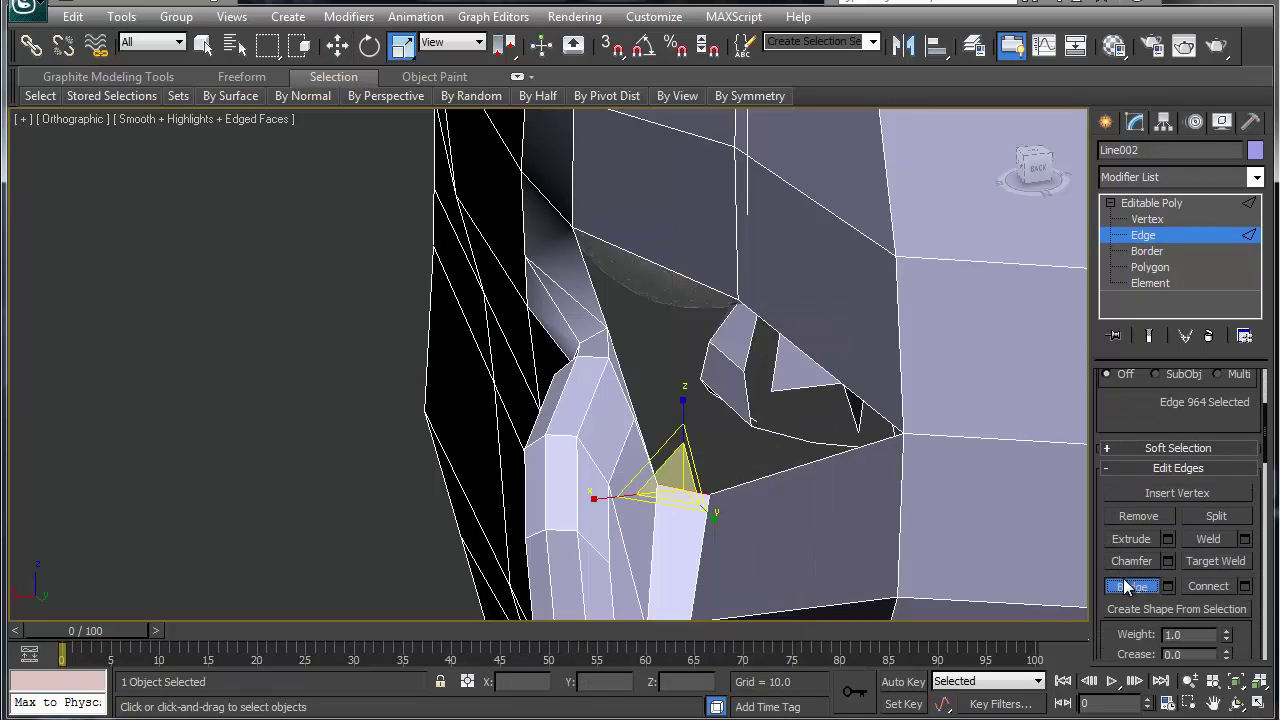
left_click(687, 489)
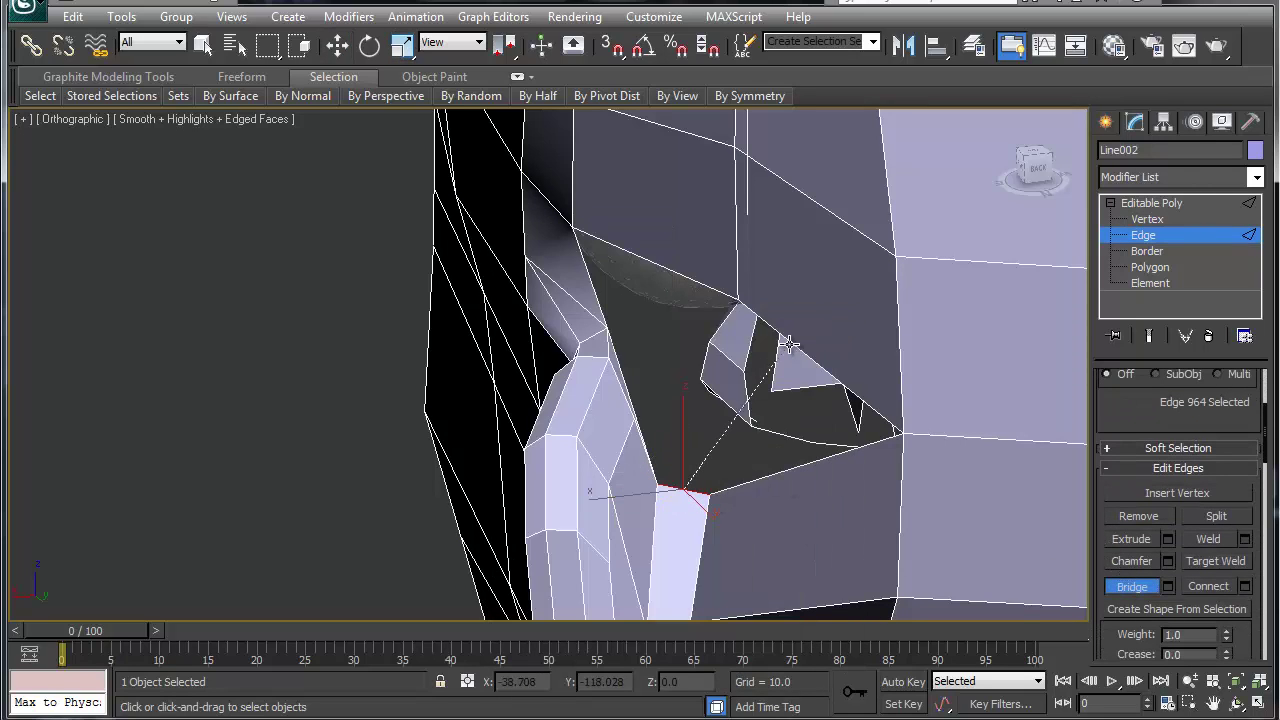
left_click(788, 352)
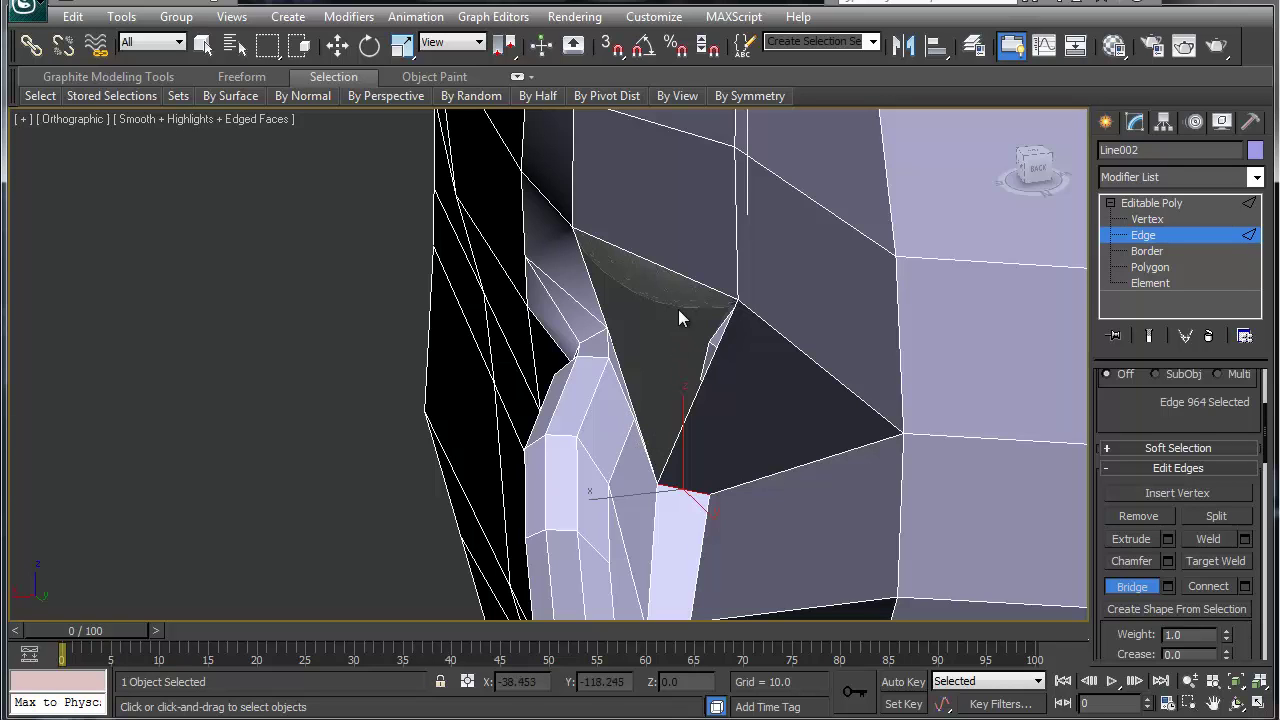
Step: Bridge the remaining gap between the ear's back edge and the head to close the opening
middle_click_drag(666, 399, 661, 362, "alt")
left_click(655, 424)
scroll(655, 350, "down", 4)
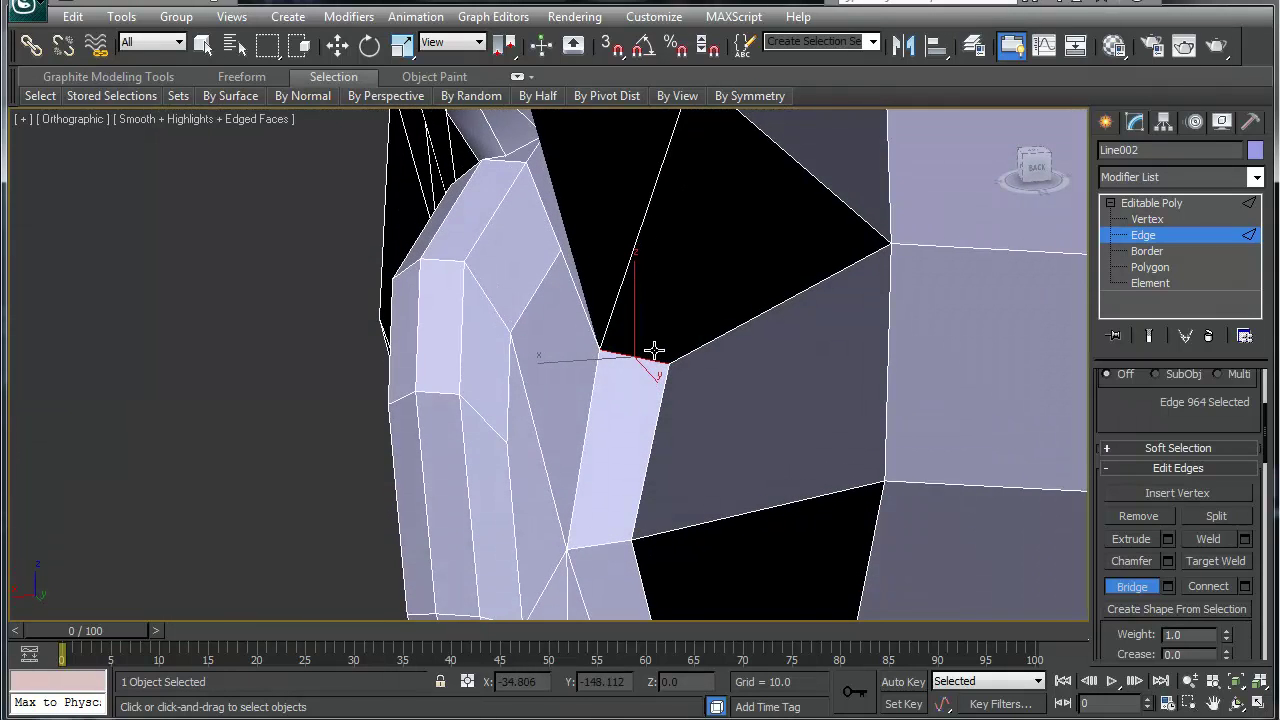
scroll(654, 350, "down", 1)
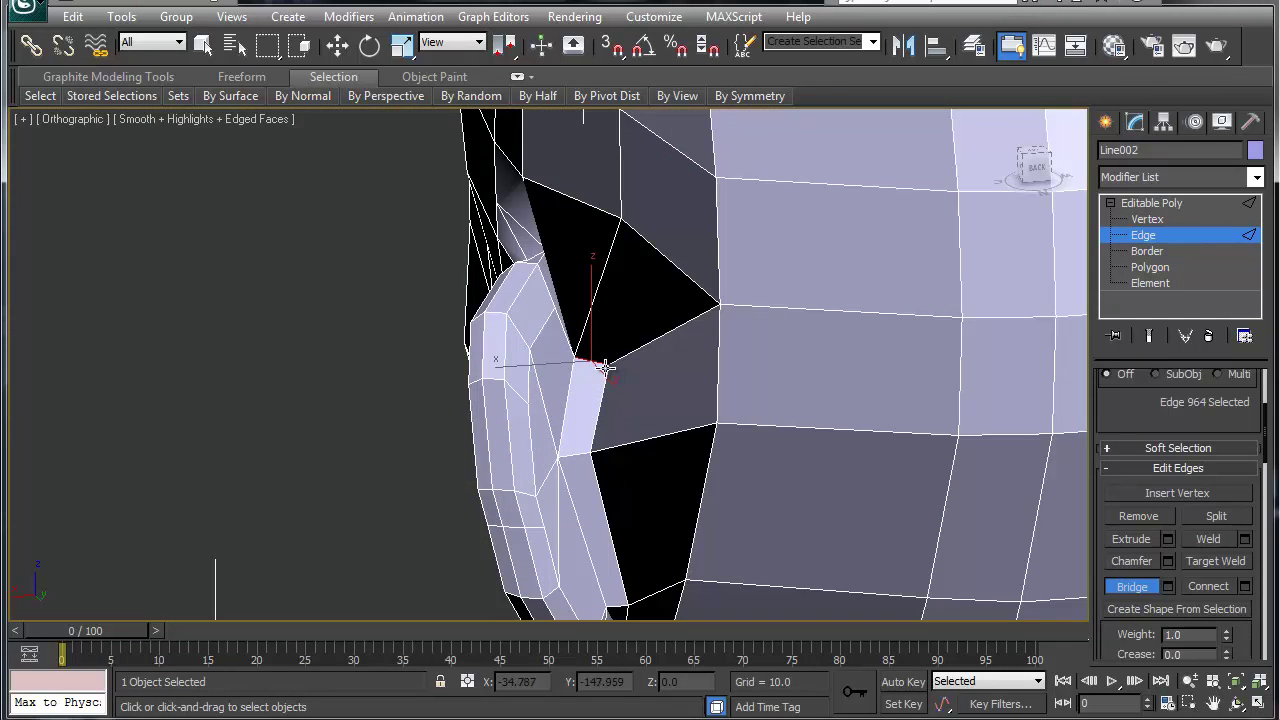
Step: Raise the ear-side vertex at the lower end of the new bridge, and move its head-side neighbour outward to about X 2.019
mouse_move(597, 378)
middle_mouse_down("alt")
mouse_move(569, 380)
mouse_move(591, 383)
middle_mouse_up("alt")
key("1")
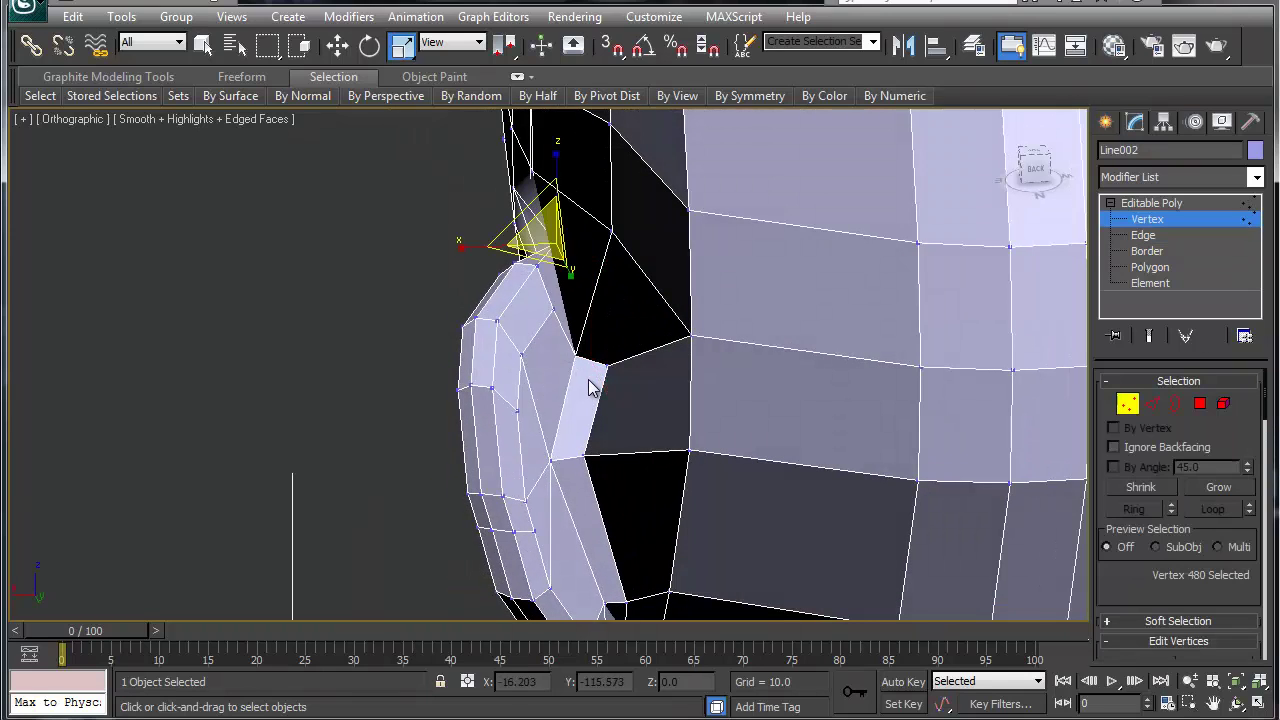
left_click(575, 355)
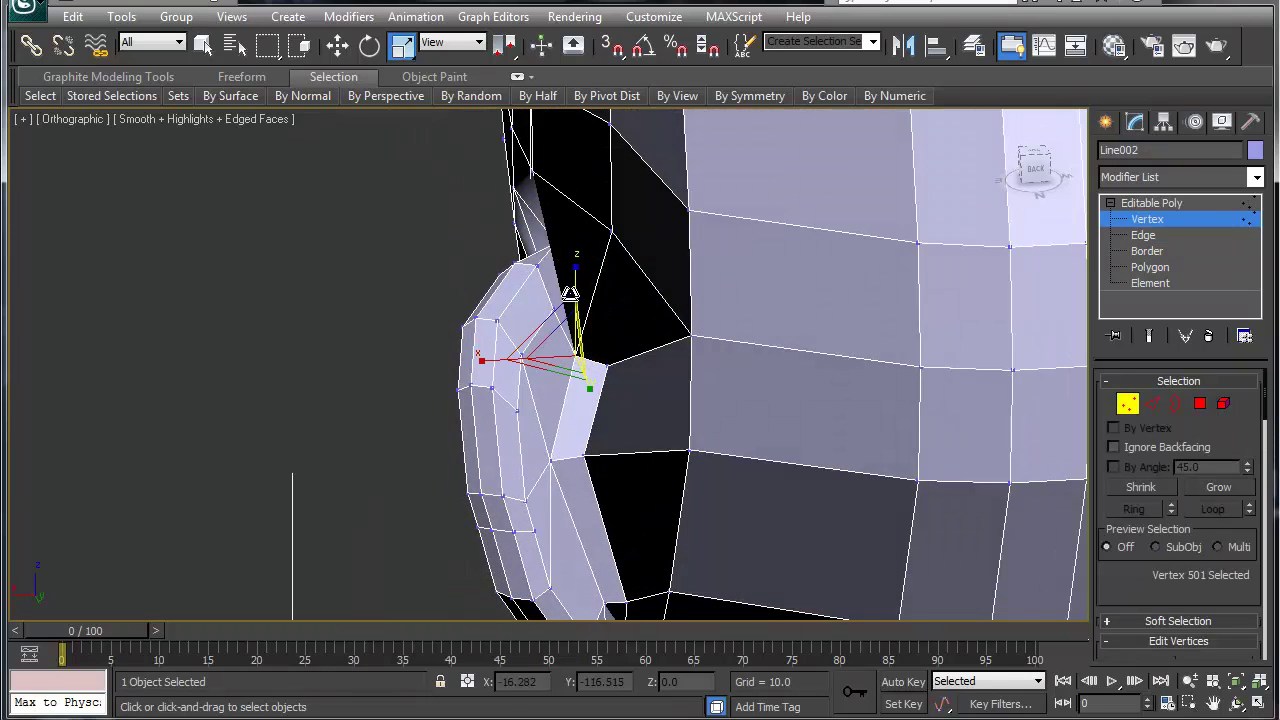
key("w")
left_click_drag(575, 297, 564, 235)
left_click(608, 366)
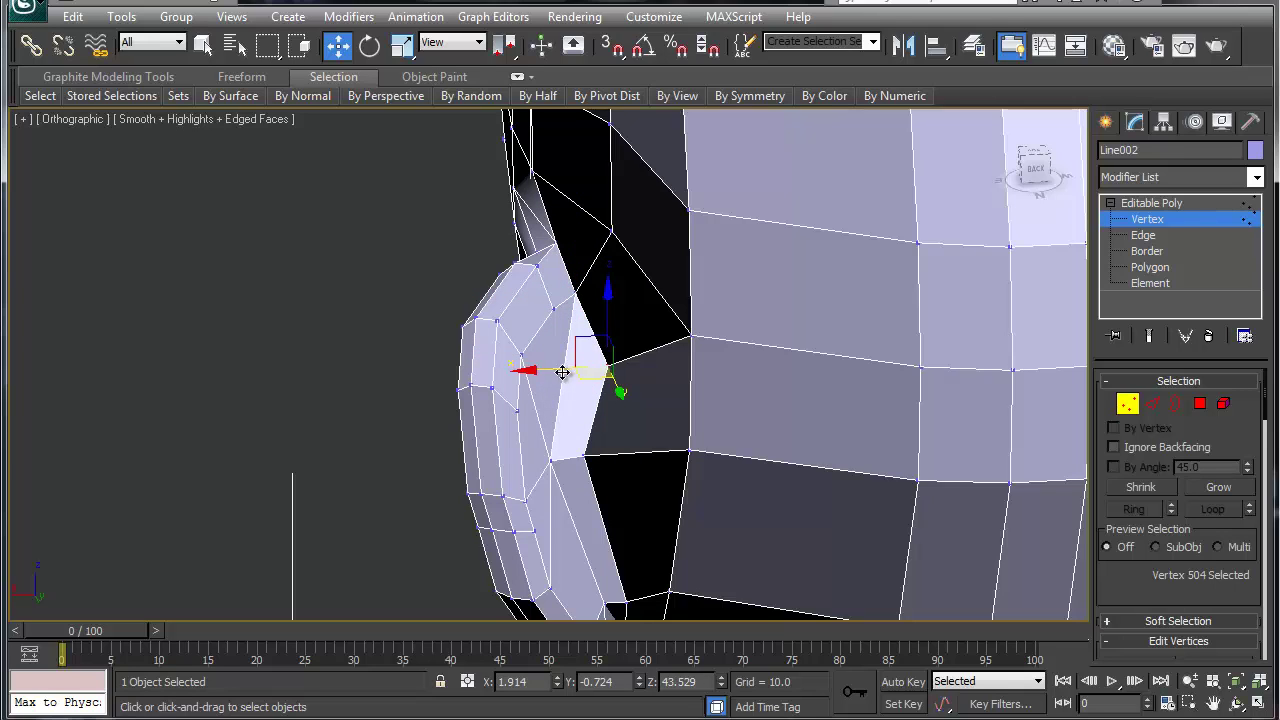
left_click_drag(557, 370, 530, 370)
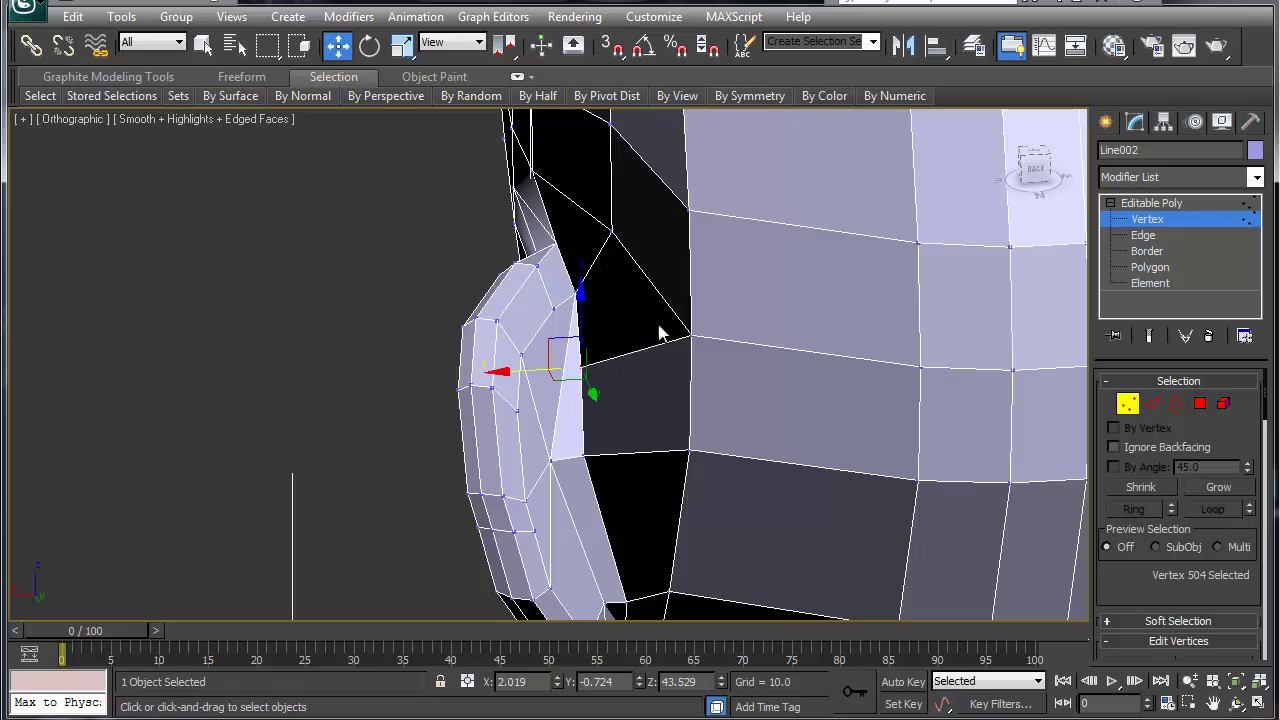
Step: Raise the merged vertex just above the front of the ear's upper rim to about Z 43.874
scroll(612, 375, "down", 5)
middle_click_drag(582, 411, 691, 377, "alt")
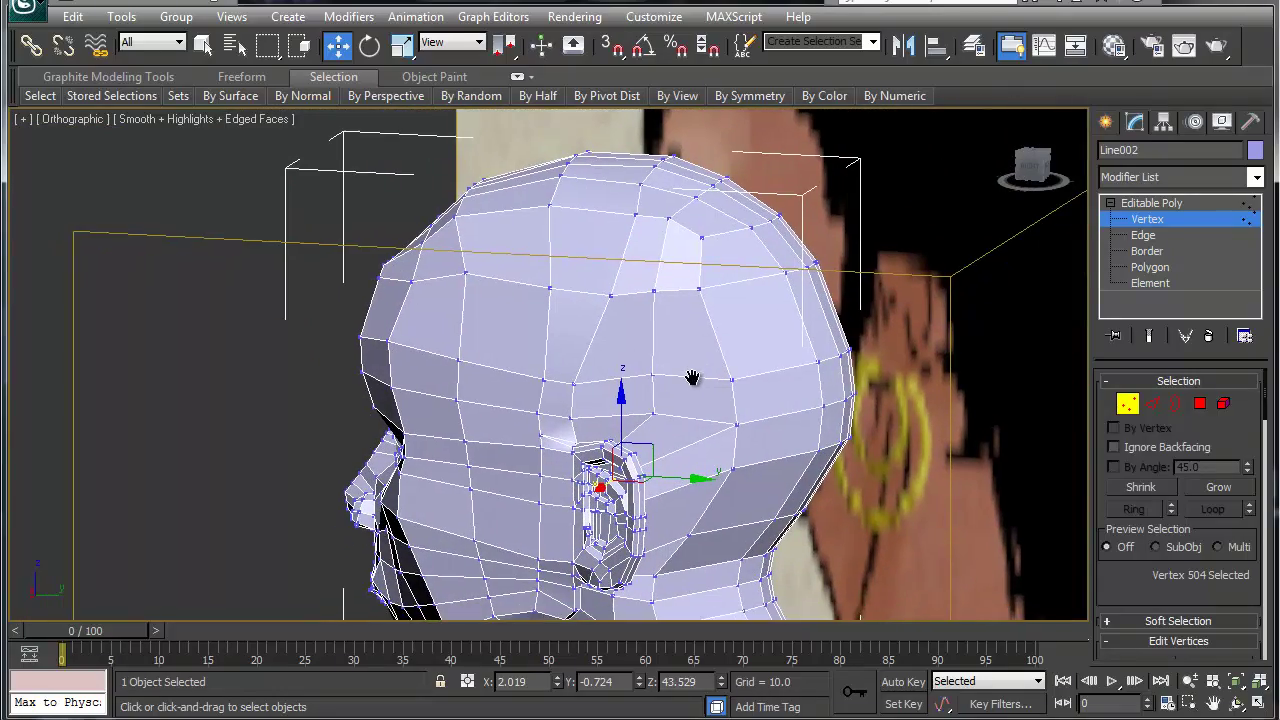
middle_click_drag(648, 474, 722, 482, "alt")
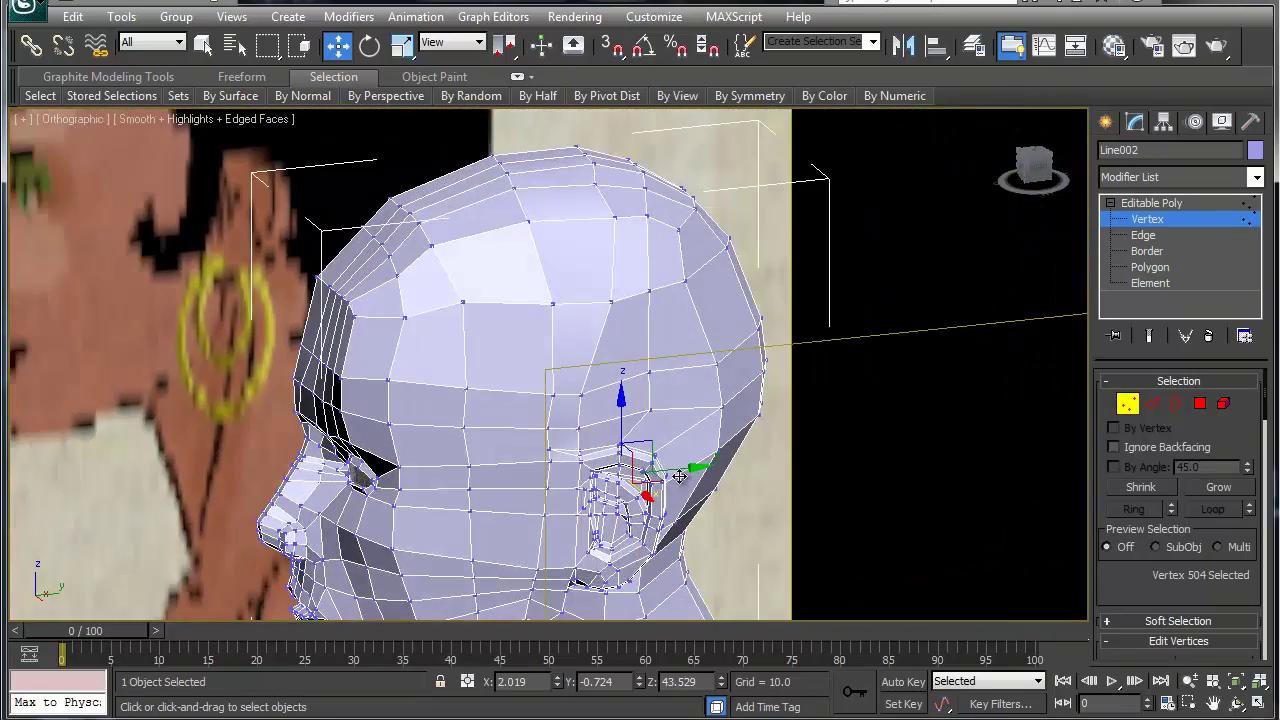
scroll(608, 470, "up", 2)
scroll(606, 462, "up", 2)
middle_click_drag(556, 512, 591, 376)
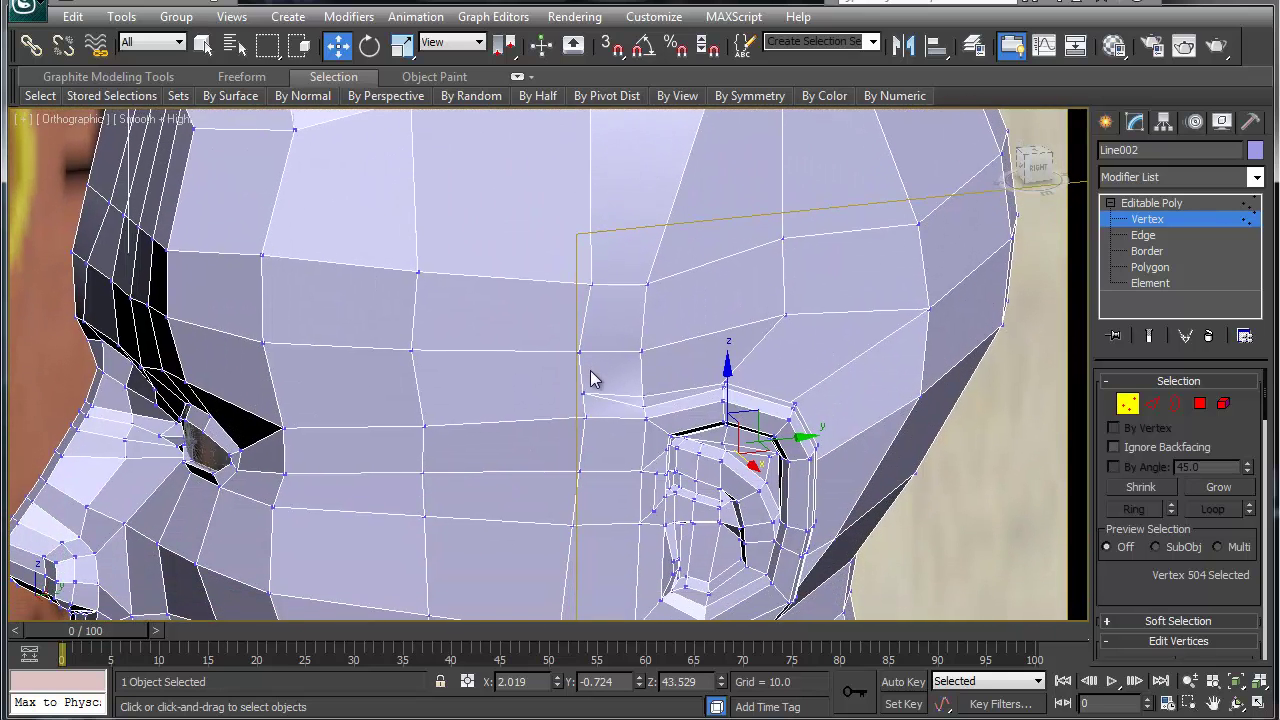
scroll(603, 413, "up", 2)
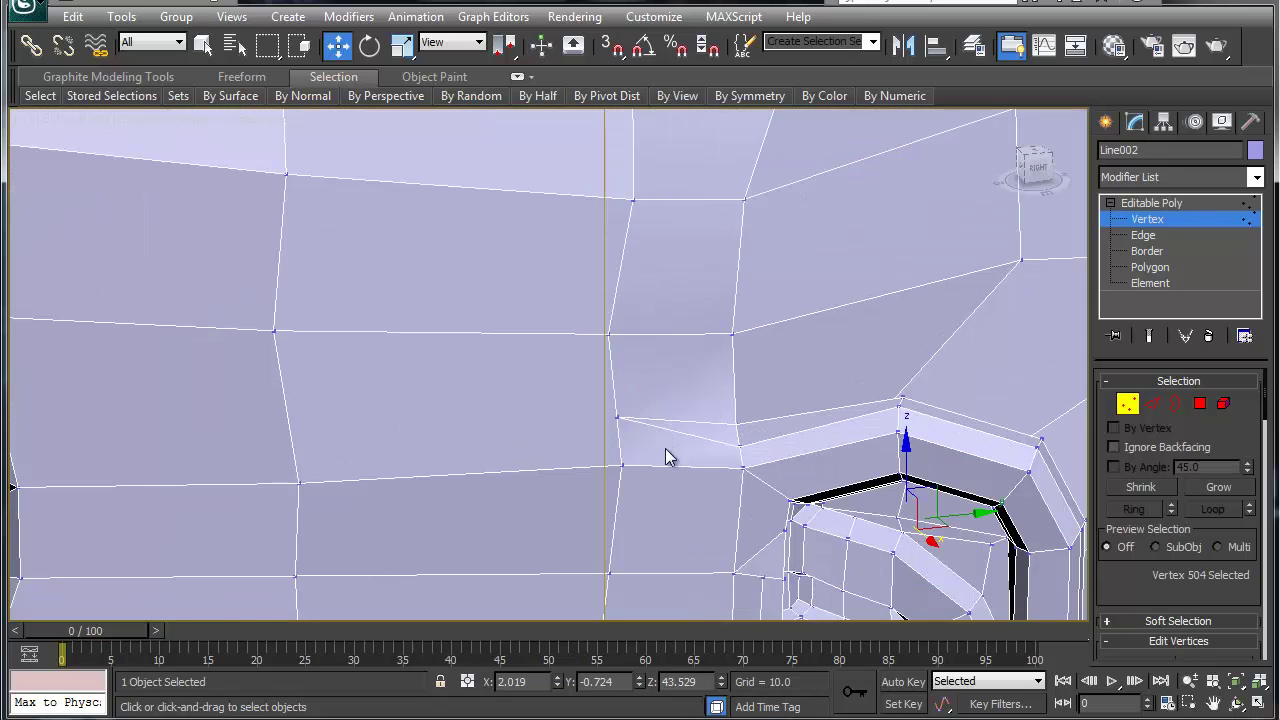
middle_click_drag(664, 450, 641, 413)
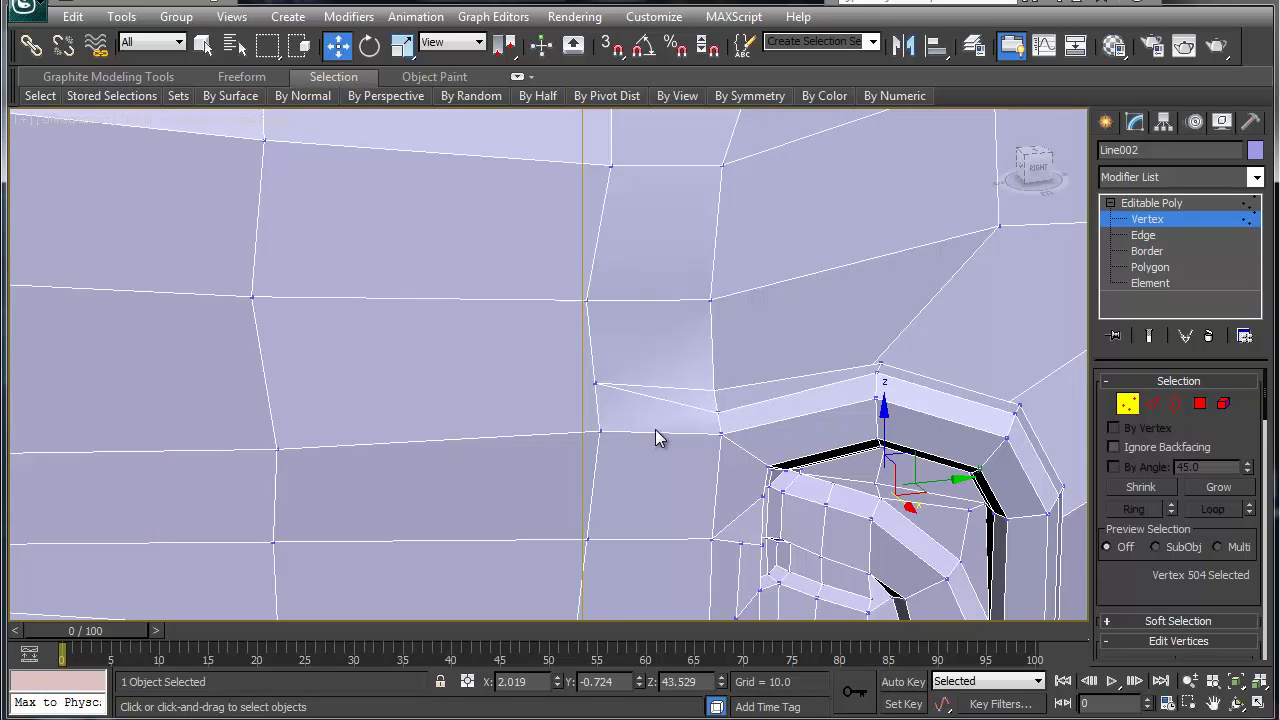
left_click(715, 405)
left_click_drag(715, 340, 714, 329)
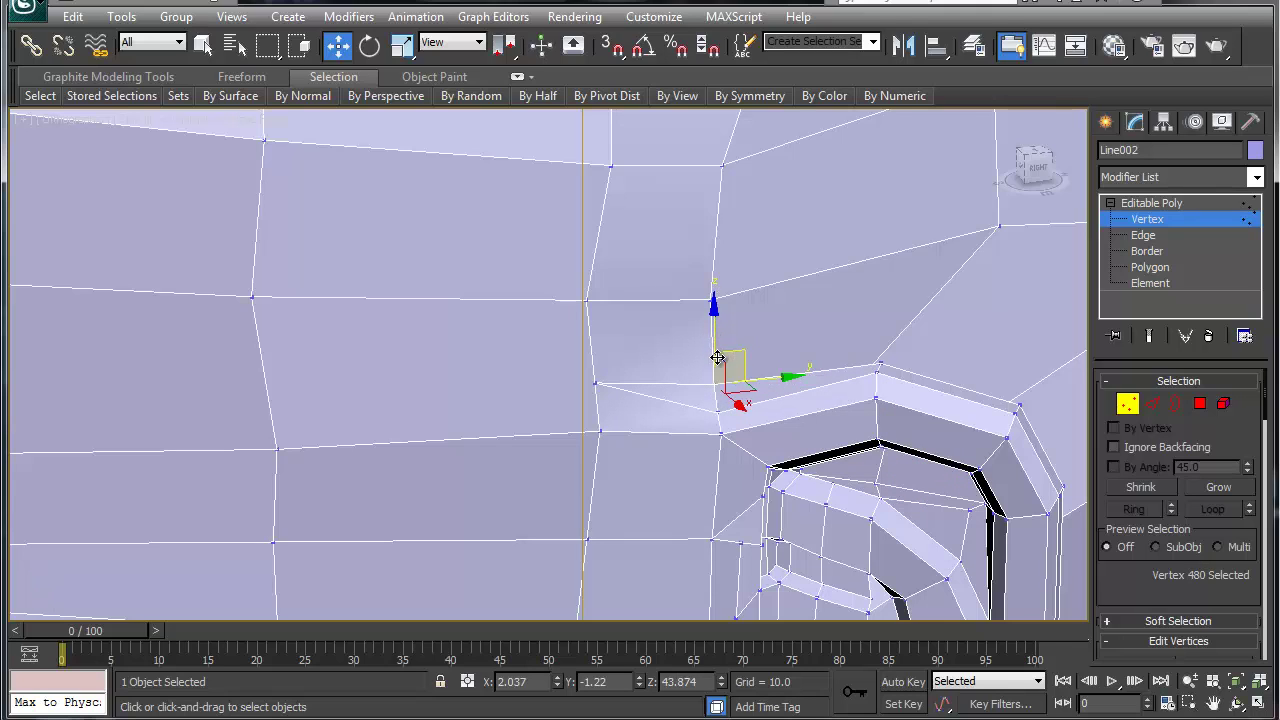
Step: Cut a vertical edge line down the head just in front of the ear, ending on the short edge at the front of the lobe
right_click(620, 405)
left_click(580, 218)
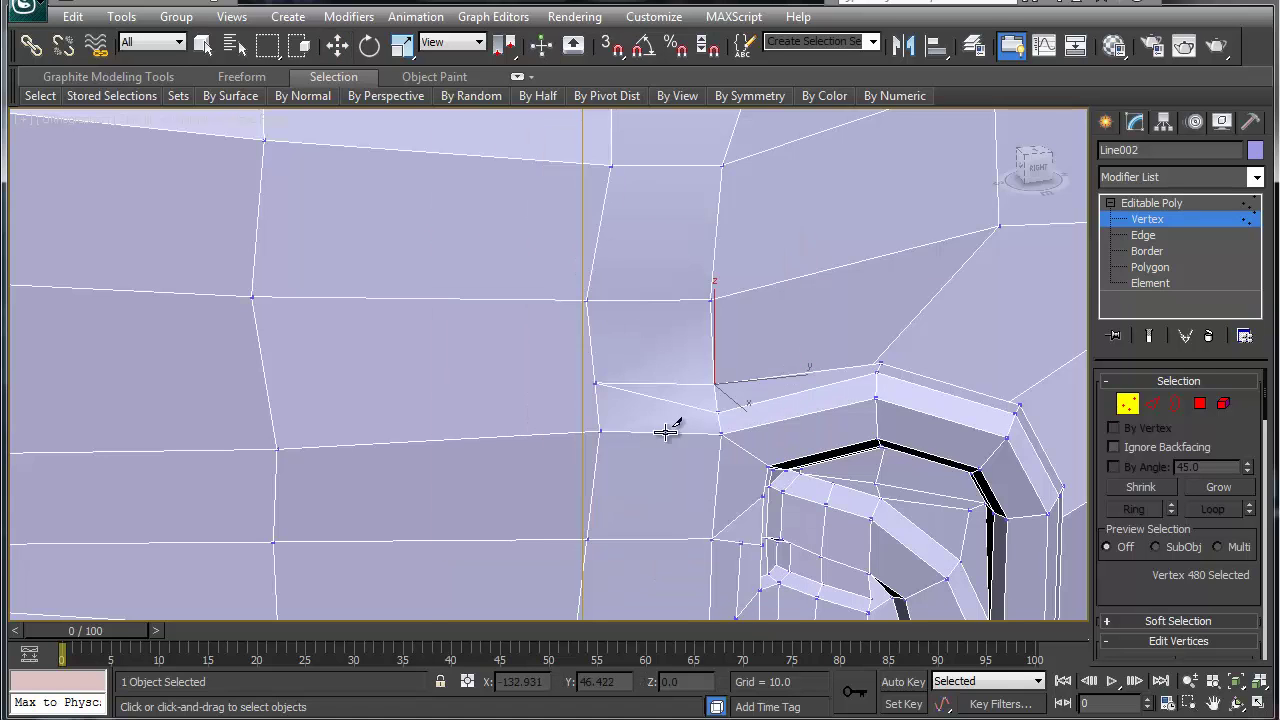
middle_click_drag(666, 429, 677, 171, "alt")
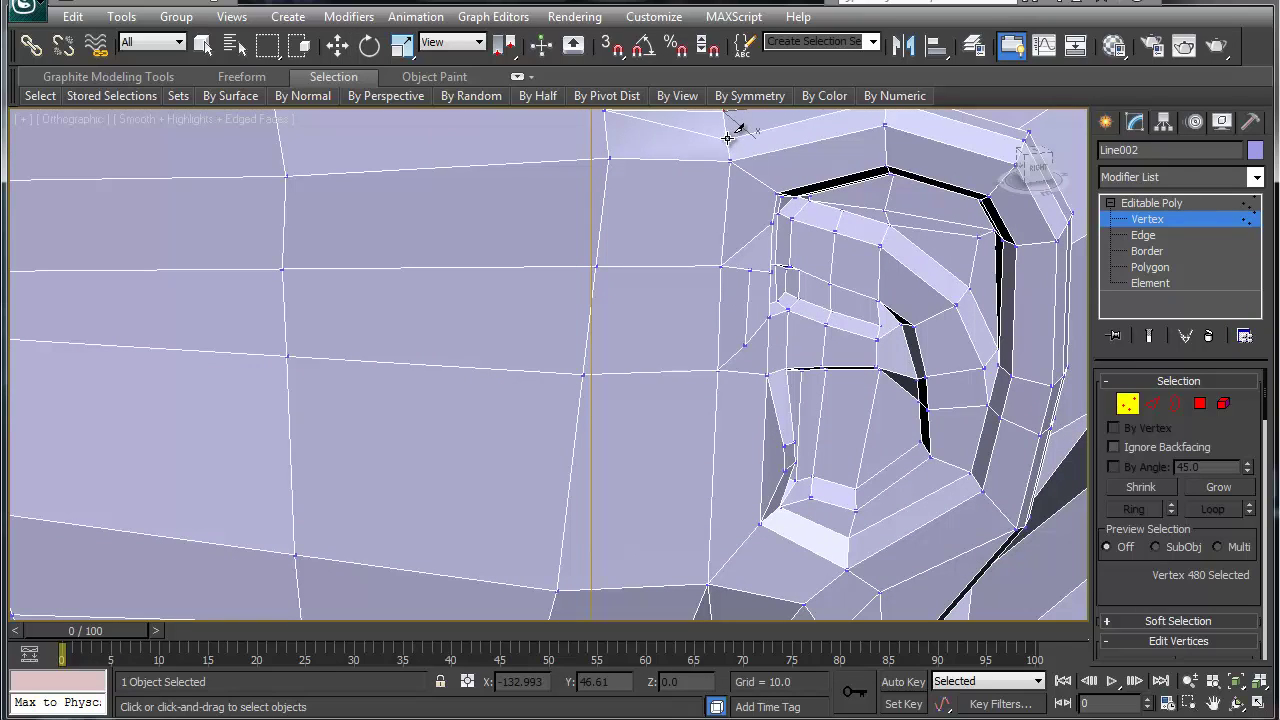
left_click(697, 162)
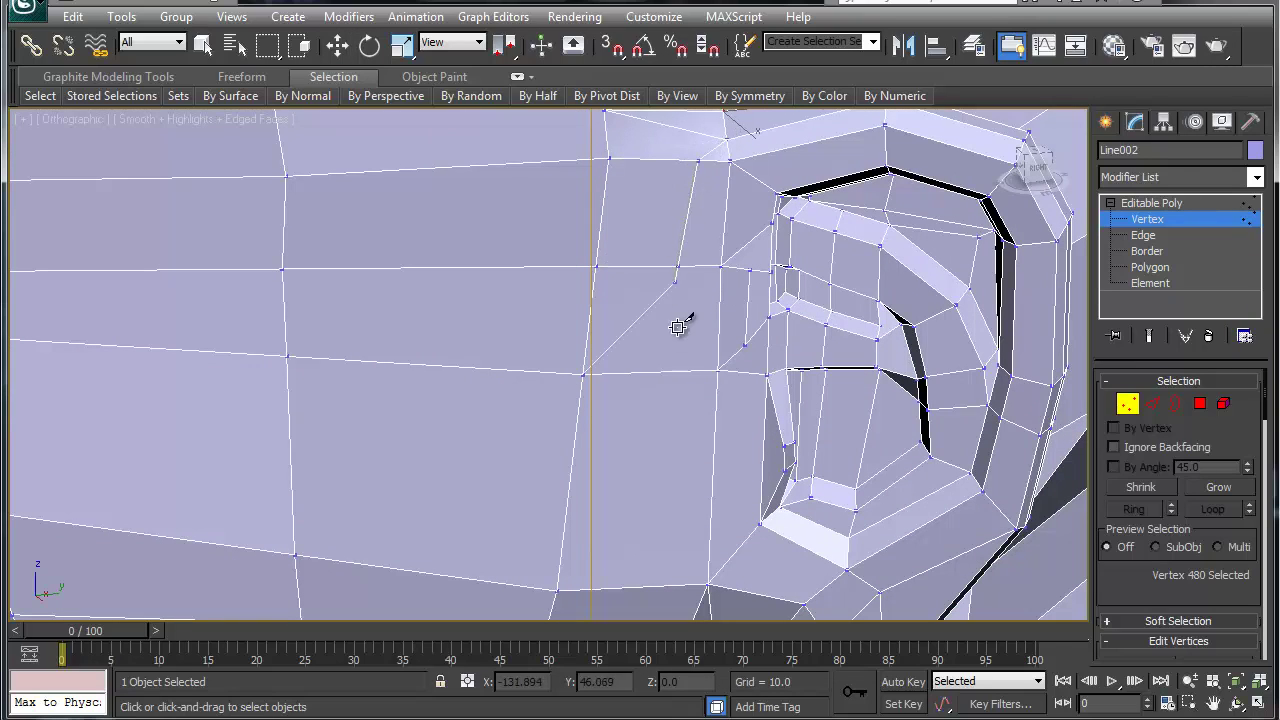
left_click(643, 585)
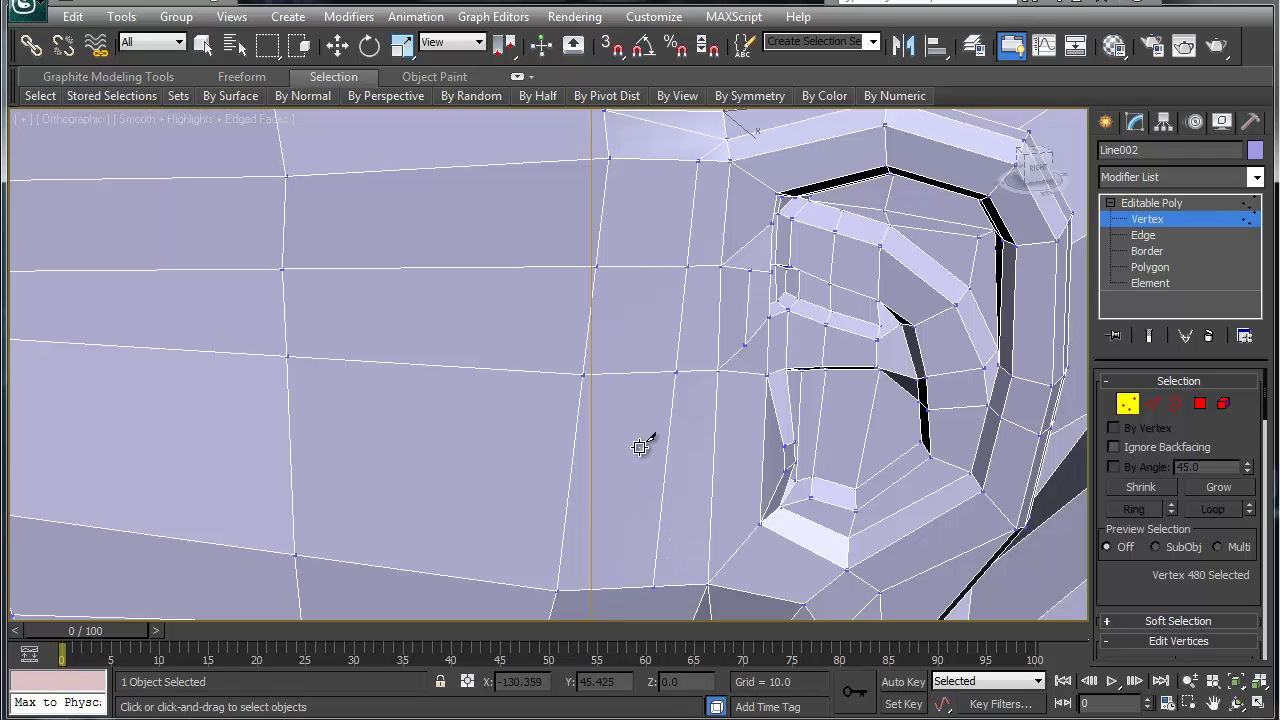
middle_click_drag(657, 506, 634, 317)
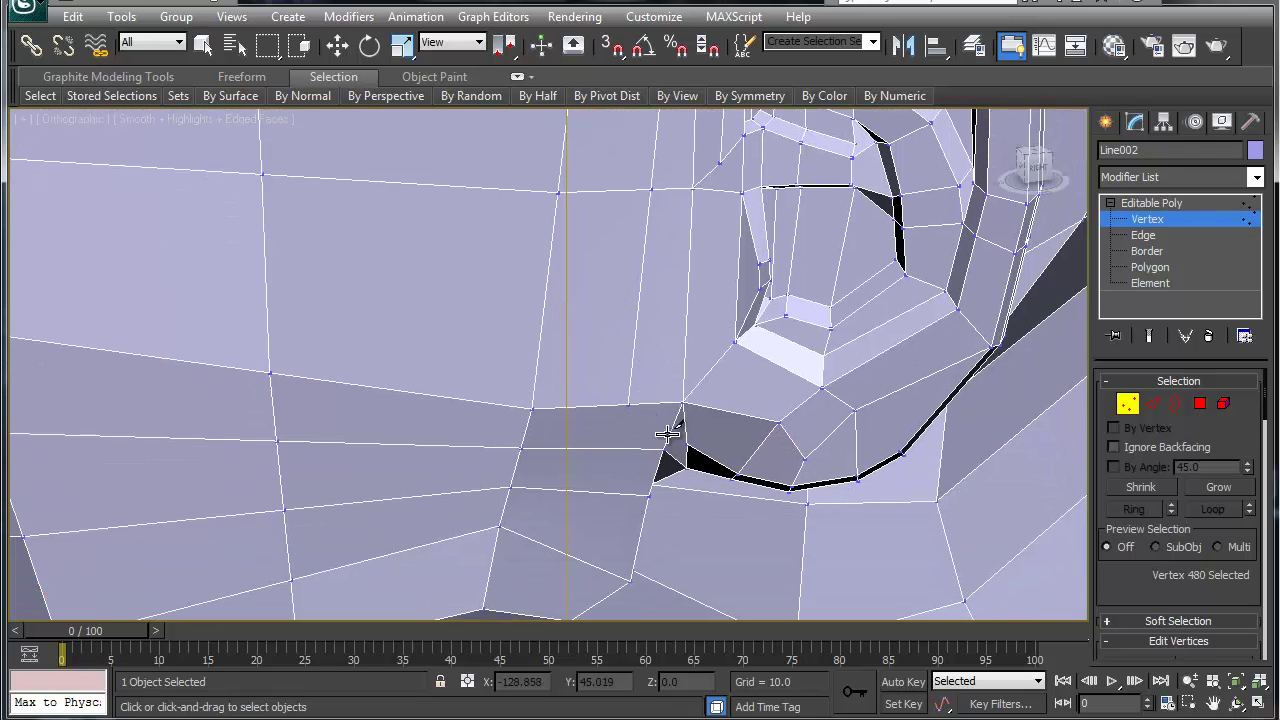
middle_click_drag(677, 434, 683, 361, "alt")
key("shift+z")
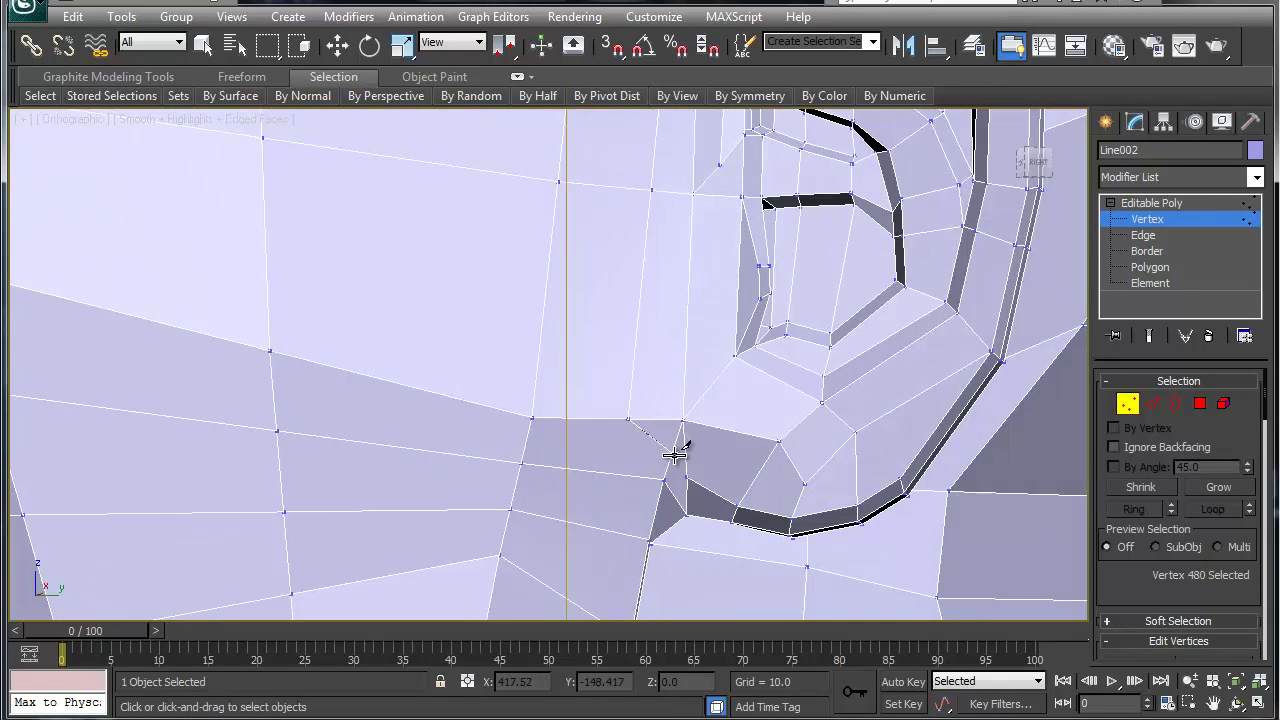
left_click(670, 457)
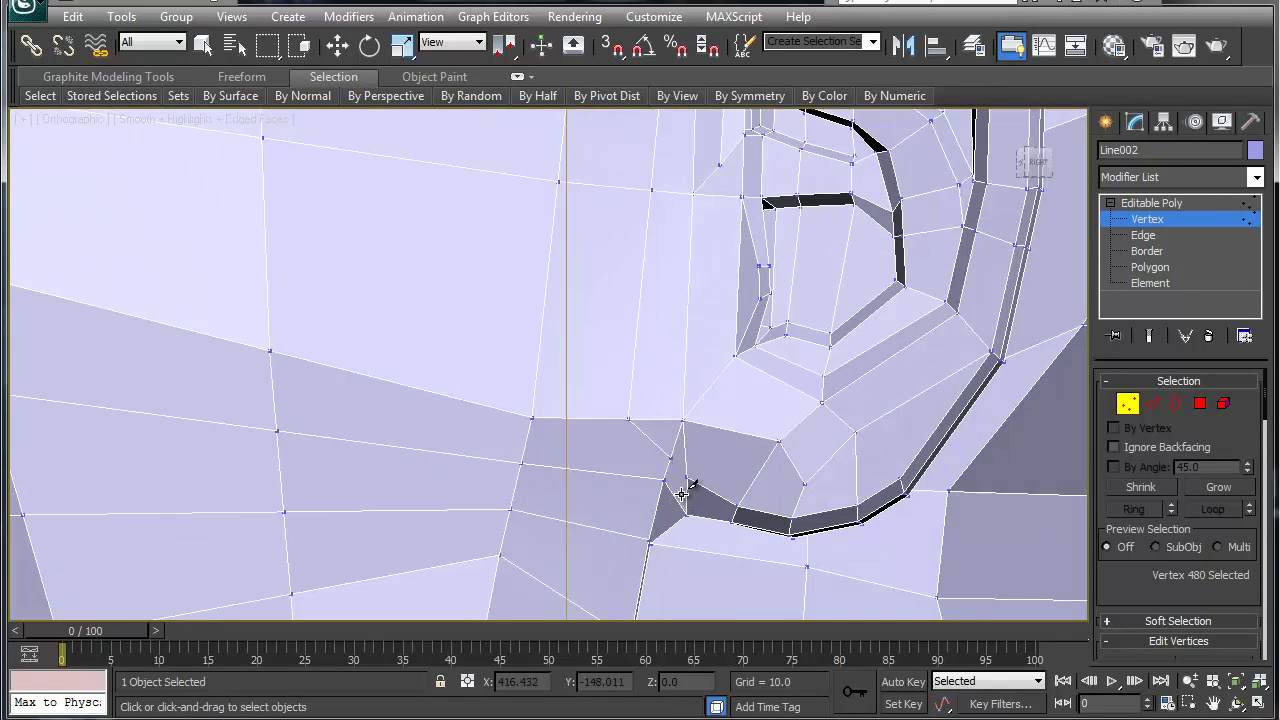
Step: Delete the narrow polygon between the head and the front of the earlobe
key("4")
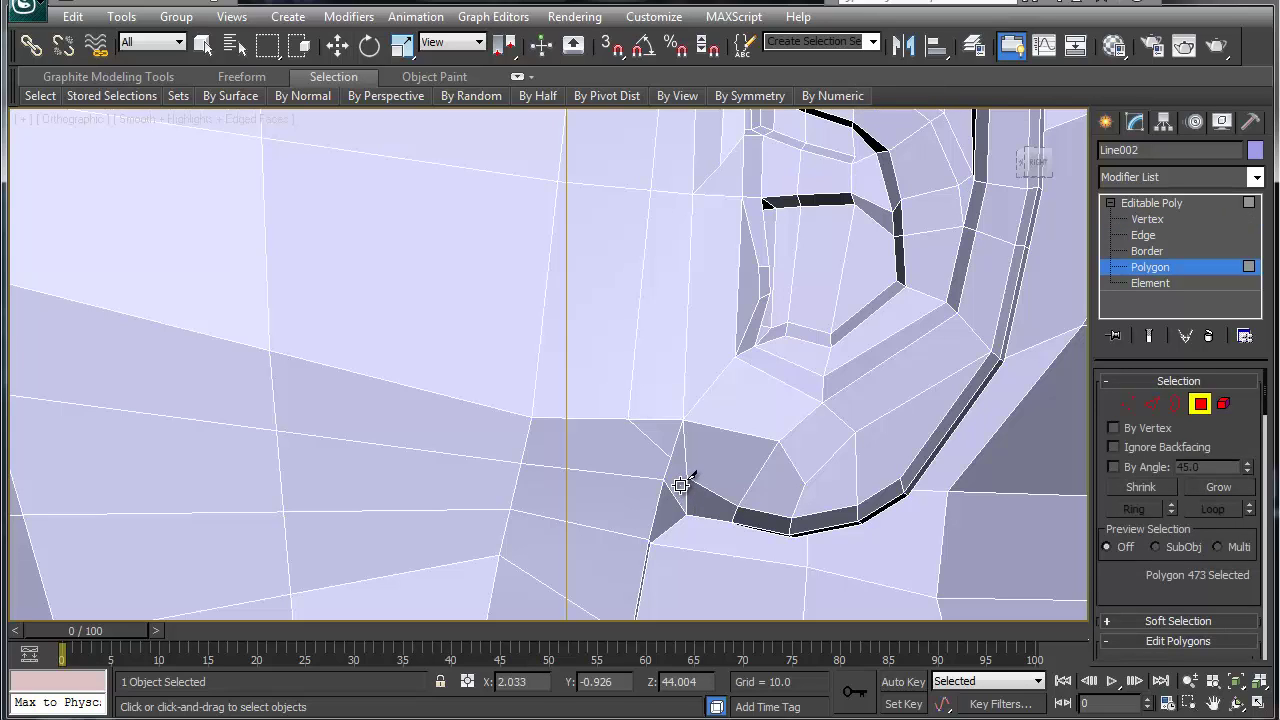
key("w")
left_click(672, 476)
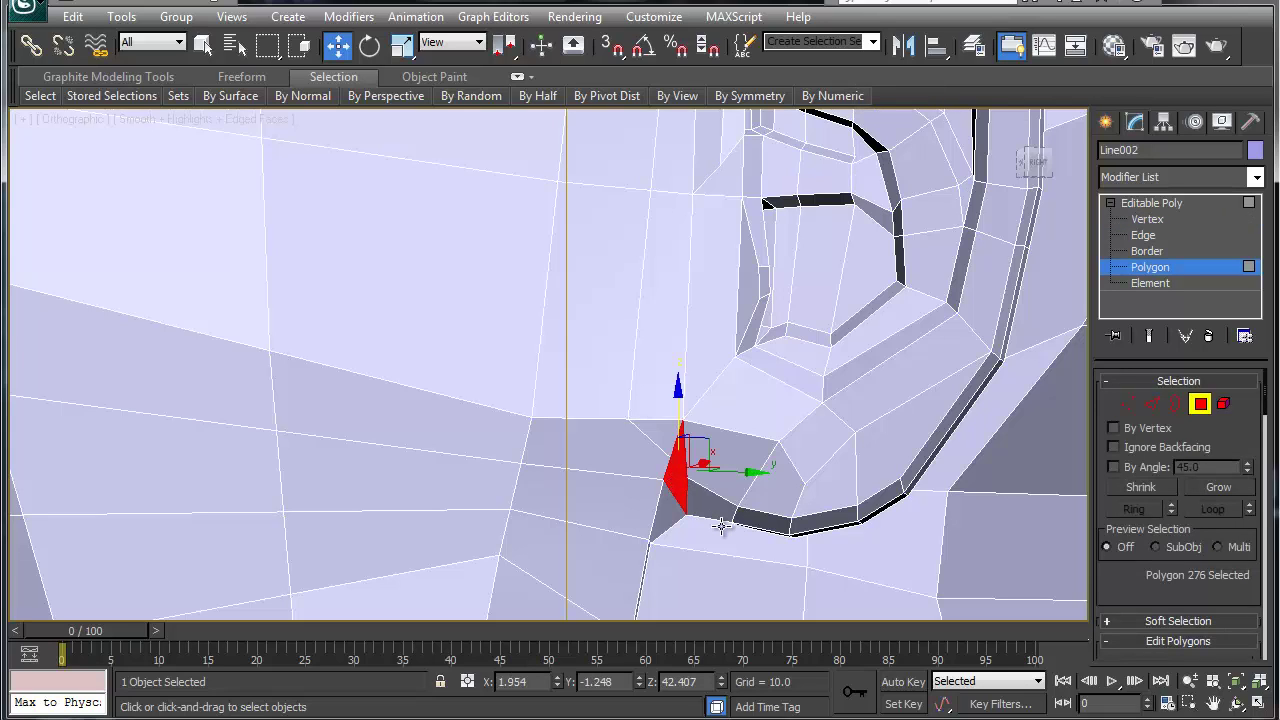
key("ctrl+d")
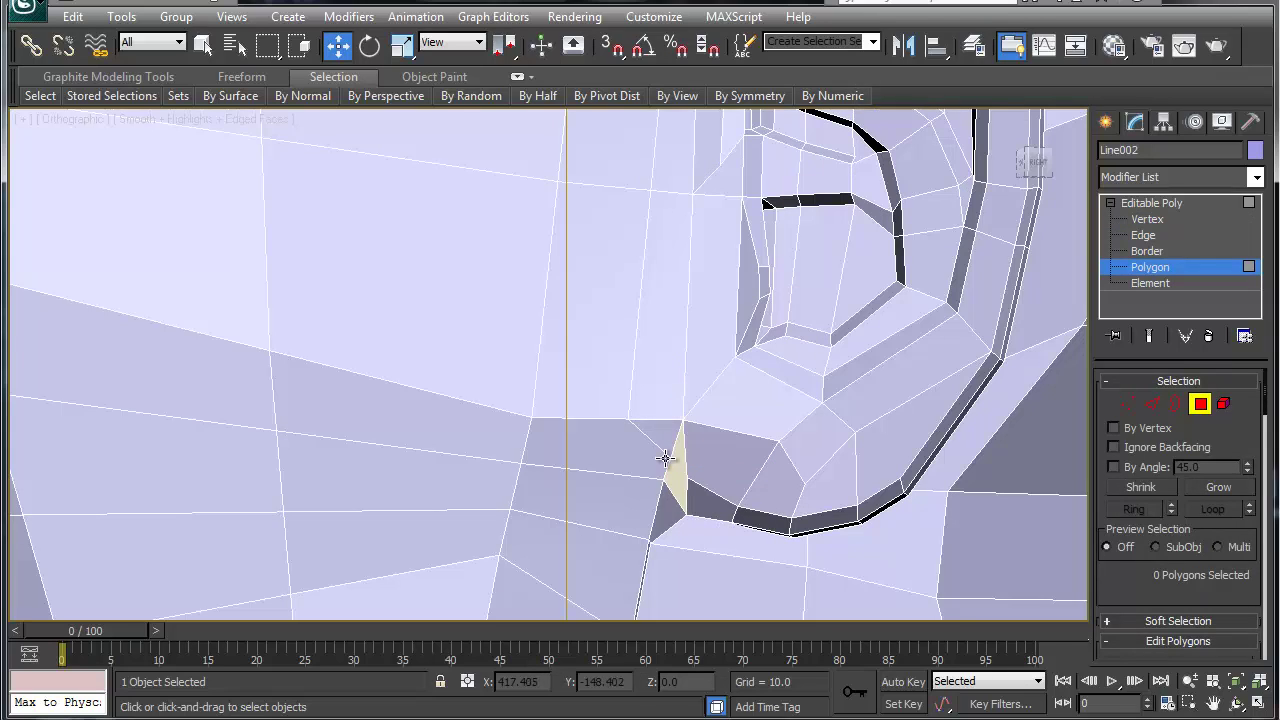
Step: Merge the lower end vertex of the new cut with the neighbouring vertex on the front of the earlobe
middle_click_drag(667, 455, 667, 481)
middle_click_drag(657, 420, 661, 481)
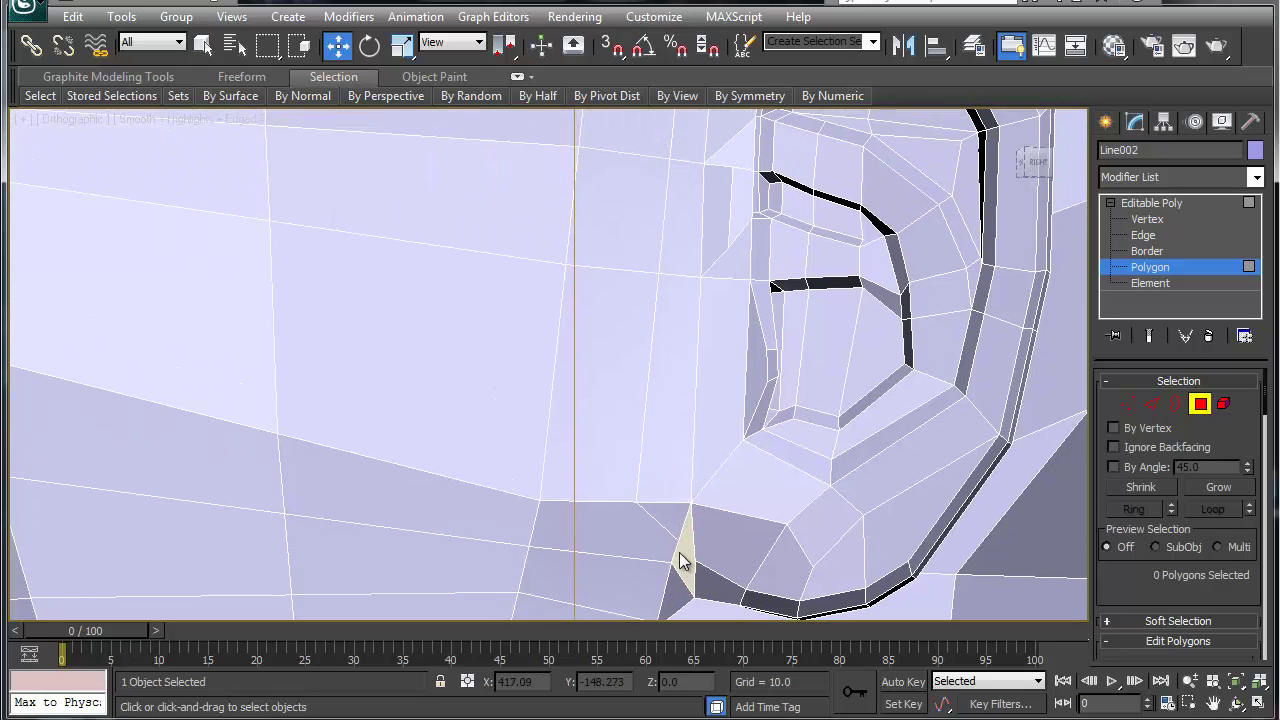
key("1")
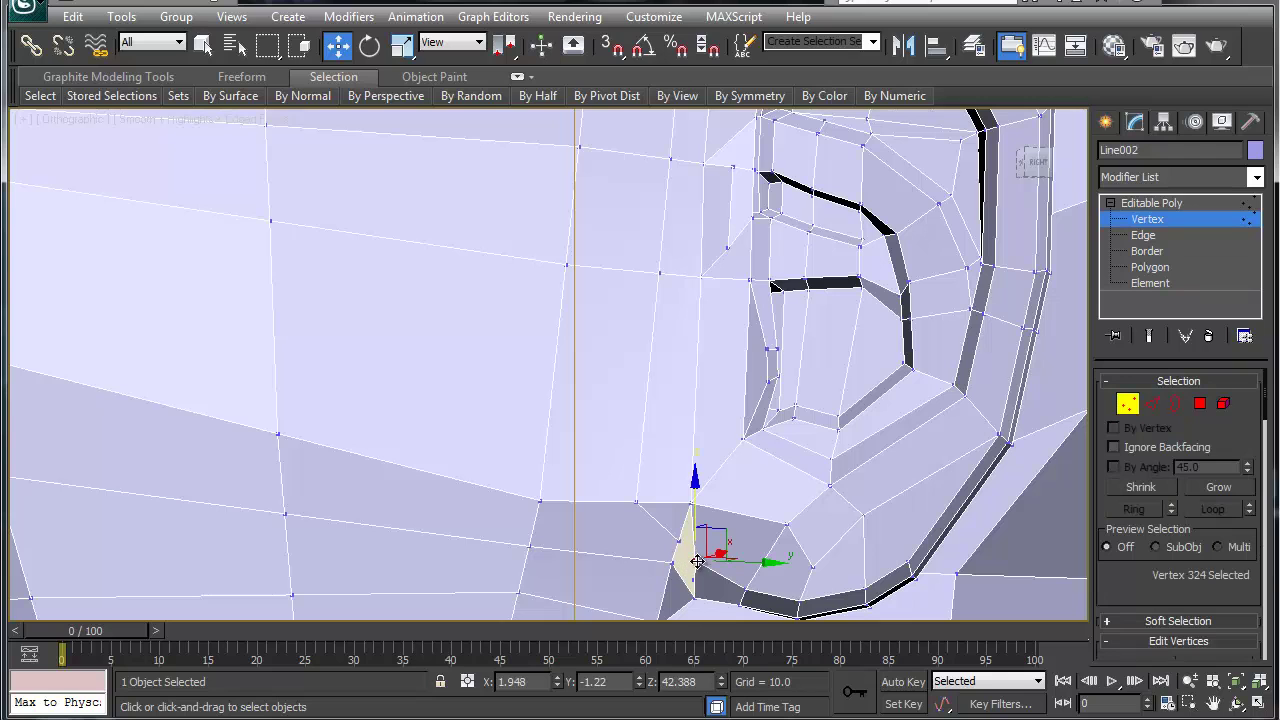
left_click(690, 548)
left_click(688, 553)
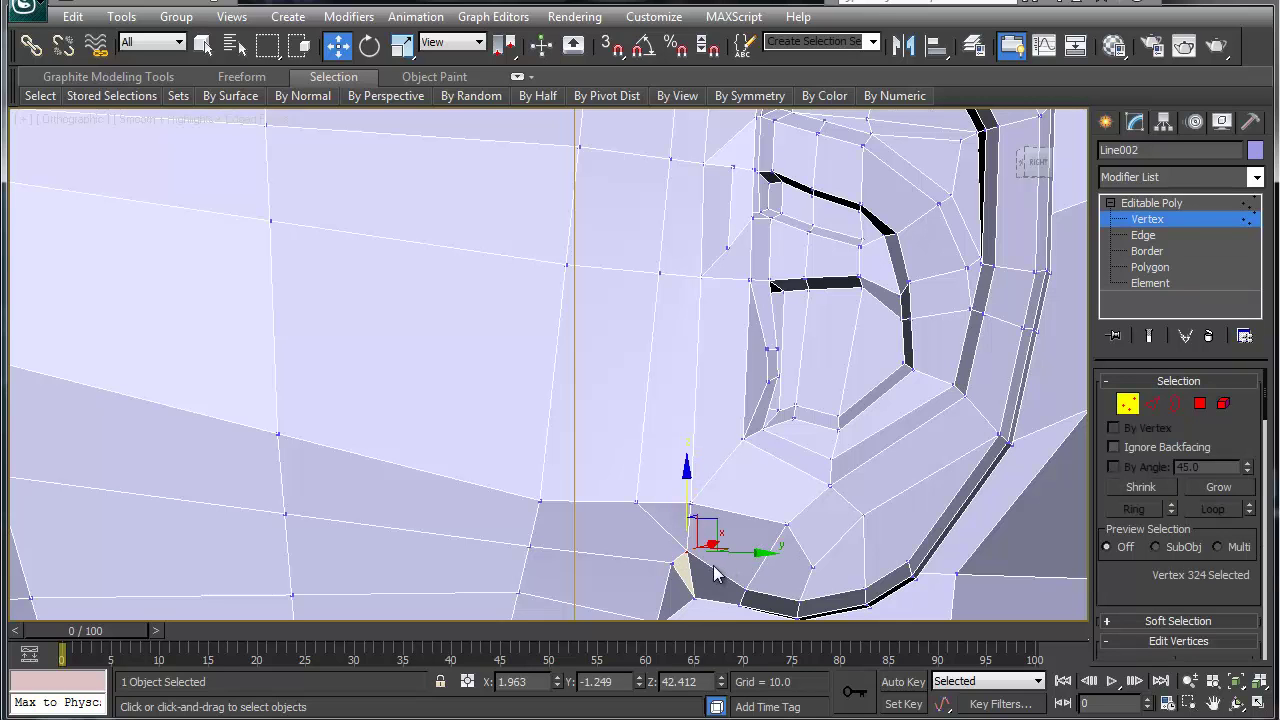
Step: Collapse the short edge joining the upper end of the cut to the front of the ear's upper rim
middle_click_drag(693, 564, 690, 571, "alt")
middle_click_drag(690, 571, 686, 629)
middle_click_drag(643, 258, 665, 467, "alt")
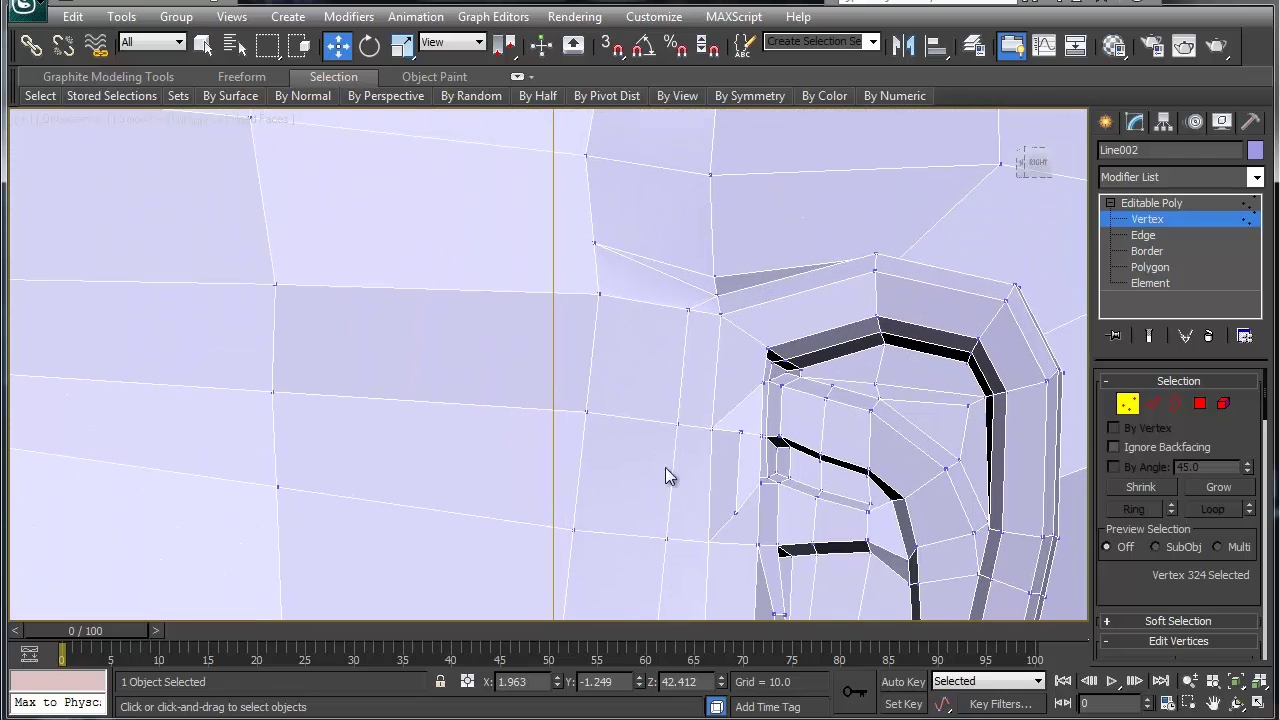
key("2")
left_click(703, 300)
key("ctrl+alt+c")
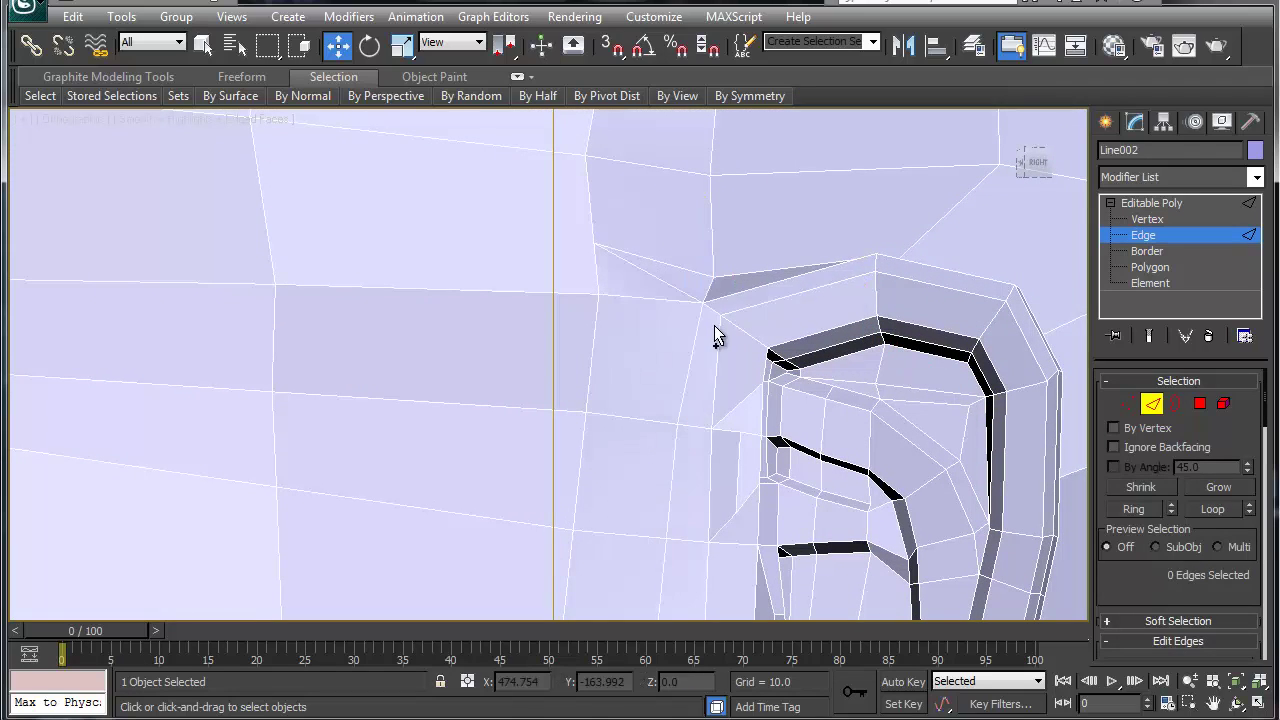
Step: Remove the two diagonal edges in front of the ear's upper rim and the leftover vertex at their head-side end
right_click(705, 273)
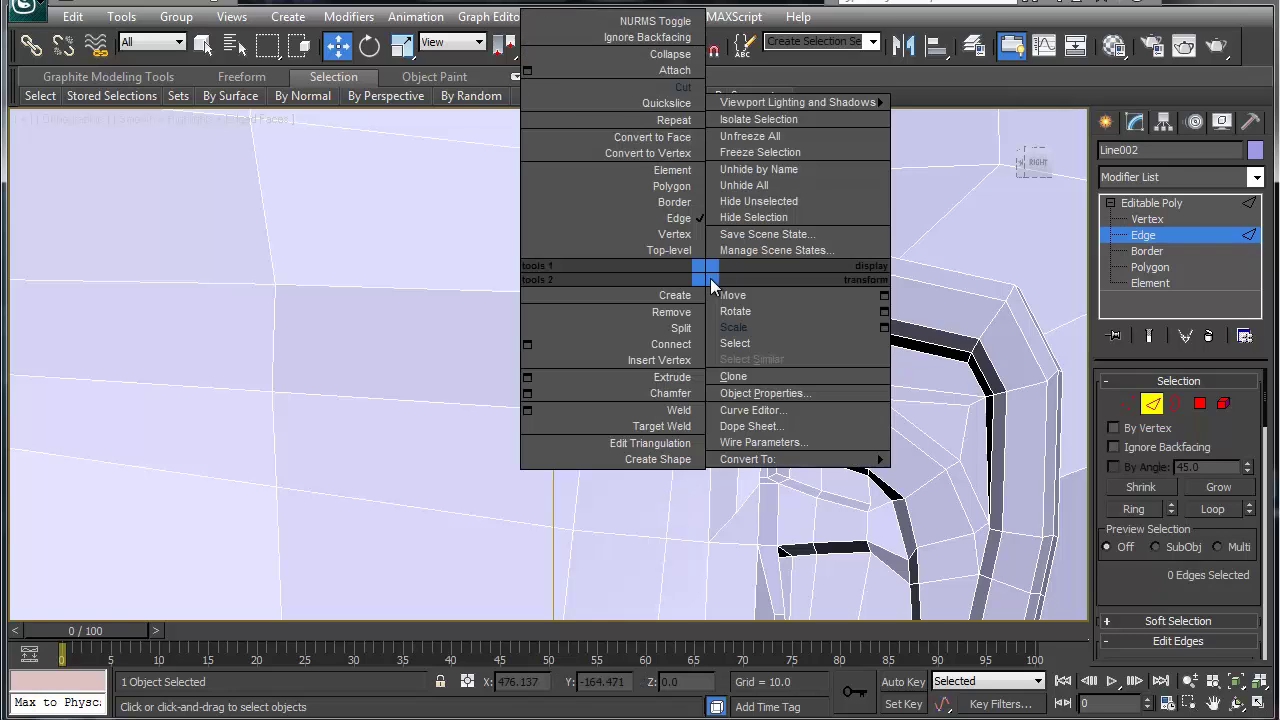
left_click(645, 86)
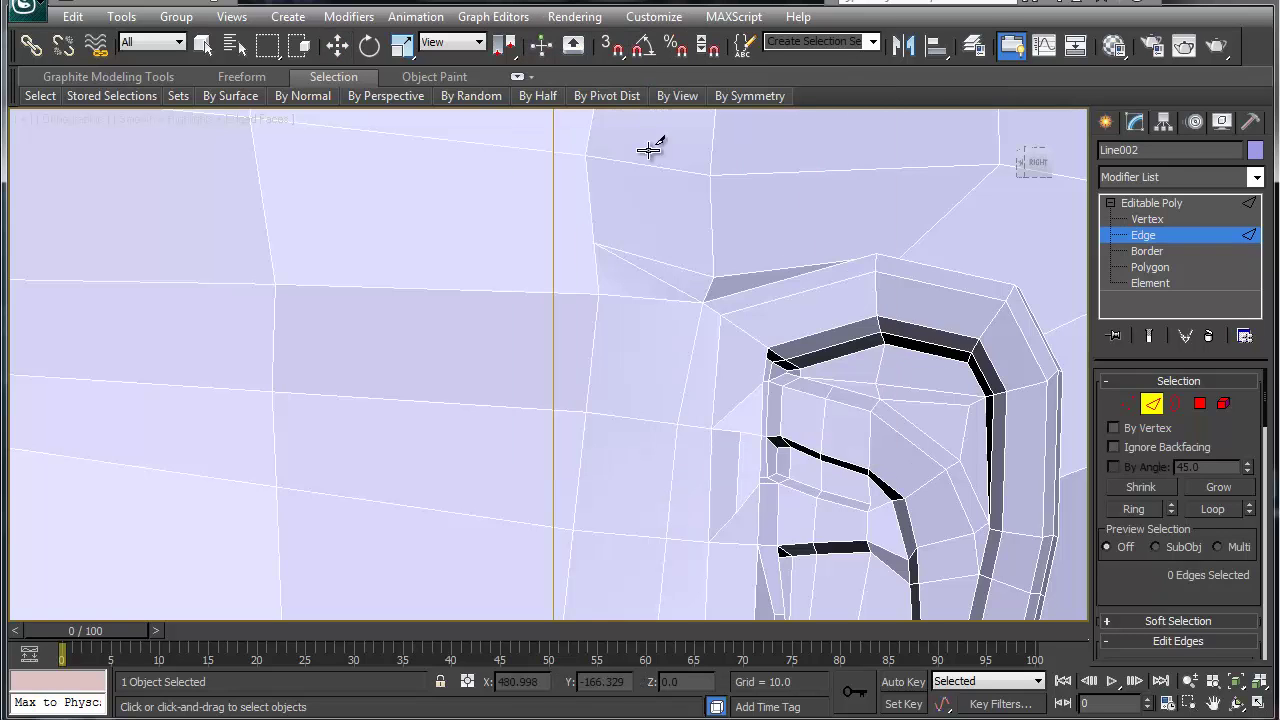
left_click(653, 258)
left_click(652, 271, "ctrl")
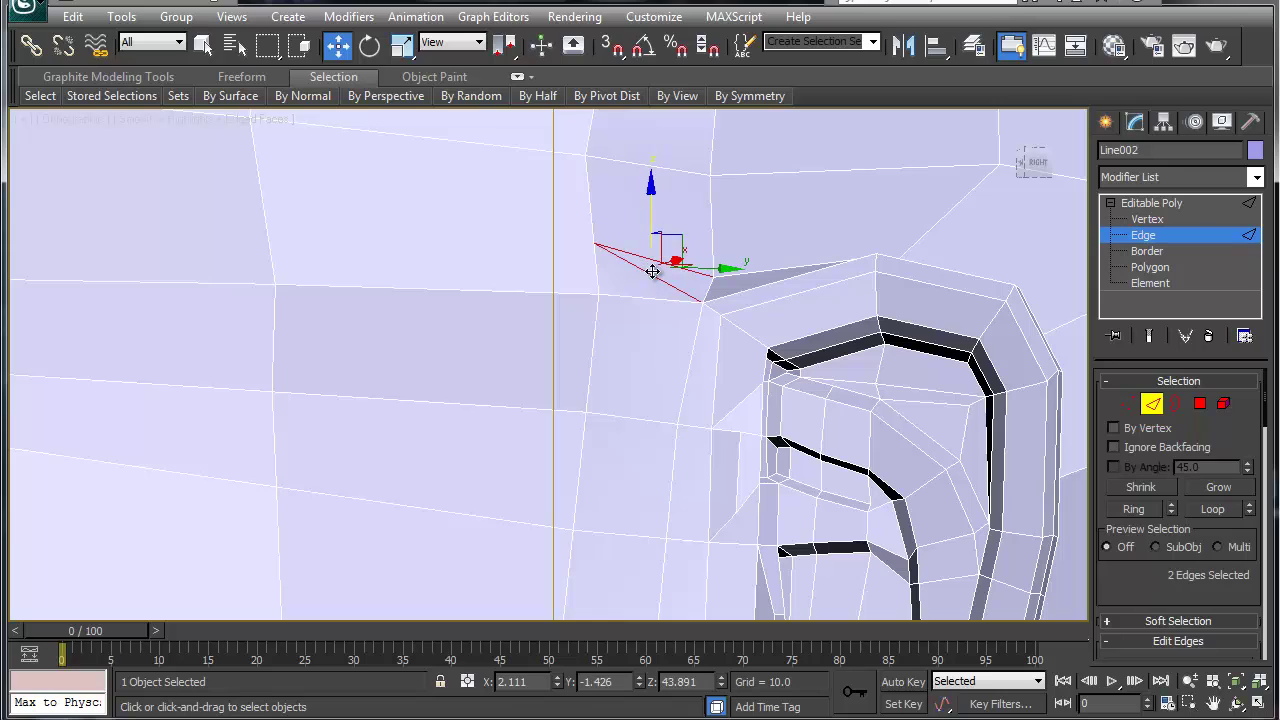
key("BackSpace")
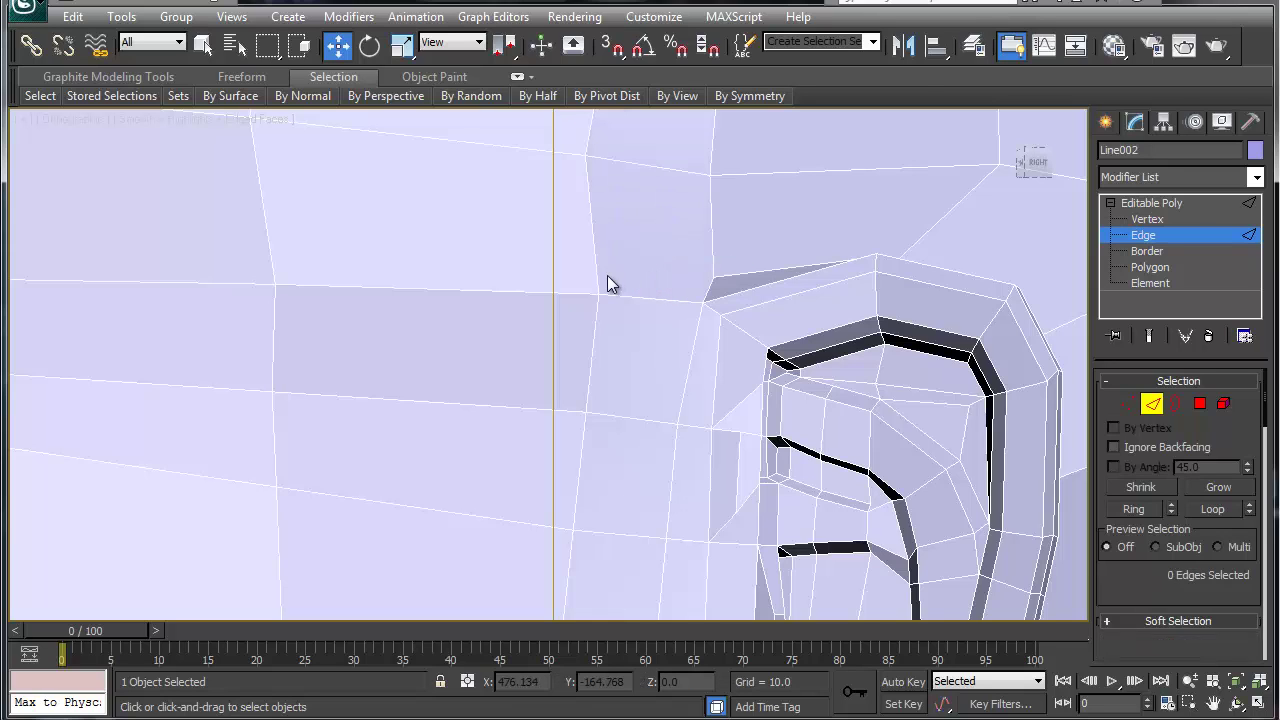
key("1")
left_click(592, 243)
key("BackSpace")
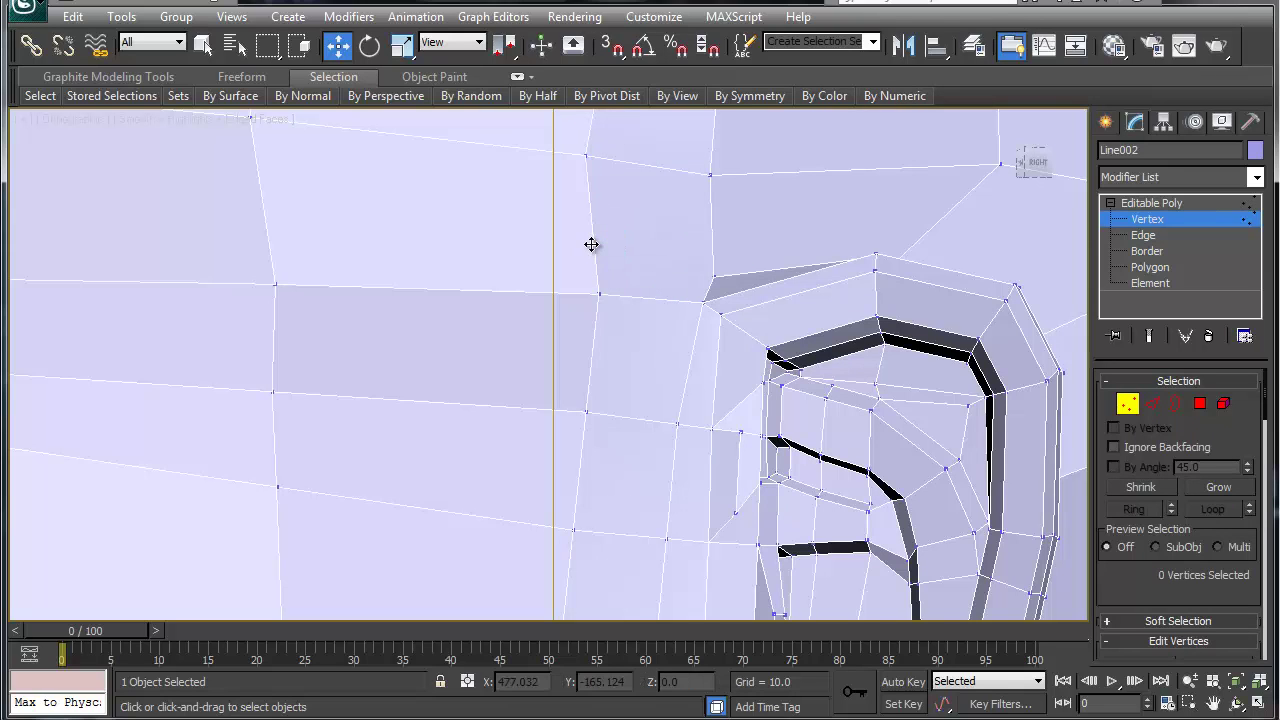
Step: Cut a second vertical edge line ahead of the first, from the vertex above the ear's front rim down to the vertex beside the lobe hole
right_click(592, 244)
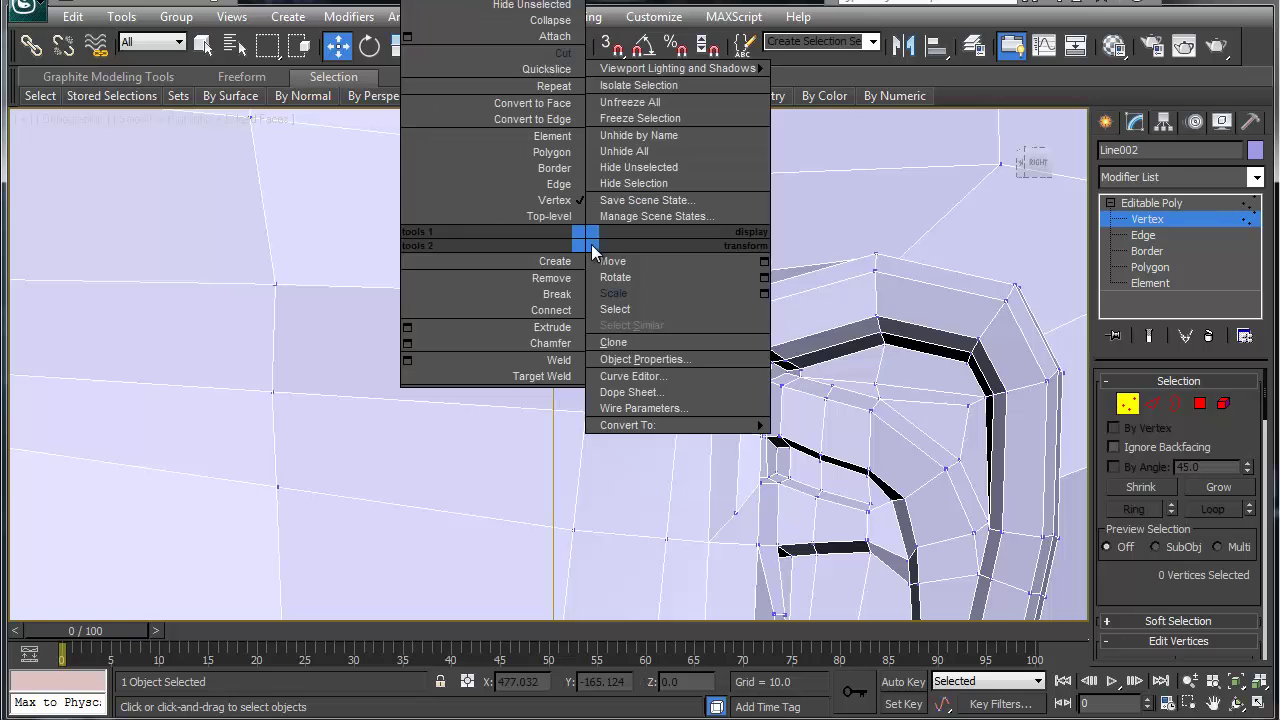
left_click(568, 80)
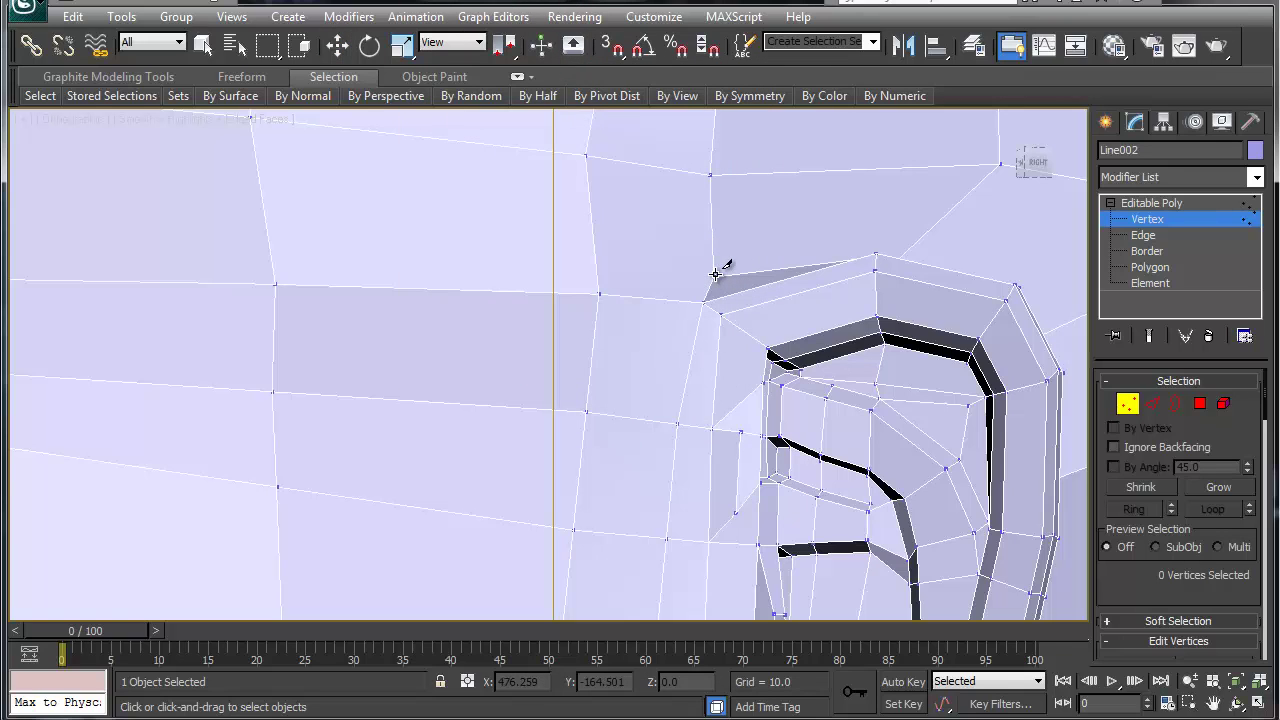
left_click(656, 298)
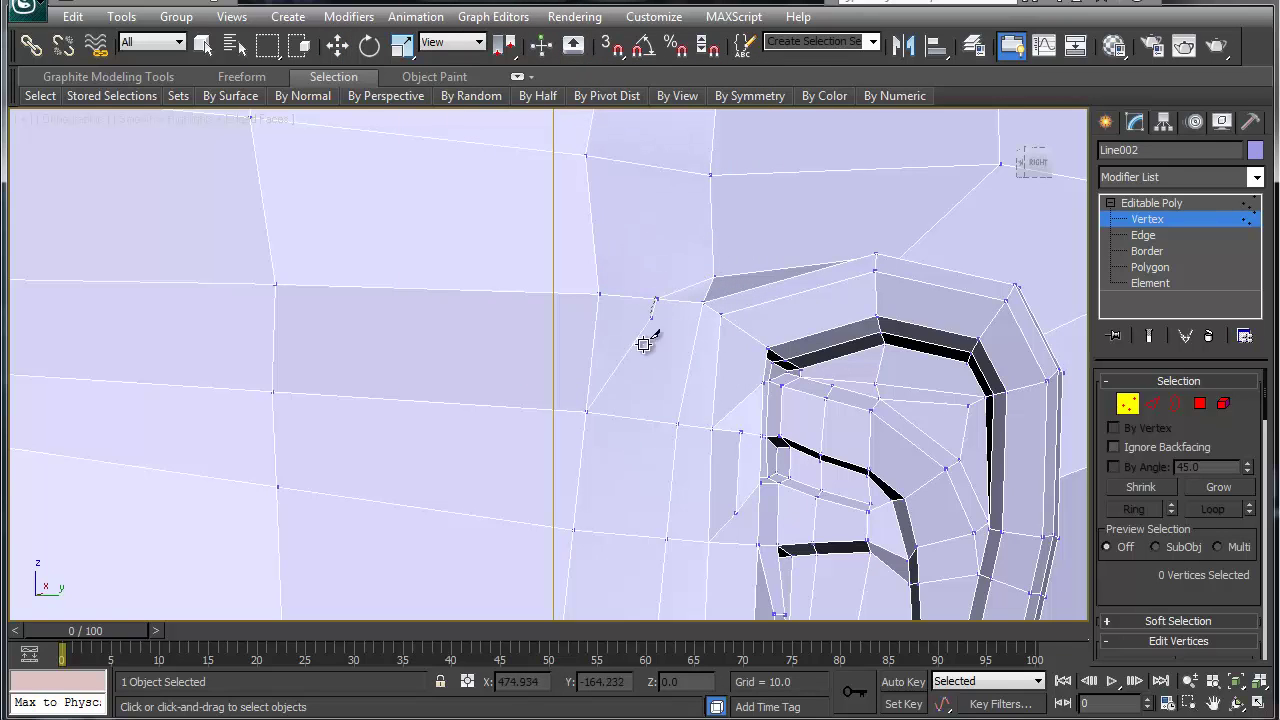
left_click(628, 418)
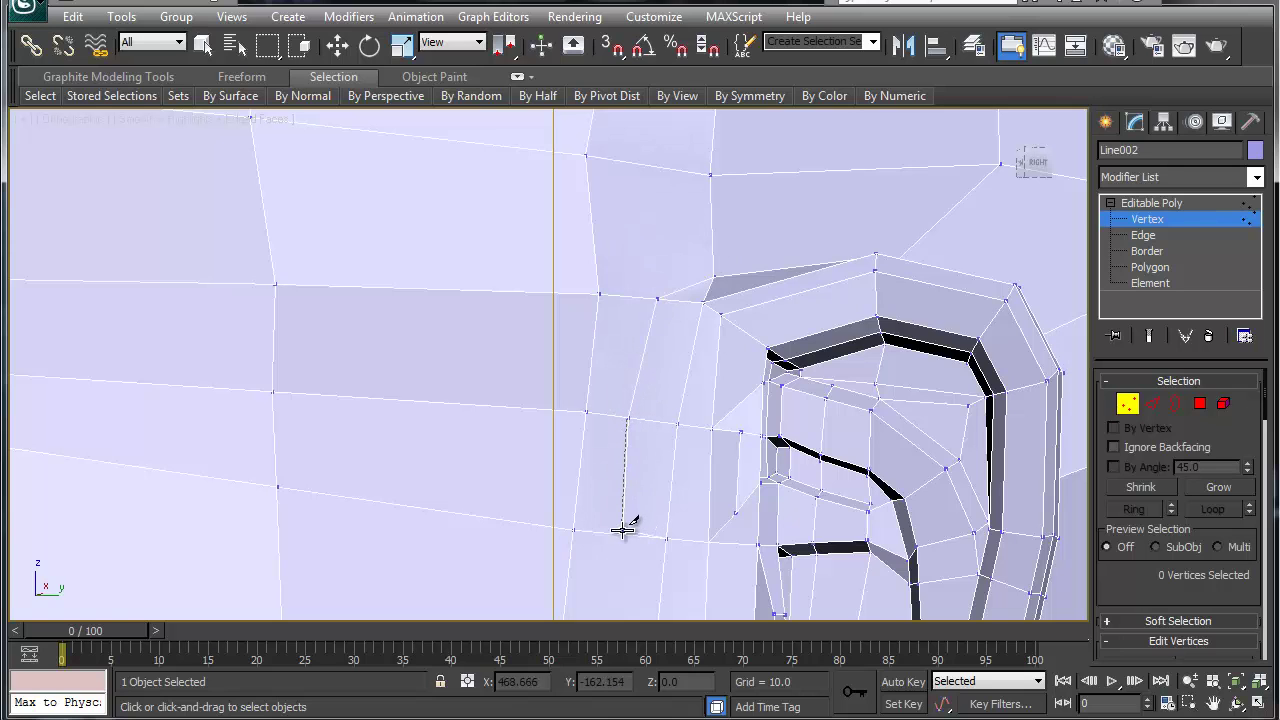
left_click(623, 532)
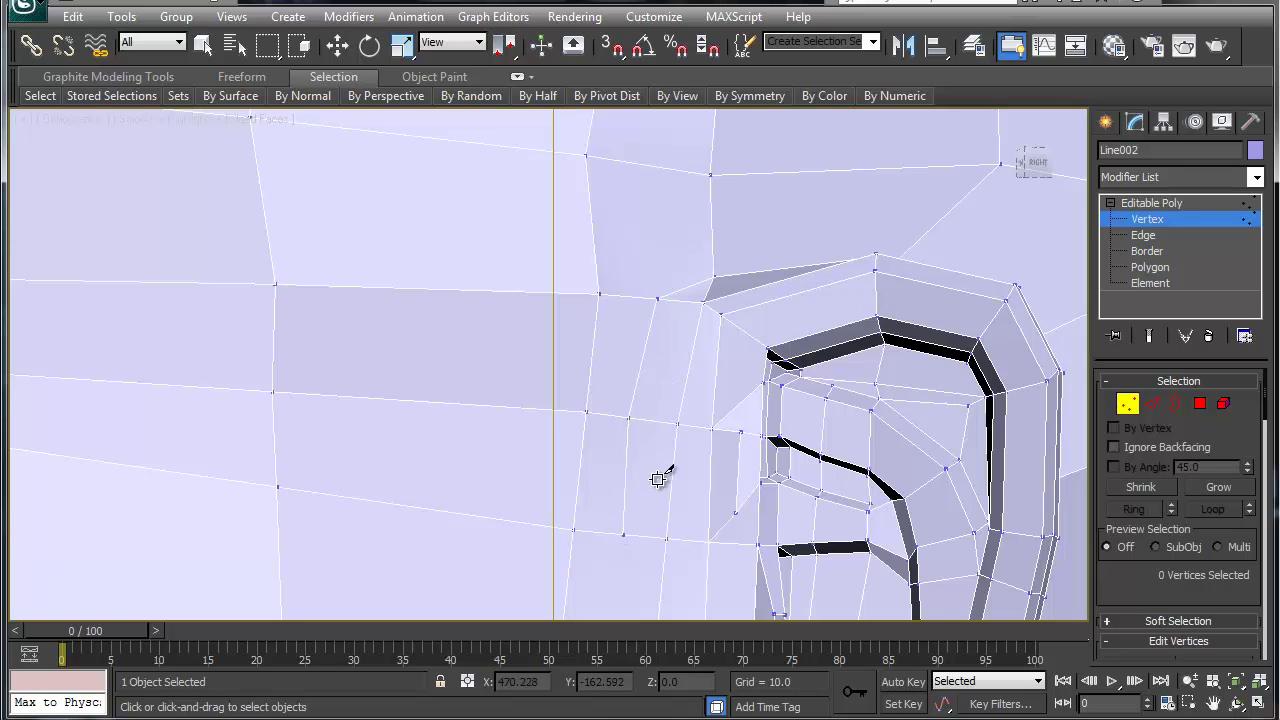
middle_click_drag(663, 471, 634, 200)
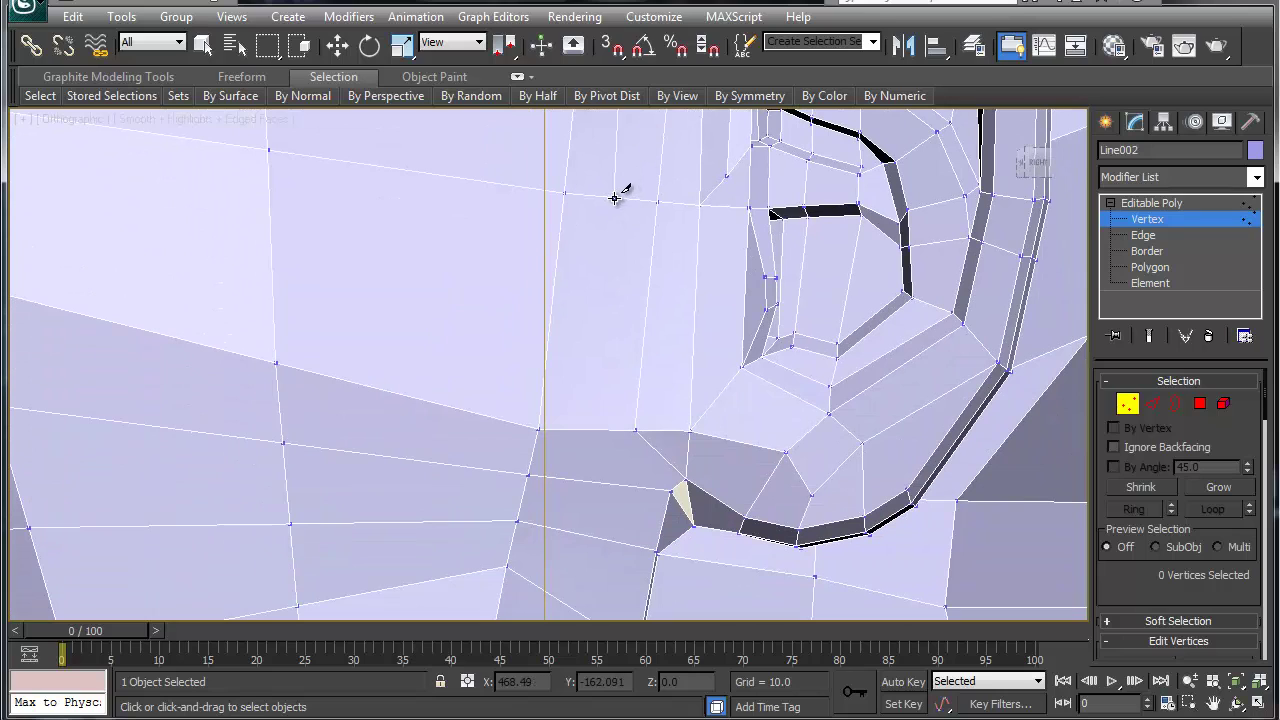
left_click(614, 198)
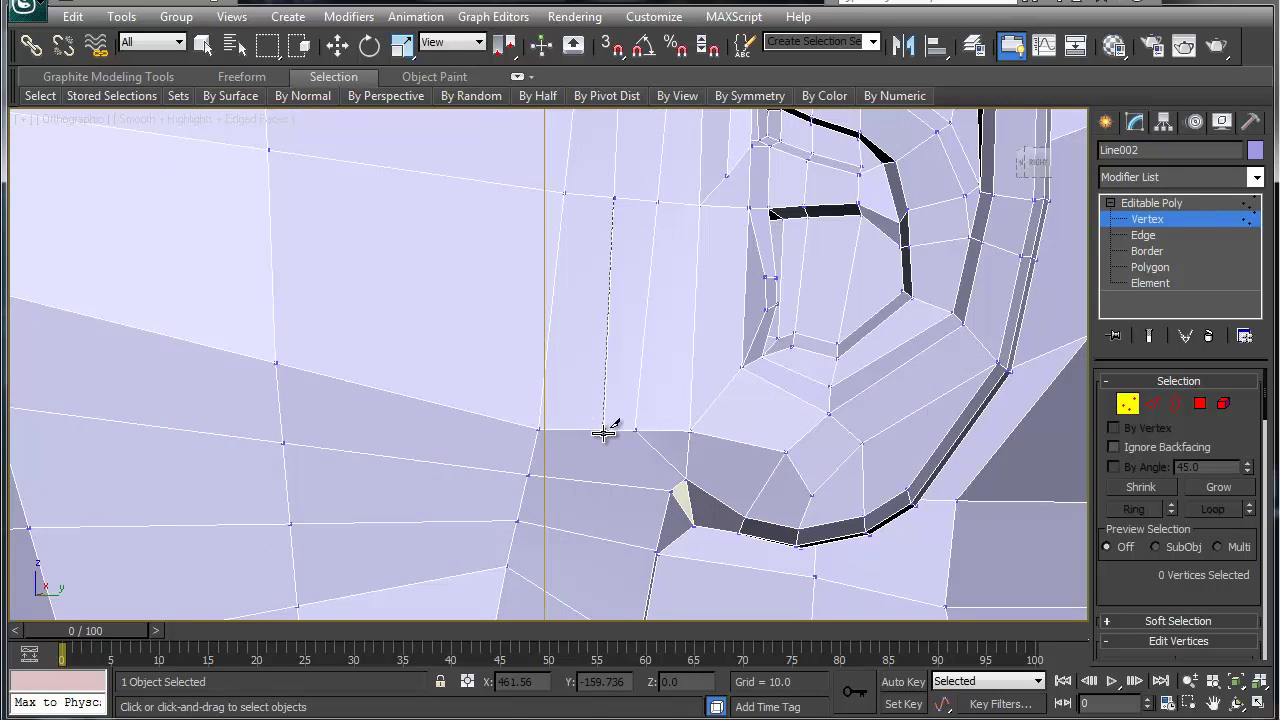
left_click(604, 432)
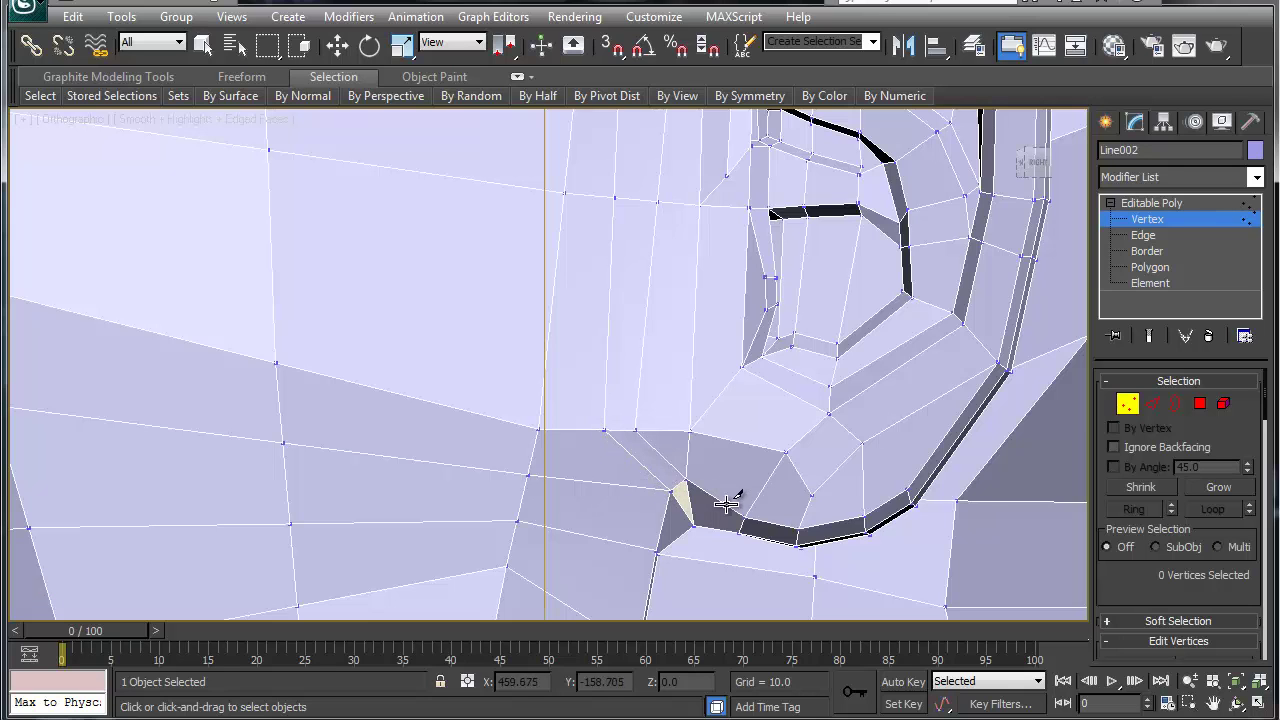
right_click(691, 529)
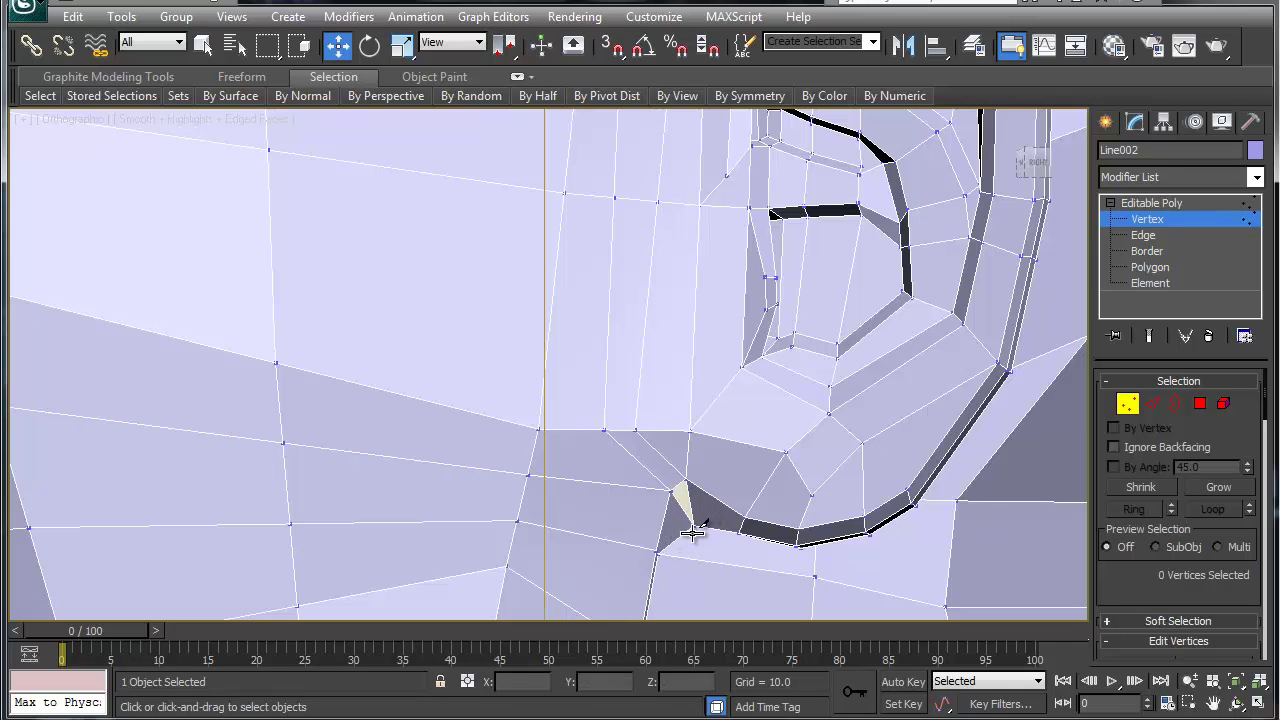
Step: Raise the head vertex below the front of the earlobe to about Z 42.365
middle_click_drag(698, 547, 657, 431, "alt")
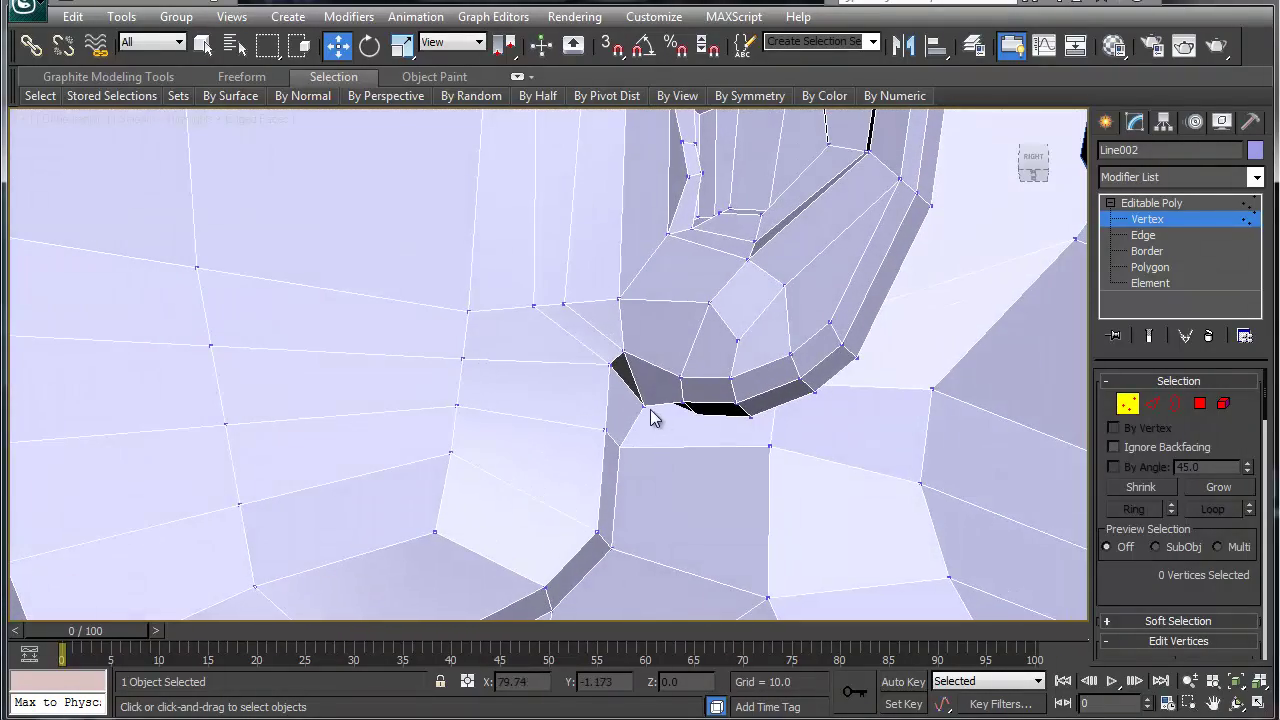
left_click(644, 407)
left_click_drag(646, 356, 652, 308)
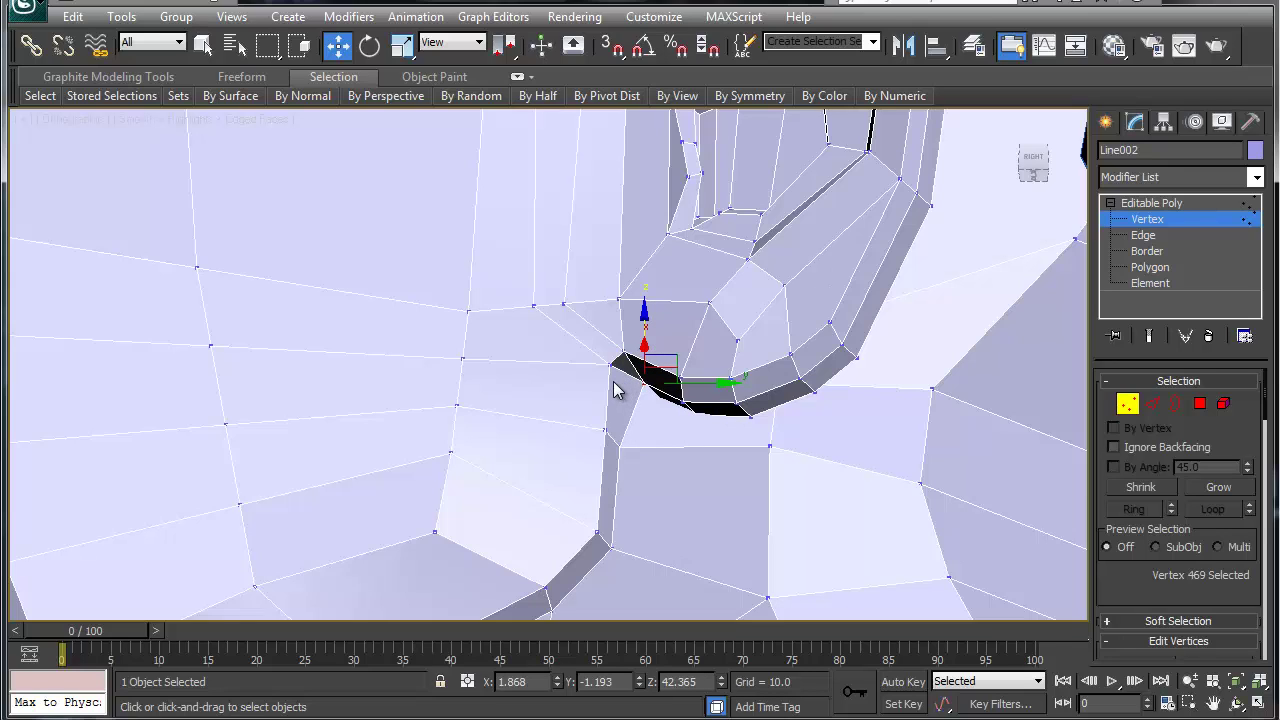
left_click(630, 402)
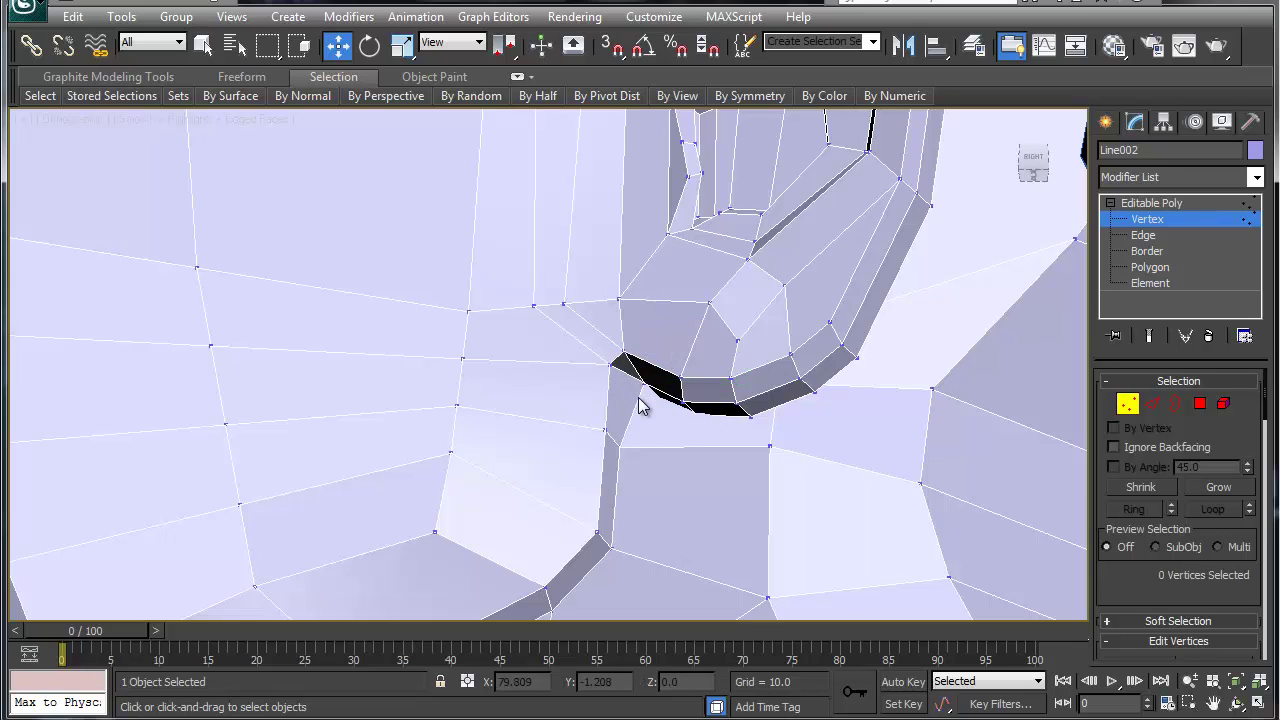
Step: Cut an edge from the front corner of the earlobe hole down to the adjoining edge of the head face below it
right_click(643, 408)
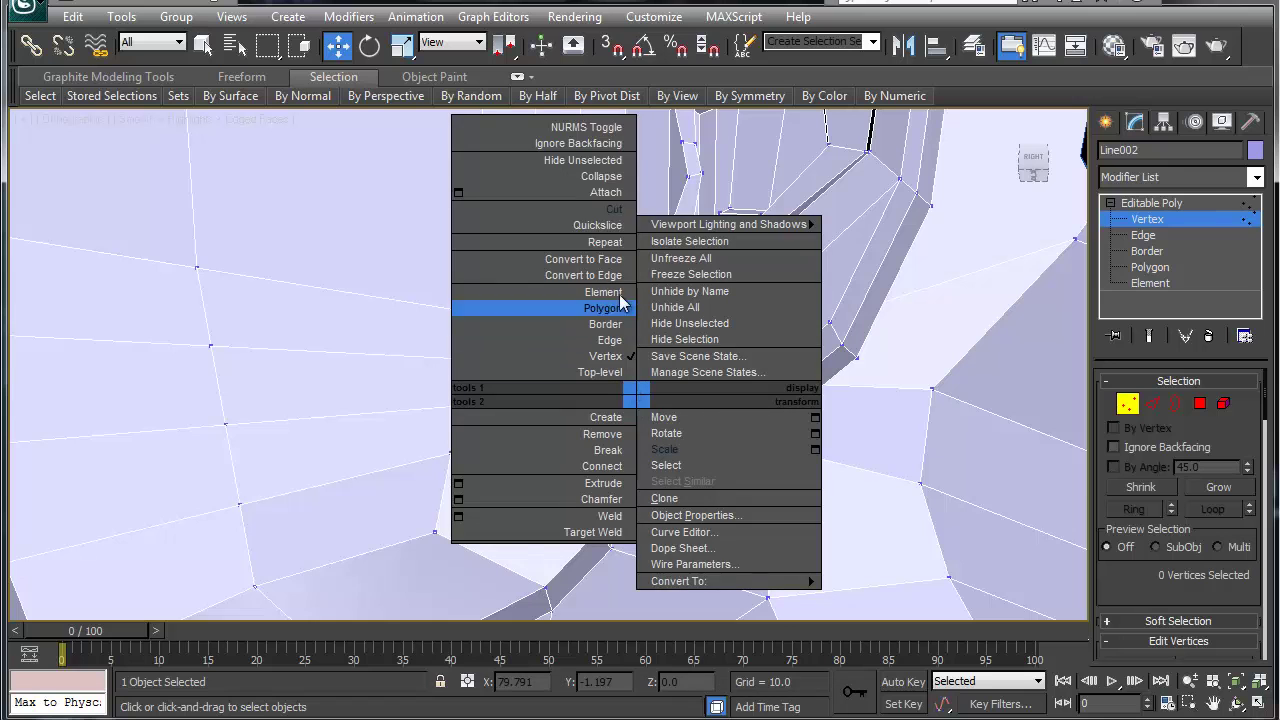
left_click(600, 214)
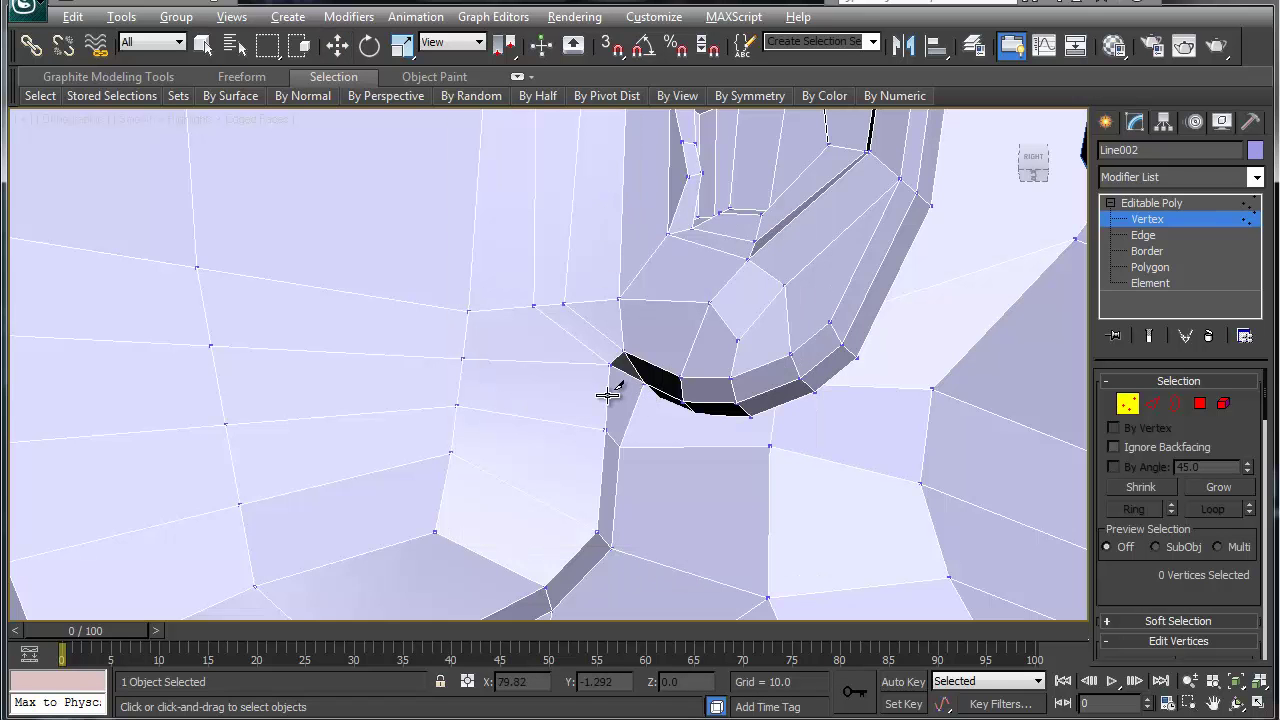
middle_click_drag(608, 395, 586, 305, "alt")
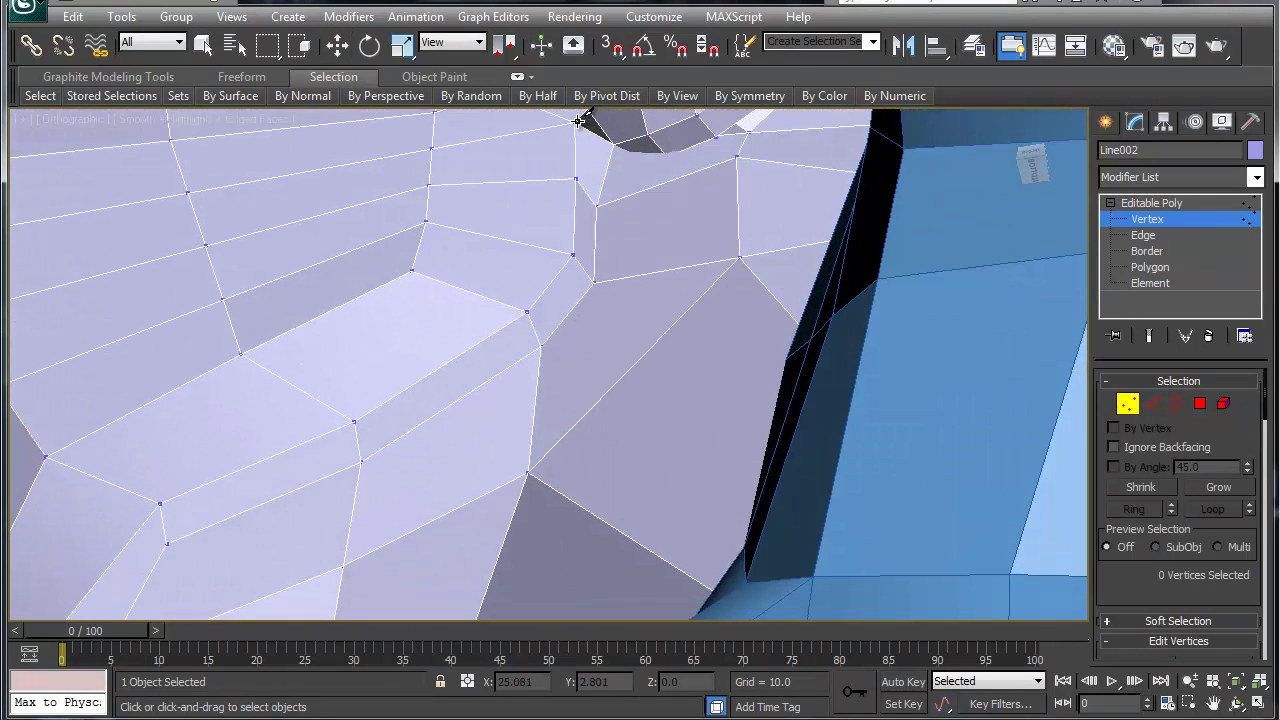
left_click(576, 122)
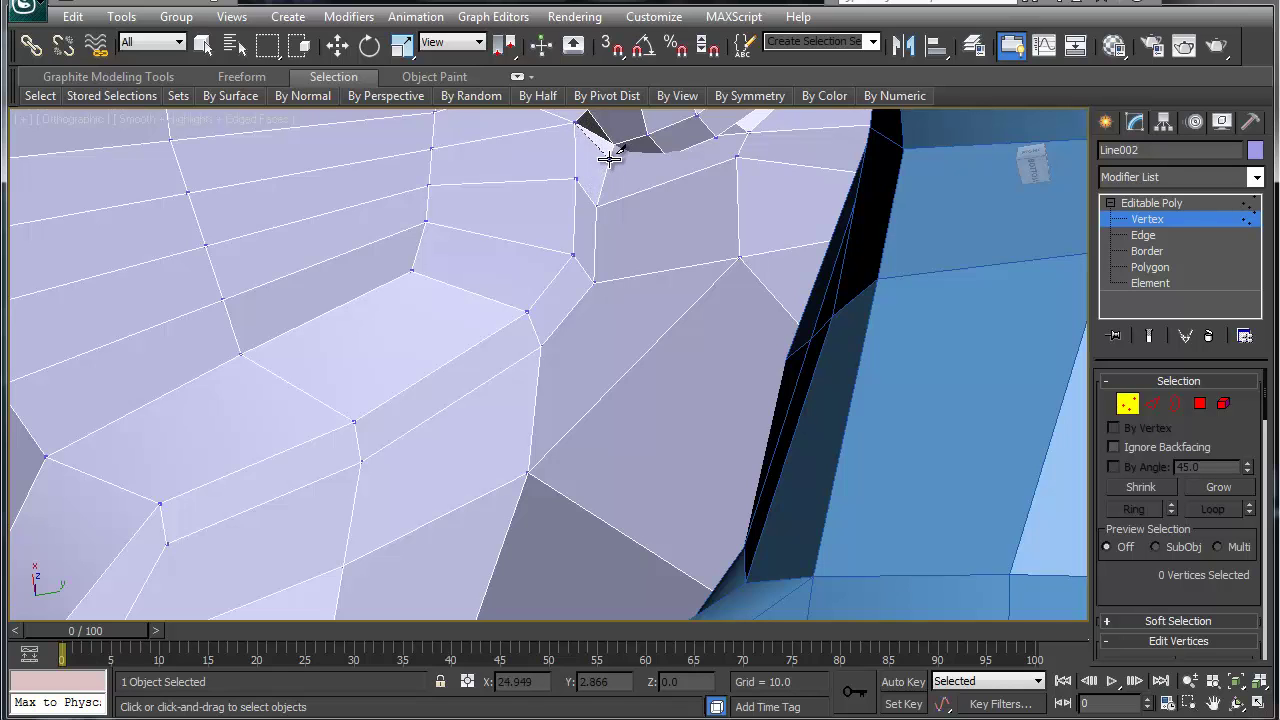
middle_click_drag(629, 160, 647, 385)
key("w")
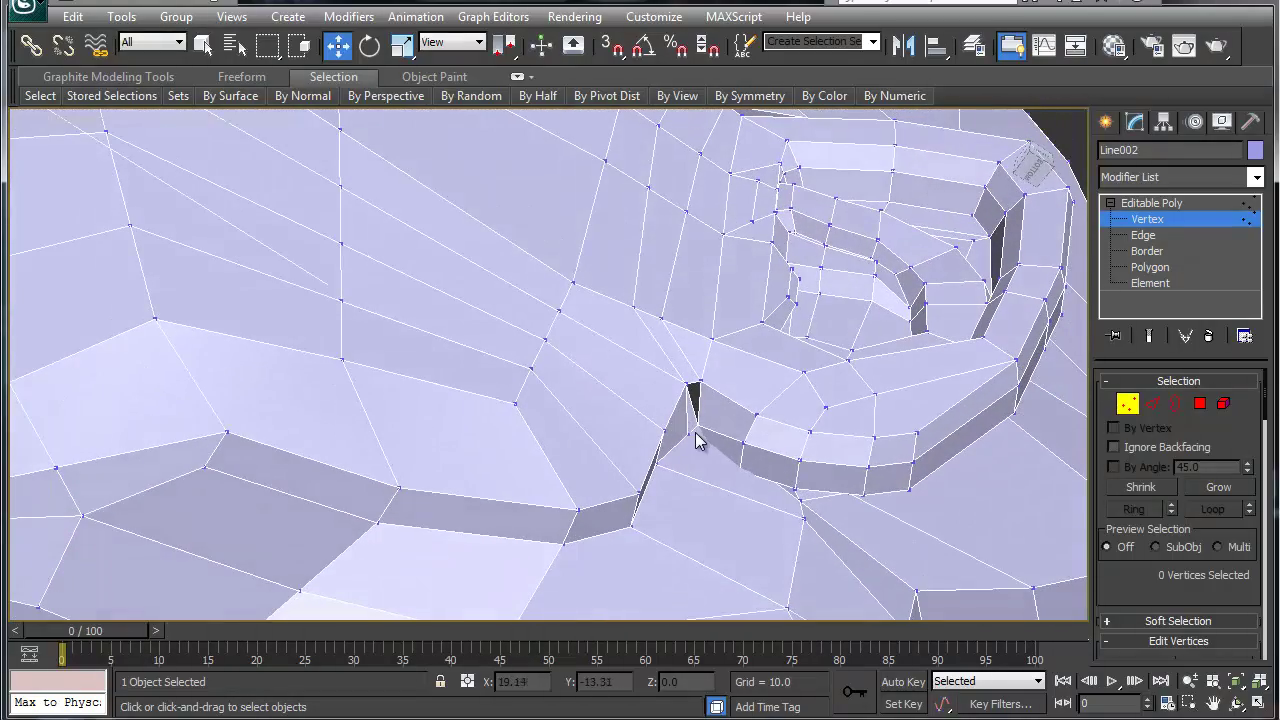
Step: Delete the small triangular polygon between the cut and the head vertex below the front of the earlobe
left_click(697, 390)
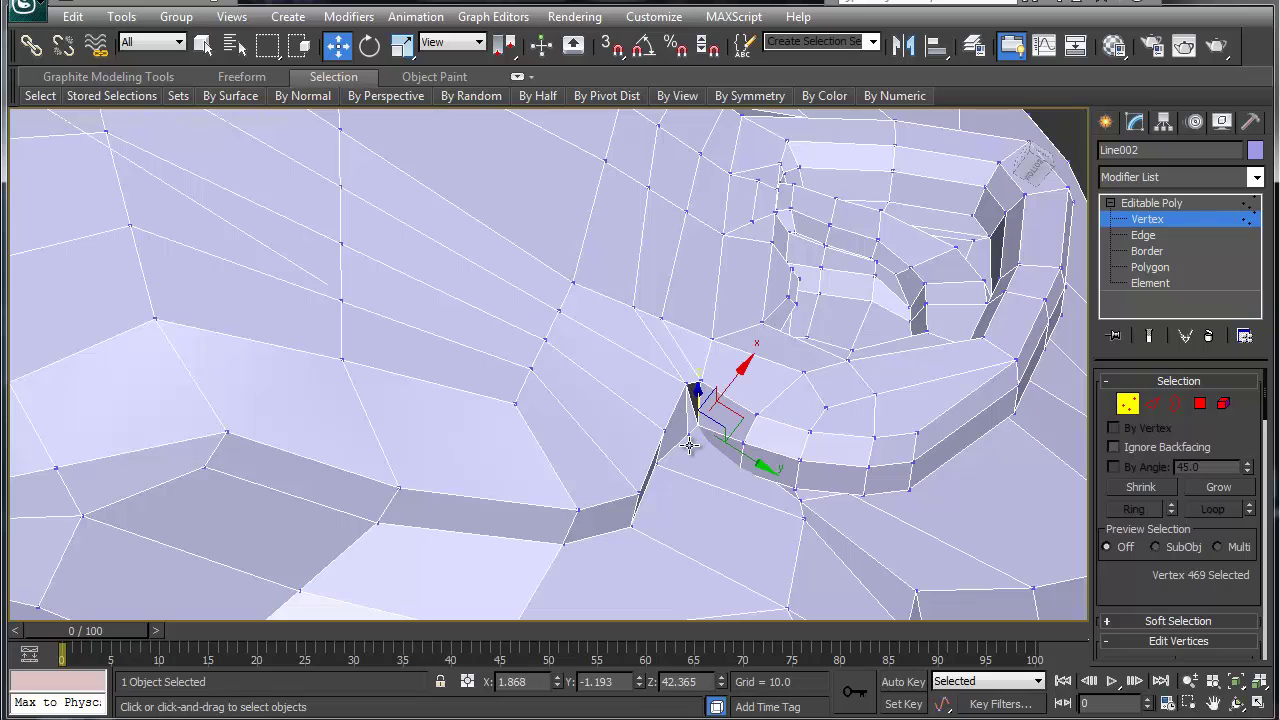
key("alt+c")
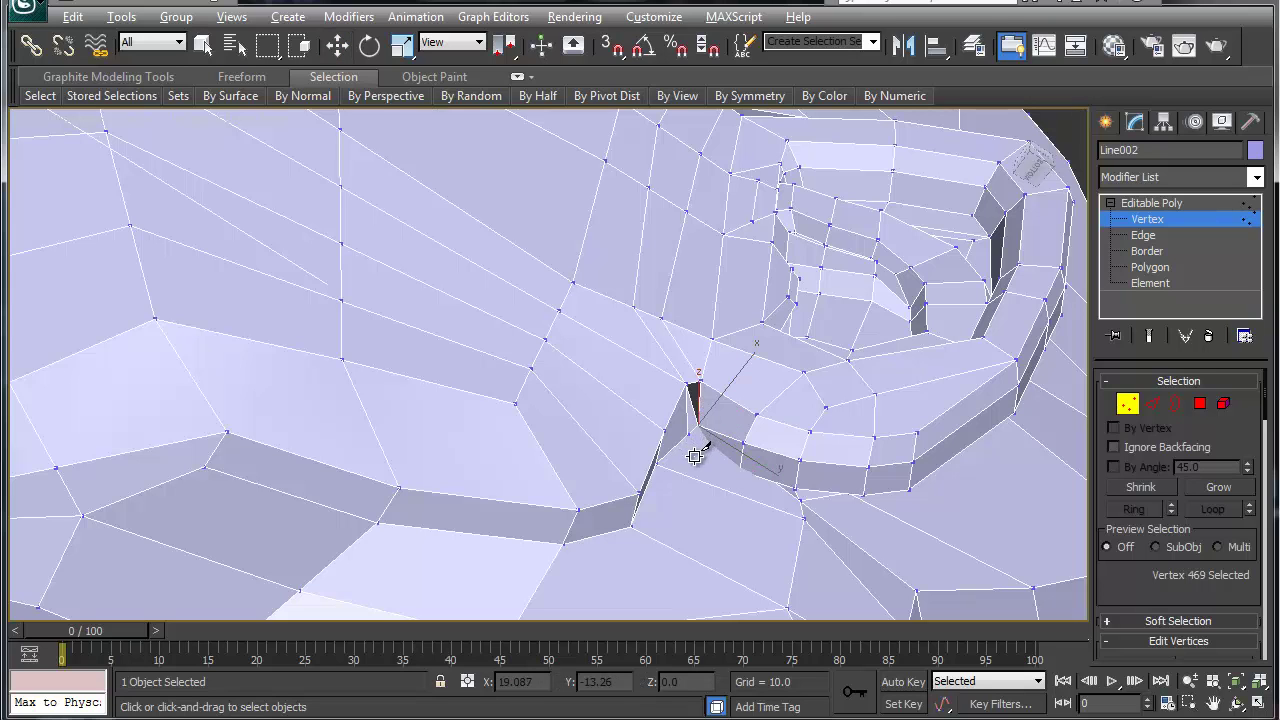
left_click_drag(694, 456, 694, 456)
left_click(694, 442)
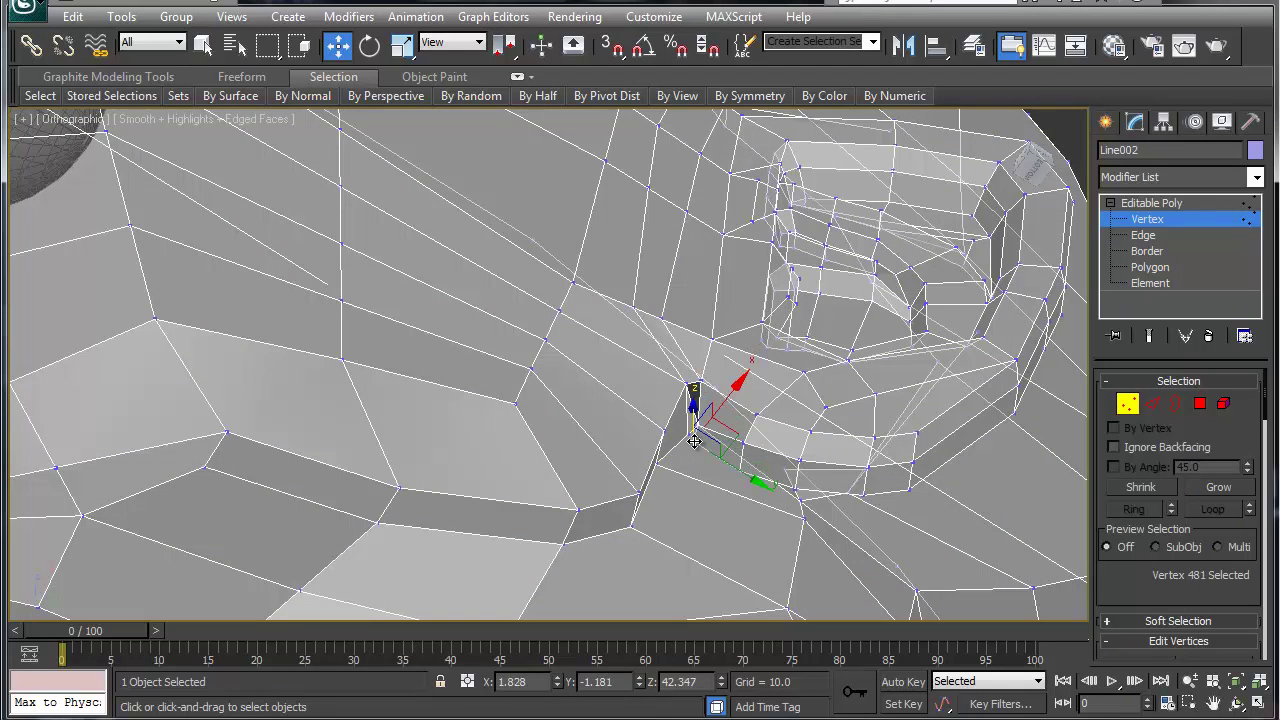
left_click(686, 434, "ctrl")
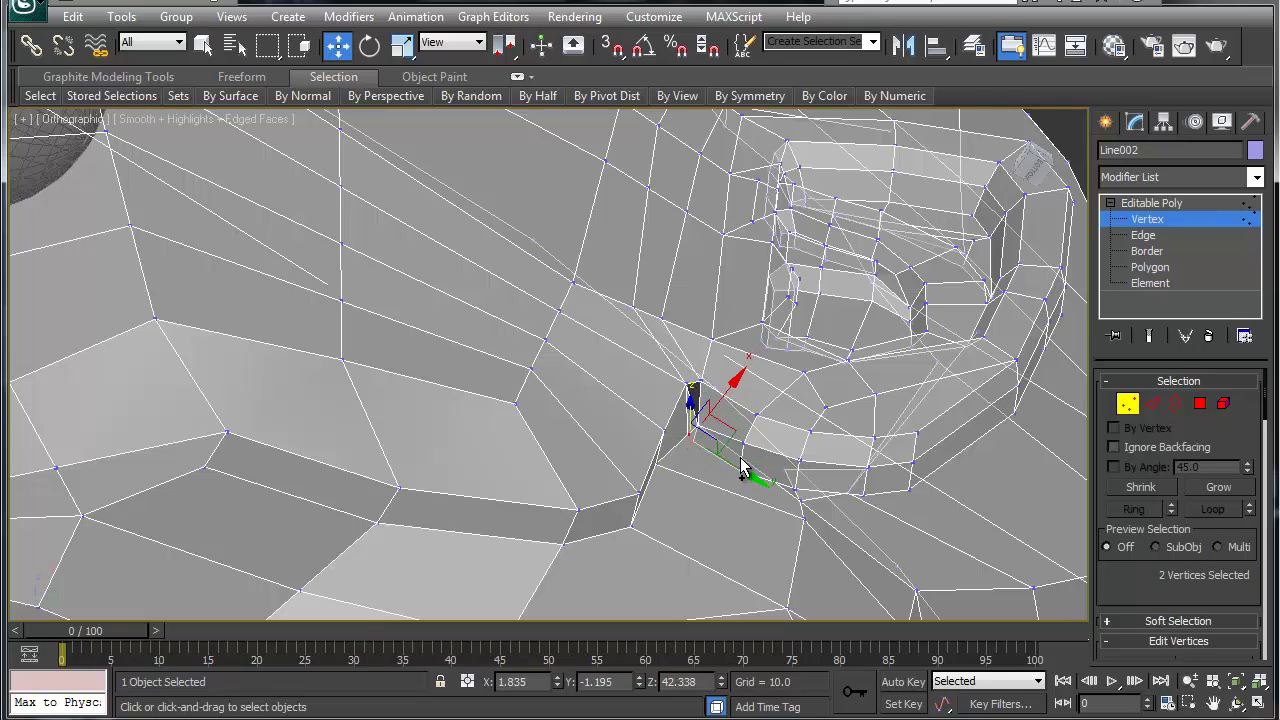
middle_click_drag(723, 447, 696, 471, "alt")
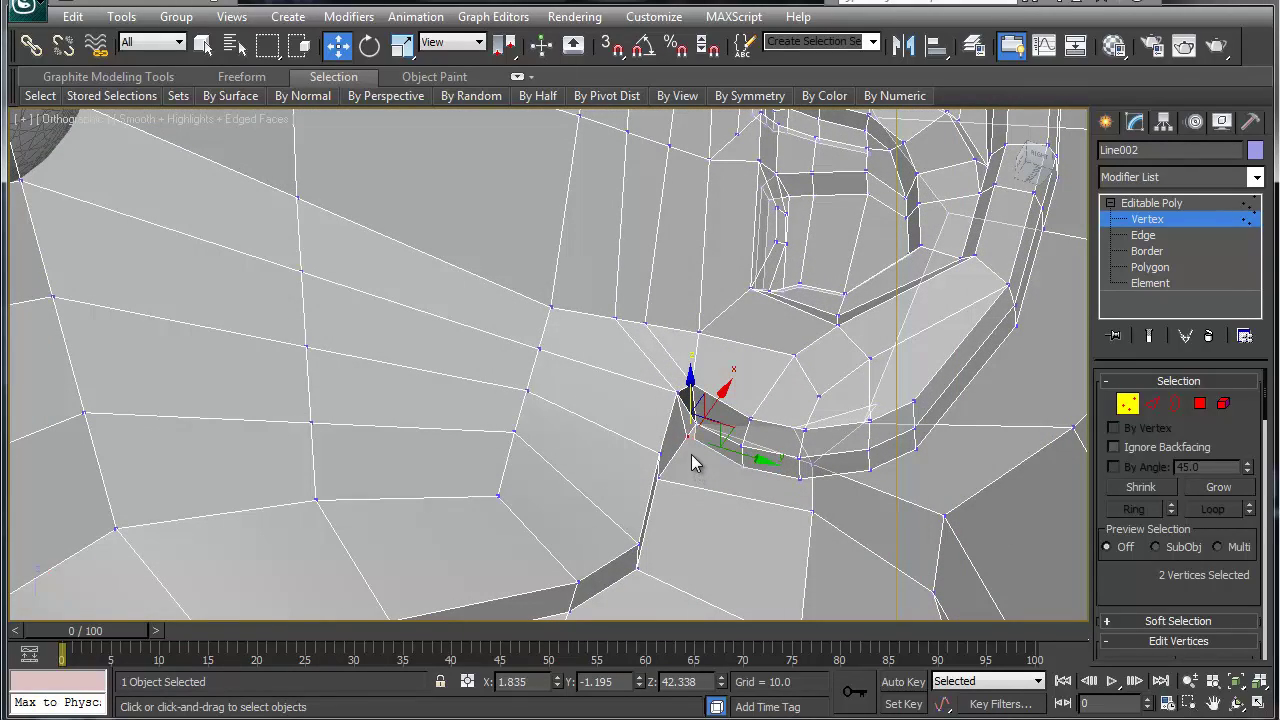
key("4")
left_click(687, 418)
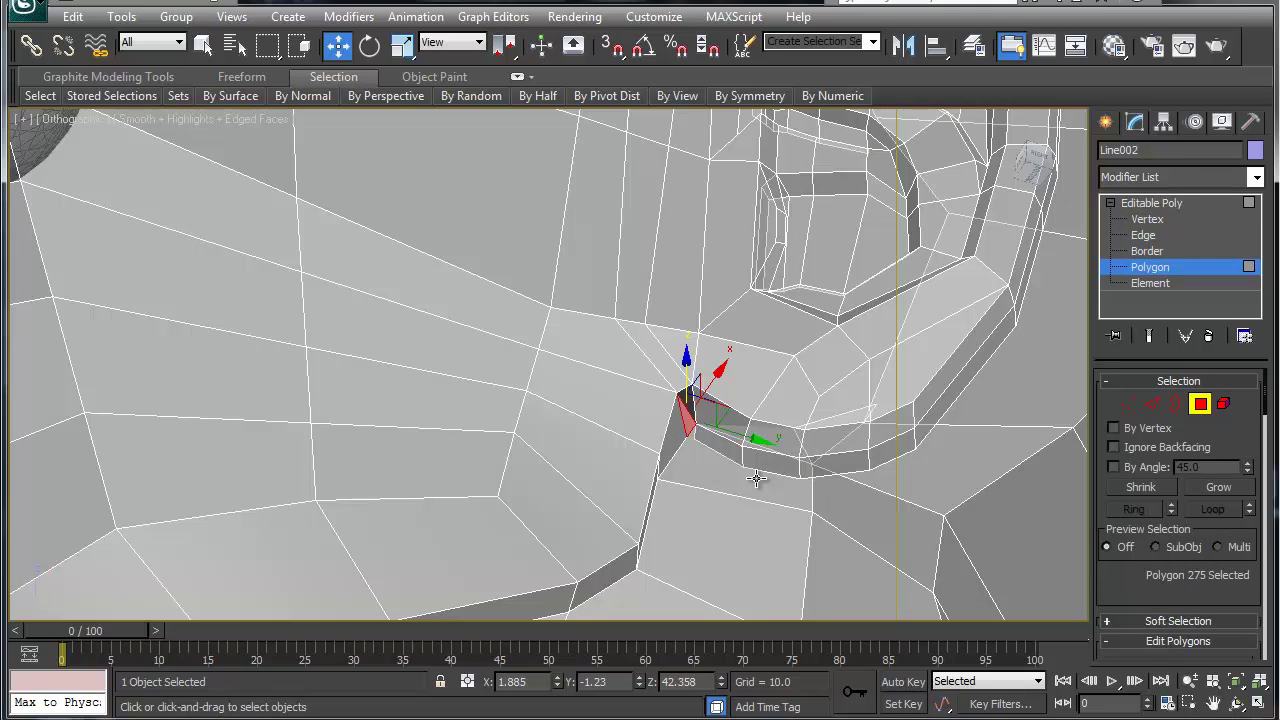
key("Delete")
middle_click_drag(714, 451, 731, 405, "alt")
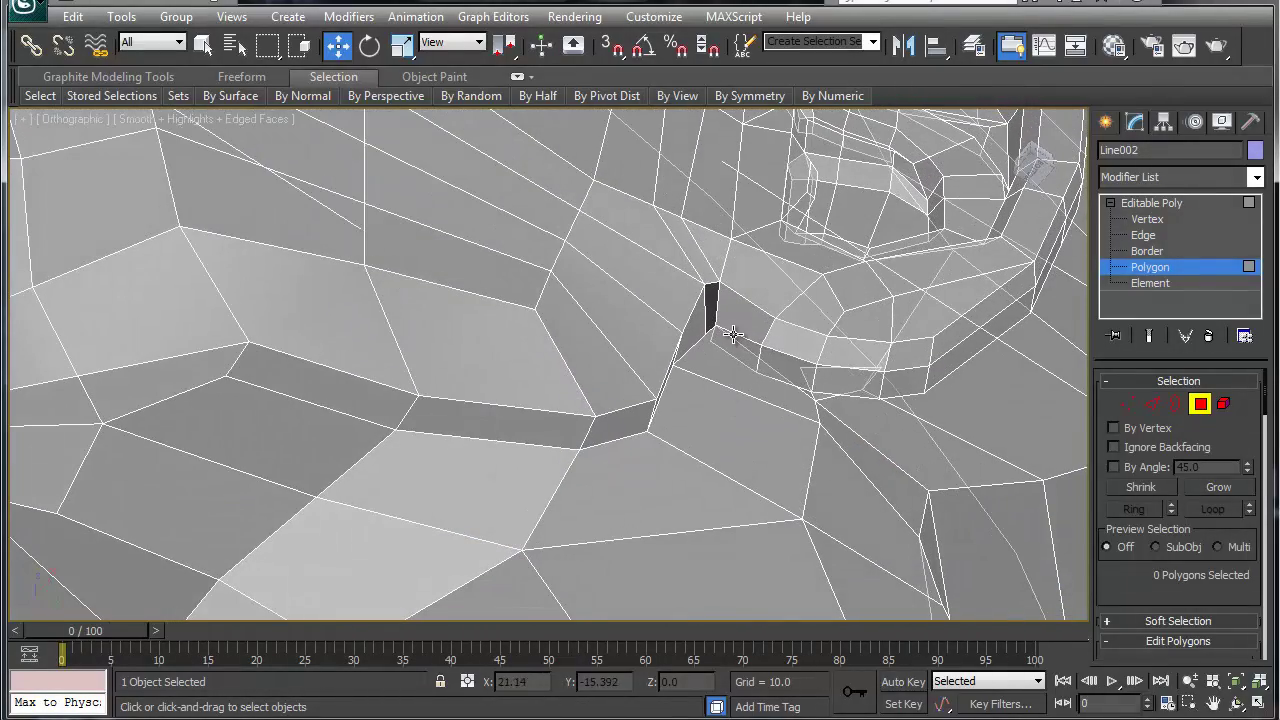
Step: Return to vertex editing with nothing selected and turn off the model's see-through display
key("1")
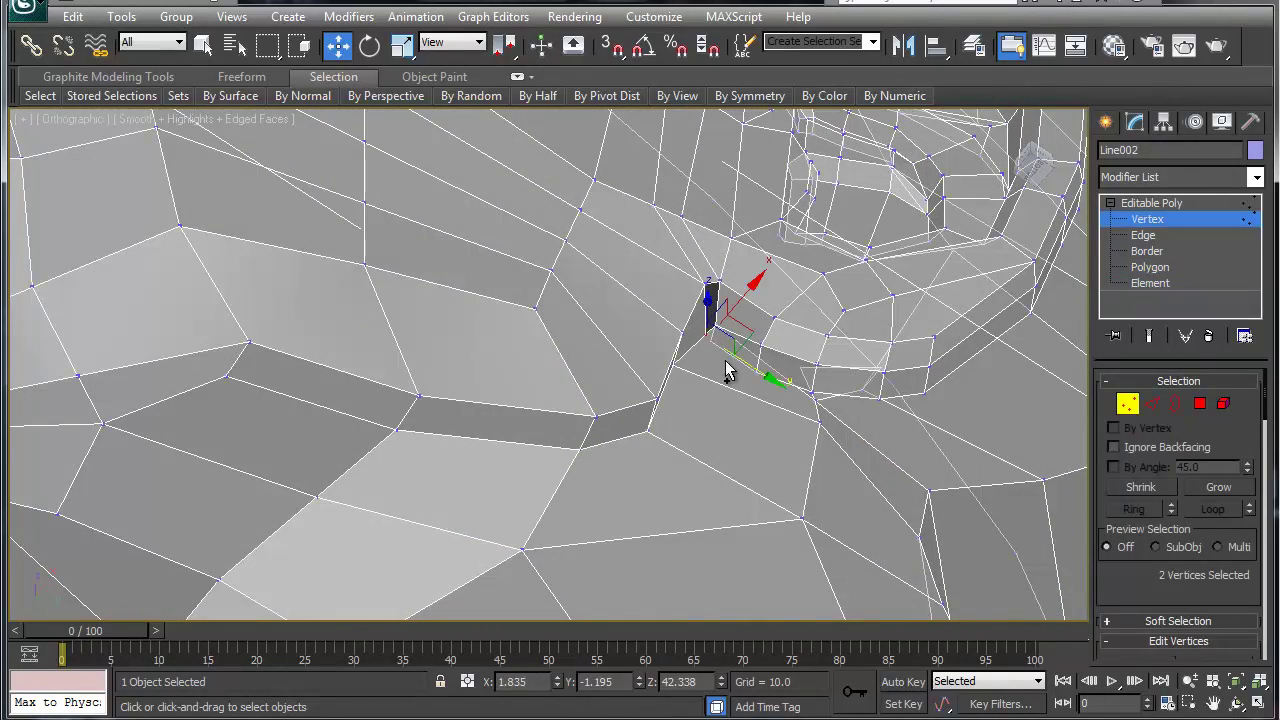
left_click(718, 370)
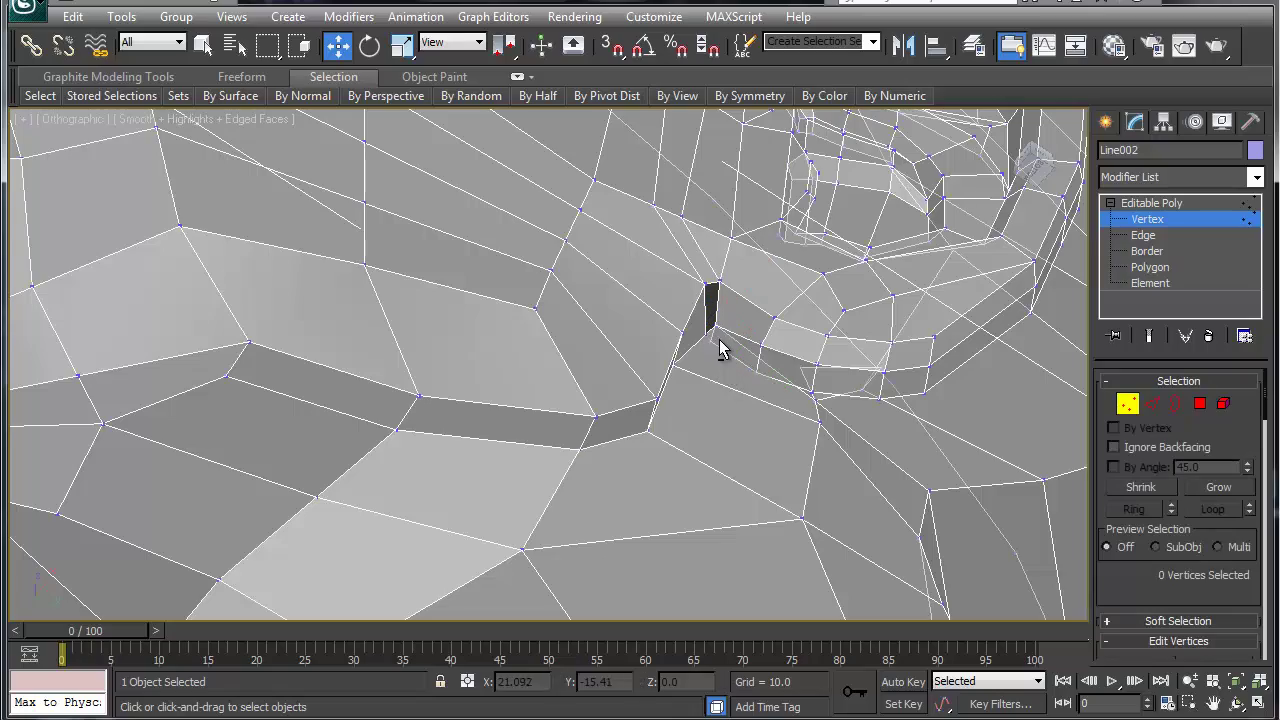
mouse_move(720, 350)
middle_mouse_down("alt")
mouse_move(745, 373)
mouse_move(720, 349)
mouse_move(700, 363)
middle_mouse_up("alt")
key("alt+c")
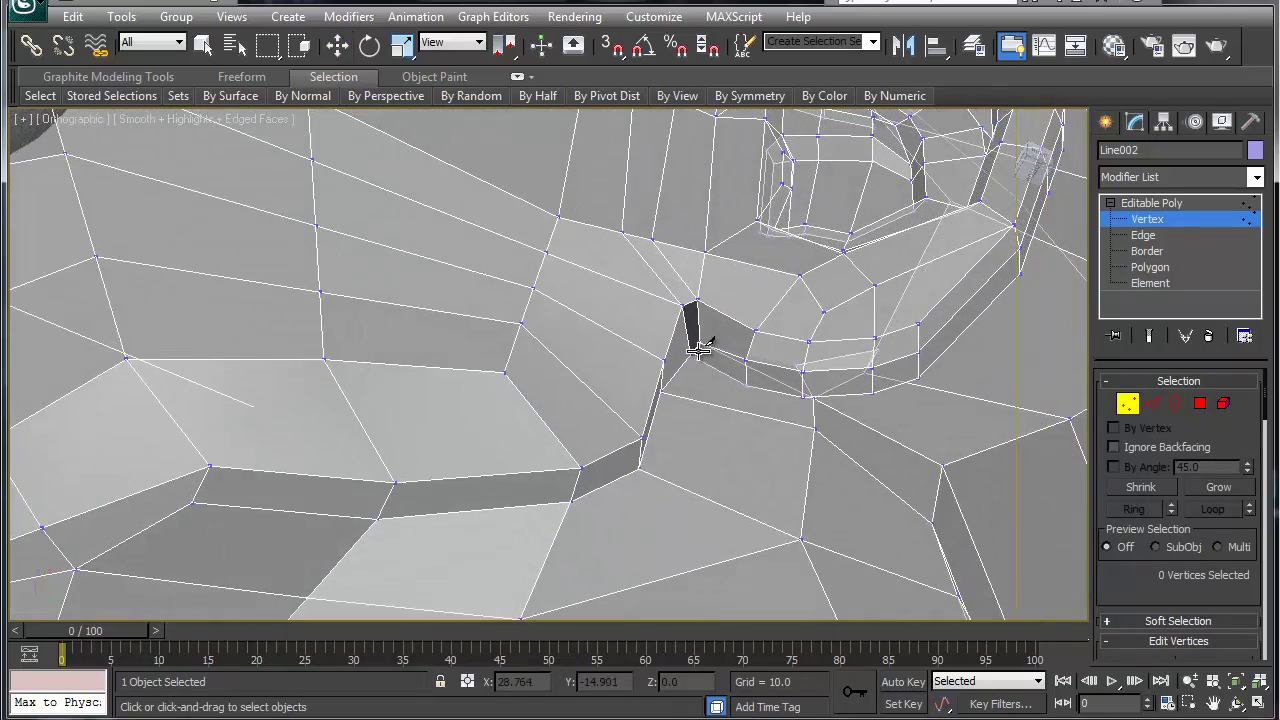
key("alt+x")
scroll(720, 367, "up", 6)
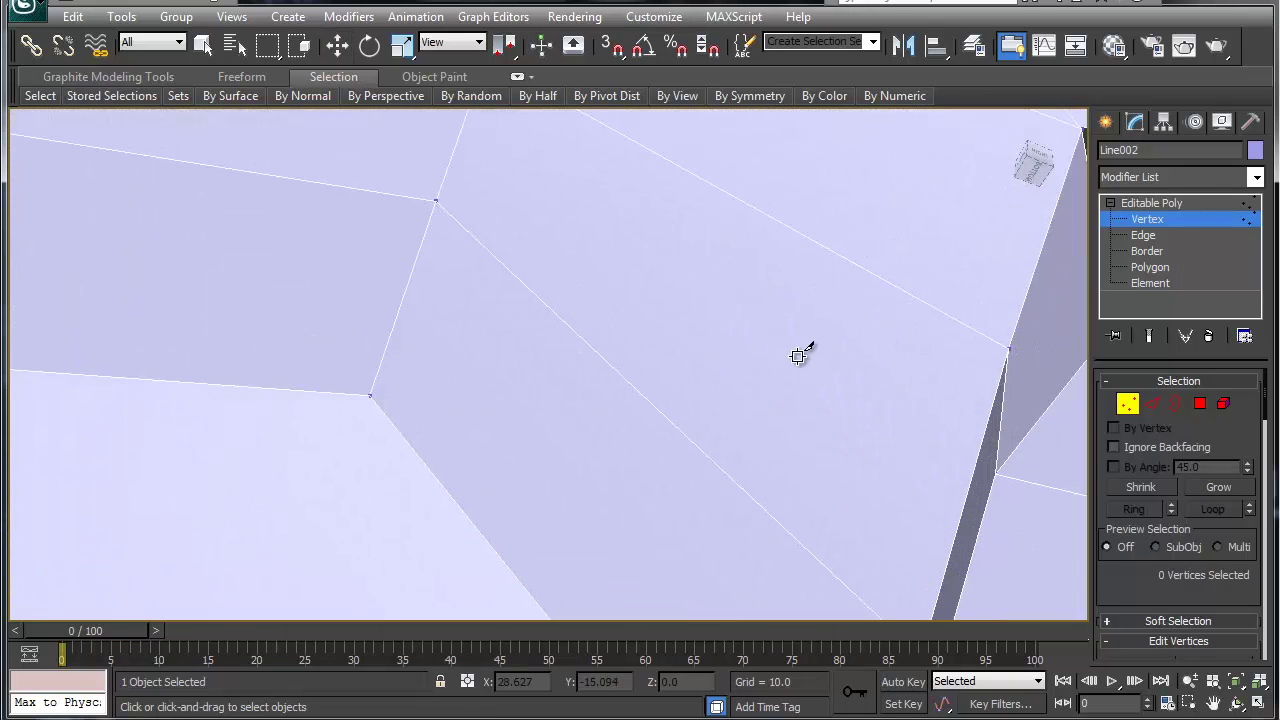
middle_click_drag(803, 354, 350, 320)
right_click(690, 326)
middle_click_drag(690, 326, 732, 321, "alt")
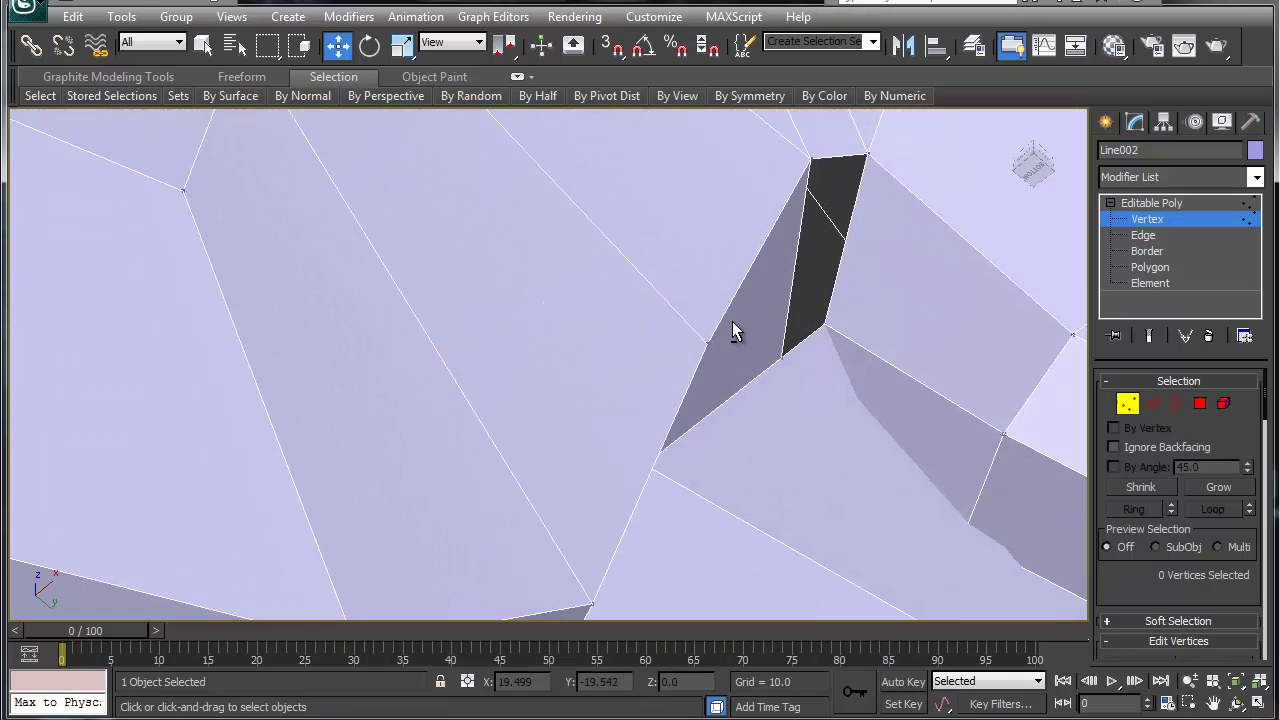
Step: Break the head vertex below the front of the earlobe and move its split vertices apart, one to about Y -1.207, Z 42.341
left_click(821, 326)
middle_click_drag(828, 371, 817, 462, "alt")
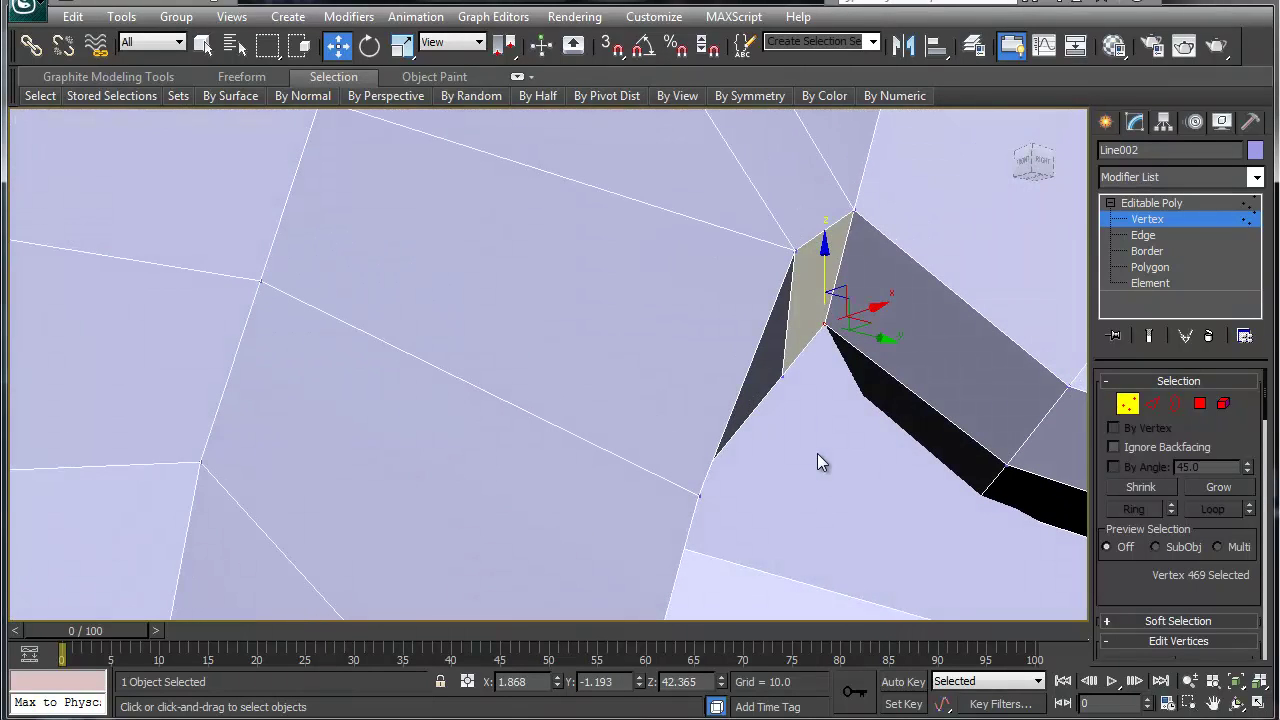
middle_click_drag(813, 400, 809, 435, "alt")
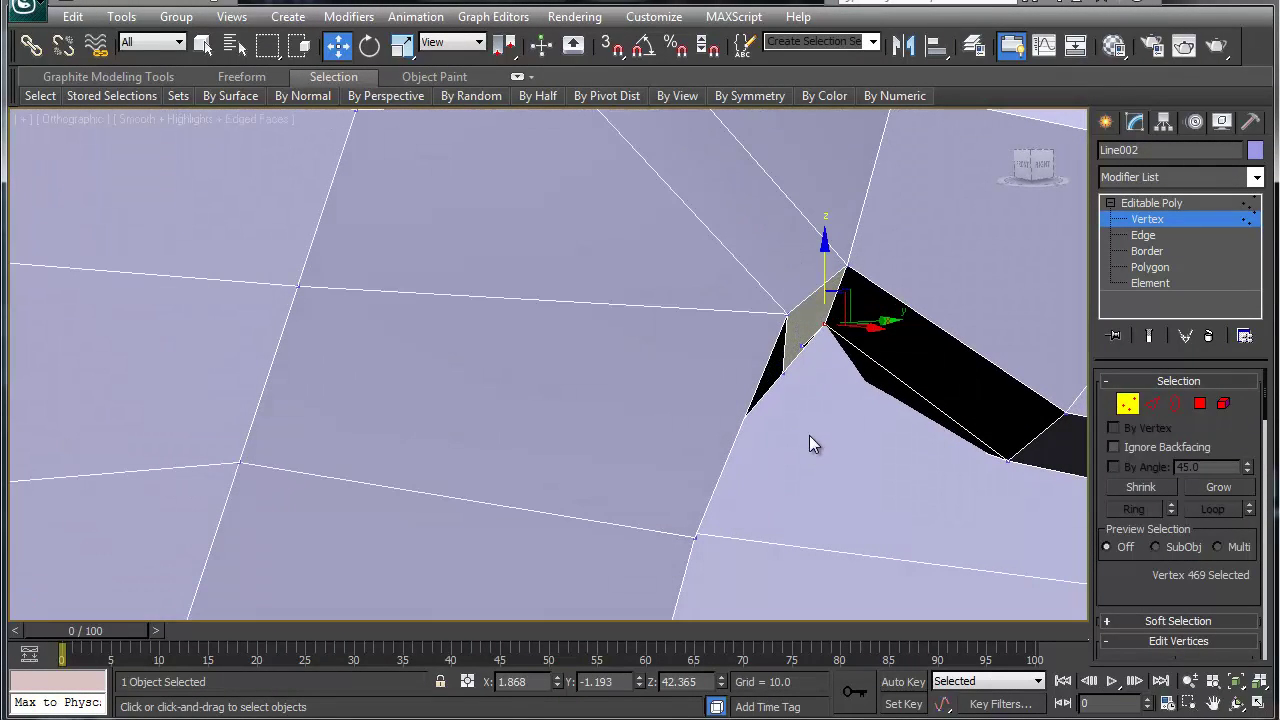
right_click(818, 320)
left_click(791, 372)
left_click(829, 330)
left_click(824, 324)
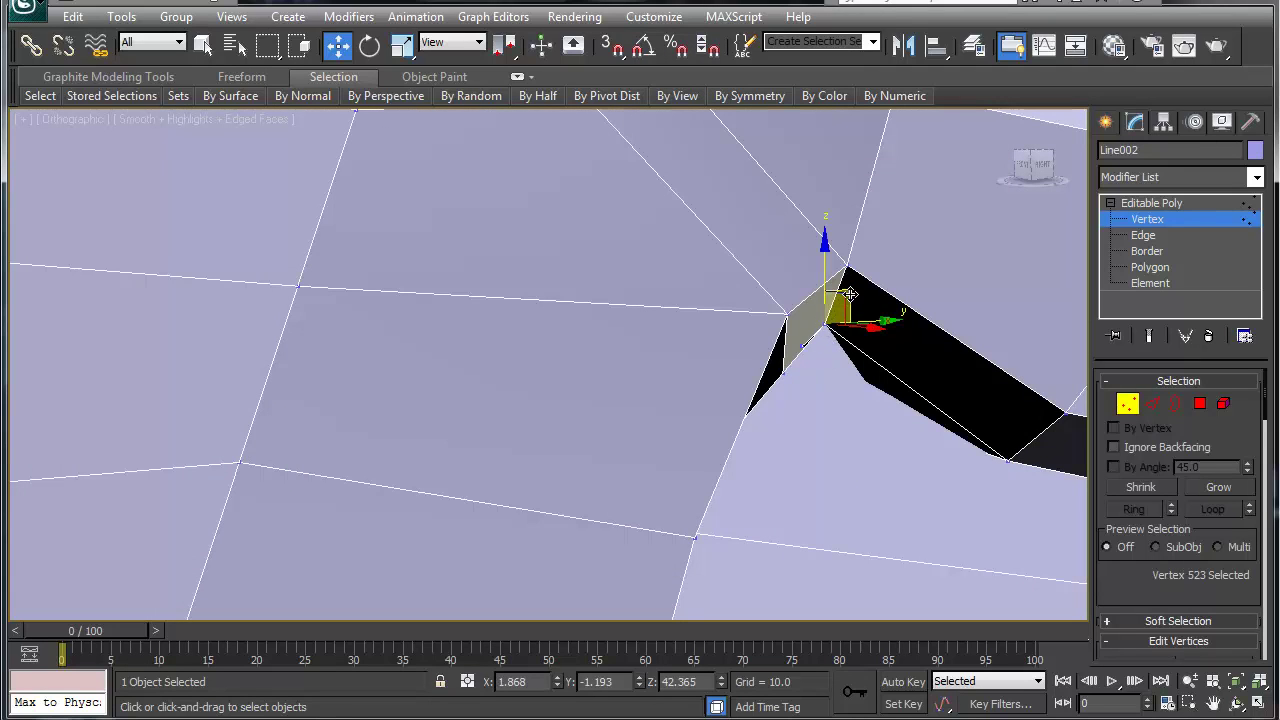
left_click_drag(849, 298, 837, 334)
left_click(826, 326)
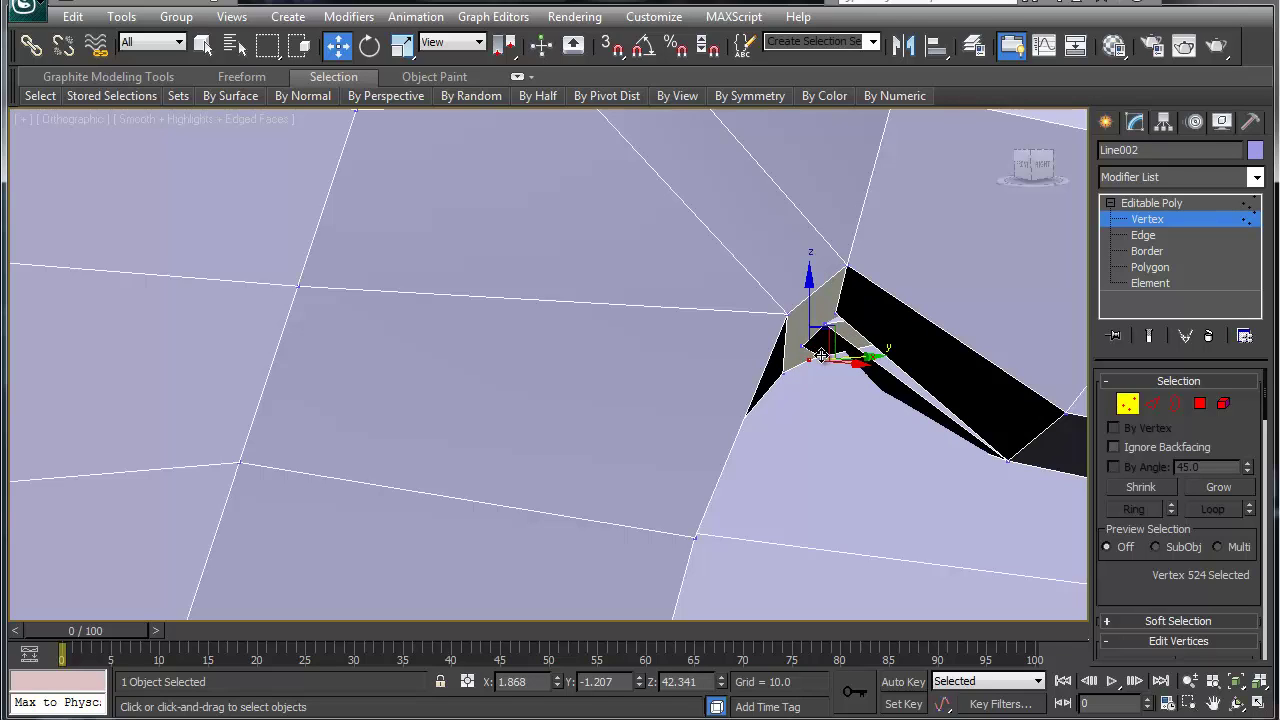
Step: Collapse the two upper split vertices at the front of the earlobe into one
left_click(827, 321)
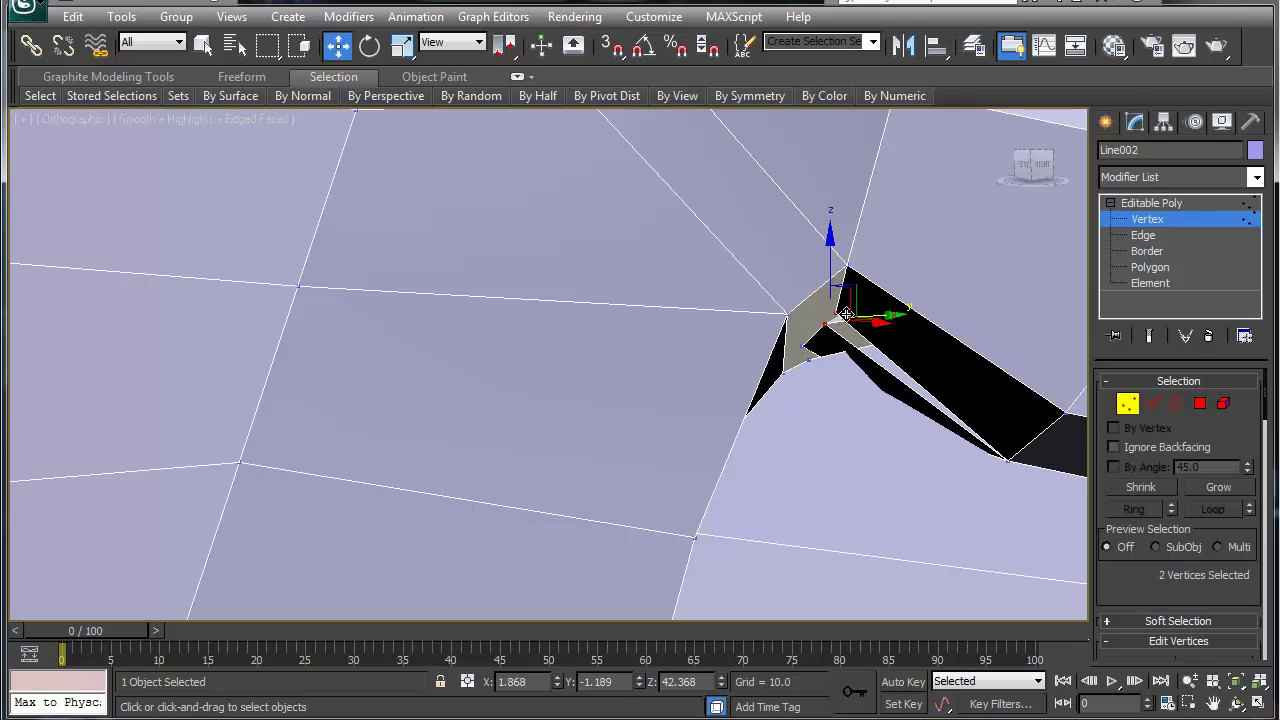
left_click(824, 322, "ctrl")
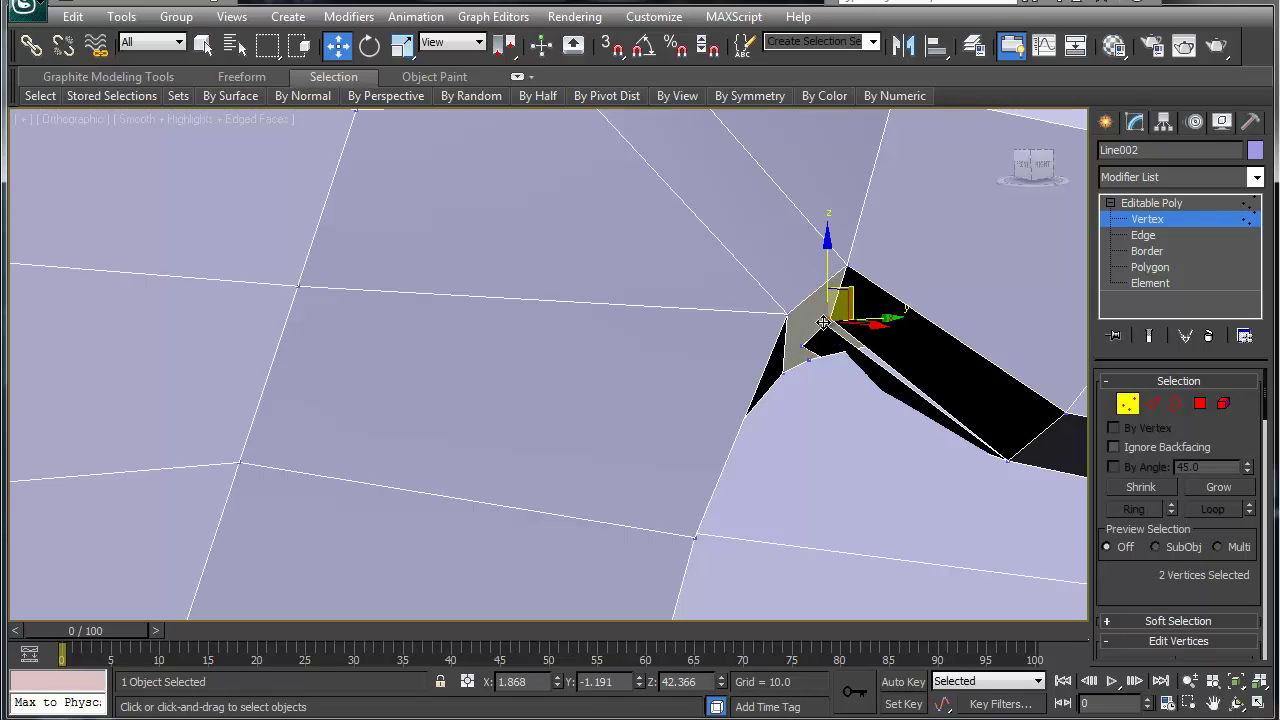
key("ctrl+alt+c")
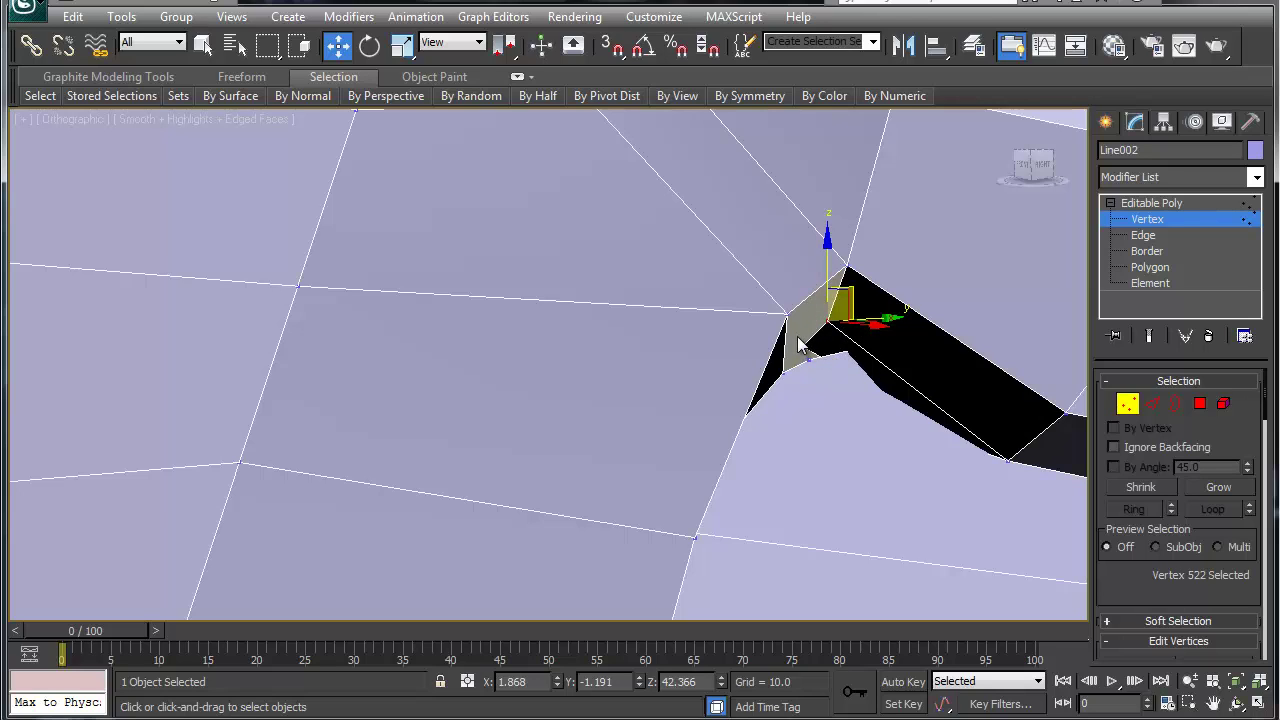
Step: Examine the two lower loose vertices at the front of the earlobe hole from both sides, using the see-through display
left_click_drag(797, 337, 822, 377)
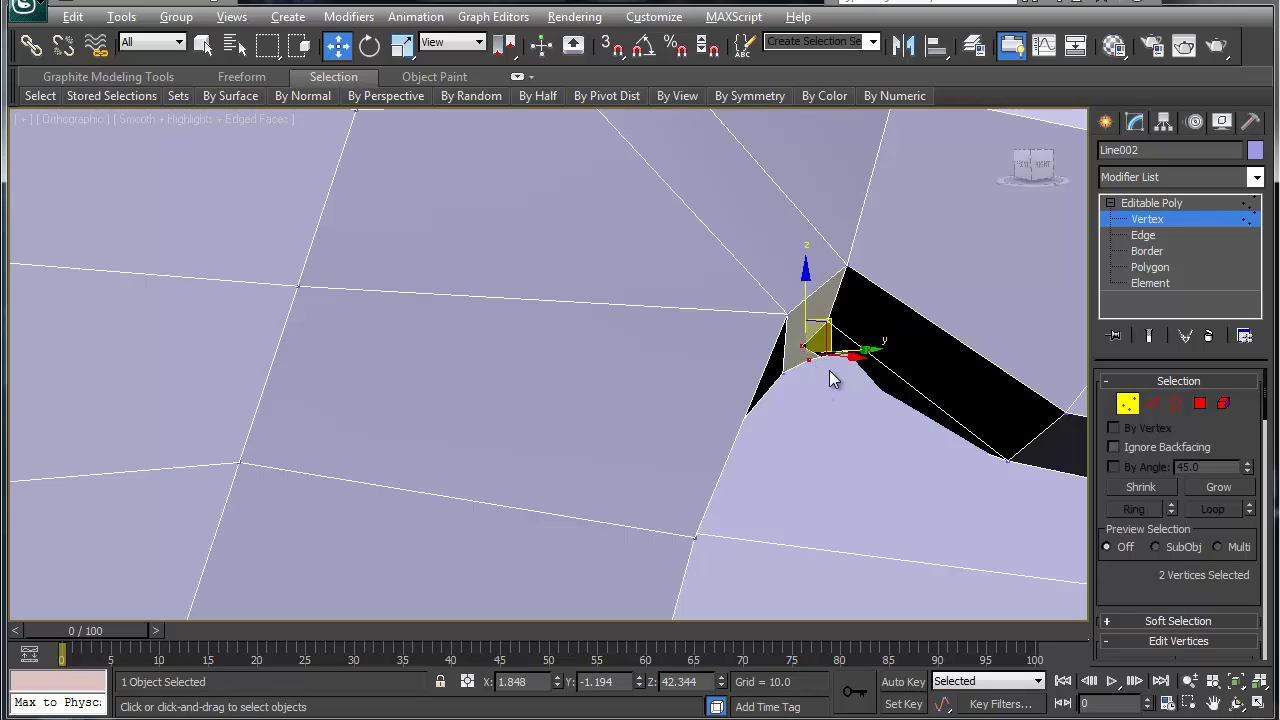
mouse_move(822, 386)
middle_mouse_down("alt")
mouse_move(794, 407)
mouse_move(846, 355)
mouse_move(849, 383)
mouse_move(676, 398)
mouse_move(583, 378)
mouse_move(726, 330)
mouse_move(631, 383)
mouse_move(551, 366)
mouse_move(629, 337)
mouse_move(629, 314)
mouse_move(706, 280)
mouse_move(775, 273)
mouse_move(818, 336)
mouse_move(828, 392)
middle_mouse_up("alt")
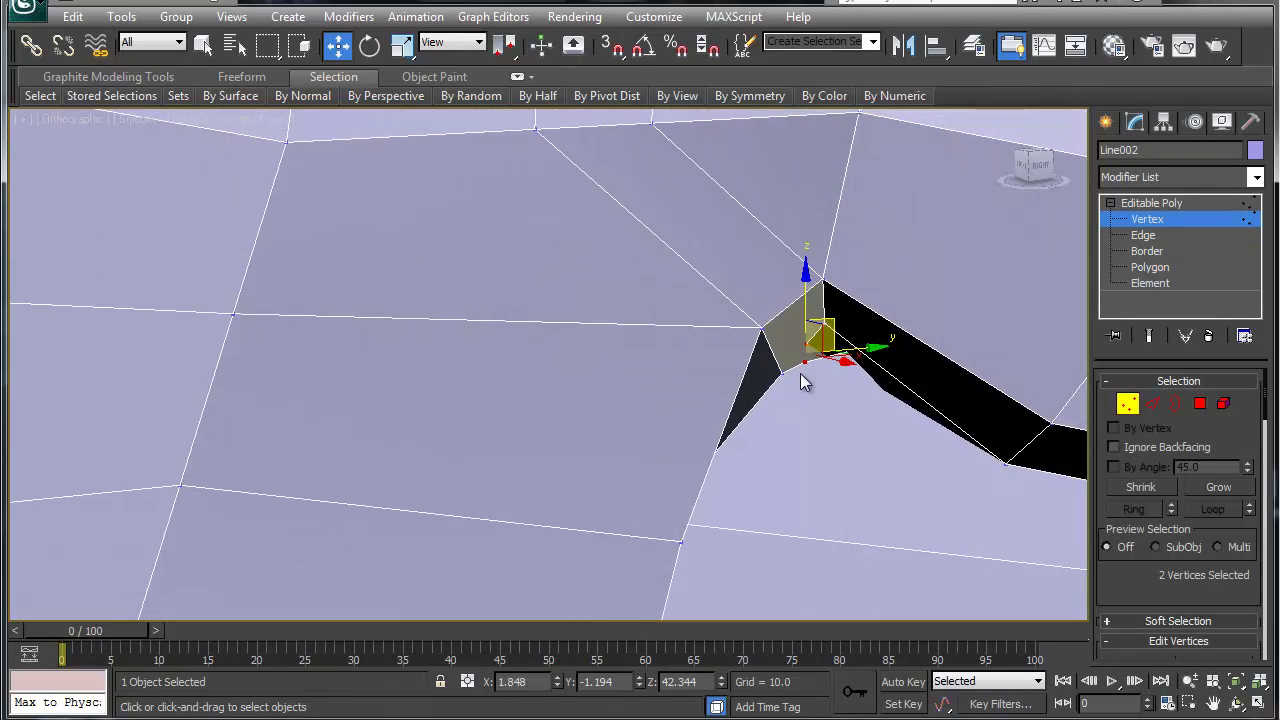
left_click(800, 373)
left_click(806, 362)
left_click(807, 344)
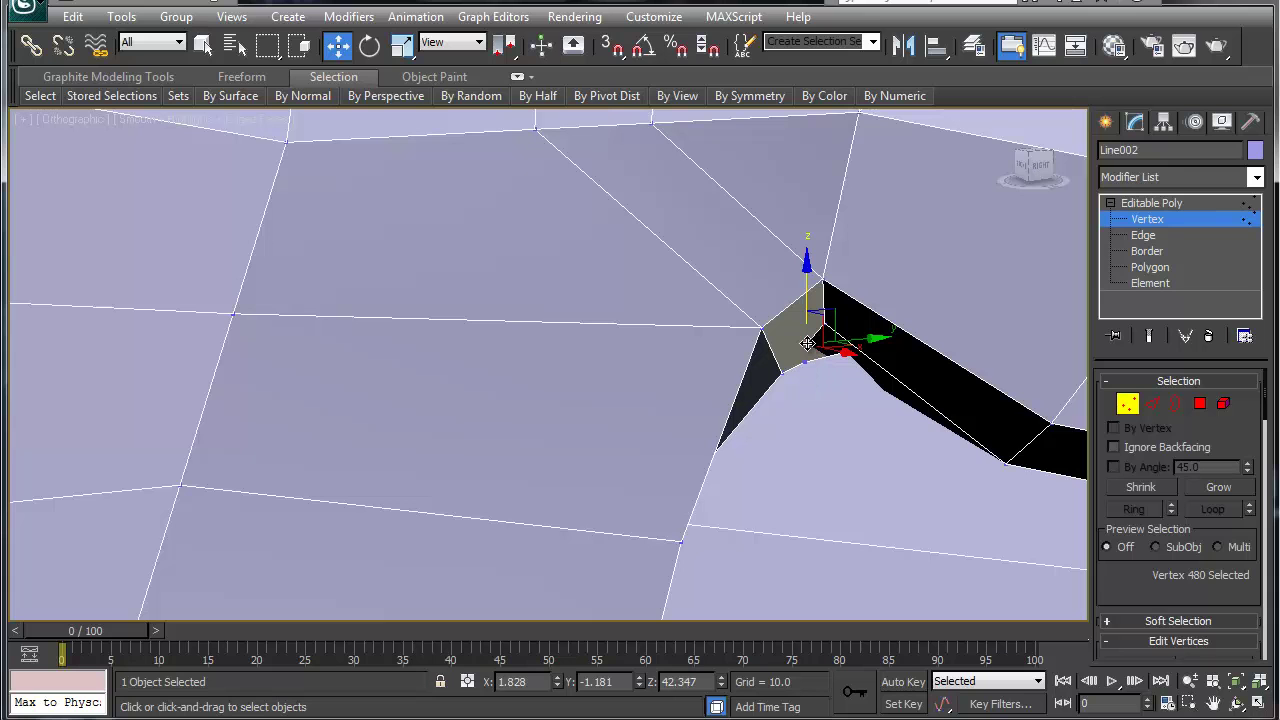
left_click(806, 362, "ctrl")
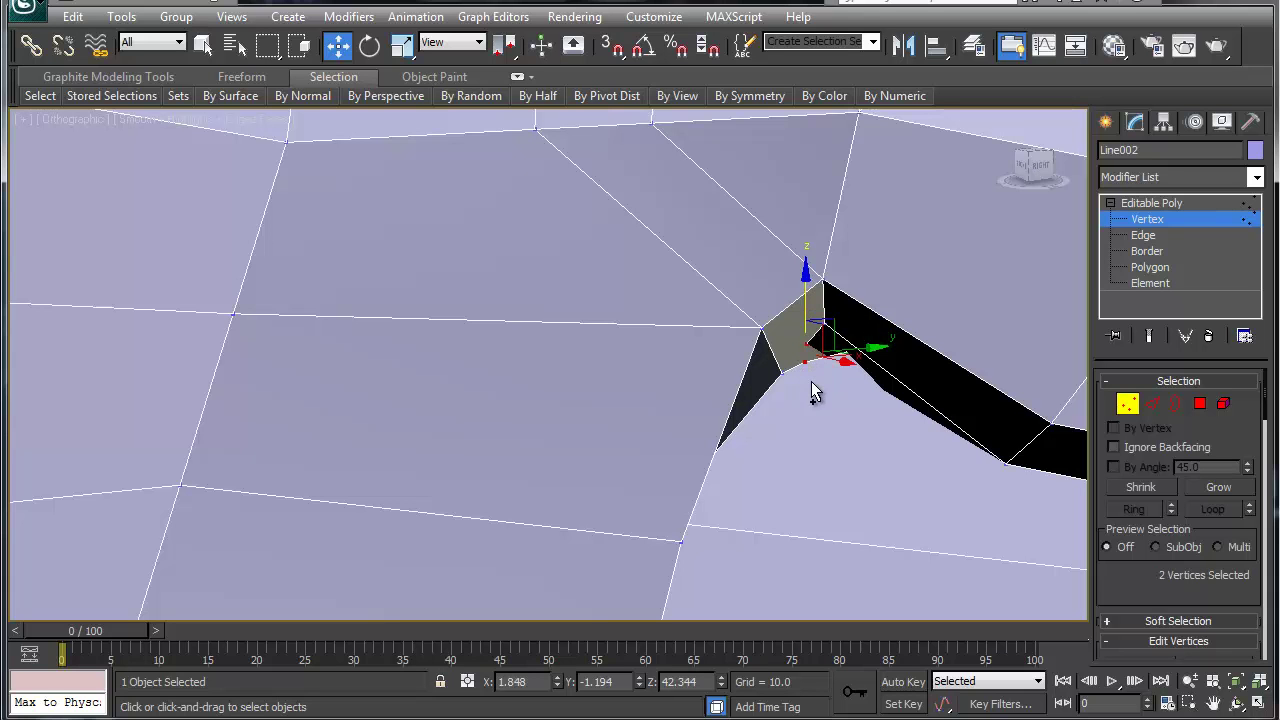
middle_click_drag(823, 385, 645, 352, "alt")
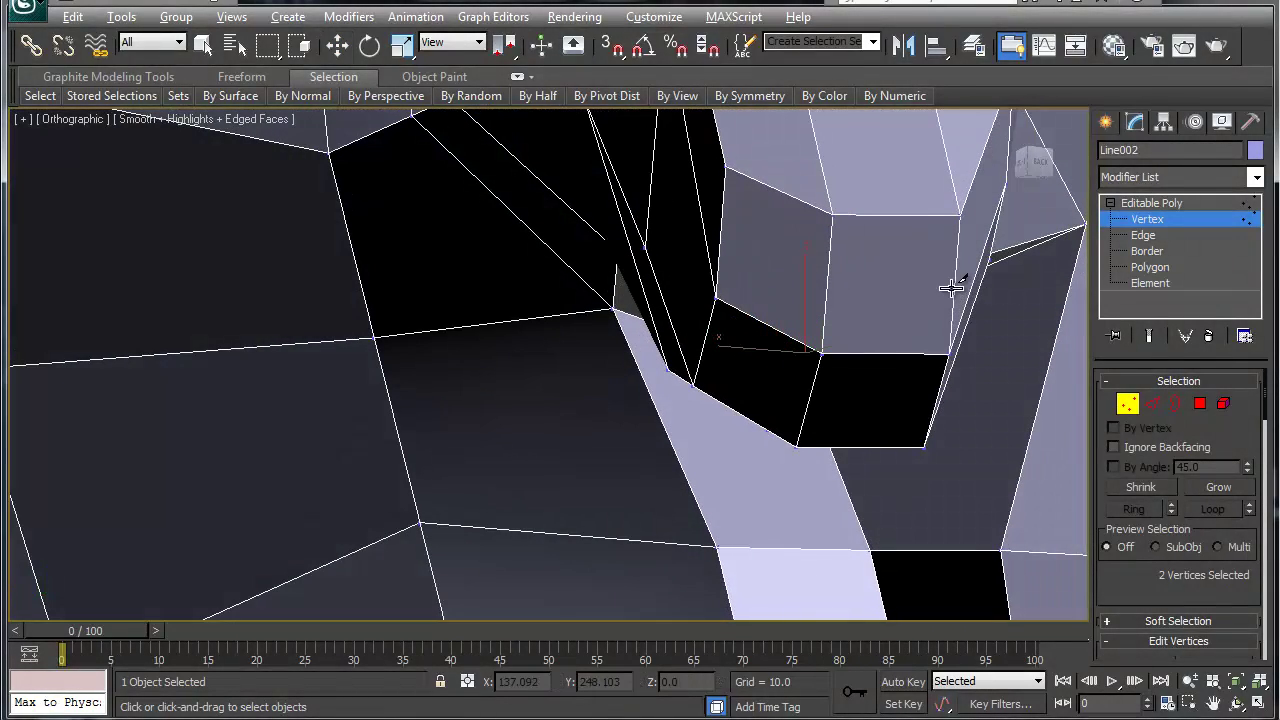
key("alt+x")
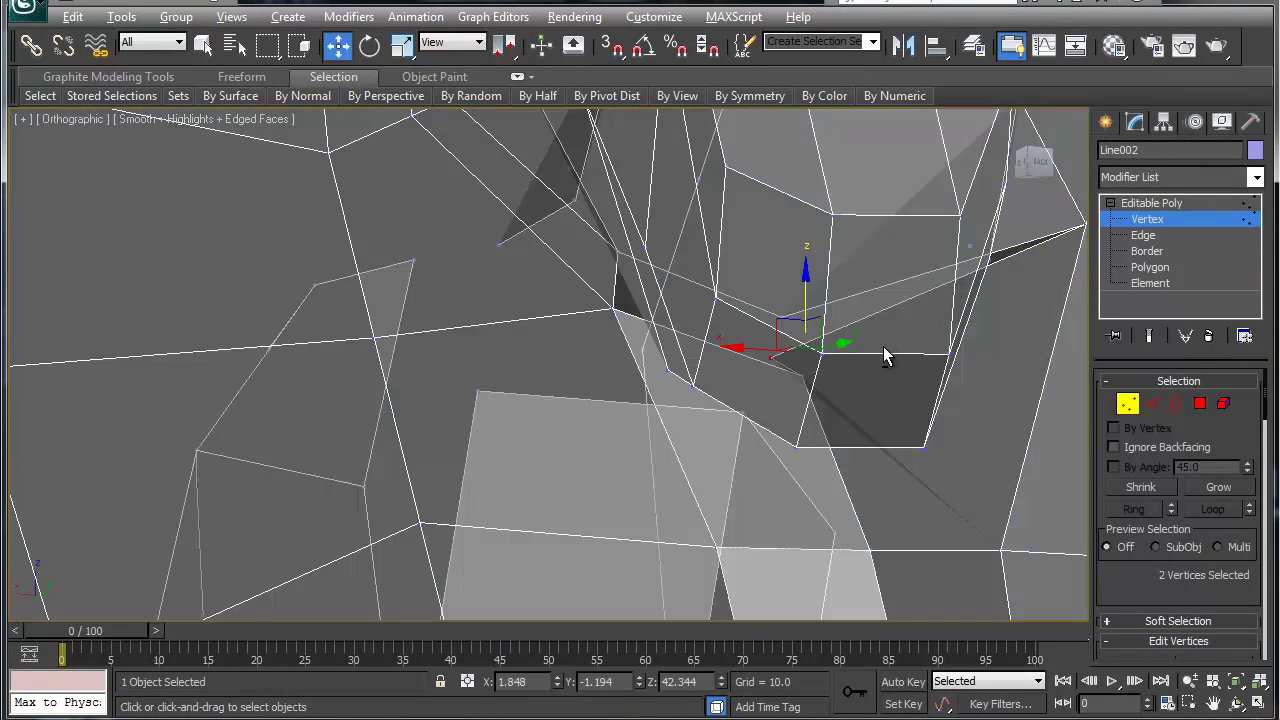
middle_click_drag(884, 357, 1075, 376, "alt")
Step: Move the loose vertex nearest the hole's front corner up and toward the collapsed vertex, to about Y -1.165, Z 42.354
left_click(804, 344)
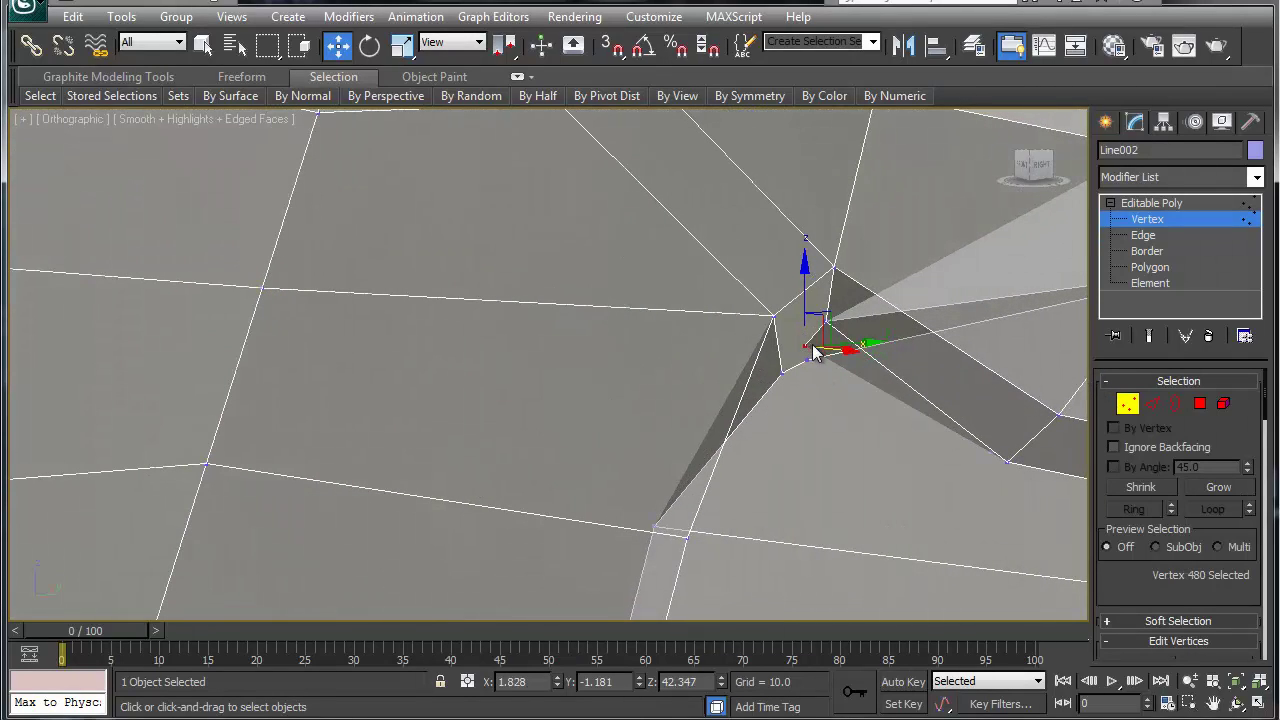
left_click_drag(803, 297, 808, 286)
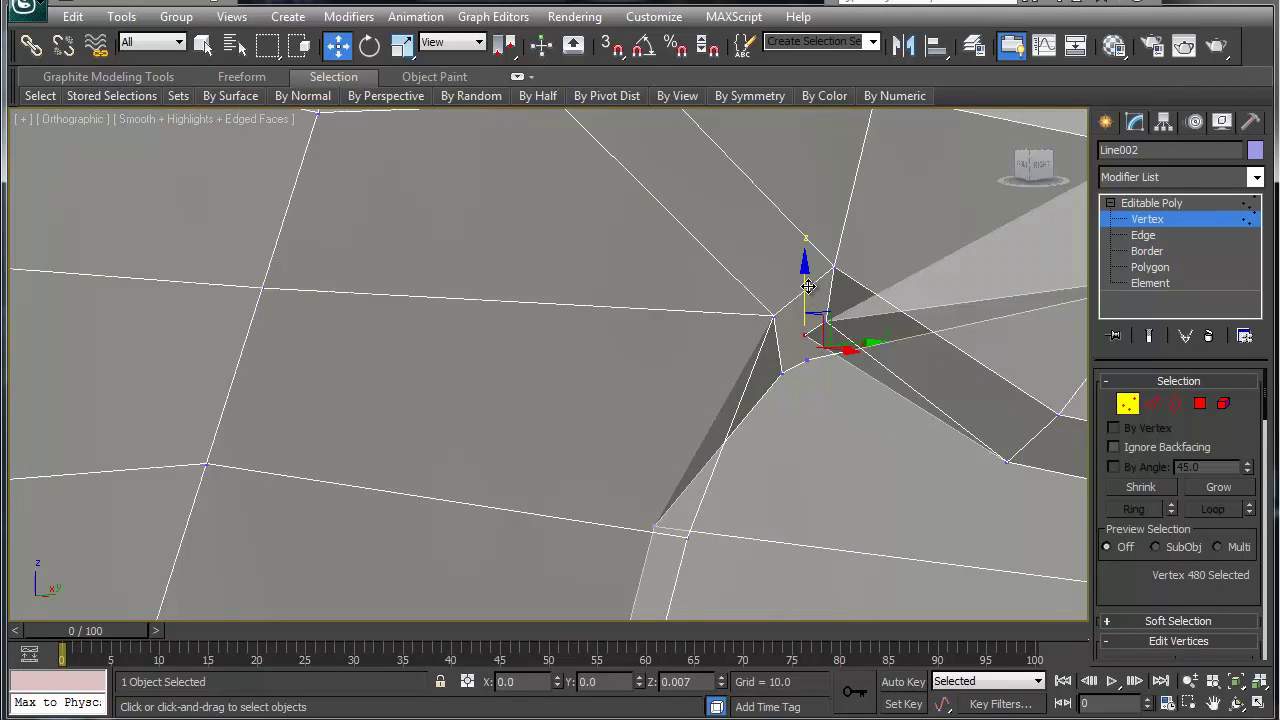
left_click_drag(845, 341, 852, 341)
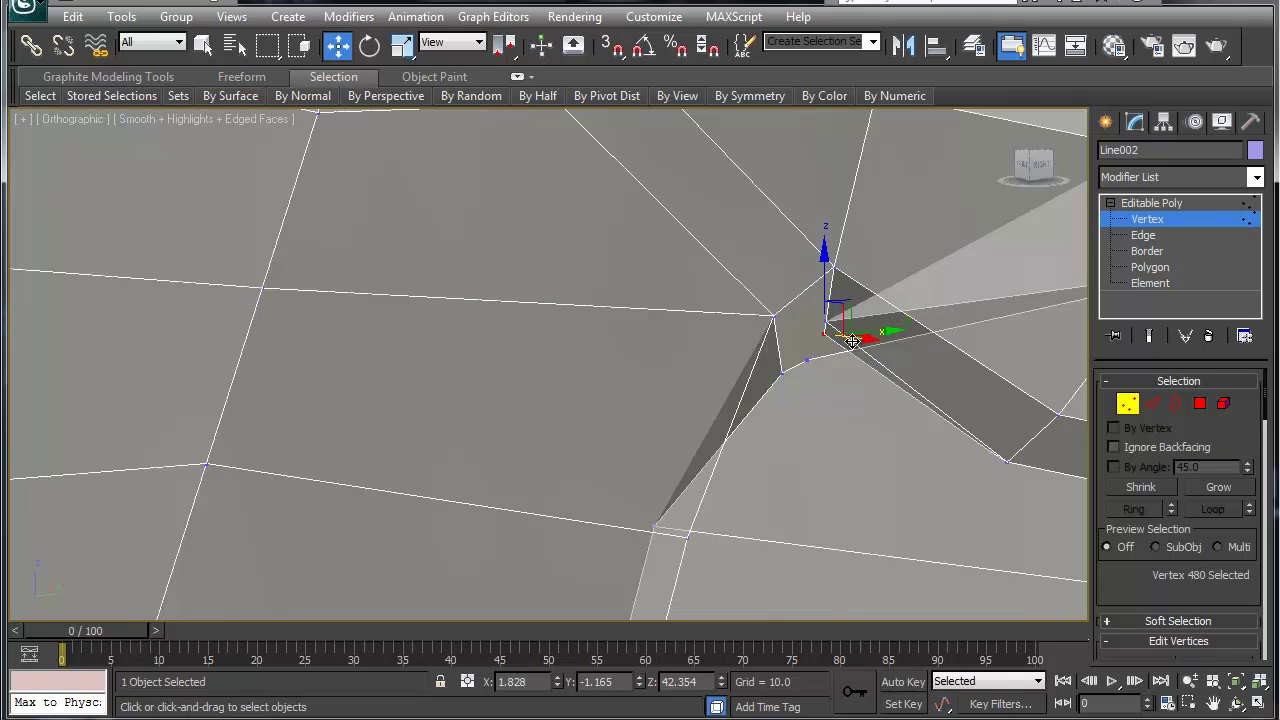
Step: Collapse the upper vertex at the front of the earlobe with the lower split vertex on the head
left_click(825, 320)
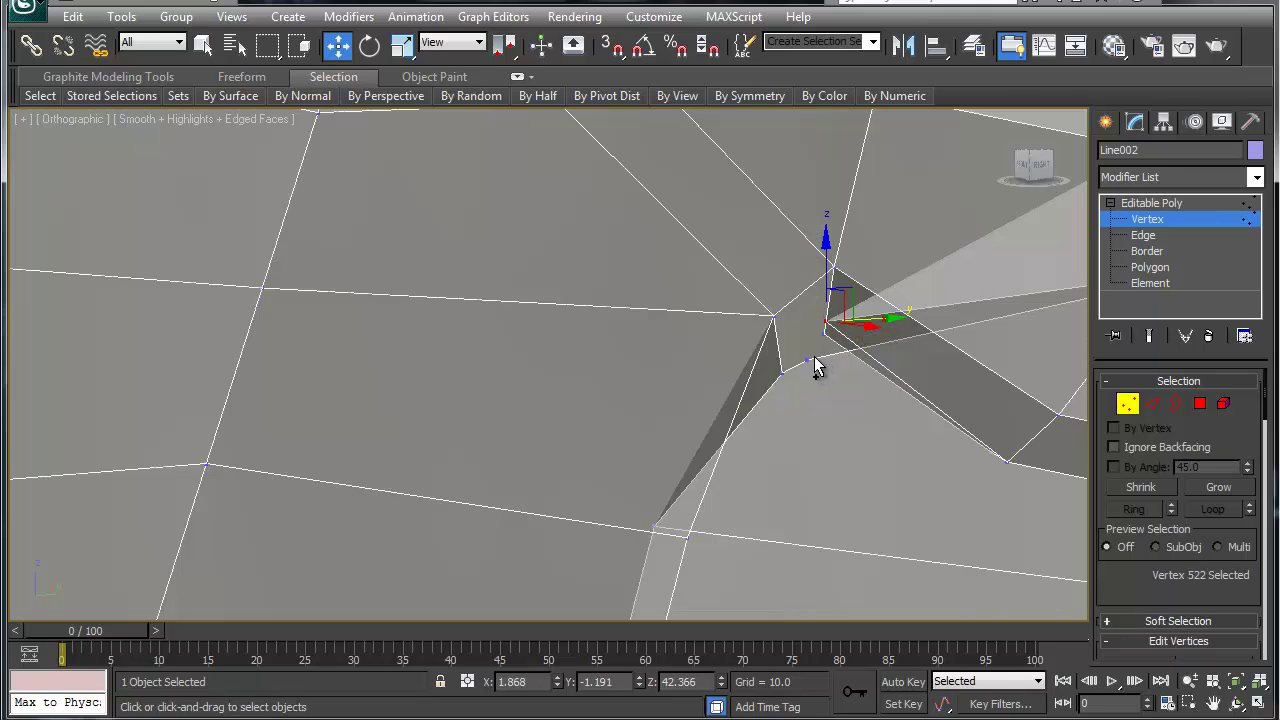
left_click(808, 360, "ctrl")
key("ctrl+alt+c")
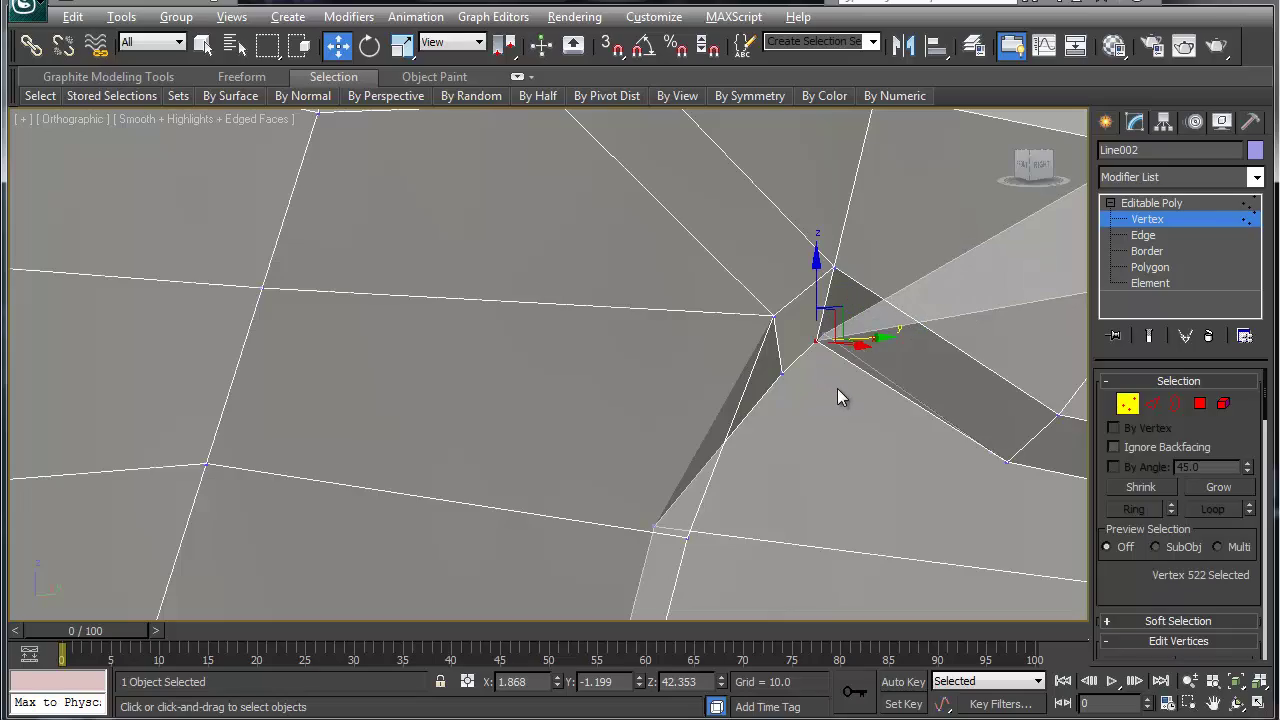
Step: Collapse the two cheek-side split vertices at the front of the earlobe gap into one vertex
mouse_move(838, 390)
middle_mouse_down("alt")
mouse_move(880, 366)
mouse_move(840, 332)
mouse_move(840, 389)
mouse_move(827, 387)
mouse_move(853, 373)
mouse_move(825, 374)
middle_mouse_up("alt")
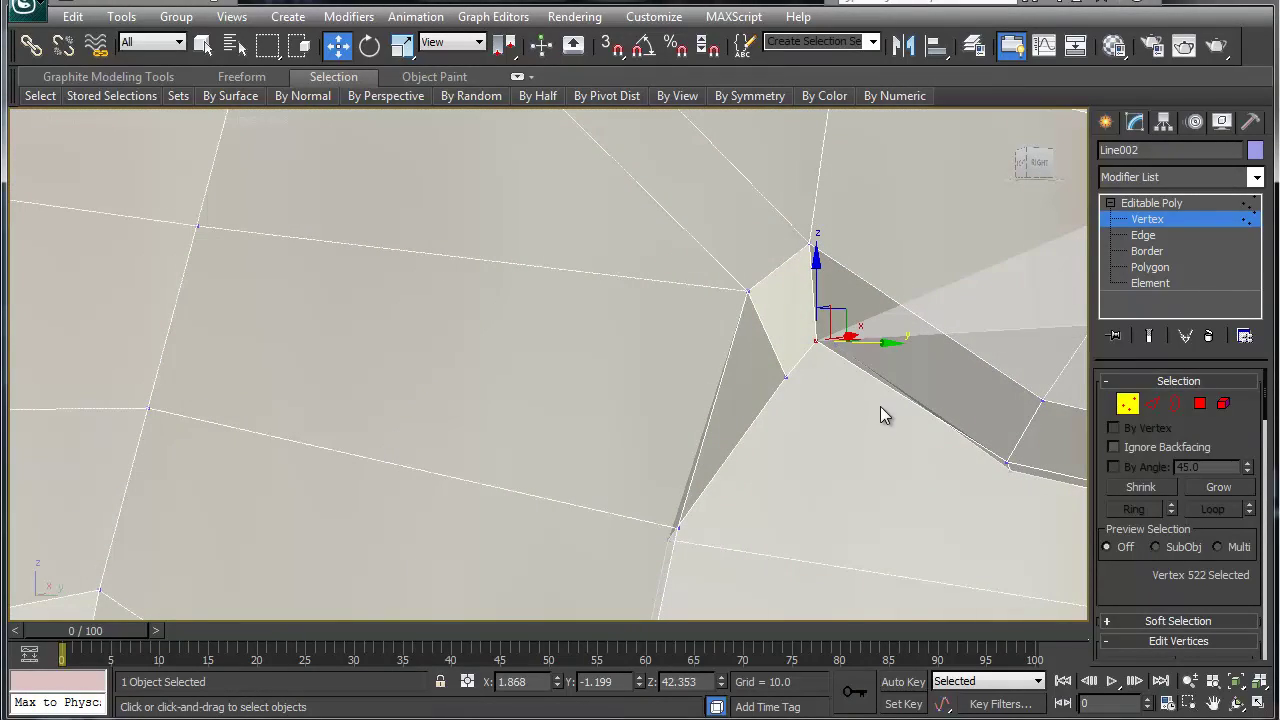
scroll(770, 370, "down", 6)
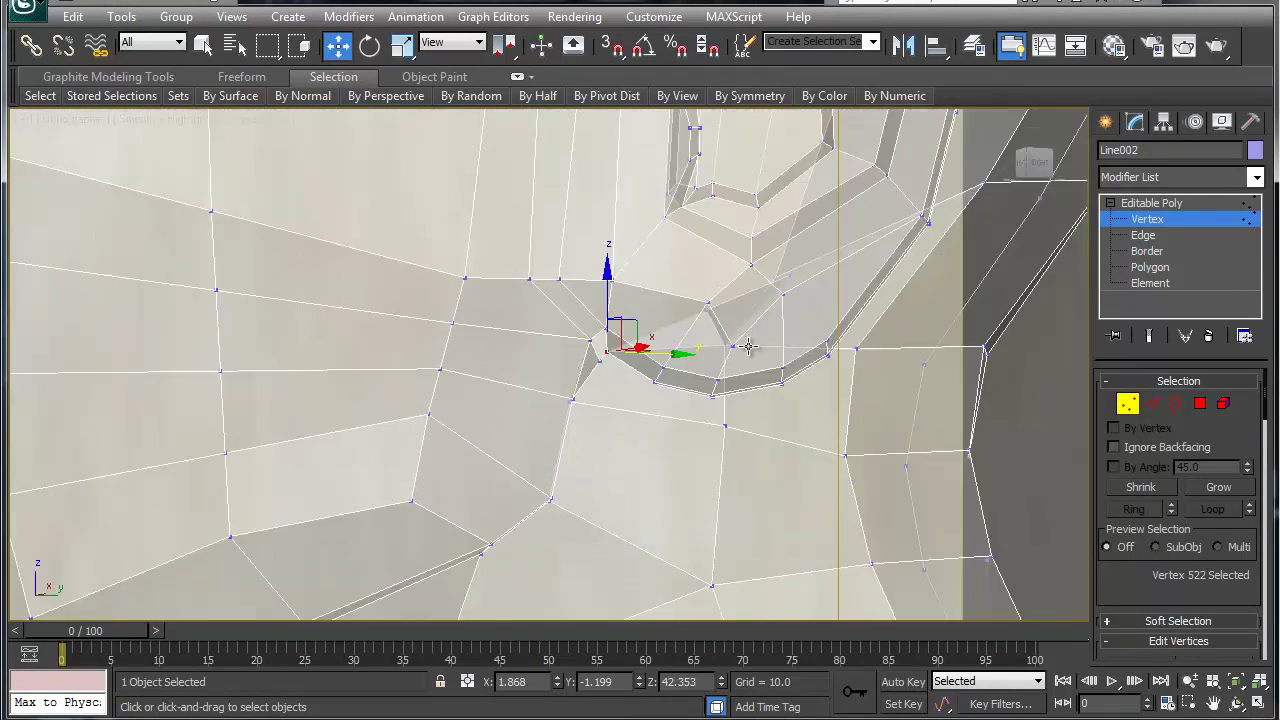
scroll(722, 380, "up", 4)
middle_click_drag(606, 391, 620, 446)
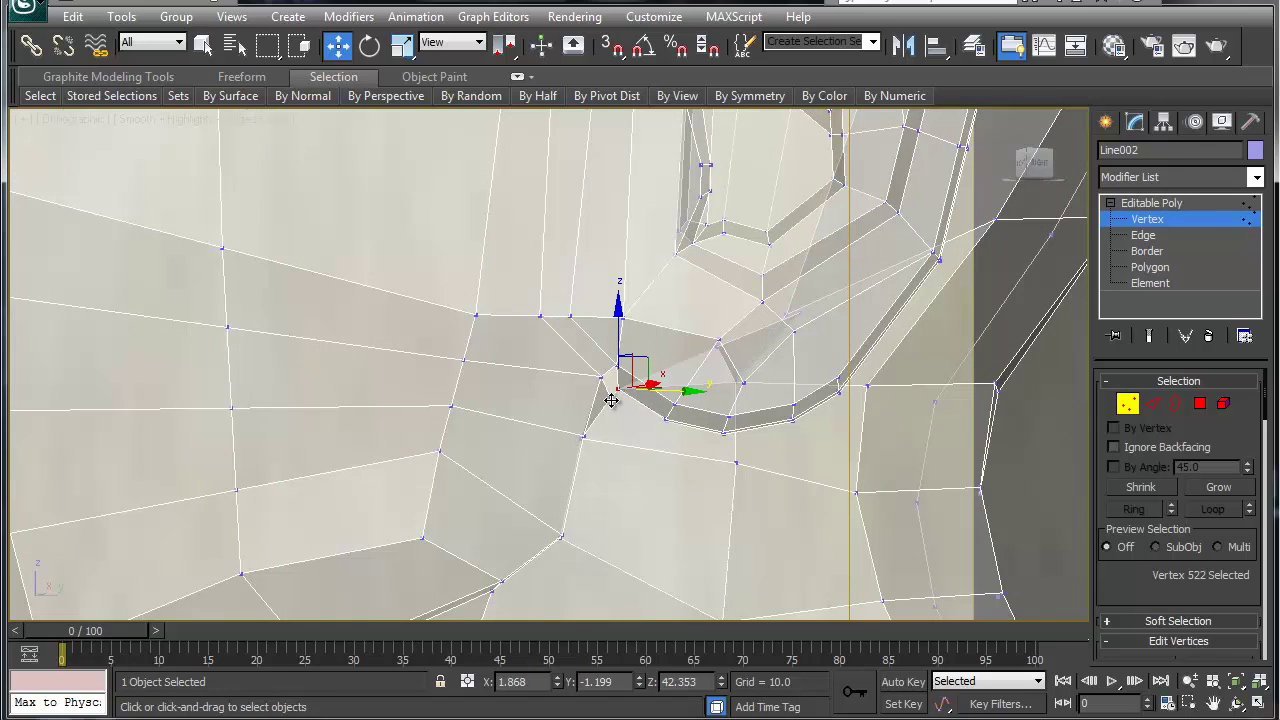
left_click(603, 380)
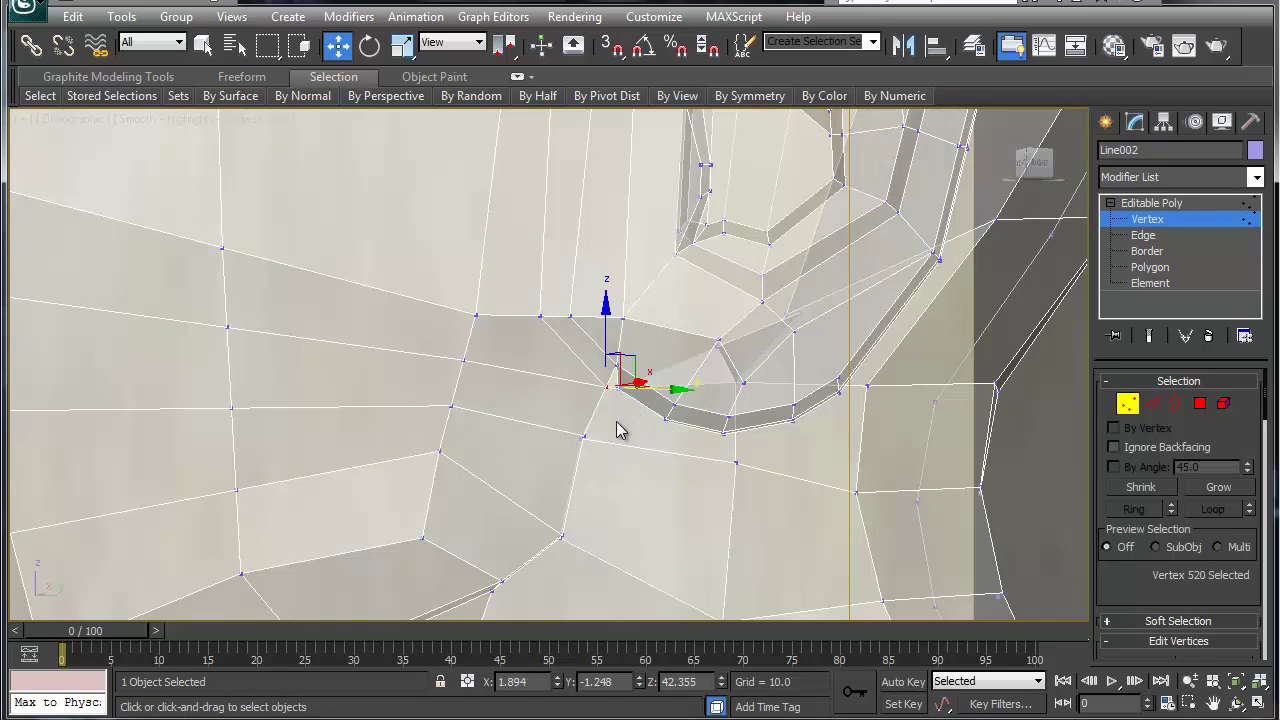
Step: Collapse the merged cheek-side vertex with the adjacent vertex at the earlobe's front corner
mouse_move(617, 430)
middle_mouse_down("alt")
mouse_move(680, 417)
mouse_move(632, 390)
middle_mouse_up("alt")
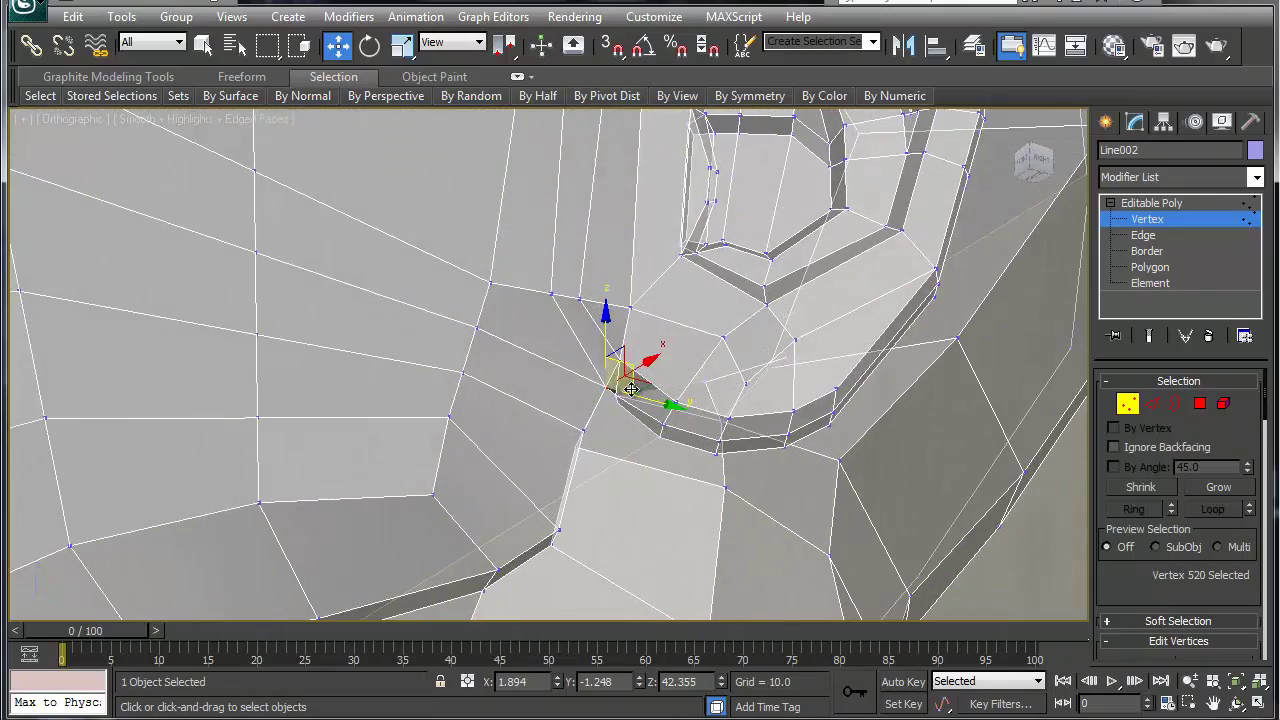
left_click(617, 398, "ctrl")
key("ctrl+alt+c")
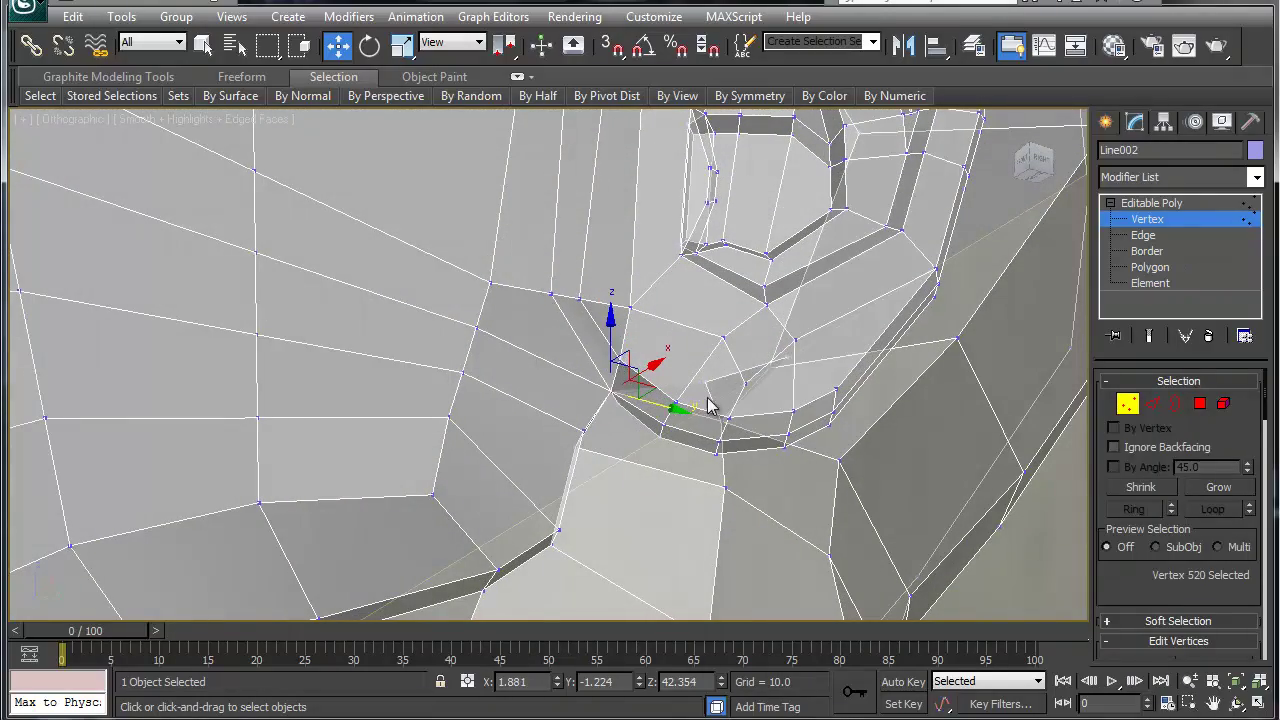
Step: Collapse the short edge on the head just in front of the ear's top, and turn off the see-through display
middle_click_drag(708, 406, 608, 397, "alt")
middle_click_drag(546, 366, 552, 330, "alt")
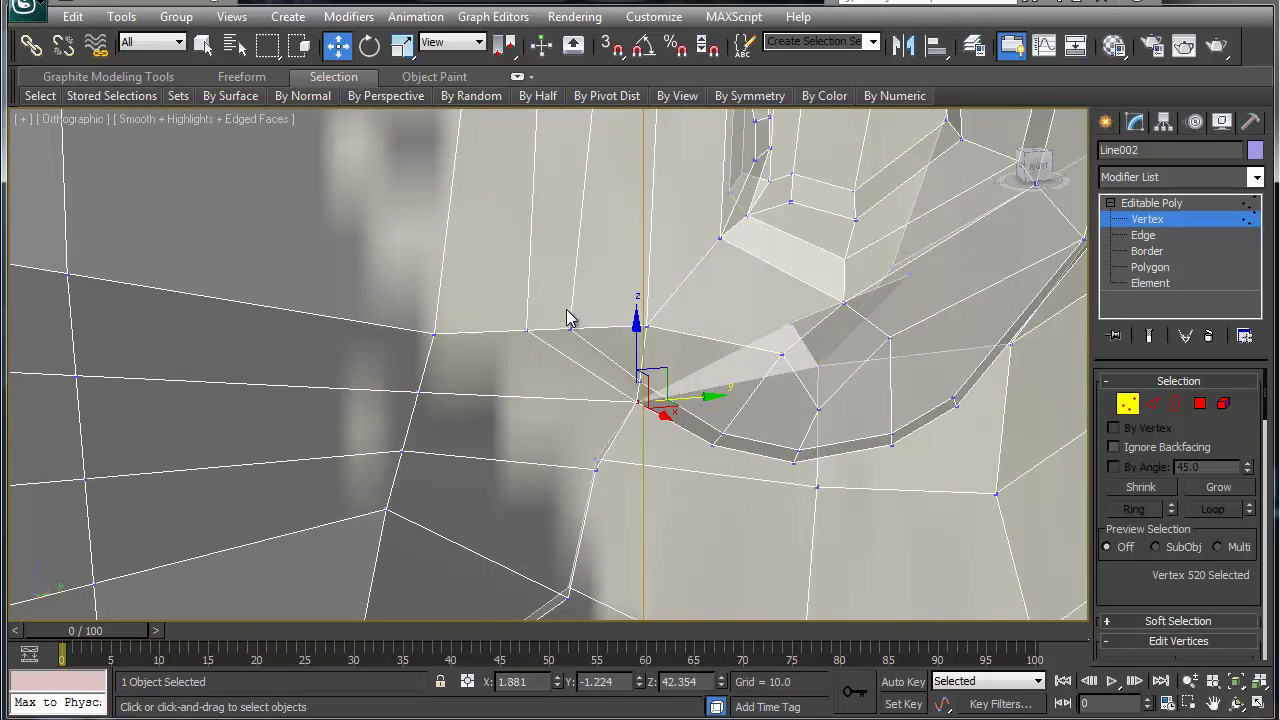
scroll(568, 318, "down", 5)
middle_click_drag(600, 214, 616, 439)
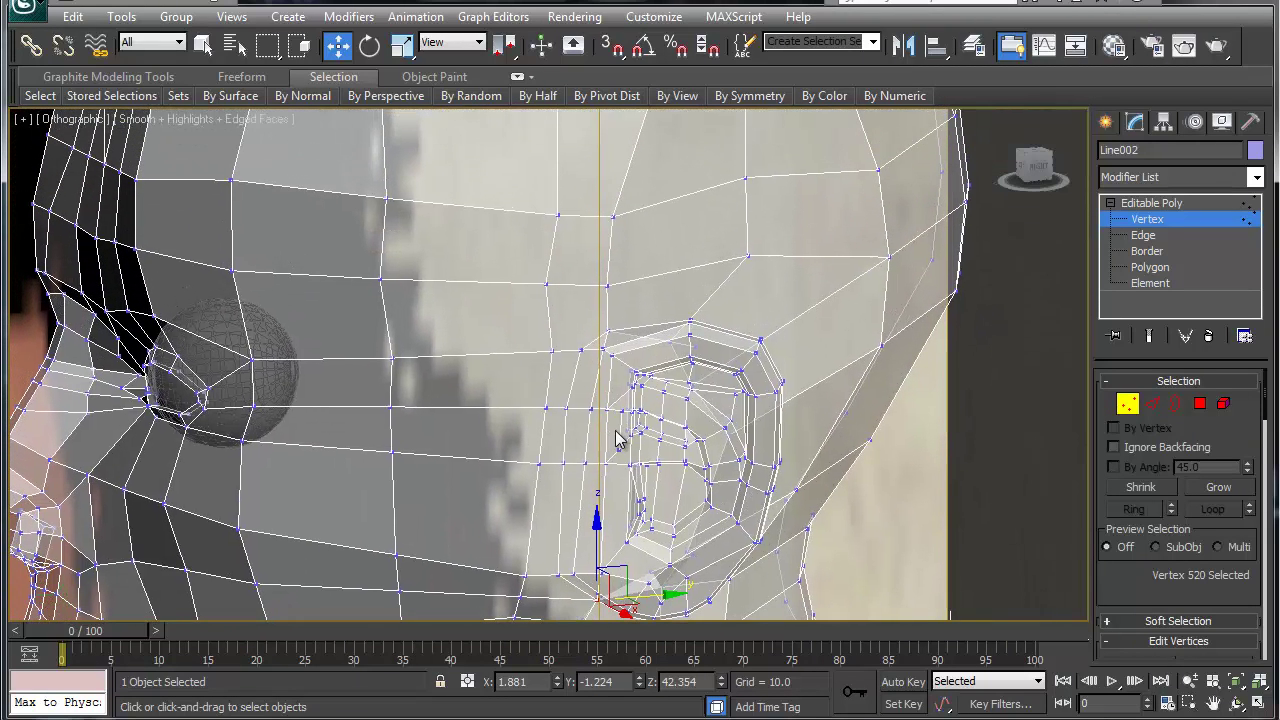
left_click(597, 348)
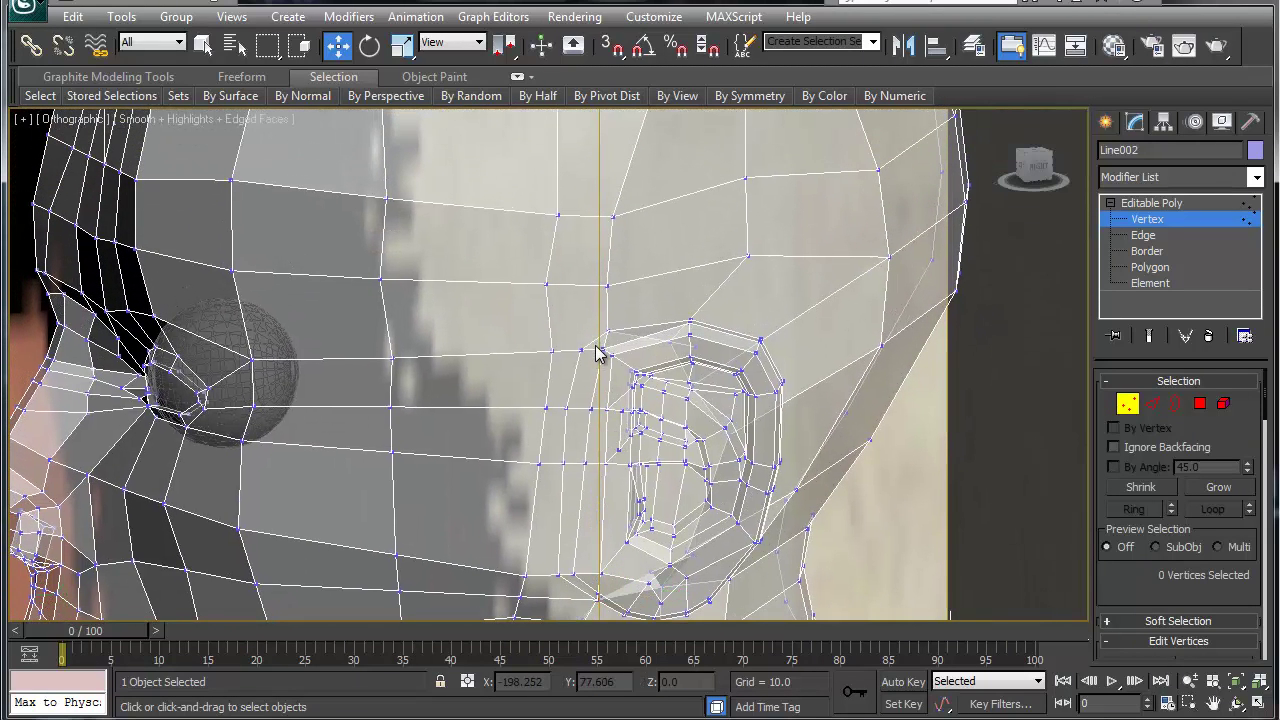
key("2")
left_click(597, 343)
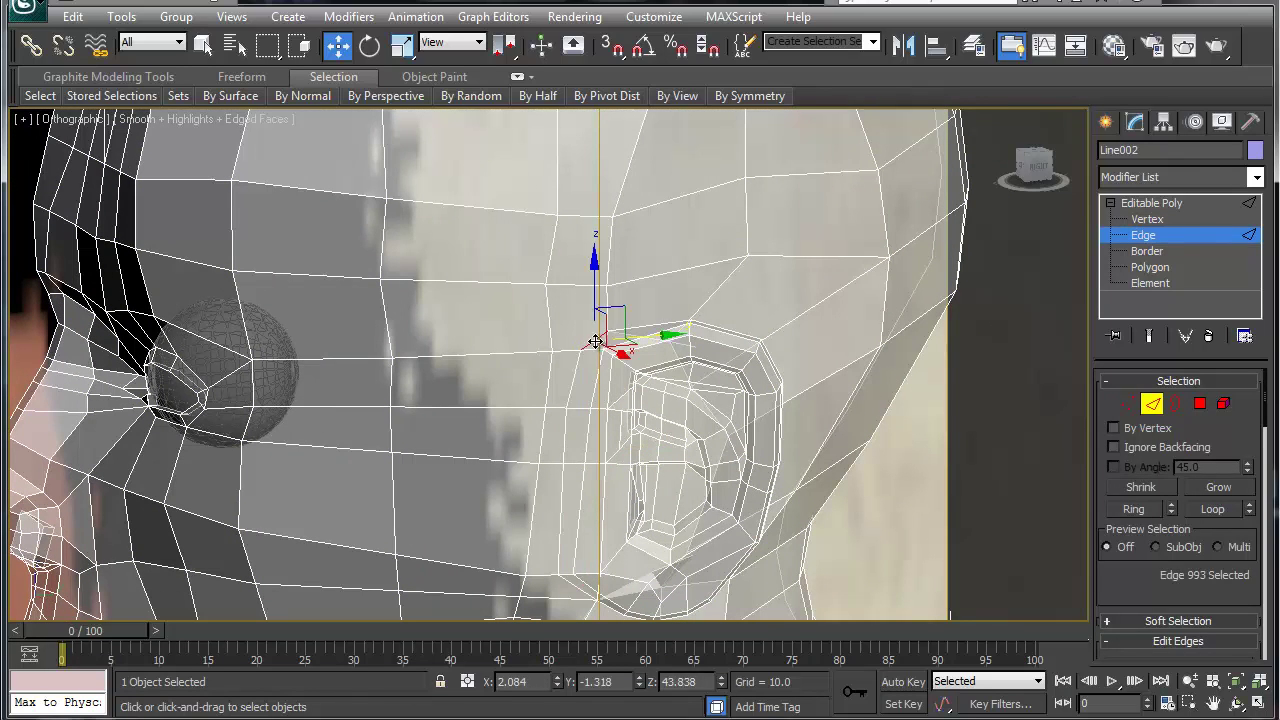
left_click(641, 386)
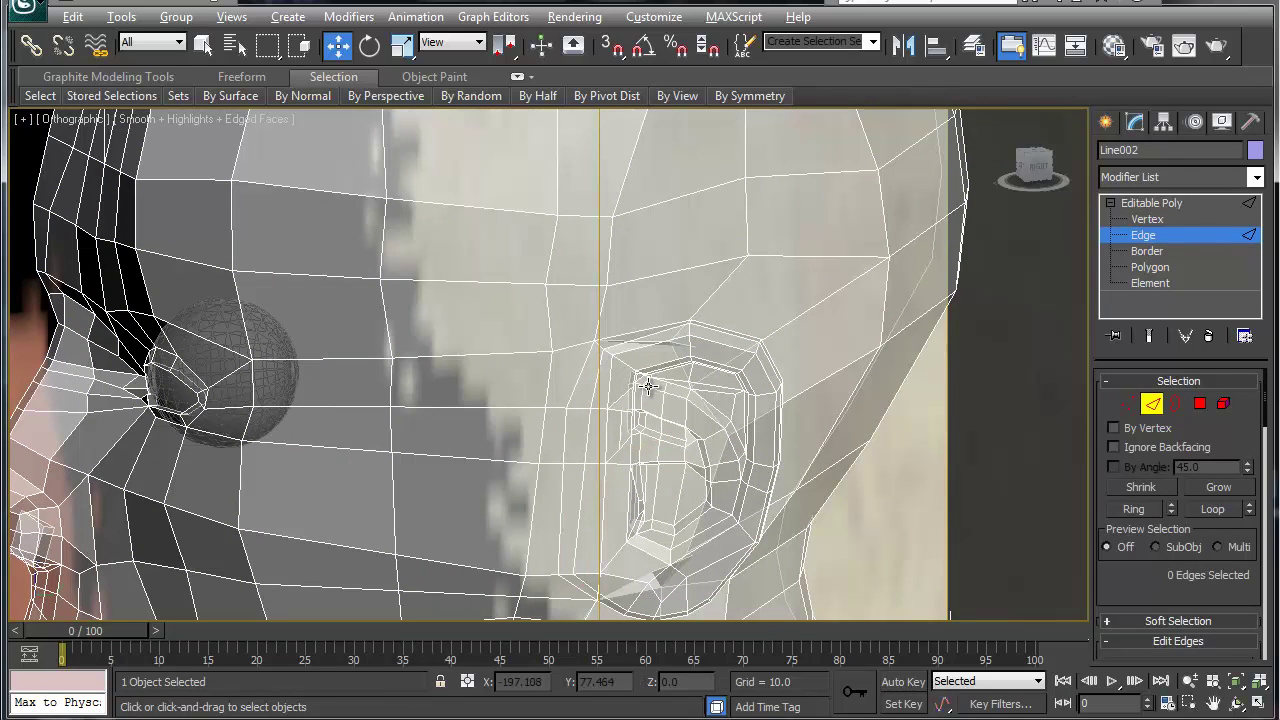
key("alt+x")
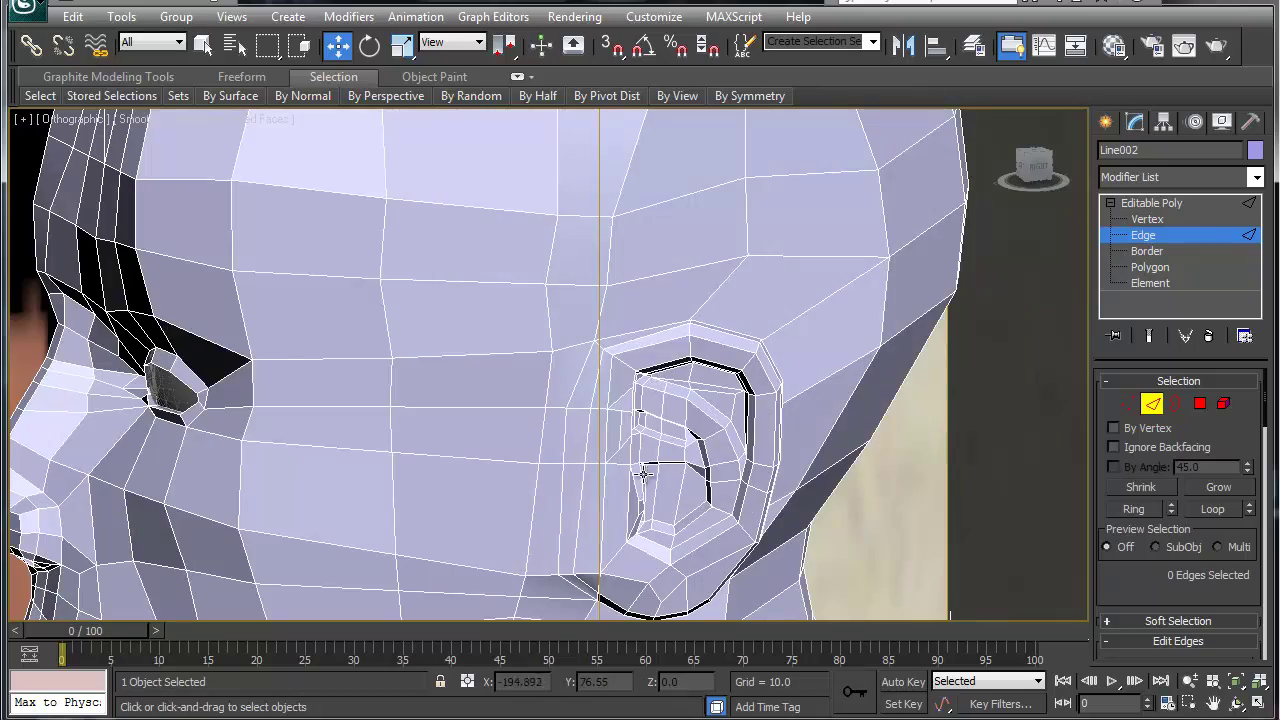
Step: Cut an edge from the head vertex above and behind the ear down to the vertex on the ear's rear rim
mouse_move(645, 476)
middle_mouse_down("alt")
mouse_move(663, 408)
mouse_move(598, 396)
mouse_move(530, 458)
middle_mouse_up("alt")
scroll(656, 318, "down", 6)
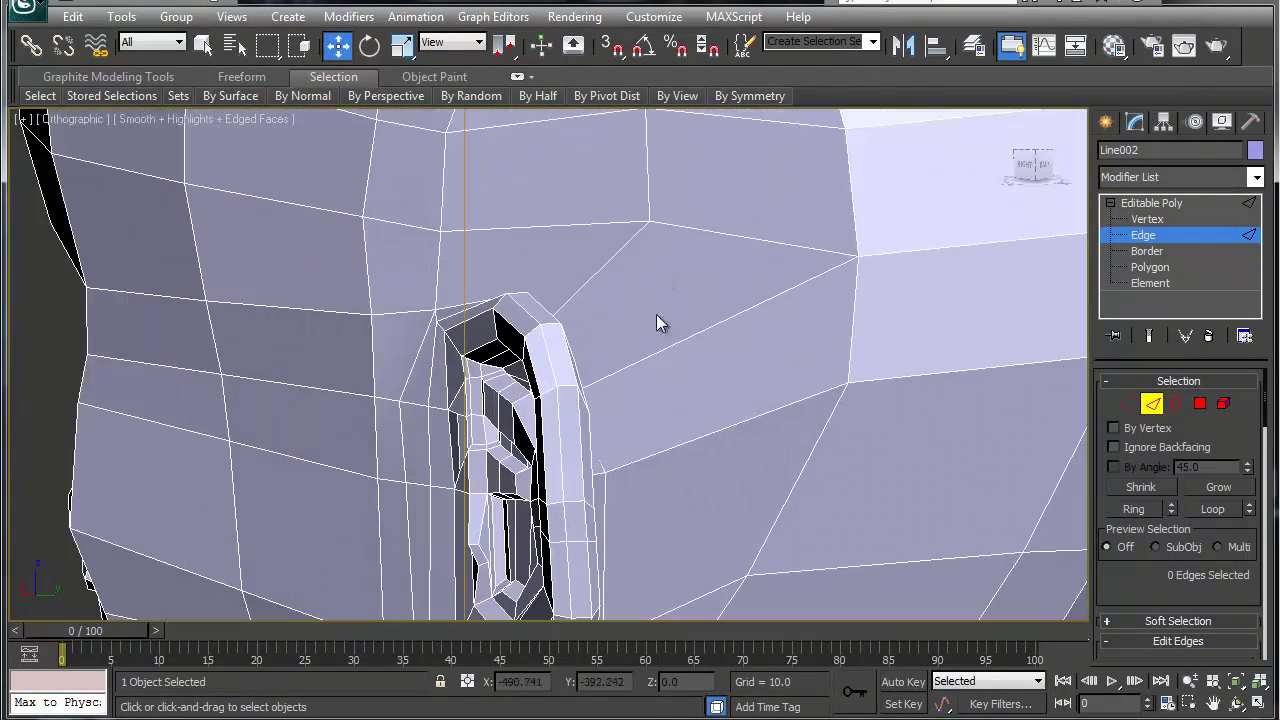
scroll(589, 437, "up", 6)
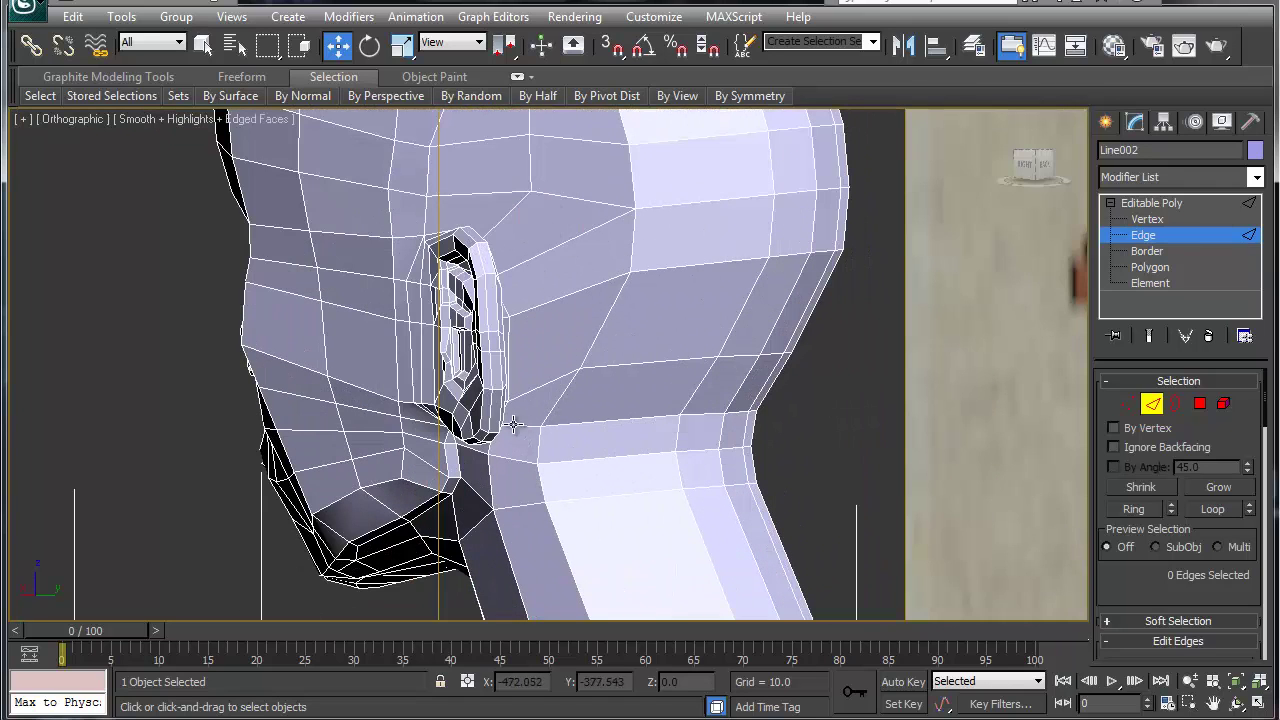
middle_click_drag(528, 430, 483, 378, "alt")
right_click(468, 344)
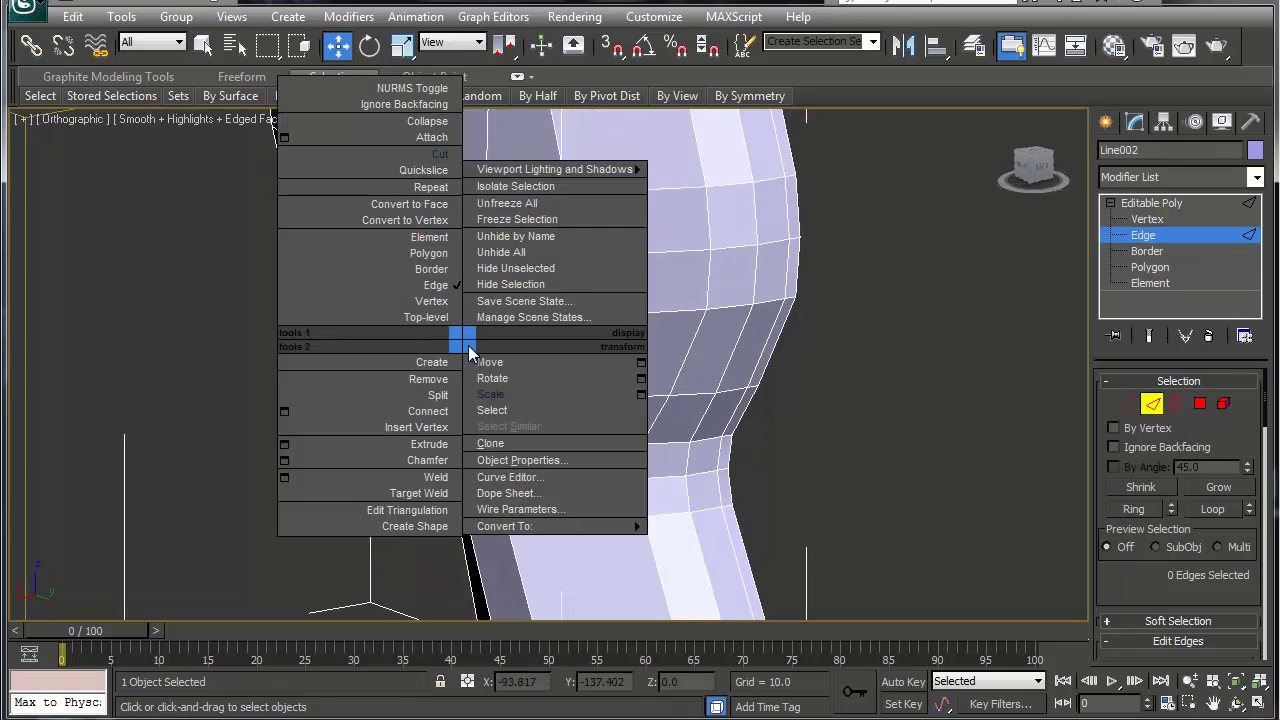
left_click(442, 155)
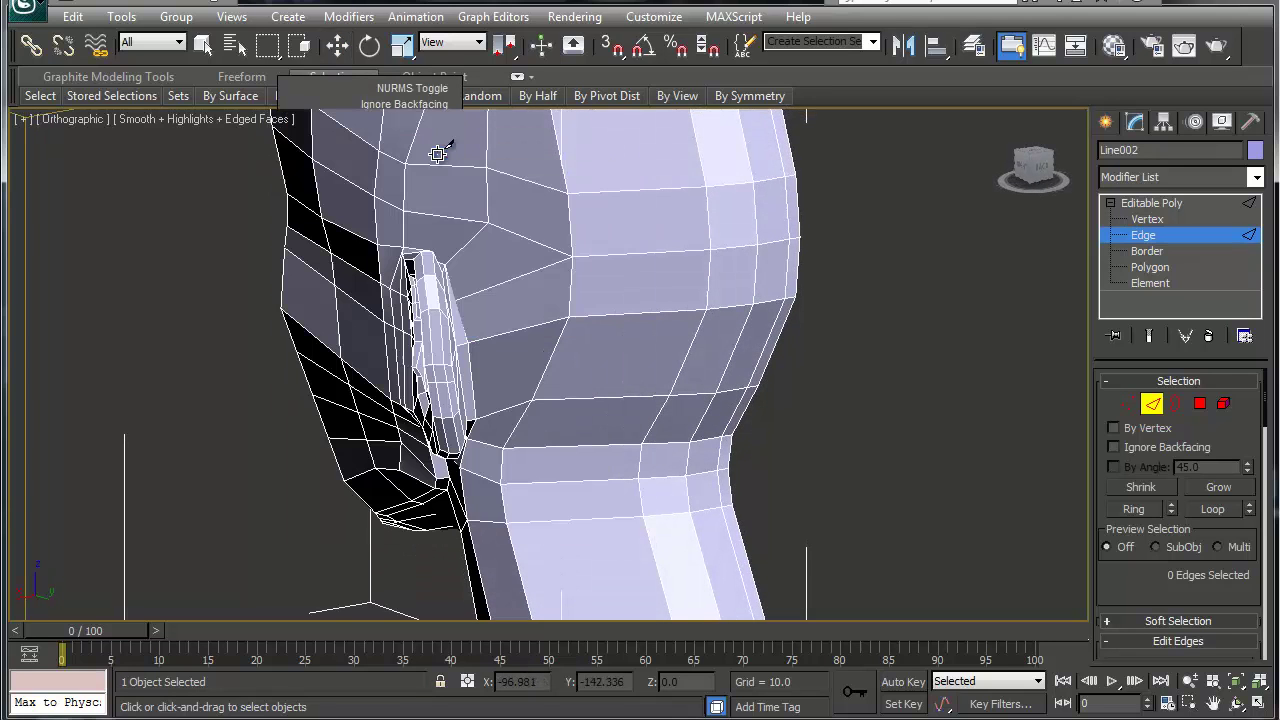
left_click(488, 222)
left_click(469, 345)
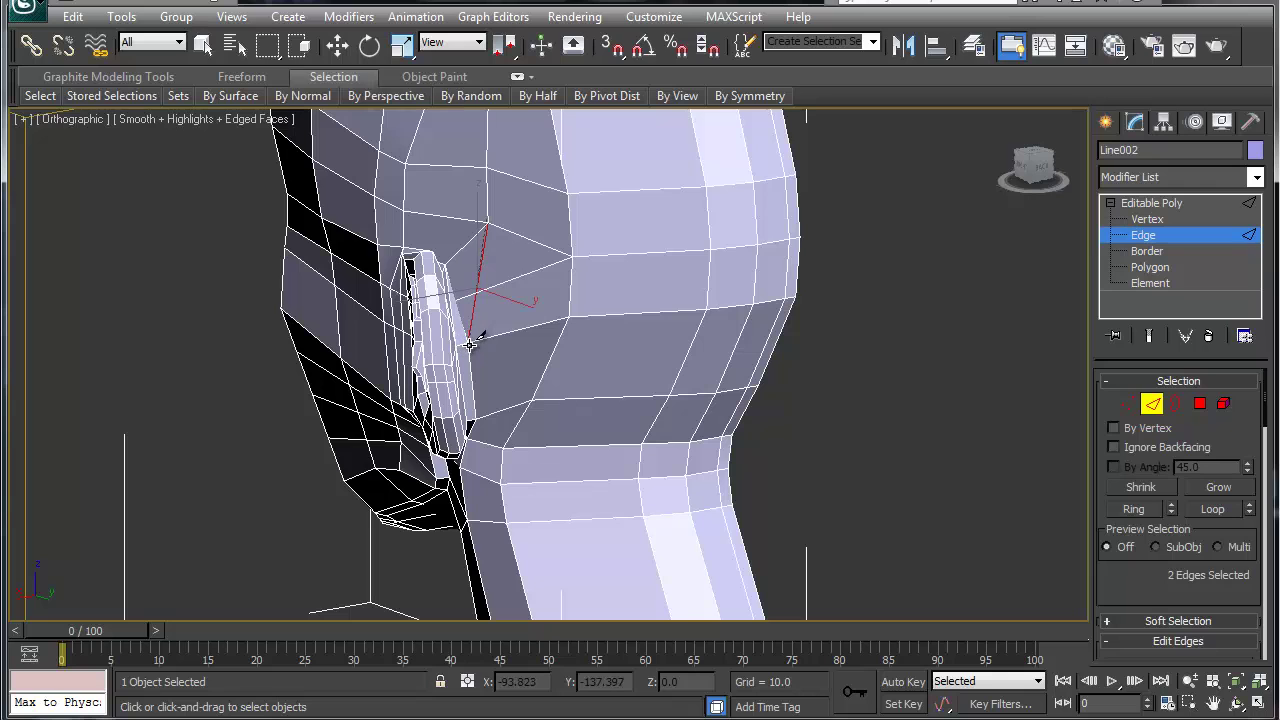
Step: Collapse the short edge between the new cut and the upper rear rim of the ear
key("w")
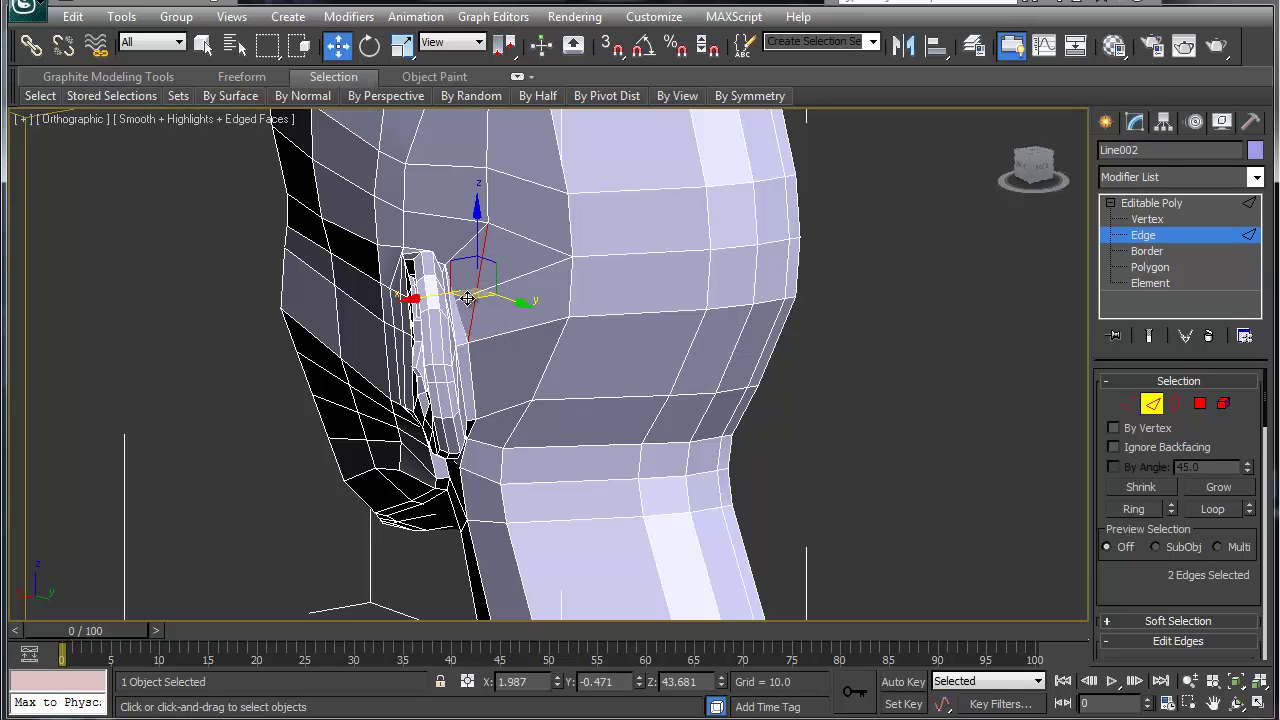
left_click(463, 298)
middle_click_drag(521, 313, 523, 349, "alt")
left_click(521, 352)
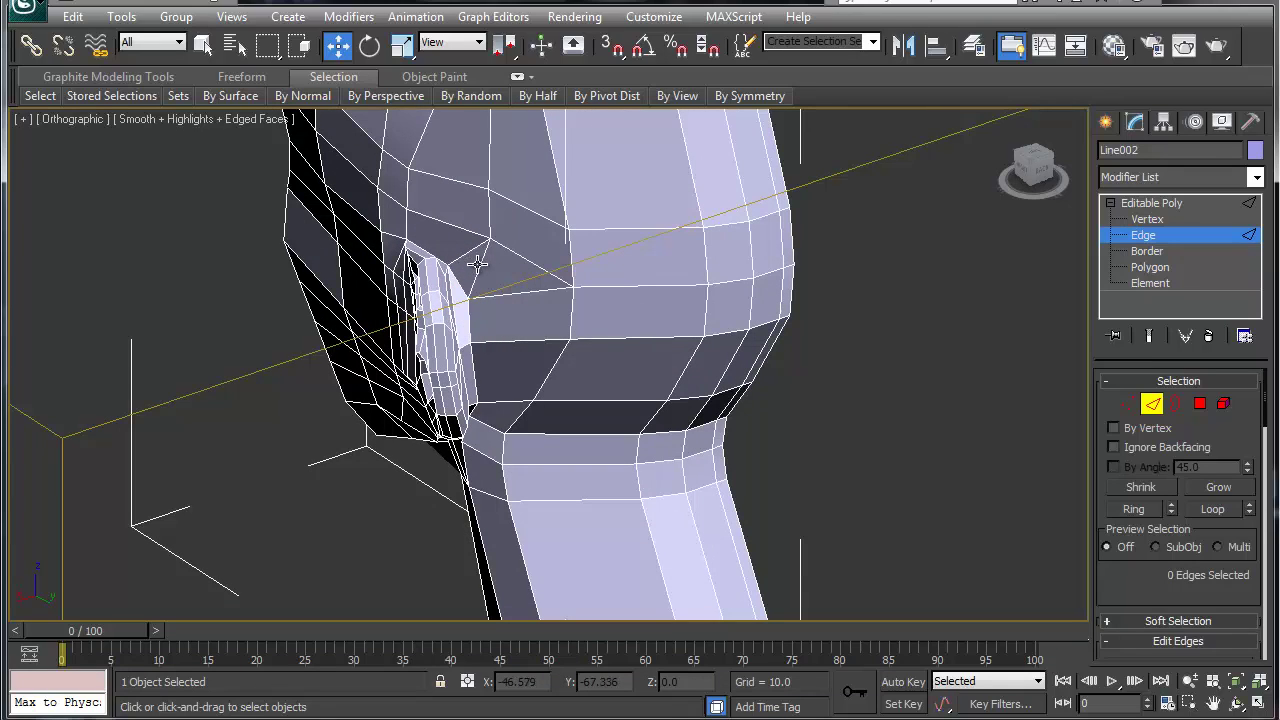
Step: Undo the cut and edge collapse behind the ear to compare the shape, and restore them
left_click(470, 256)
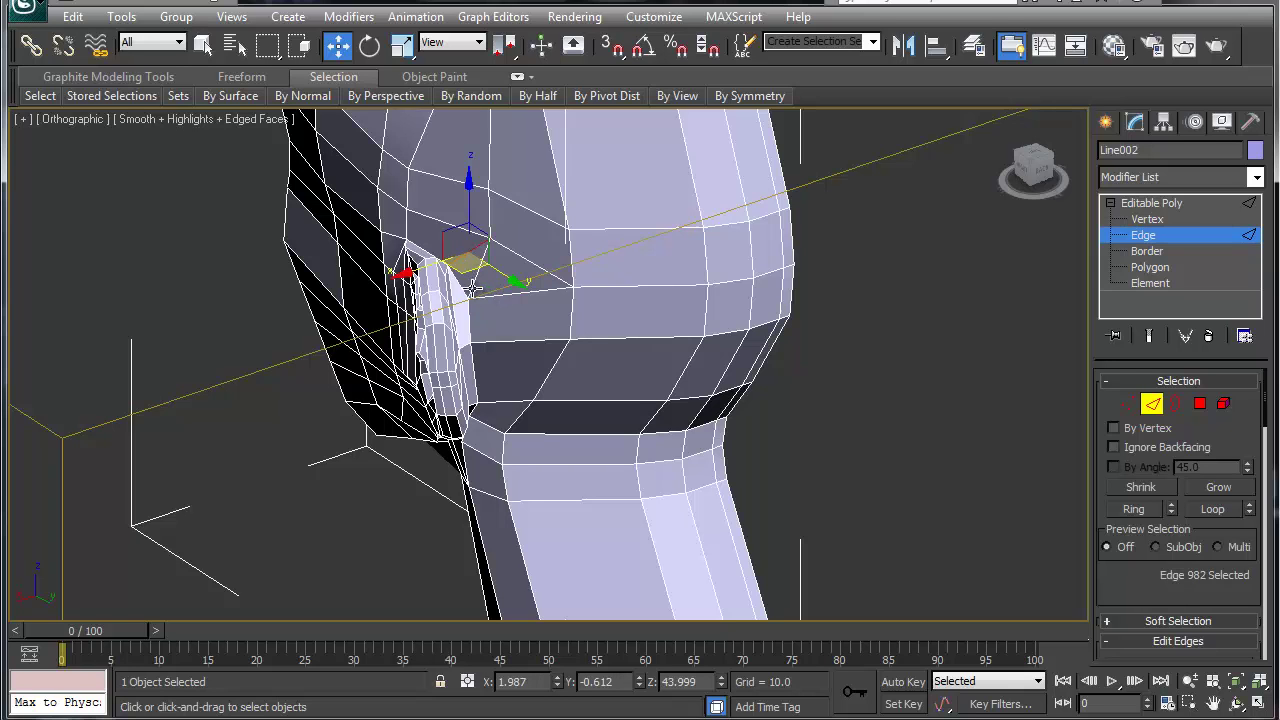
left_click(556, 326)
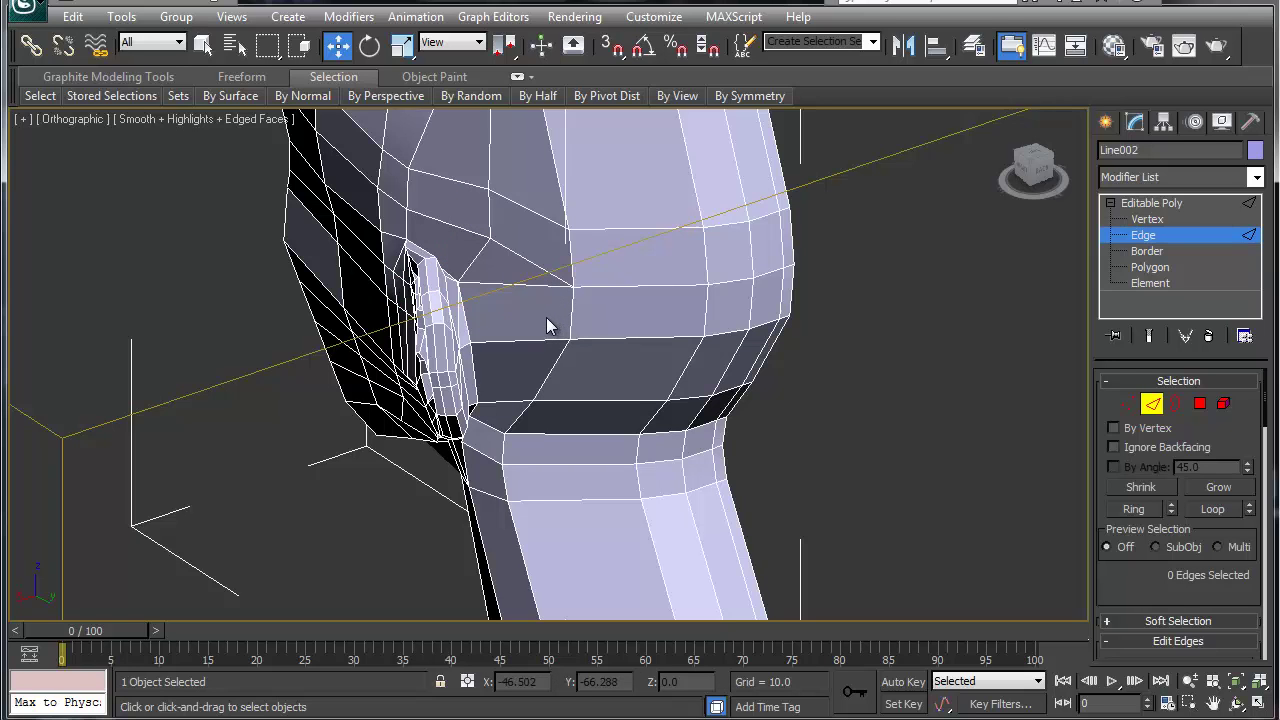
middle_click_drag(543, 323, 566, 294, "alt")
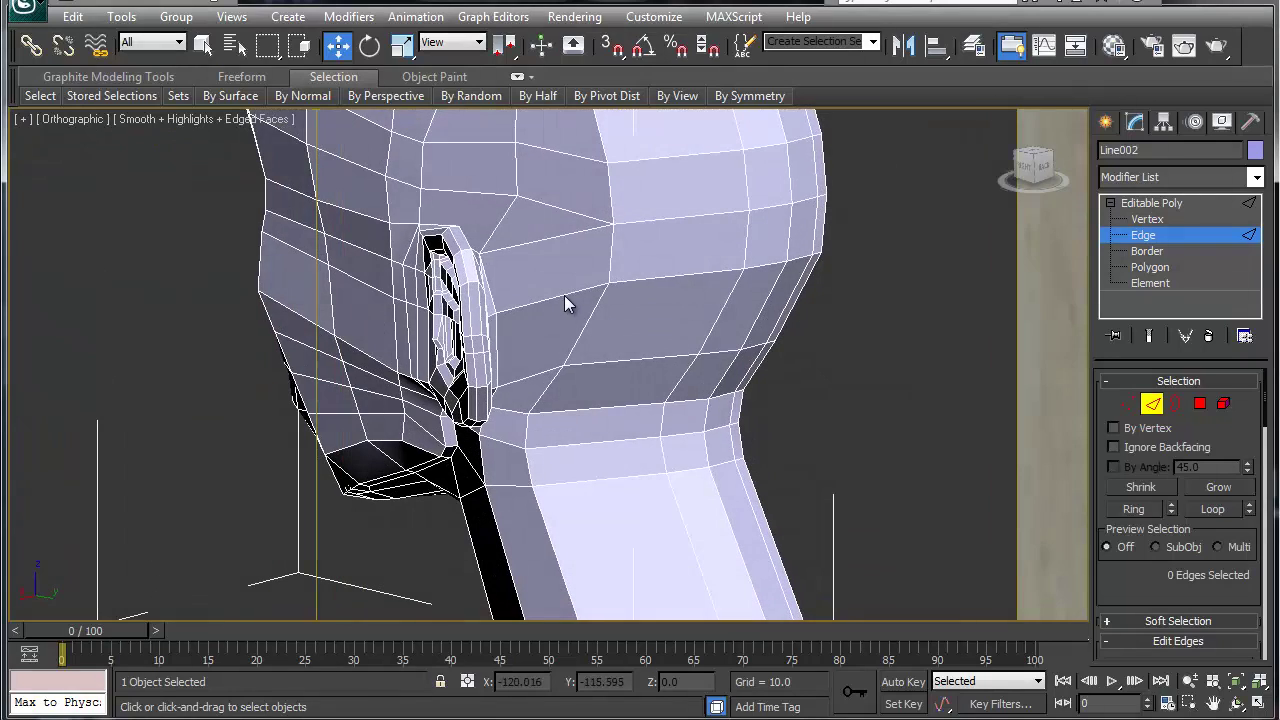
left_click(559, 298)
left_click(556, 304)
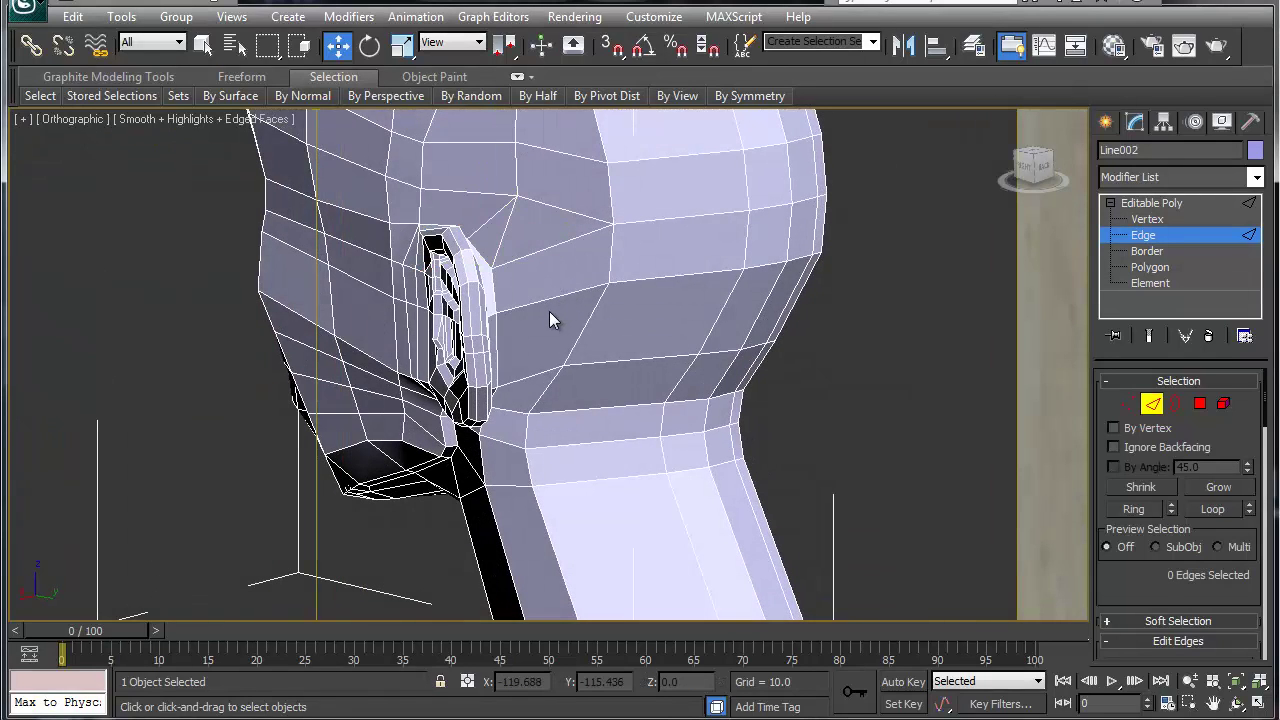
Step: Remove the edge running from the ear's upper rear vertex to the back of the head and the remaining cut edge above it
middle_click_drag(549, 311, 531, 361, "alt")
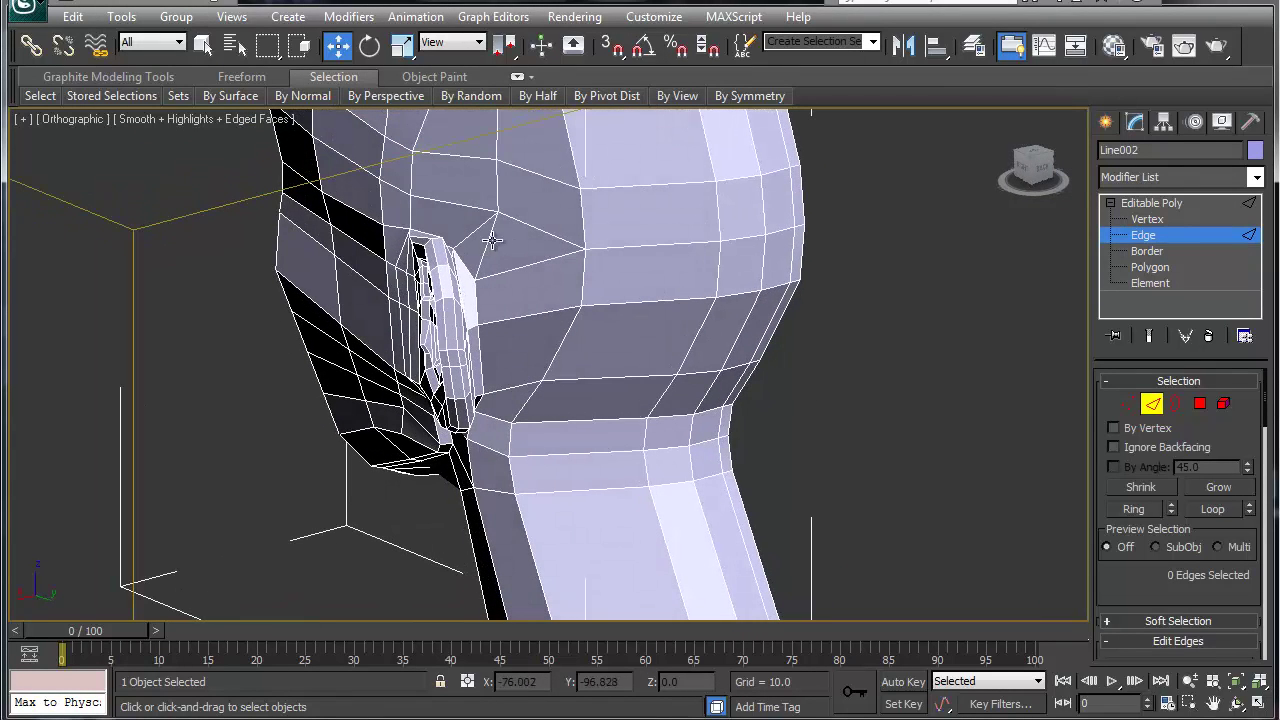
left_click(536, 230)
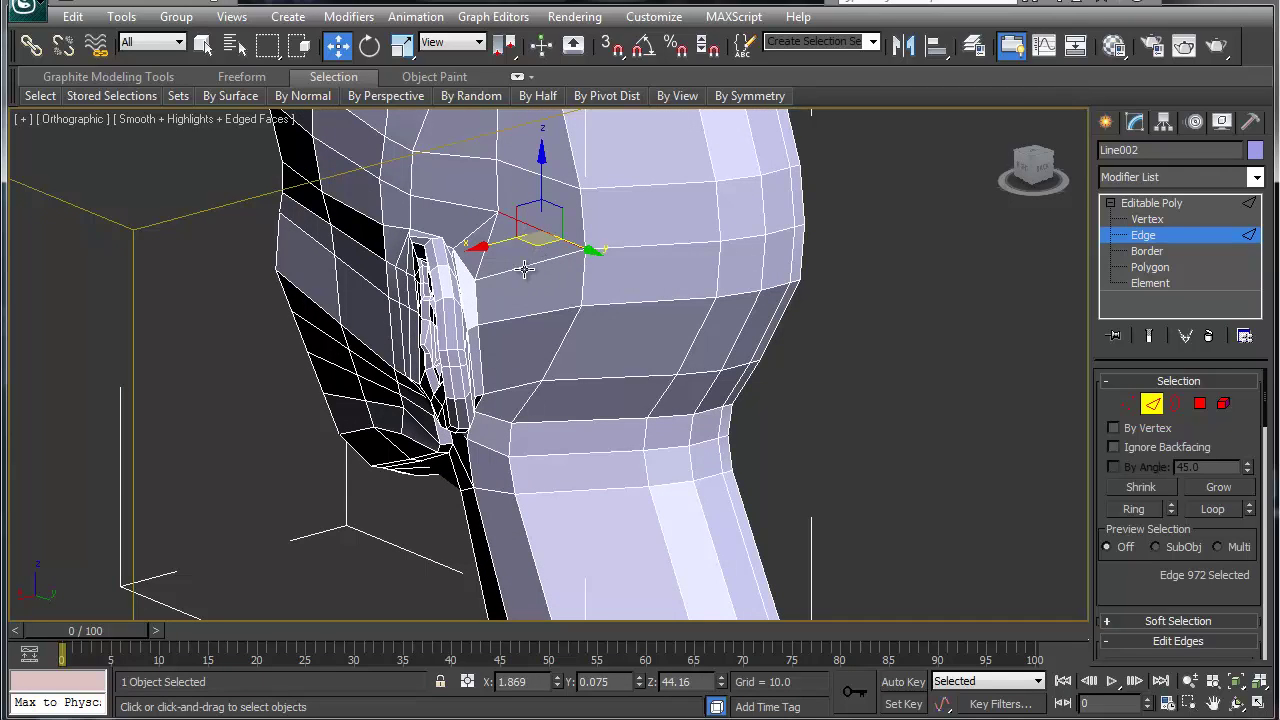
left_click(529, 279)
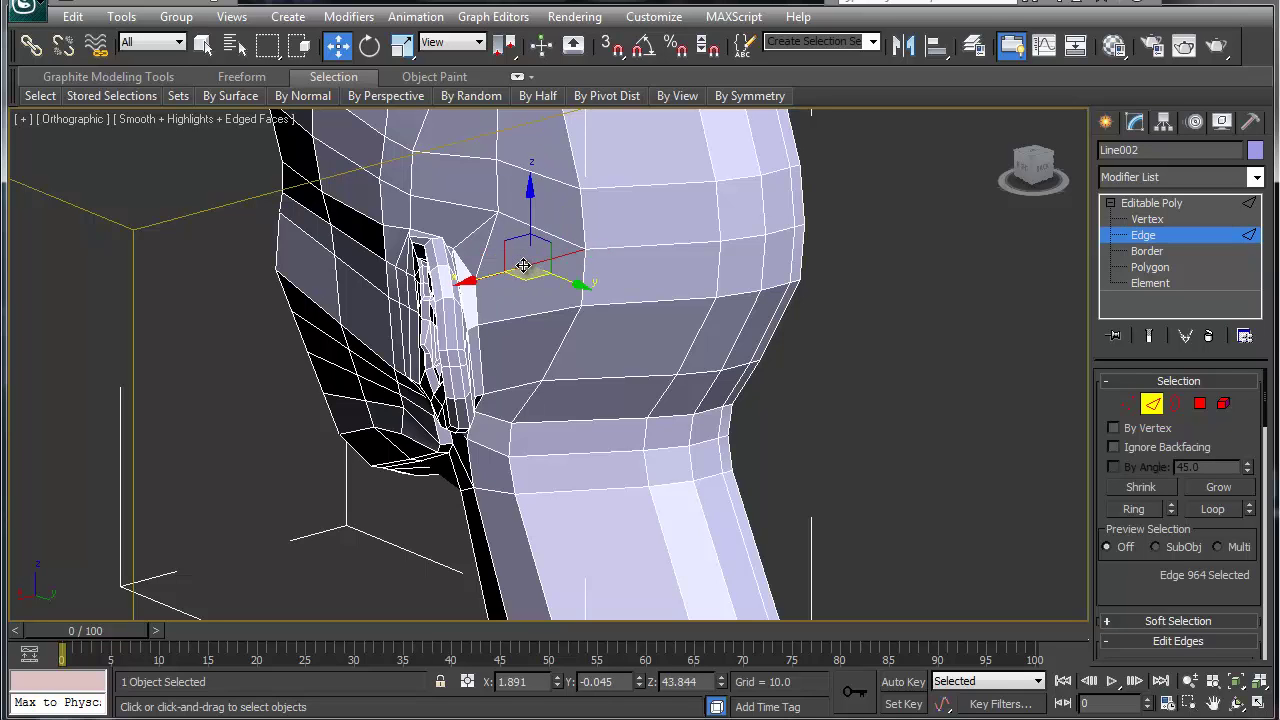
key("BackSpace")
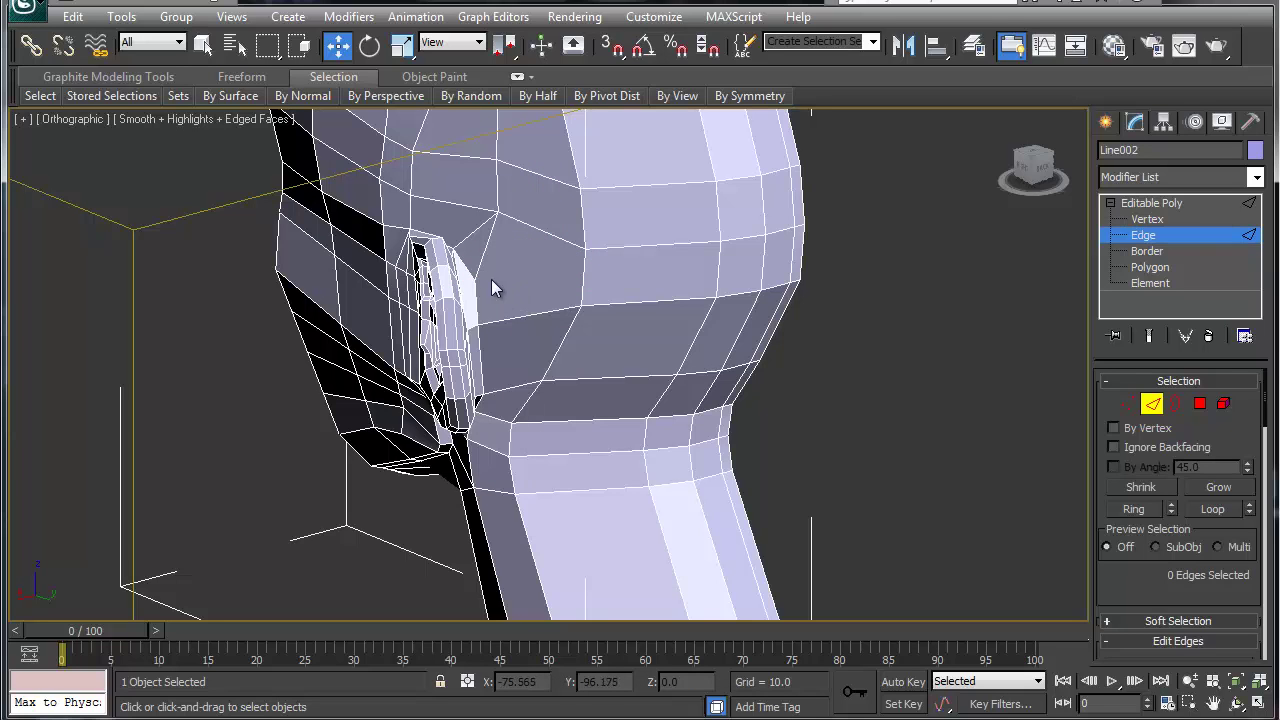
middle_click_drag(491, 279, 478, 280, "alt")
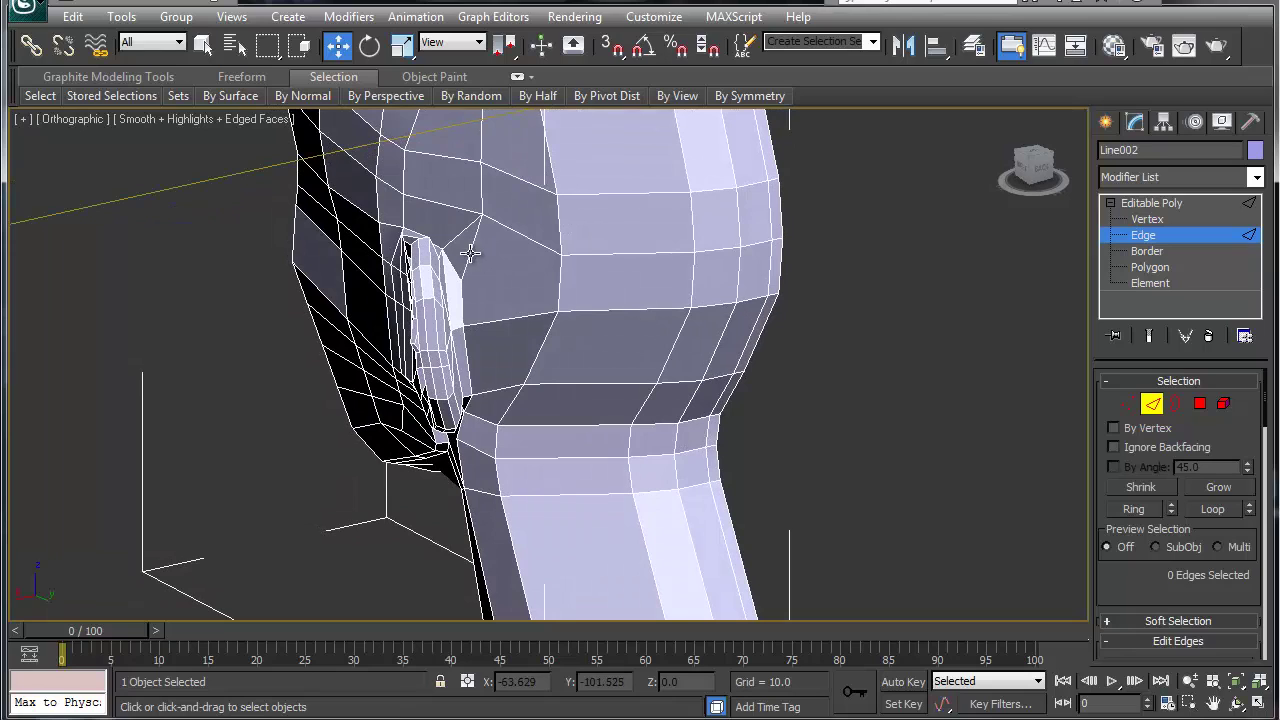
left_click(470, 253)
key("ctrl+d")
Step: Cut a new edge from the ear's upper rear vertex to the corner vertex at the back of the head
right_click(463, 274)
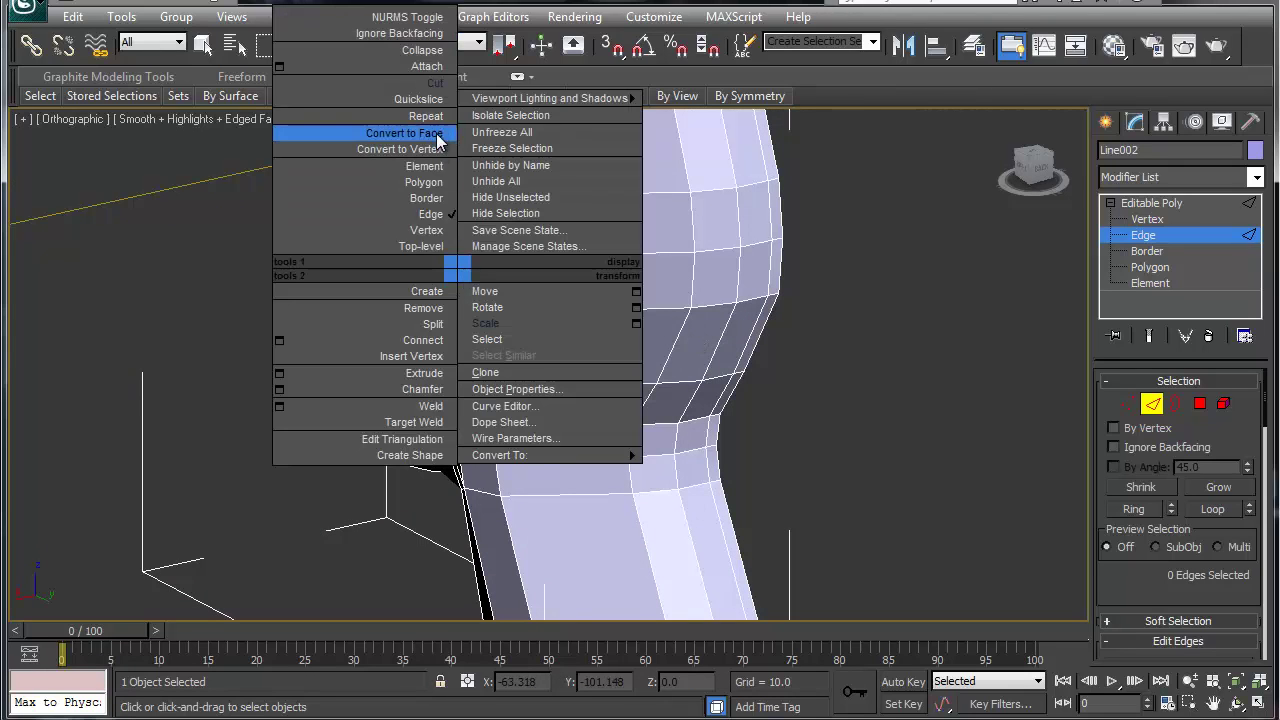
left_click(445, 85)
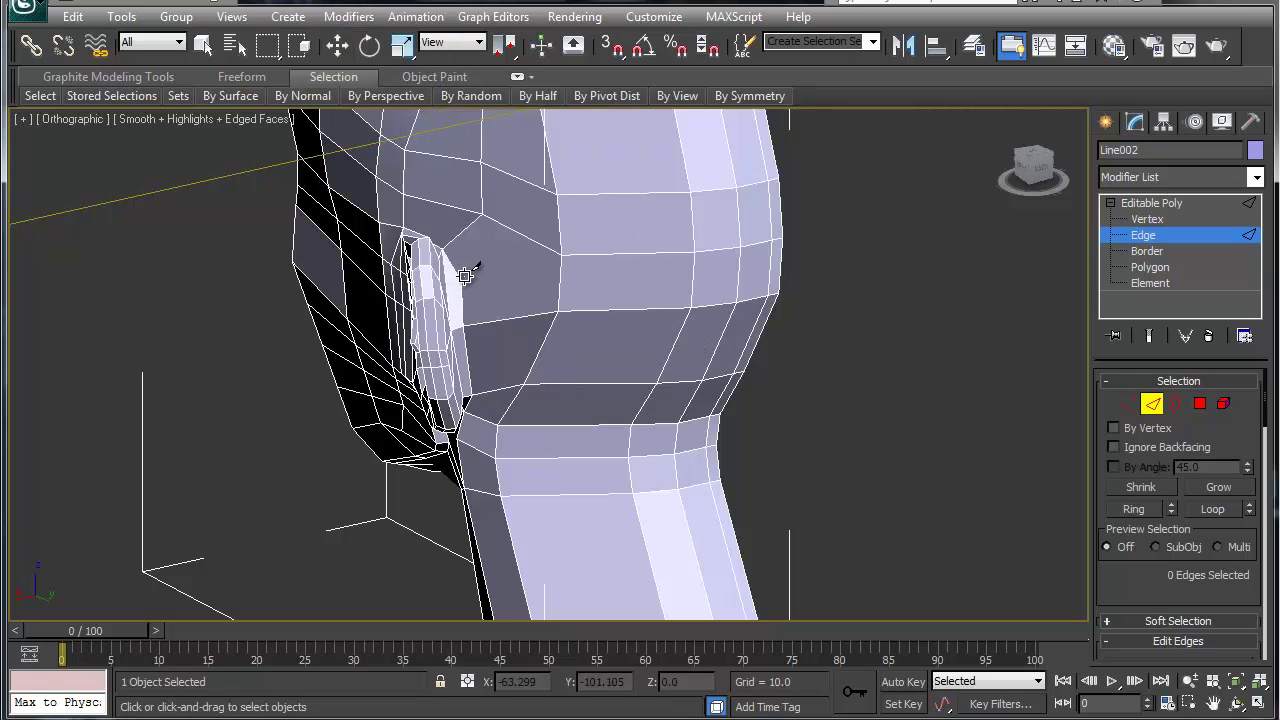
left_click(585, 248)
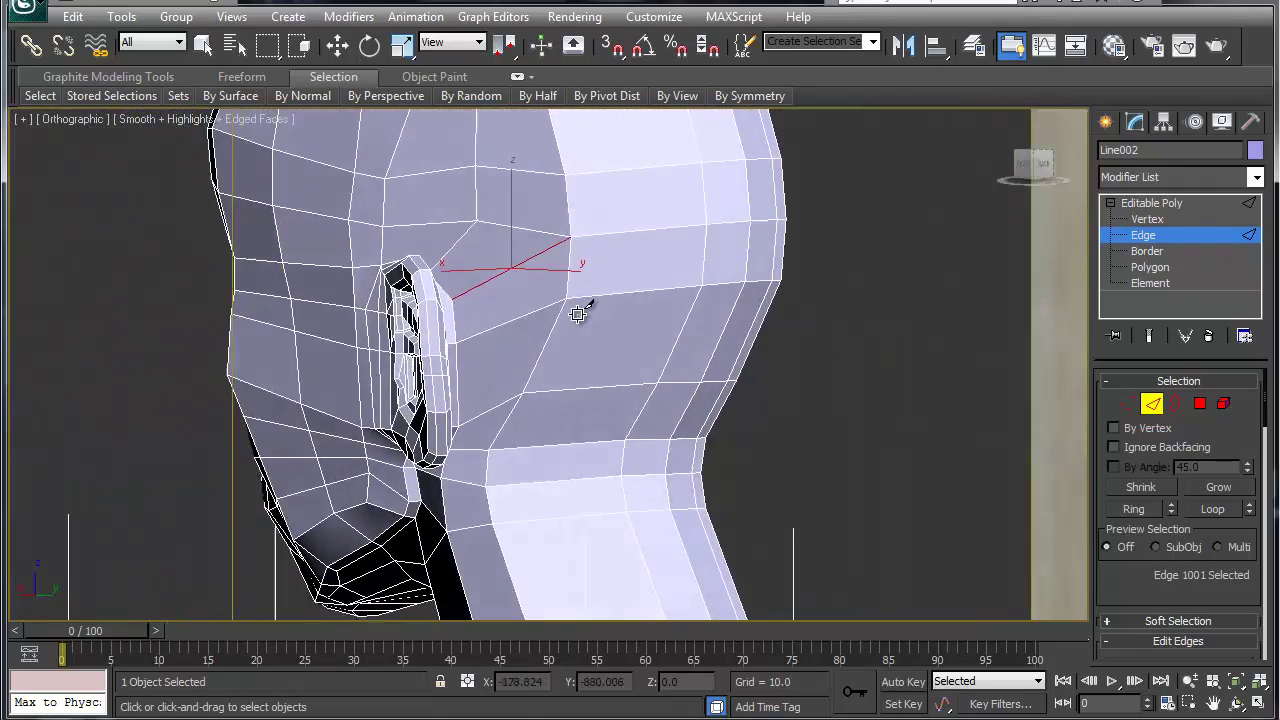
Step: Search the head mesh for polygons with more than 4 sides using numeric selection at polygon level
scroll(578, 314, "down", 8)
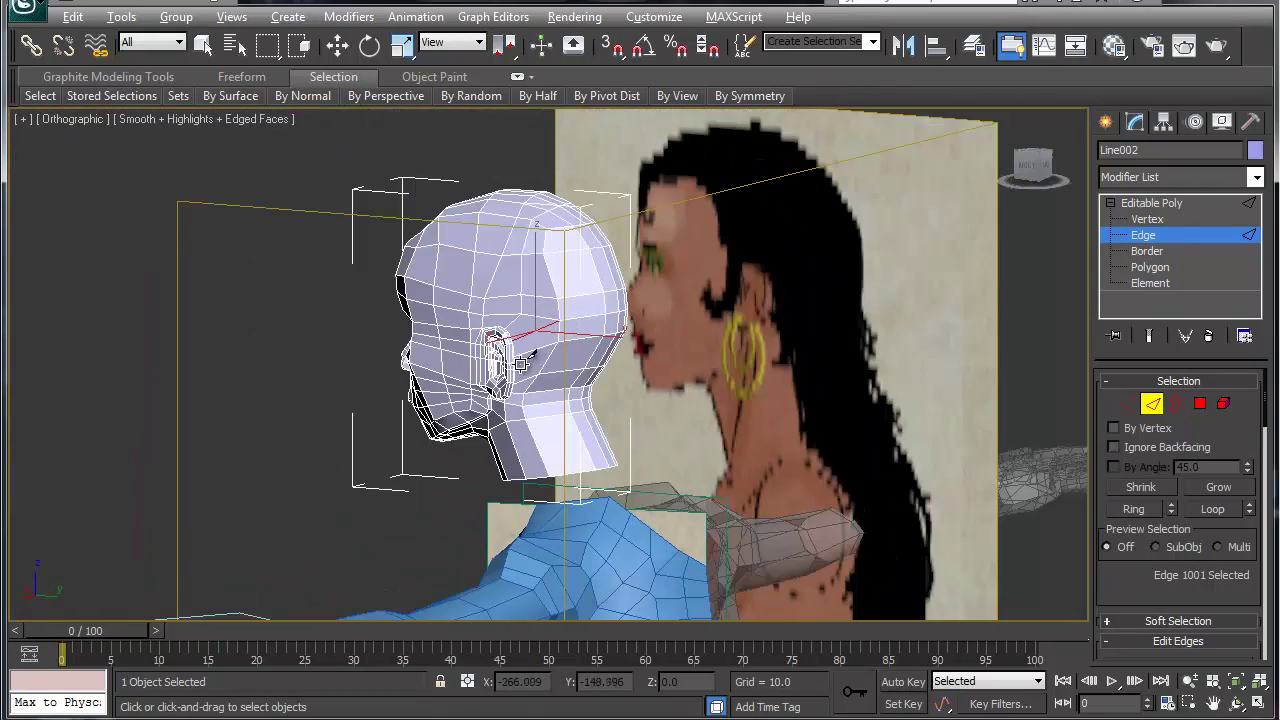
middle_click_drag(525, 362, 624, 347, "alt")
mouse_move(759, 97)
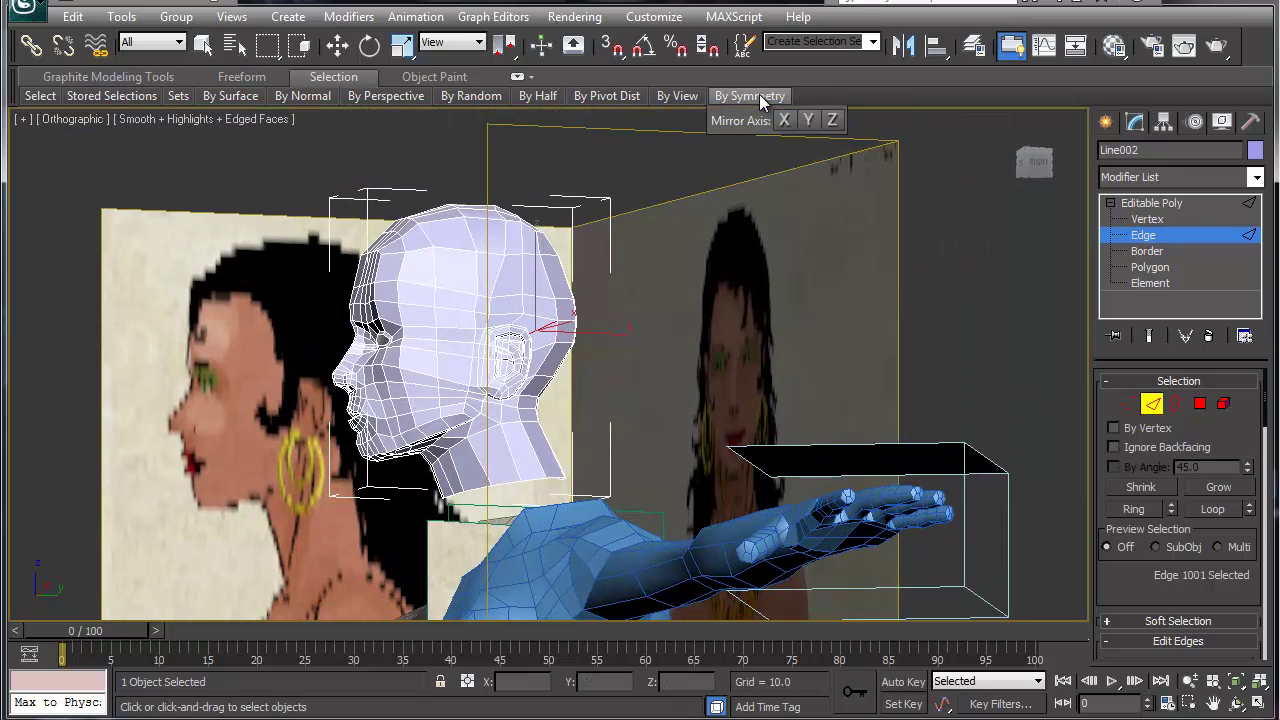
left_click(1200, 403)
mouse_move(827, 92)
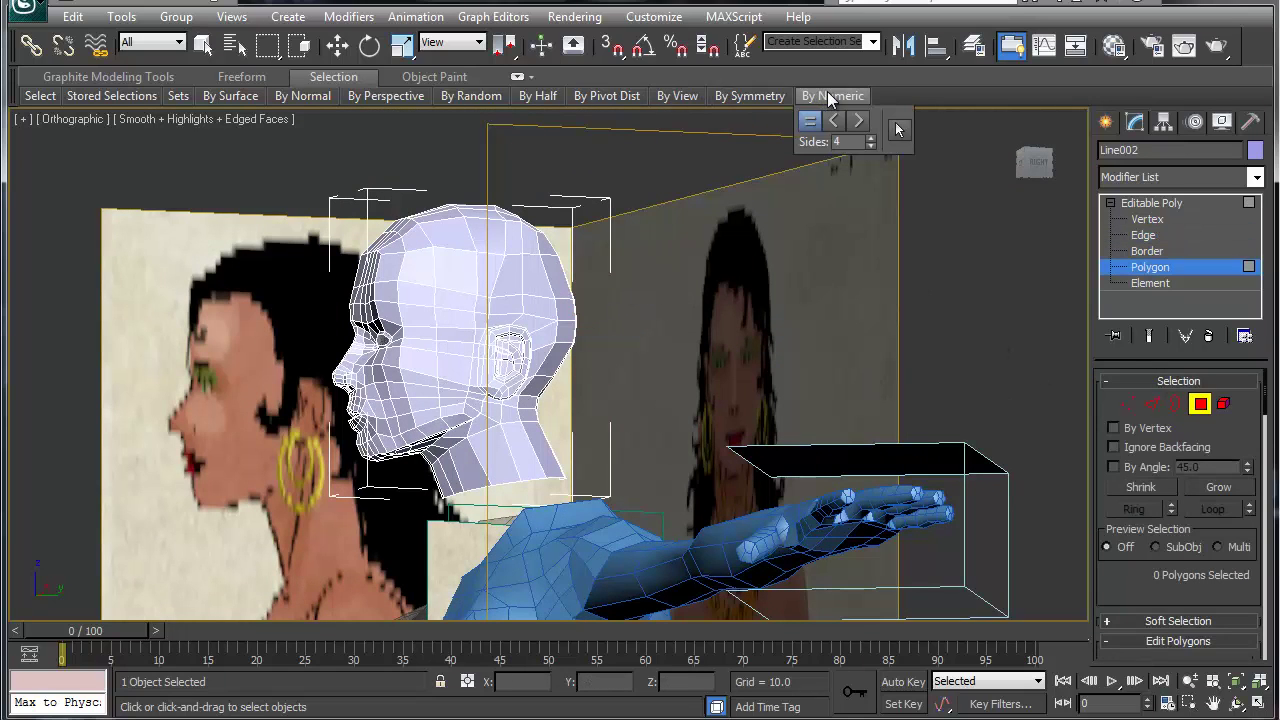
left_click(856, 120)
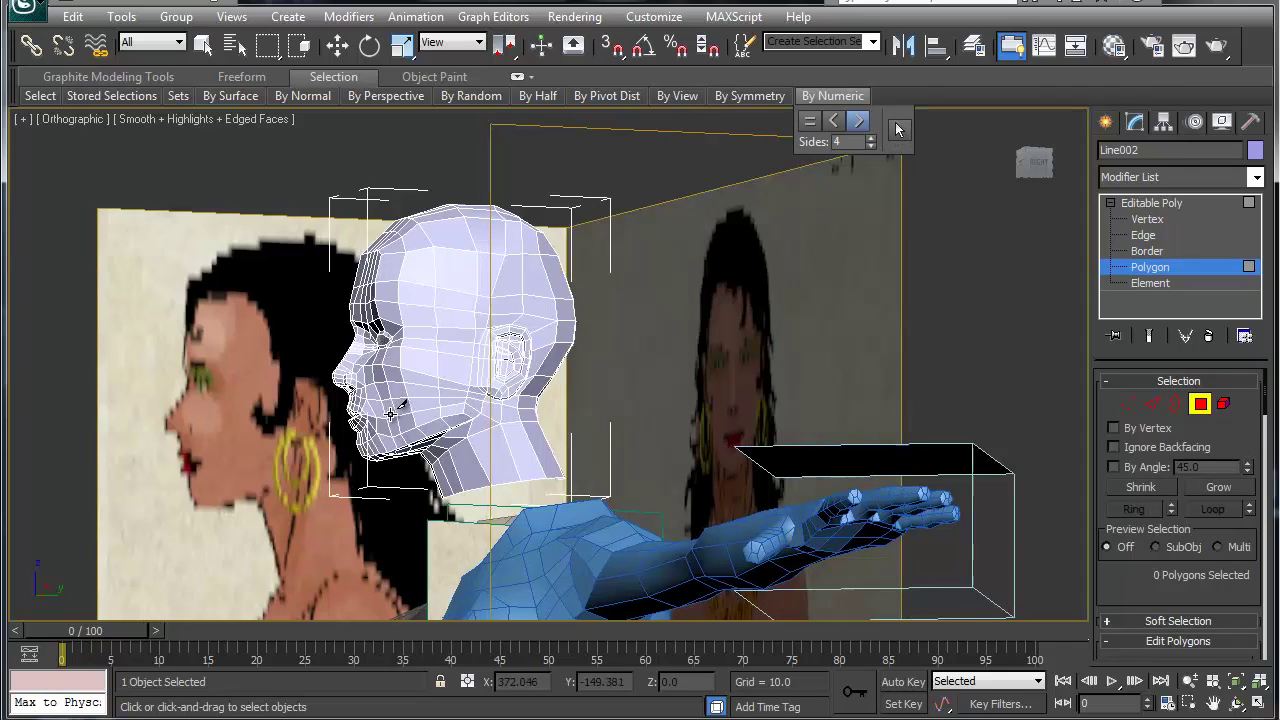
middle_click_drag(390, 405, 456, 424, "alt")
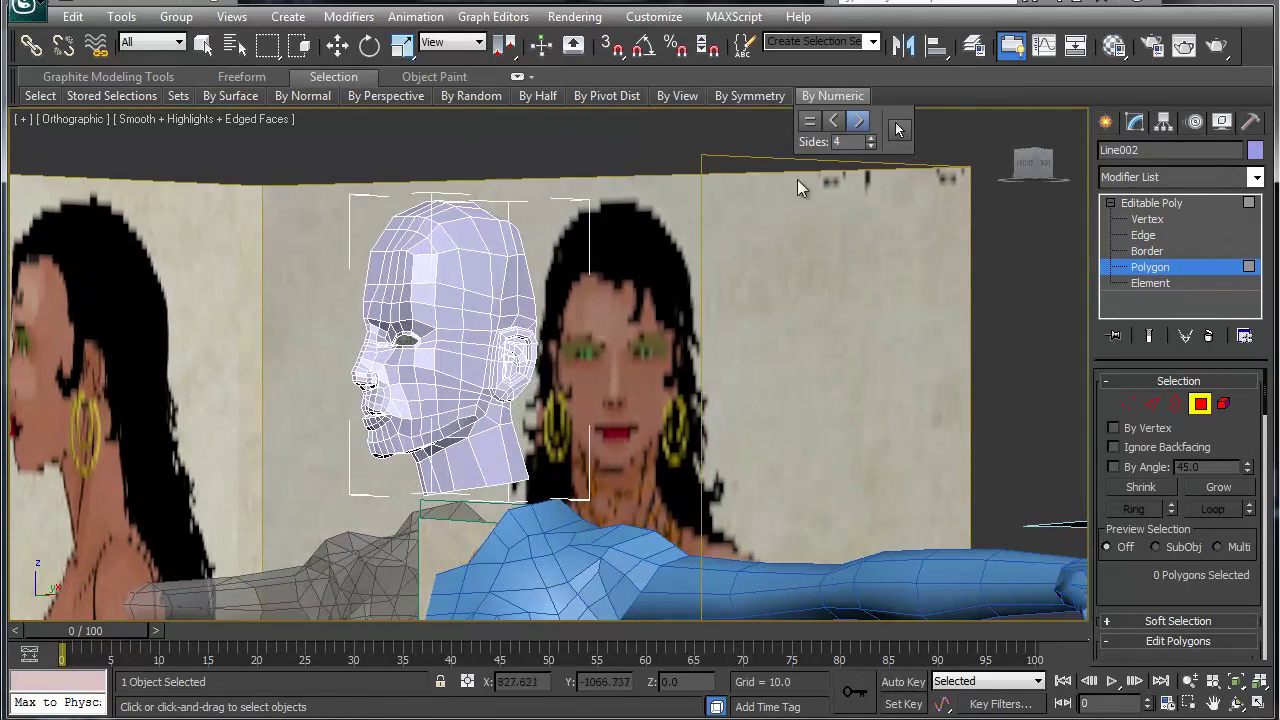
Step: Select all polygons with fewer than 4 sides and examine the triangles in and around the ear
left_click(838, 121)
left_click(897, 129)
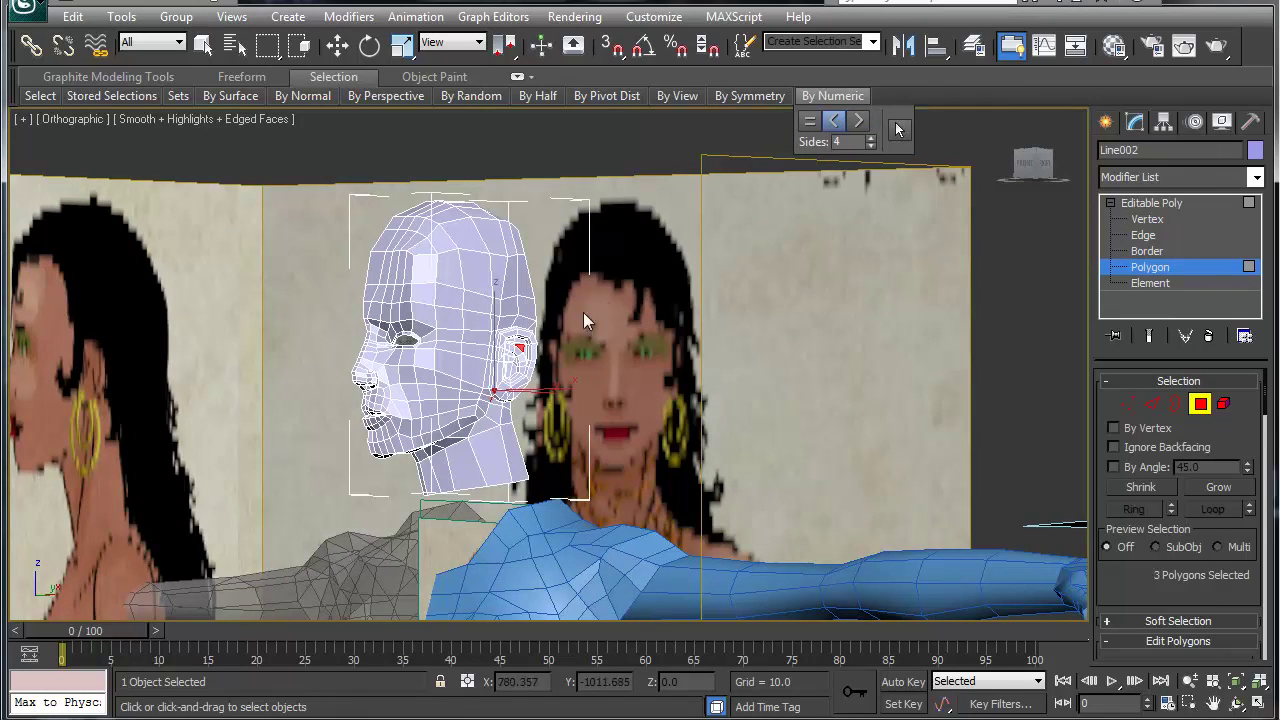
middle_click_drag(565, 348, 532, 372, "alt")
scroll(532, 372, "up", 10)
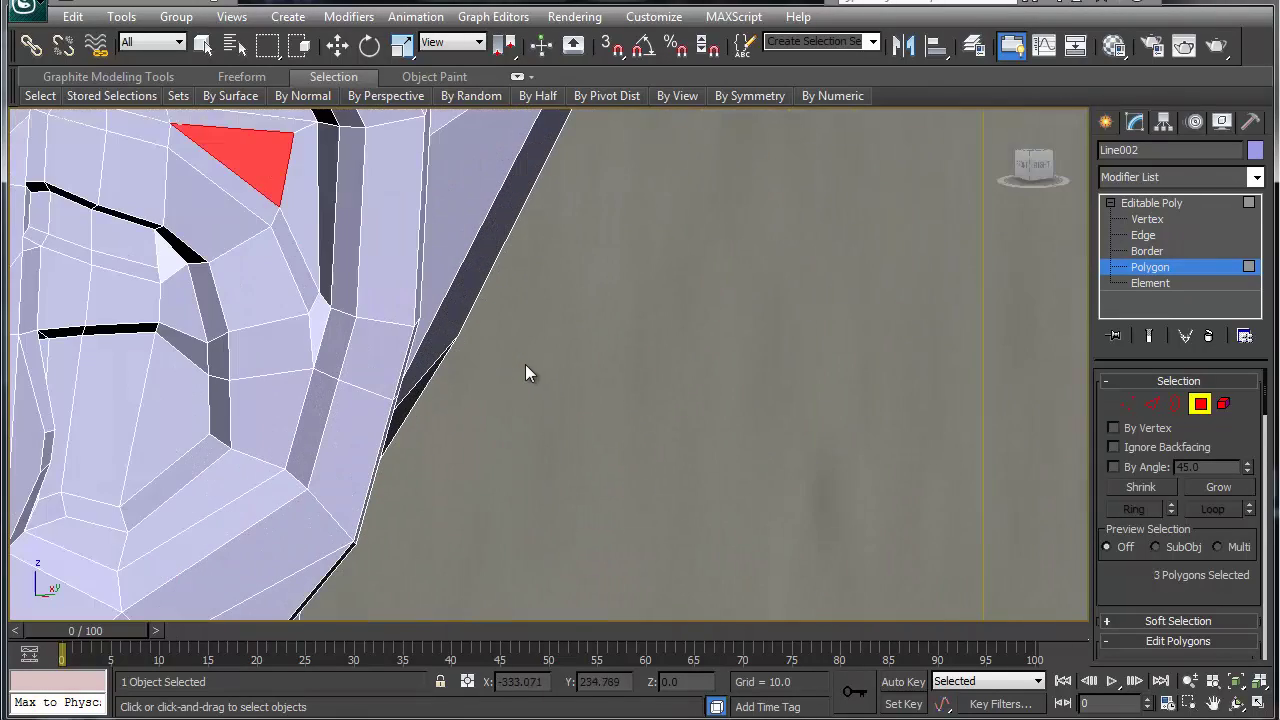
middle_click_drag(329, 437, 676, 259)
scroll(676, 259, "down", 8)
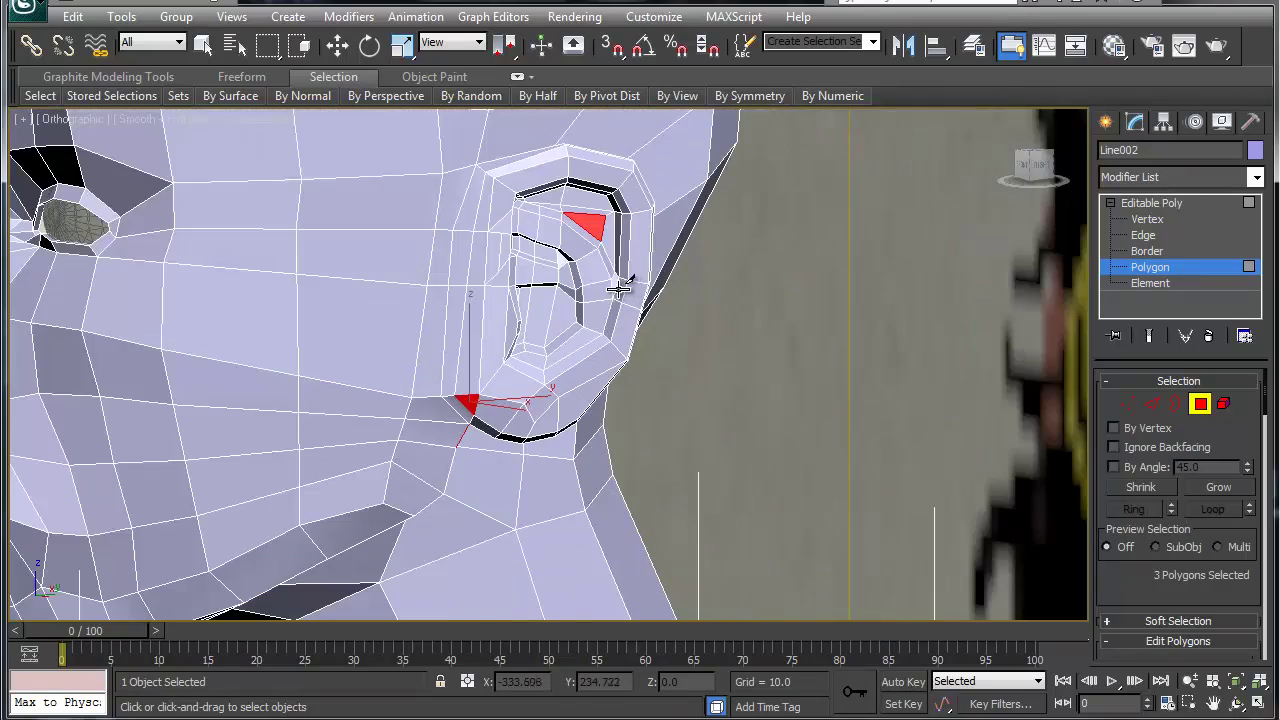
middle_click_drag(573, 320, 640, 242)
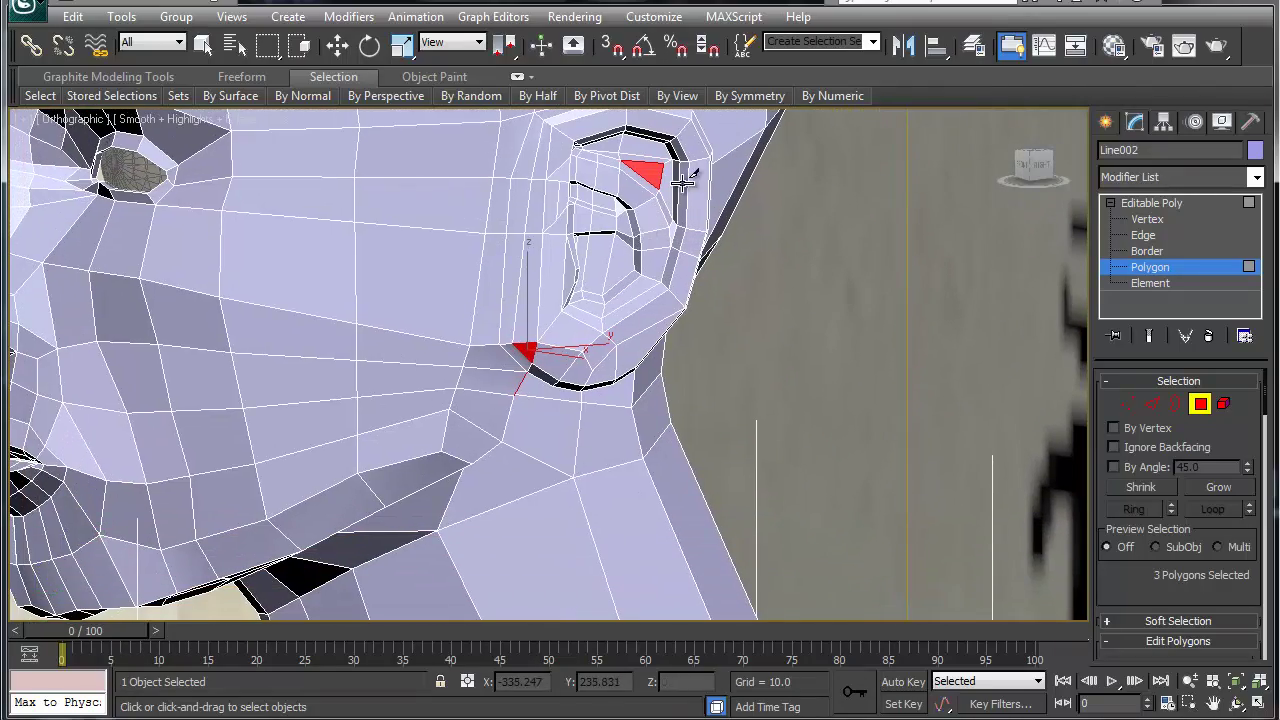
middle_click_drag(514, 363, 438, 328, "alt")
key("z")
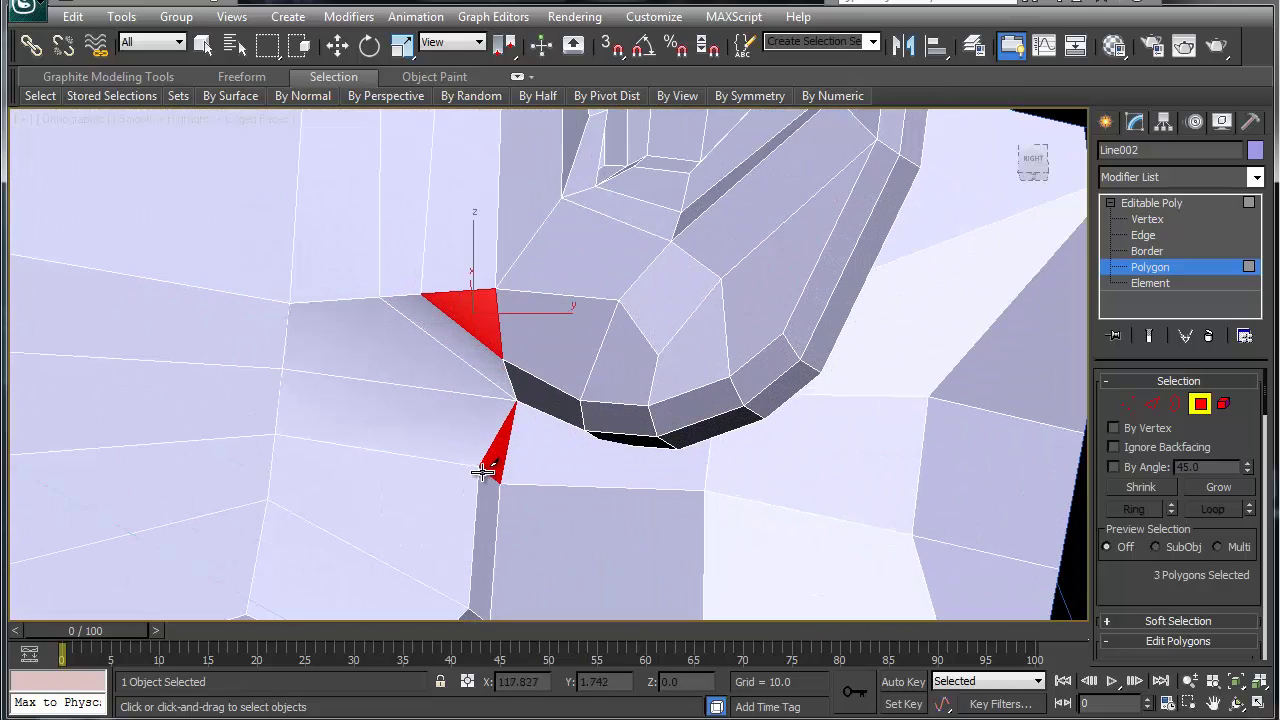
Step: Cut a new edge across the cheek faces from the triangle in front of the earlobe down to the triangle below it
key("w")
right_click(469, 465)
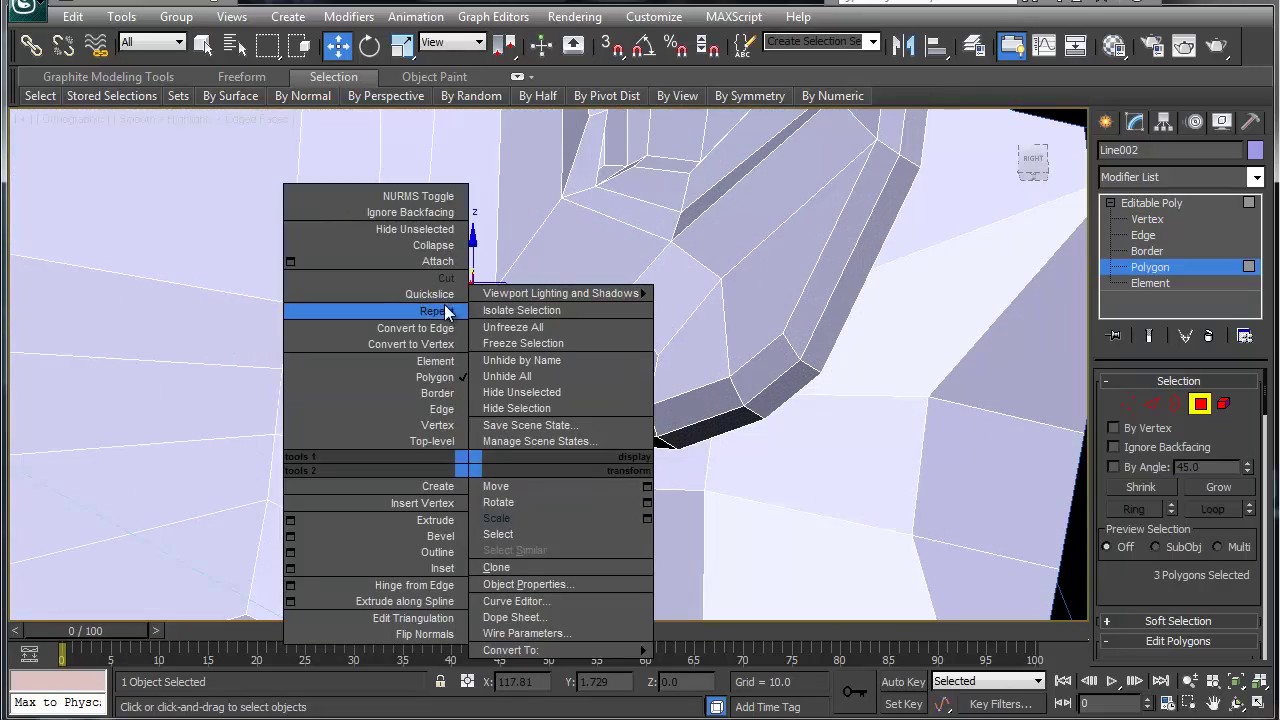
left_click(441, 279)
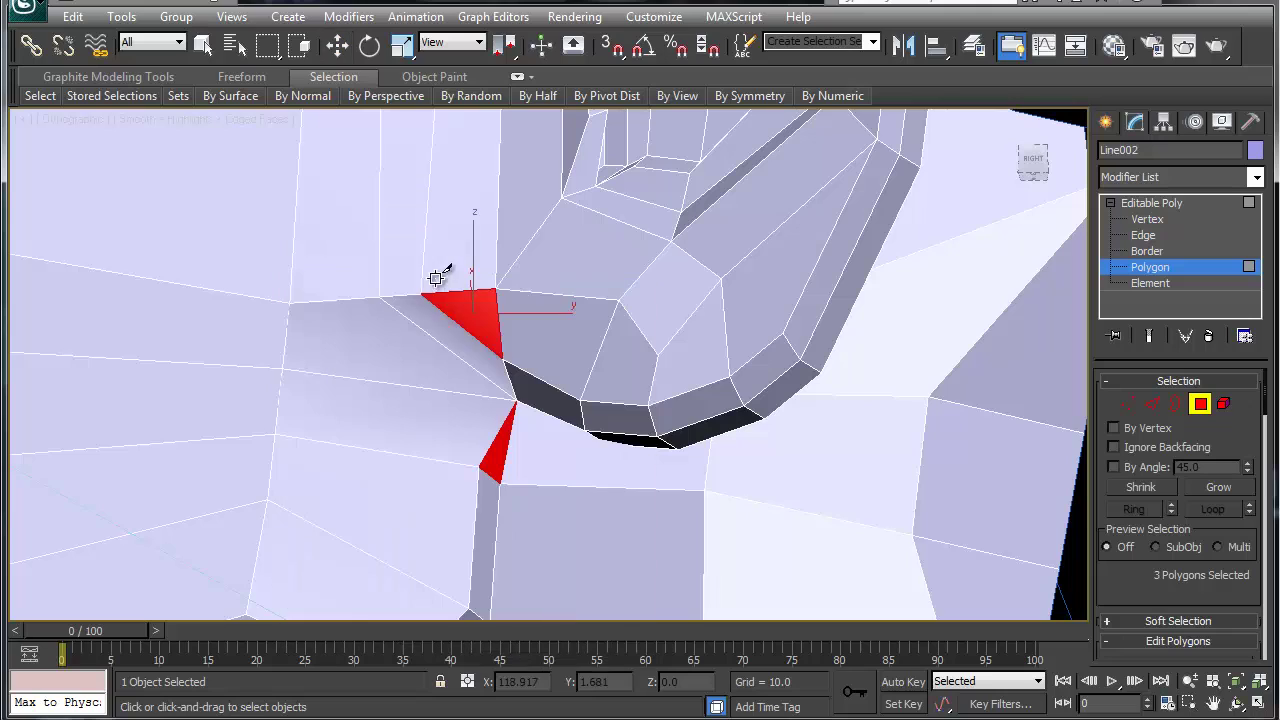
left_click(467, 333)
left_click(490, 442)
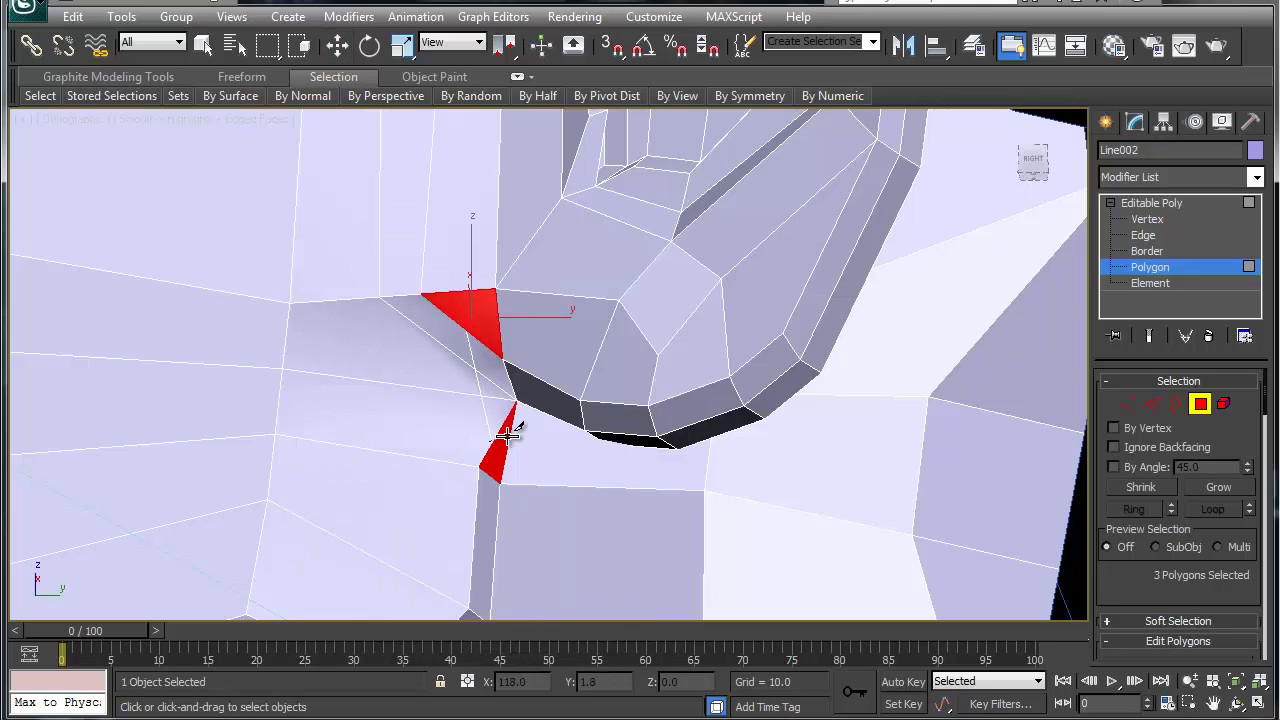
key("w")
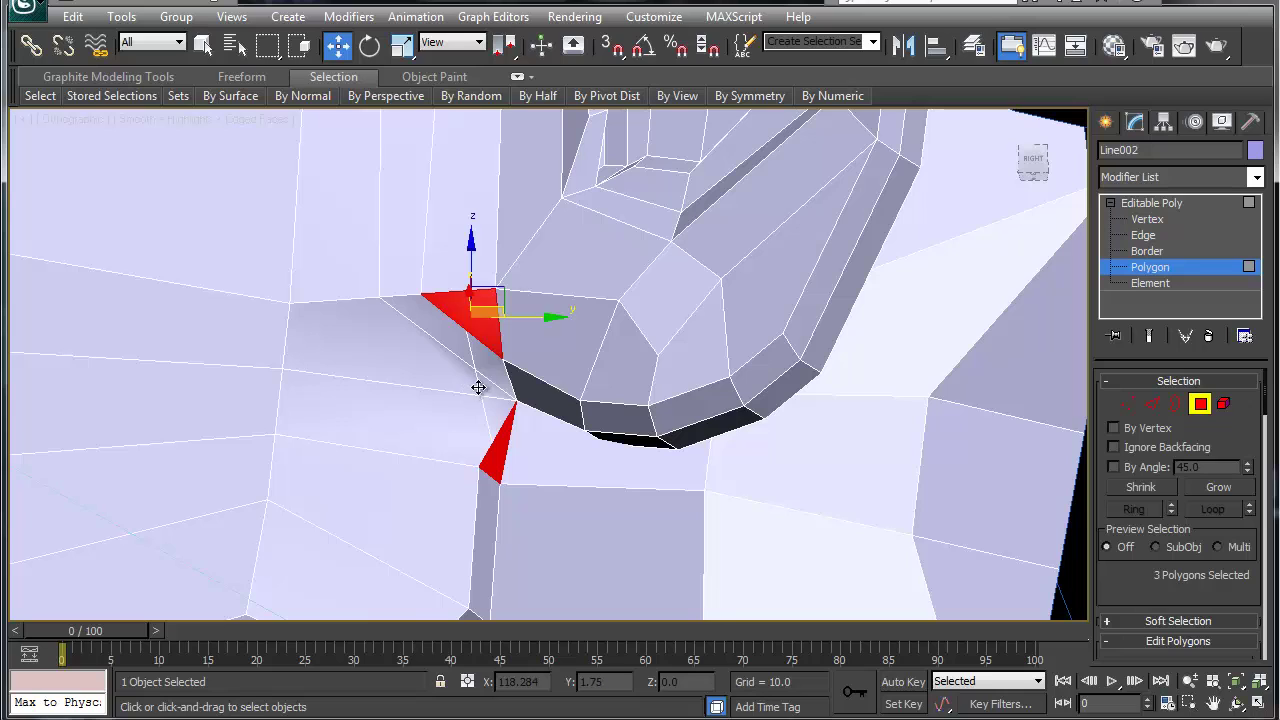
Step: Collapse the short middle edge of the new cut in front of the earlobe to merge its two end vertices
left_click(498, 391)
key("1")
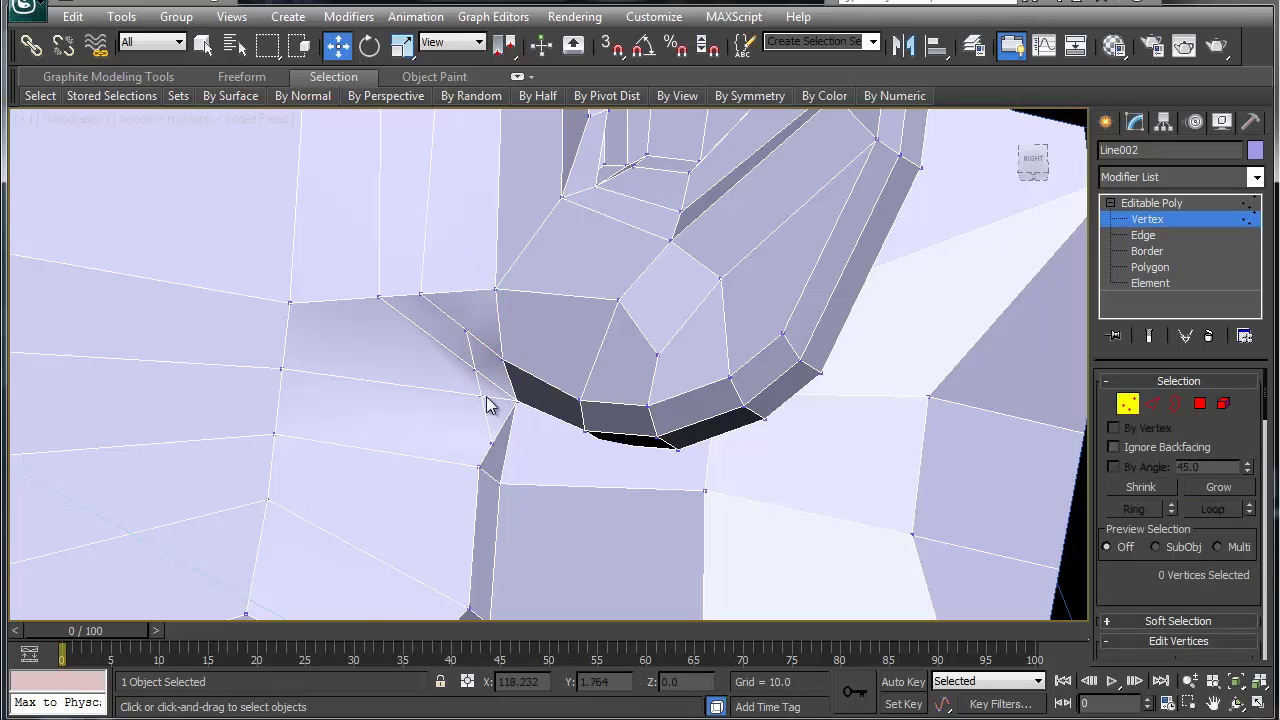
key("2")
left_click(480, 368)
left_click(553, 421)
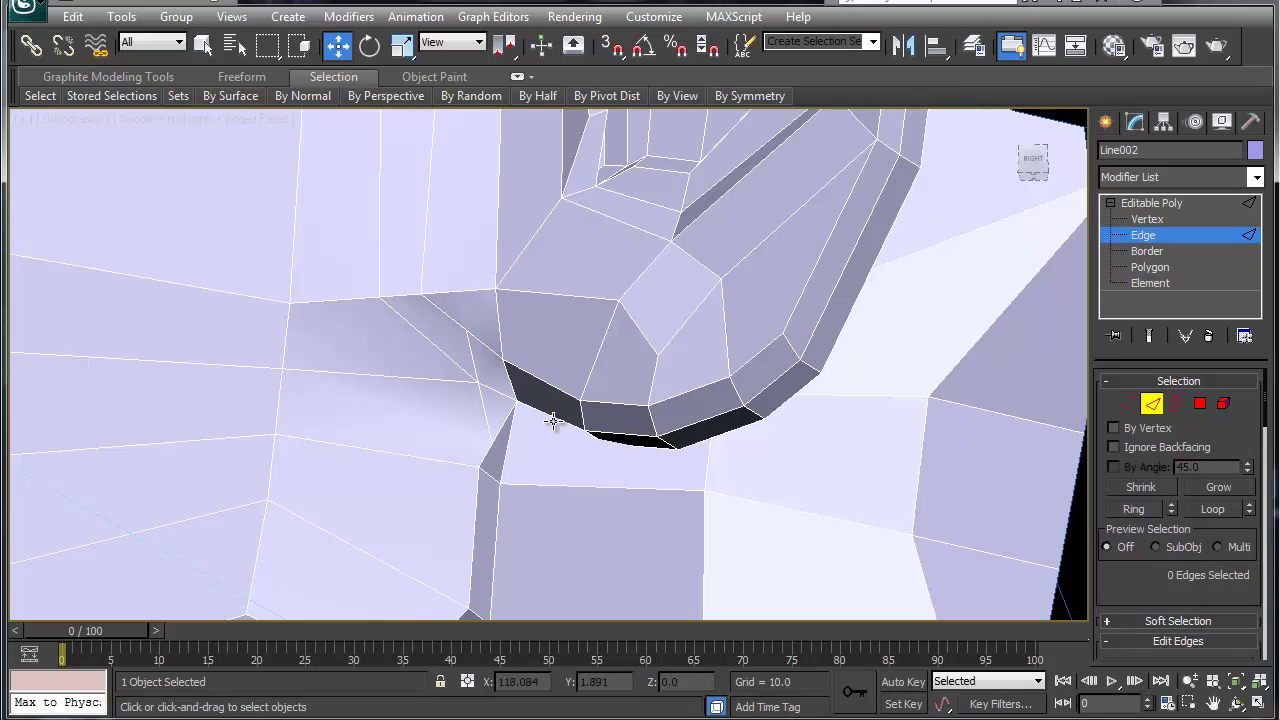
Step: Select the polygons with fewer than 4 sides again to locate the remaining triangles near the earlobe
middle_click_drag(525, 426, 530, 427, "alt")
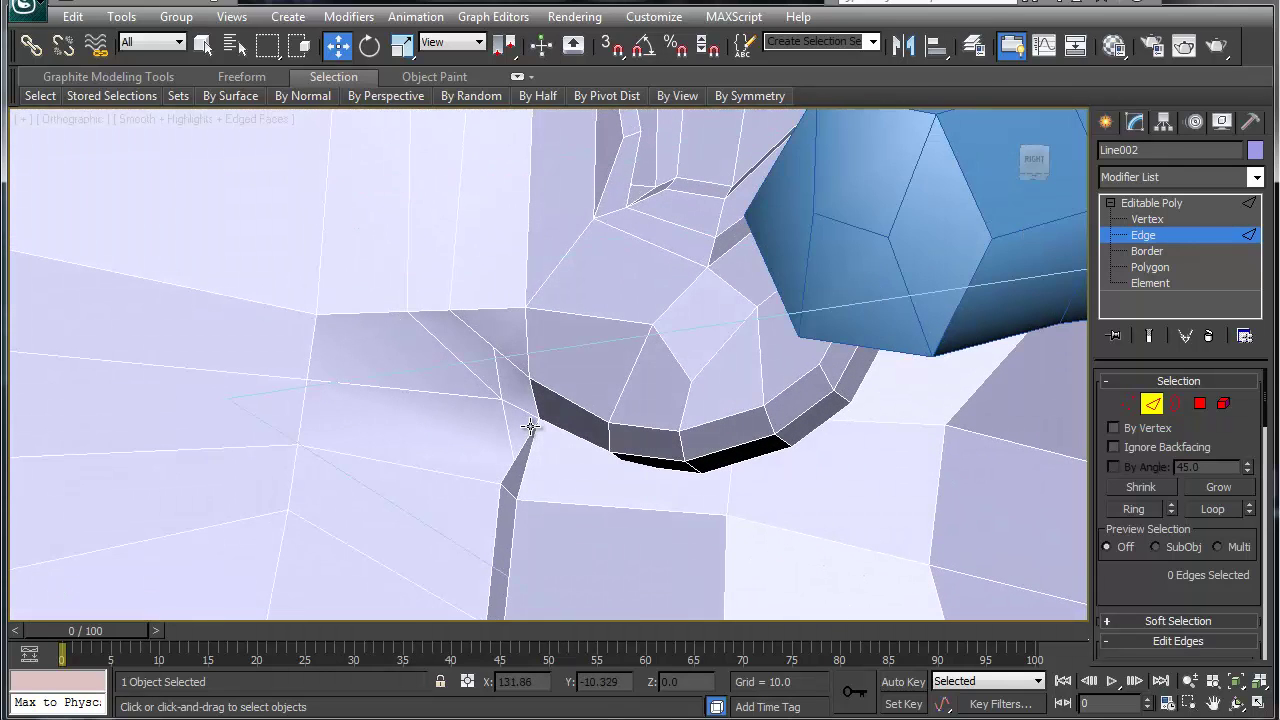
scroll(530, 427, "up", 1)
scroll(530, 427, "down", 1)
left_click(1199, 404)
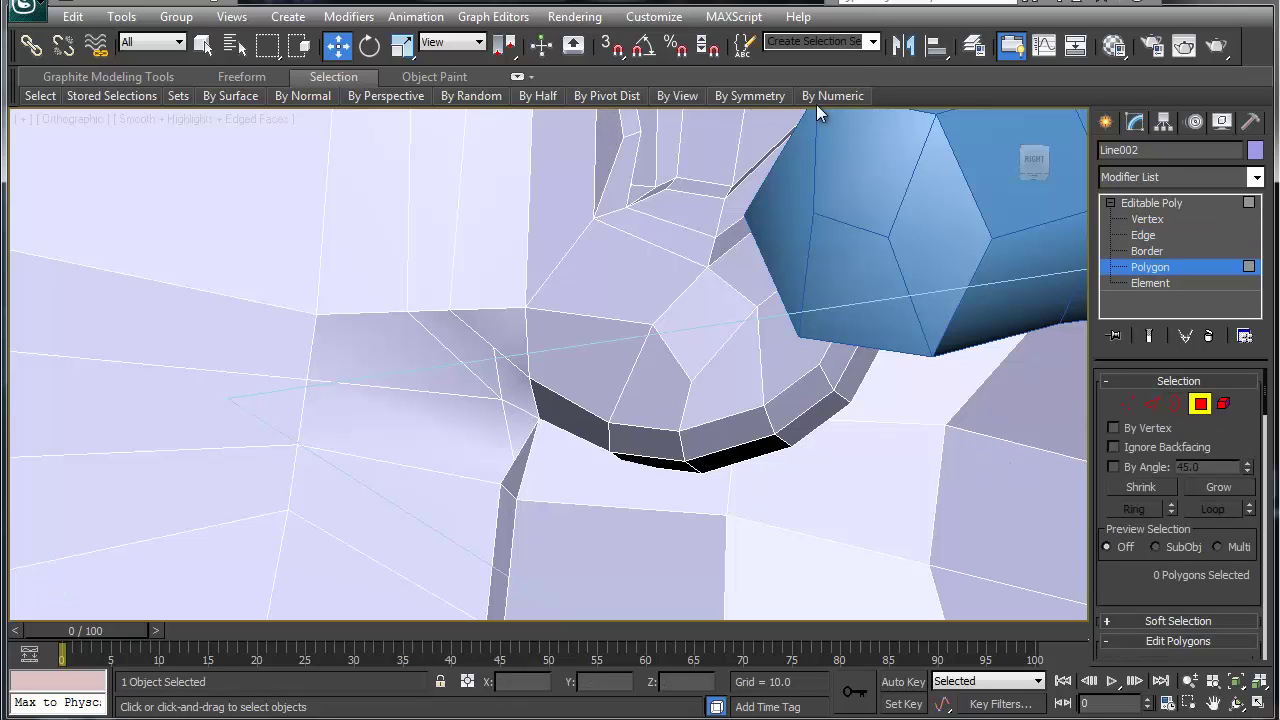
left_click(826, 97)
left_click(897, 131)
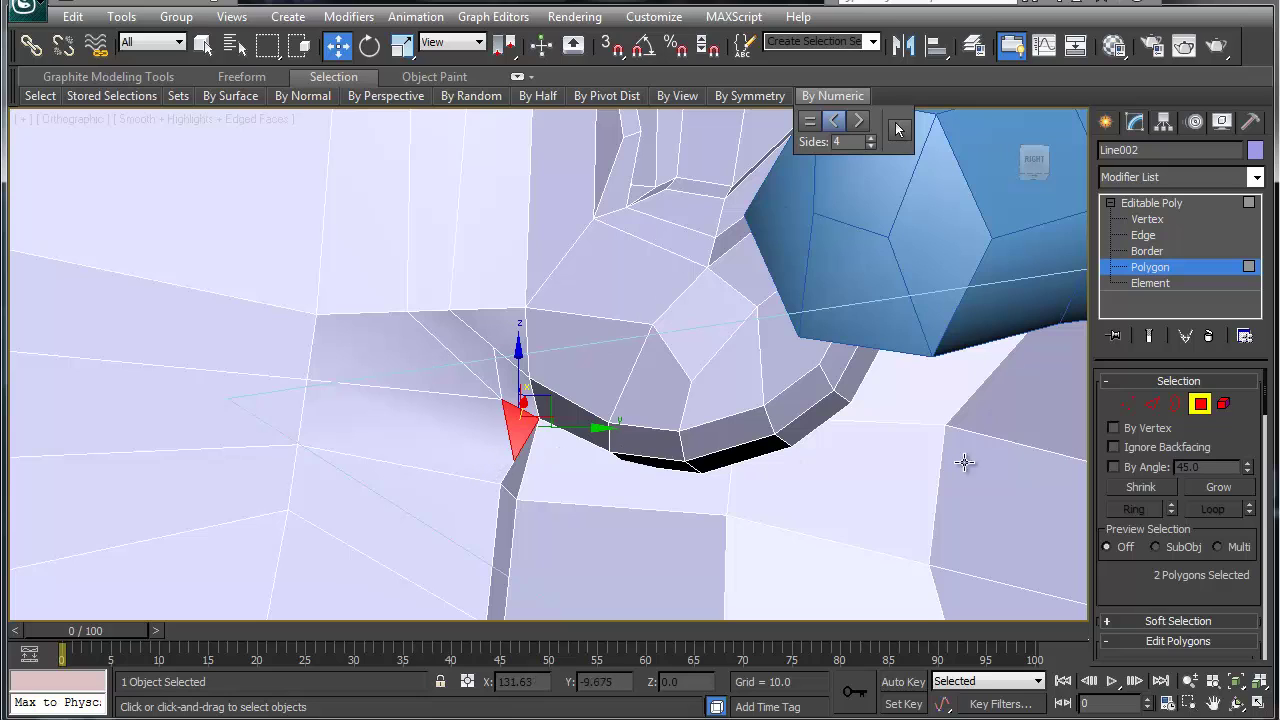
Step: Collapse the lower edge of the cut beside the earlobe to eliminate the small triangle there
left_click(1155, 403)
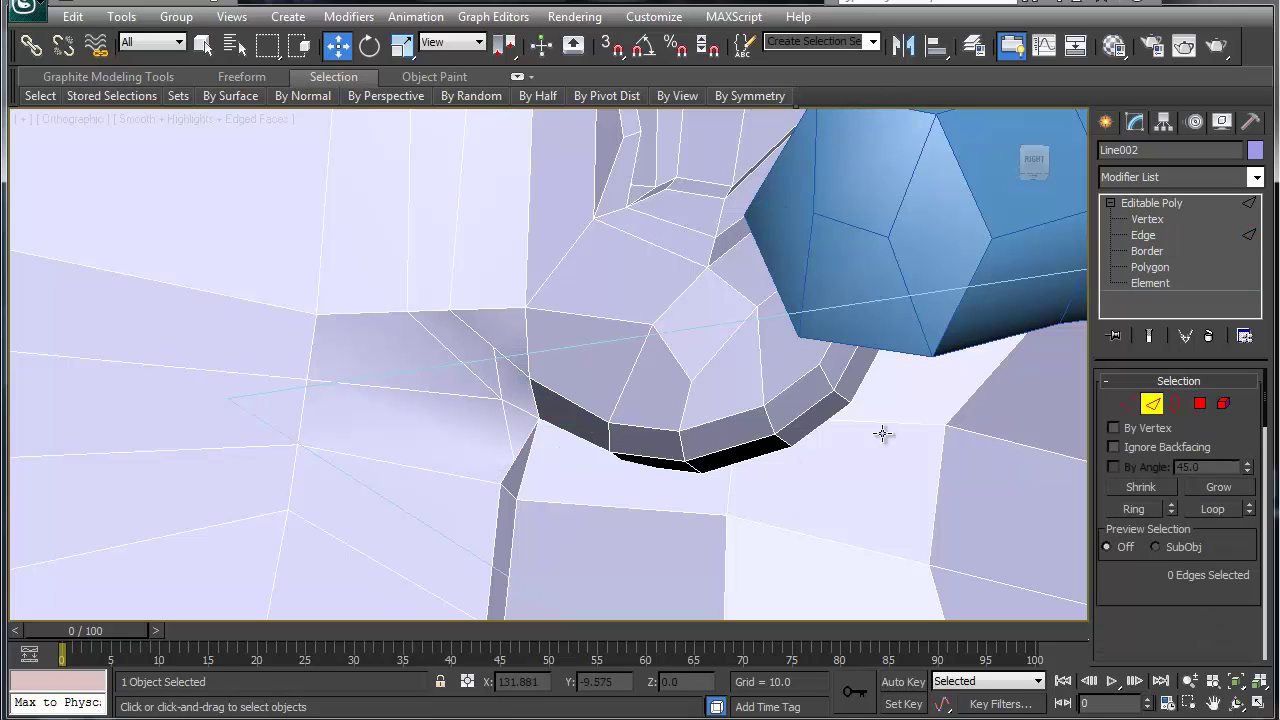
left_click(512, 445)
left_click(558, 491)
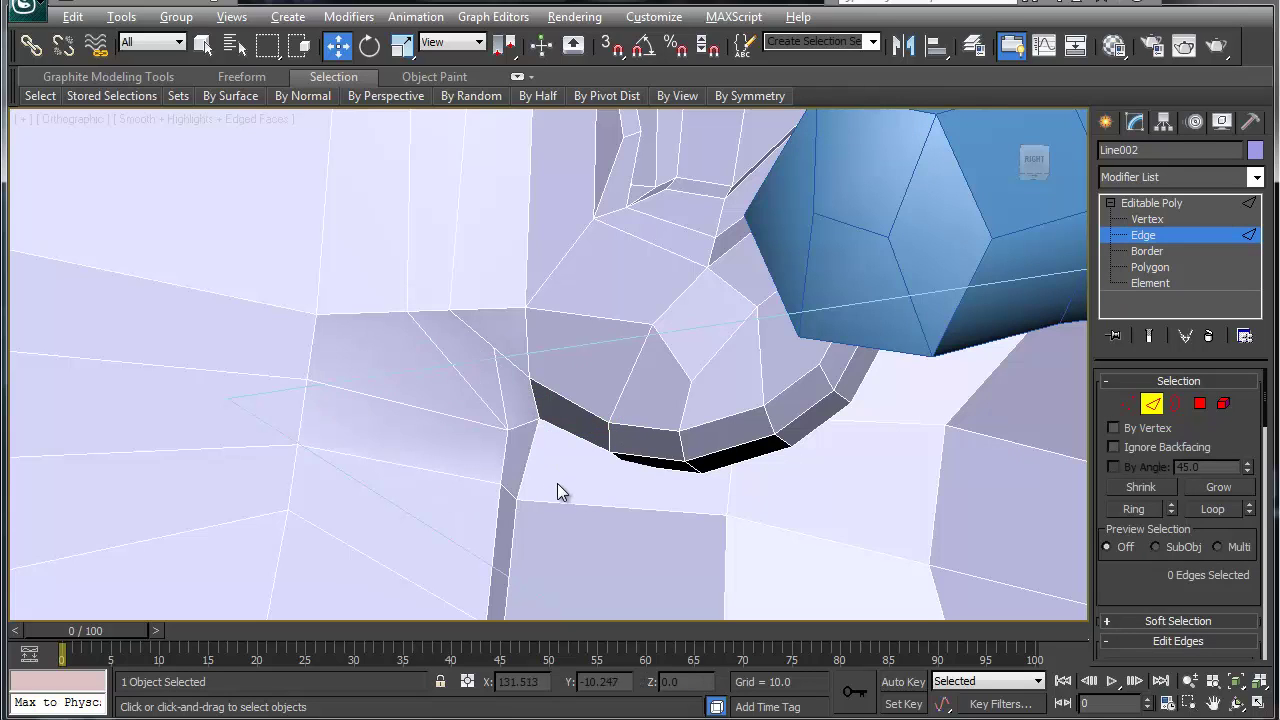
middle_click_drag(506, 400, 504, 421)
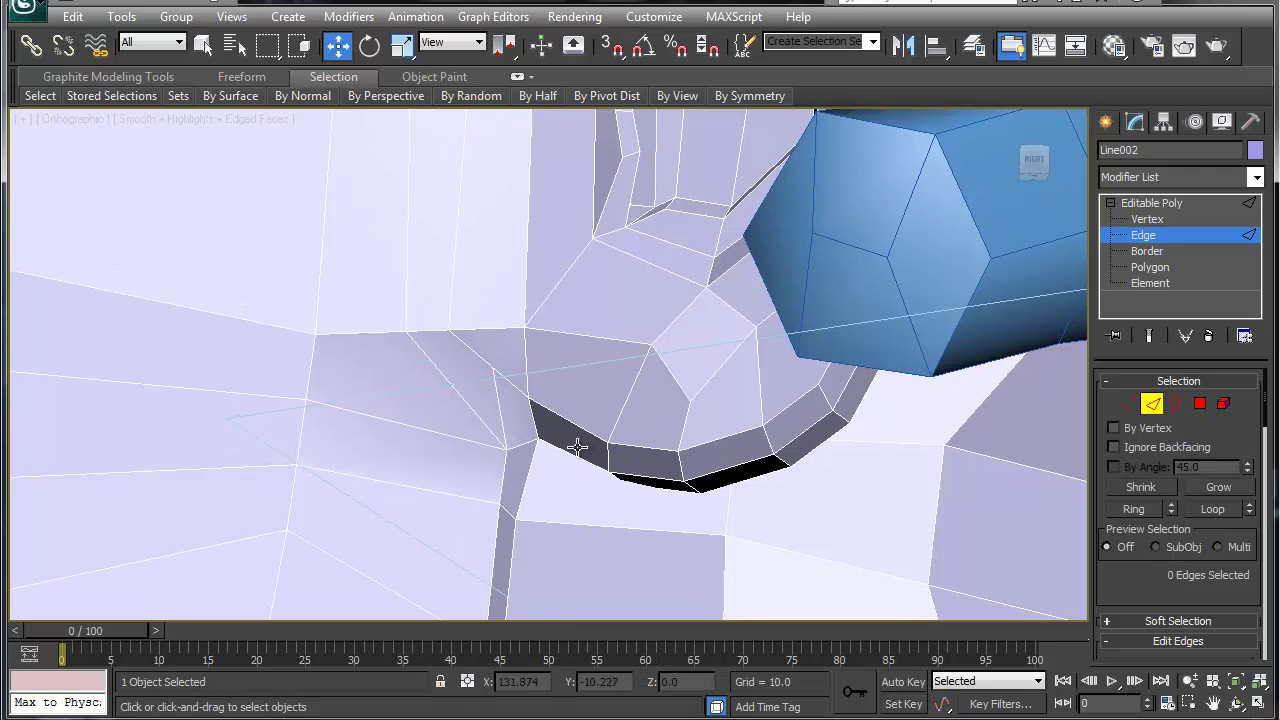
Step: Check the reworked mesh for polygons with more than 4 sides using numeric selection
left_click(1200, 404)
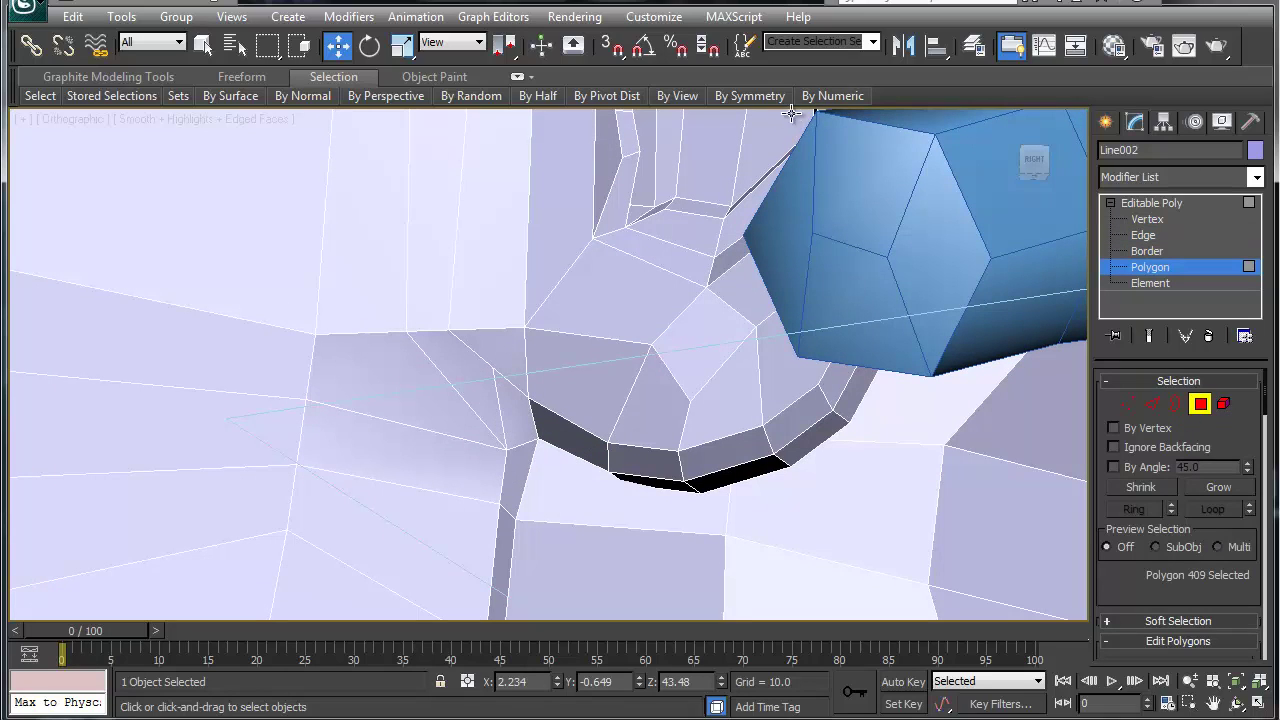
mouse_move(833, 100)
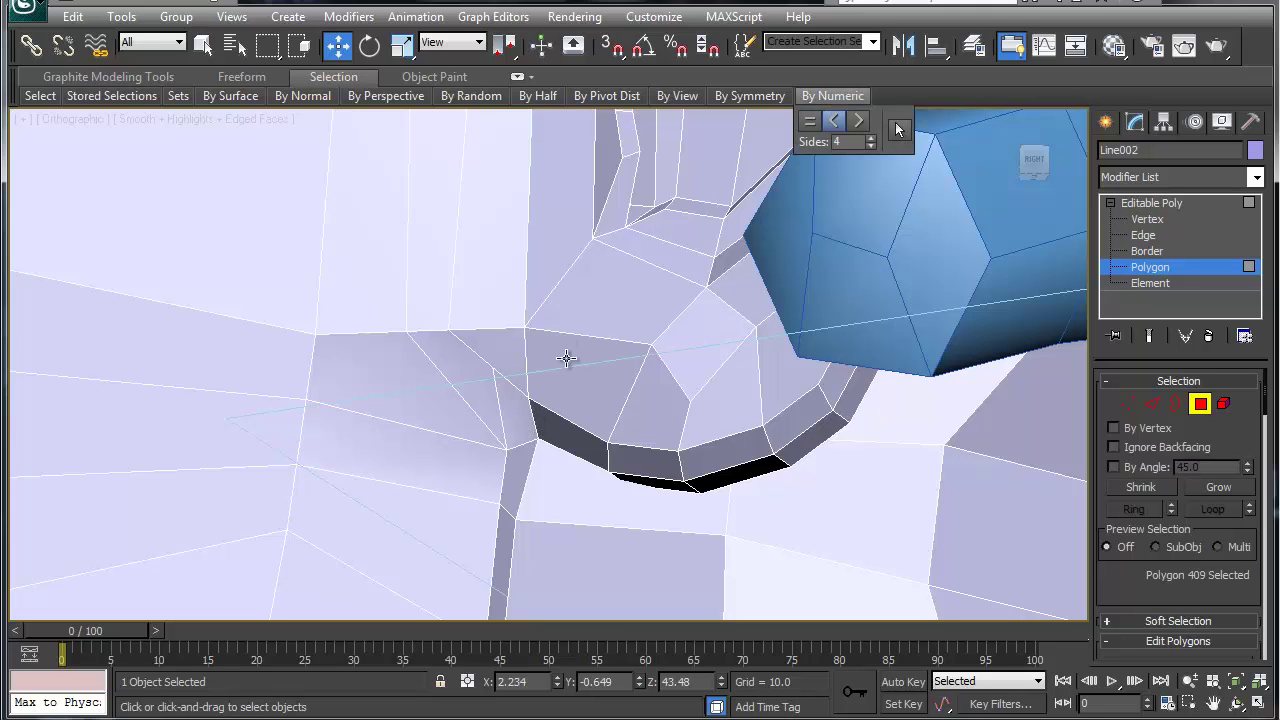
left_click(896, 127)
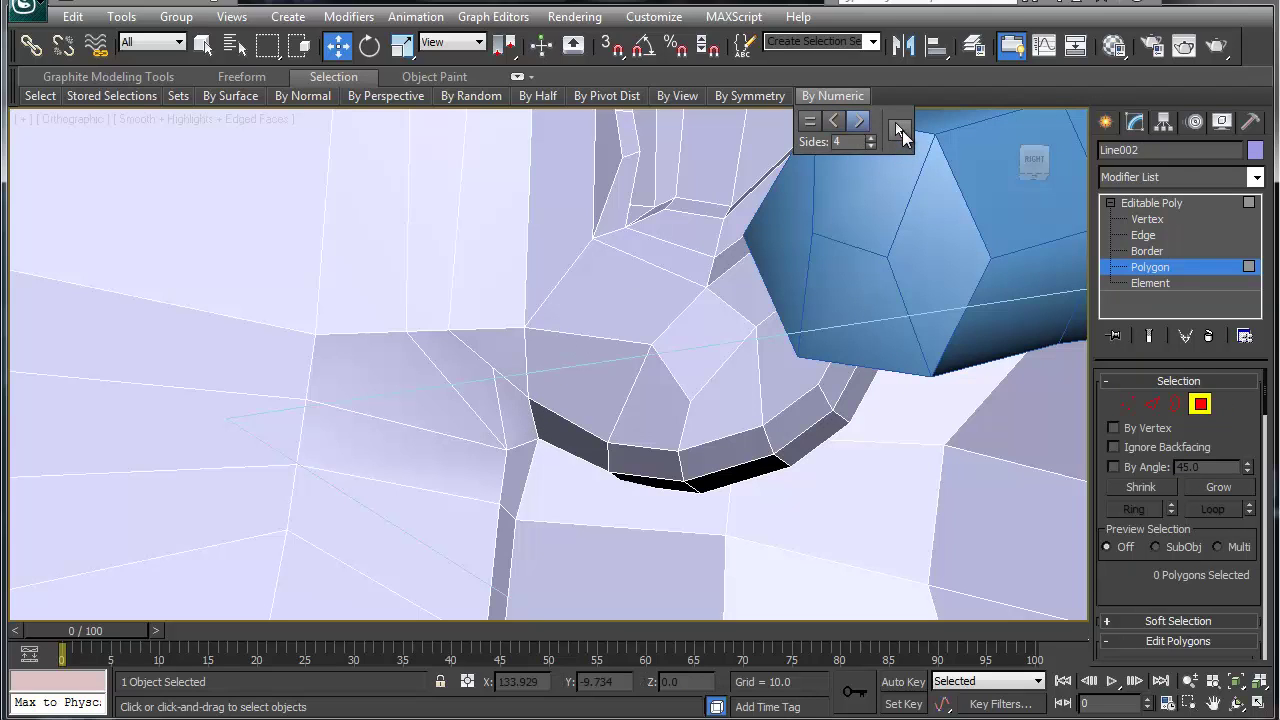
Step: Examine the ear's attachment on the whole head from the side and below, and leave polygon sub-object editing
left_click(625, 330)
key("z")
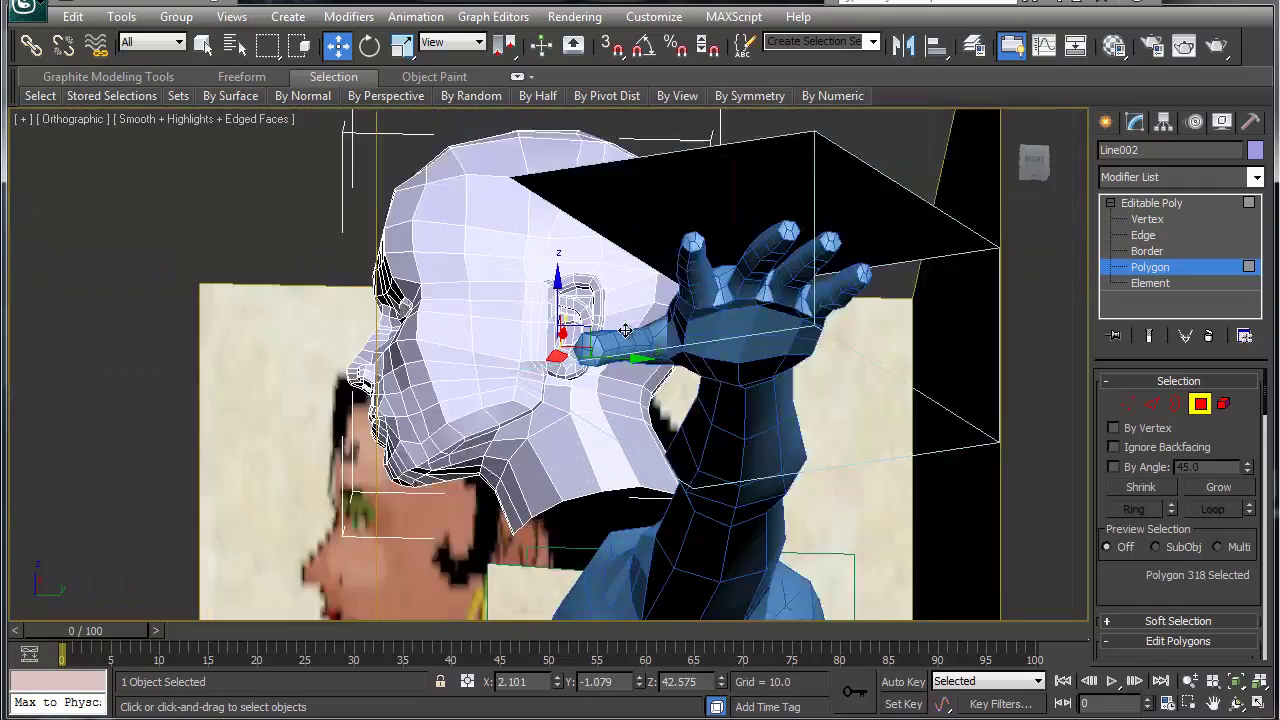
scroll(625, 330, "up", 2)
middle_click_drag(620, 399, 643, 496, "alt")
middle_click_drag(643, 496, 650, 430)
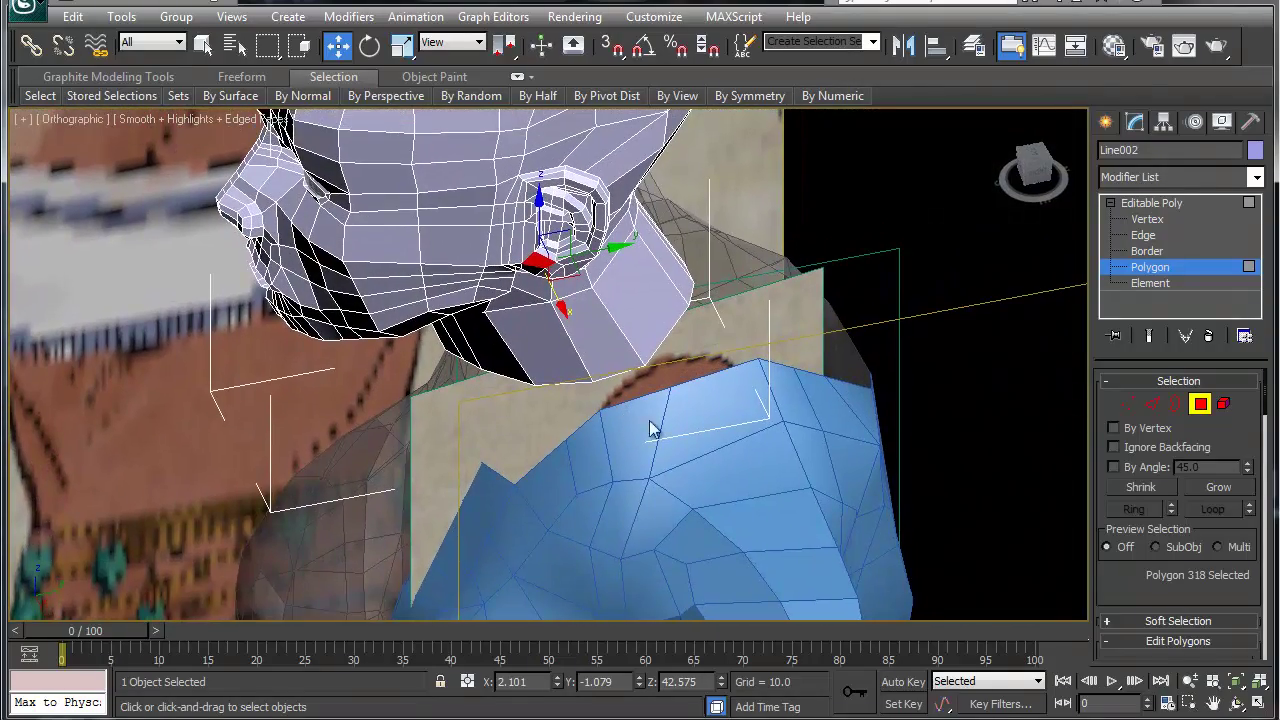
left_click(1200, 403)
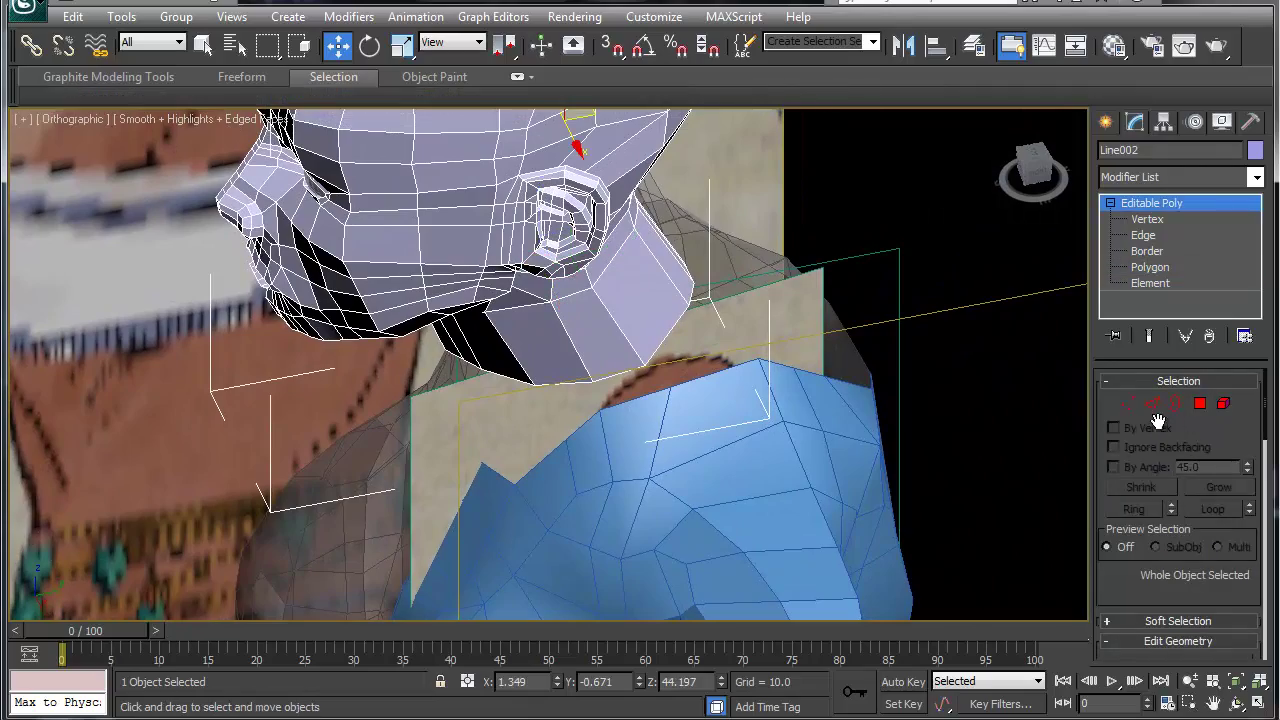